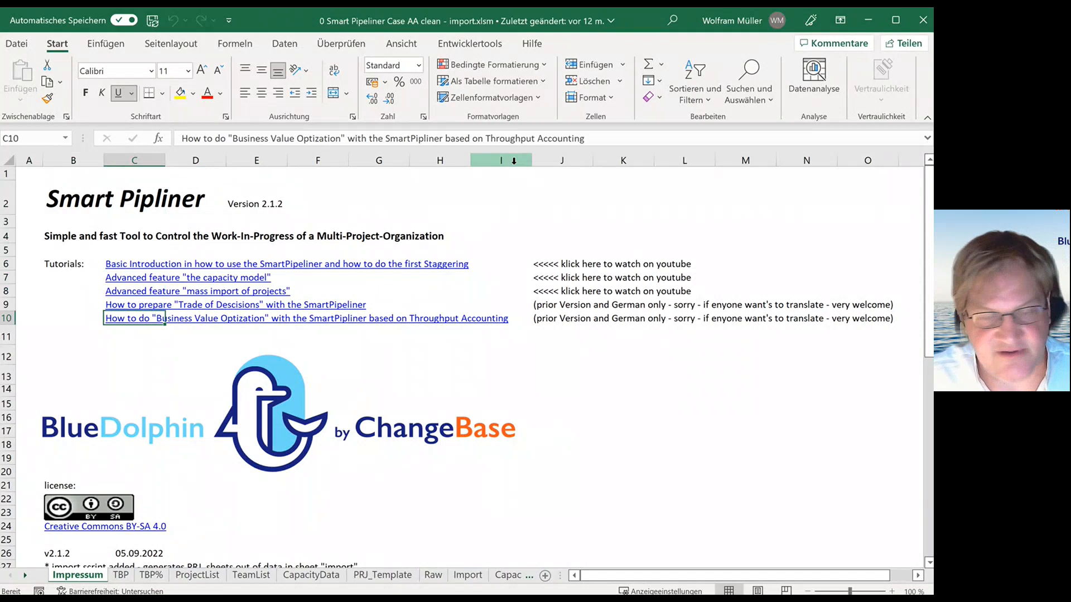
Step: Open the TeamList sheet and examine the Team-ID, Team and Team-Lead columns
{"action": "key", "text": "Left"}
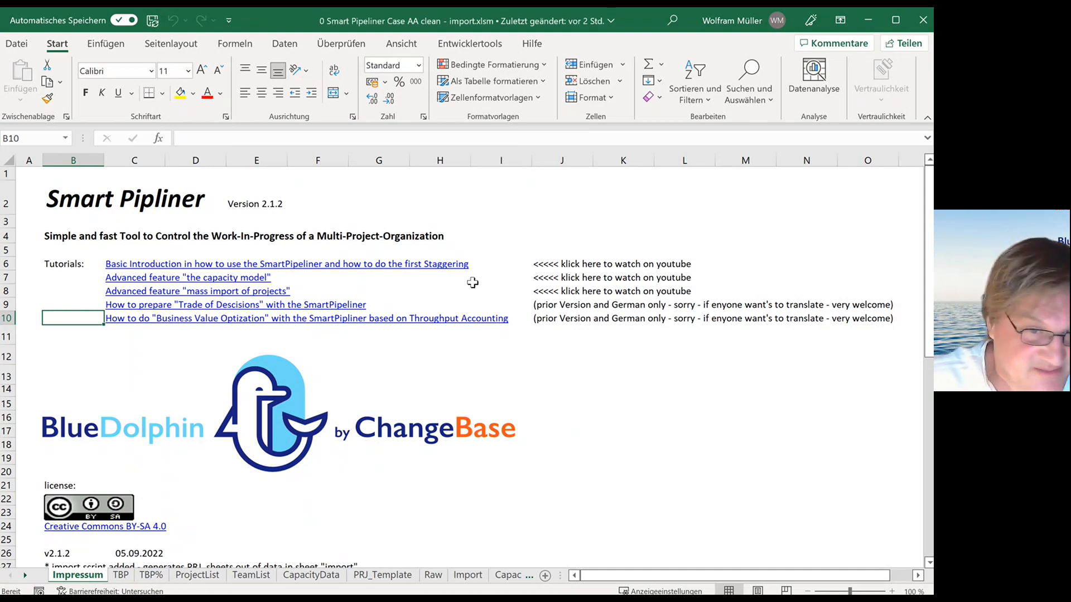
{"action": "left_click", "coordinate": [257, 575]}
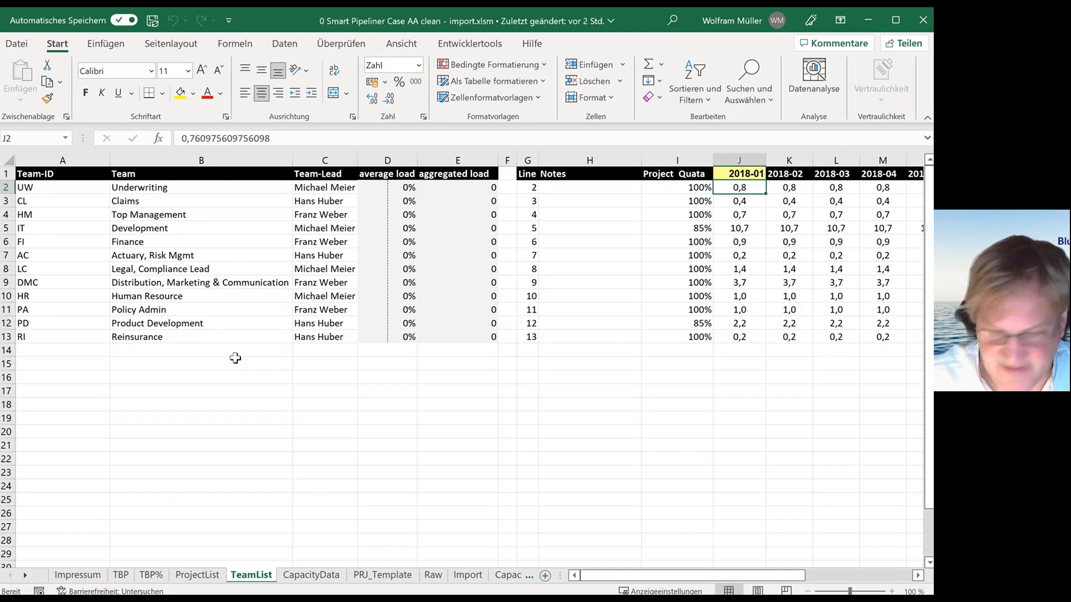
{"action": "key", "text": "Left"}
{"action": "key", "text": "Left"}
{"action": "key", "text": "Left"}
{"action": "key", "text": "Left"}
{"action": "key", "text": "Left"}
{"action": "key", "text": "Left"}
{"action": "key", "text": "Left"}
{"action": "key", "text": "Left"}
{"action": "key", "text": "Left"}
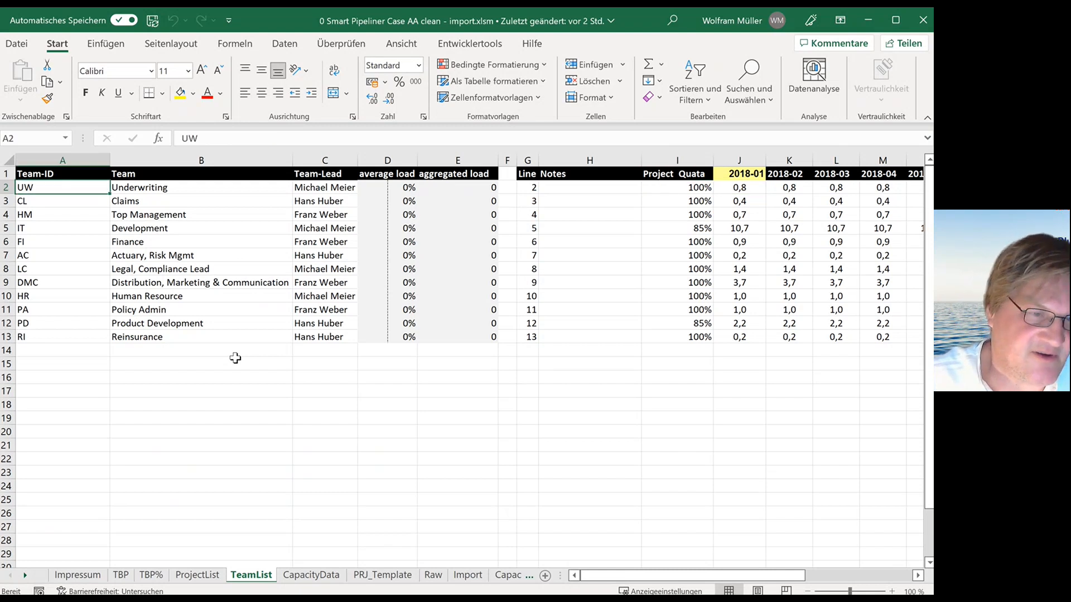
{"action": "key", "text": "Down"}
{"action": "key", "text": "Down"}
{"action": "key", "text": "Right"}
{"action": "key", "text": "Up"}
{"action": "key", "text": "Up"}
{"action": "key", "text": "Right"}
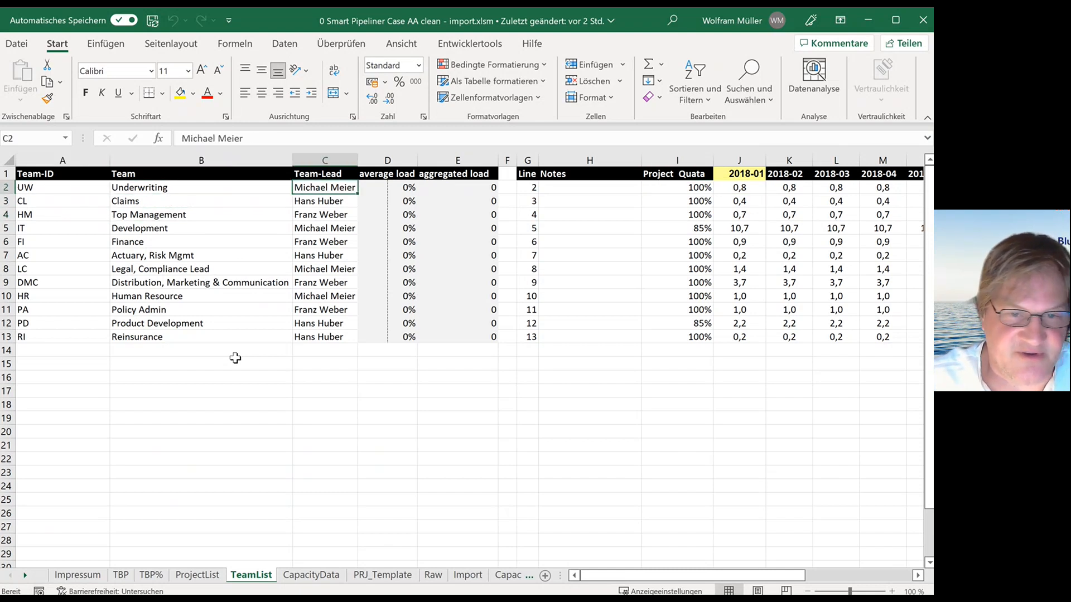
Step: Examine the average load and aggregated load columns for all teams down to Reinsurance
{"action": "key", "text": "Right"}
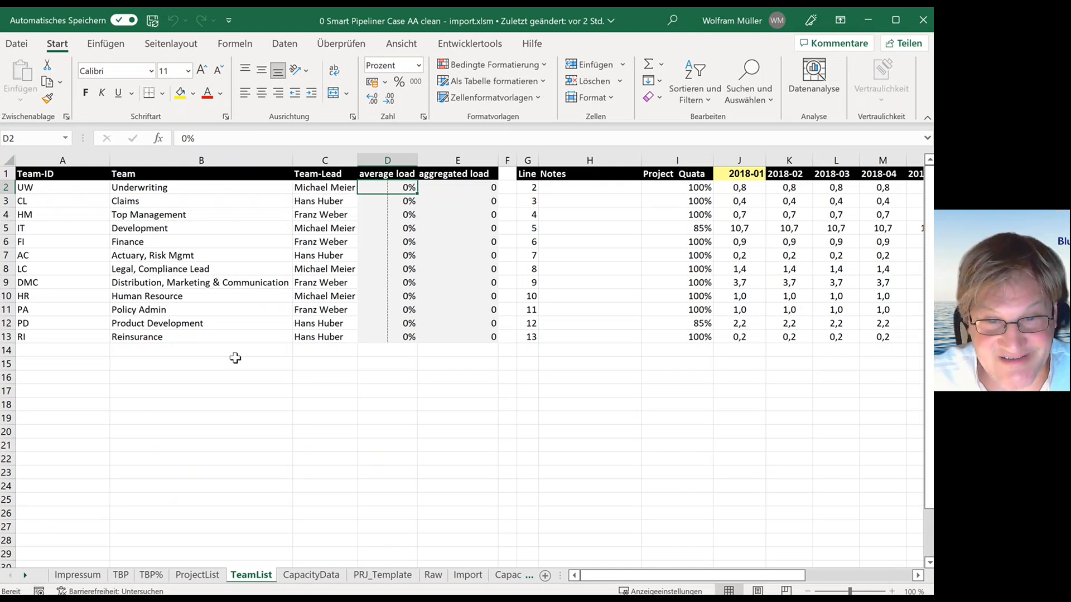
{"action": "key", "text": "Right"}
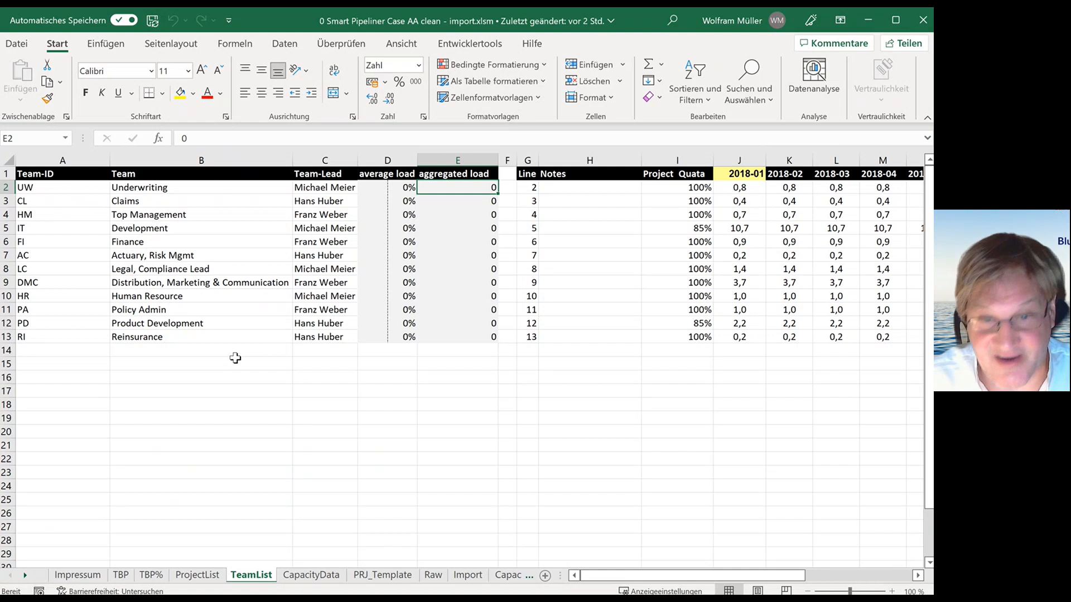
{"action": "key", "text": "Left"}
{"action": "key", "text": "Right"}
{"action": "key", "text": "Down"}
{"action": "key", "text": "Down"}
{"action": "key", "text": "Down"}
{"action": "key", "text": "Down"}
{"action": "key", "text": "Down"}
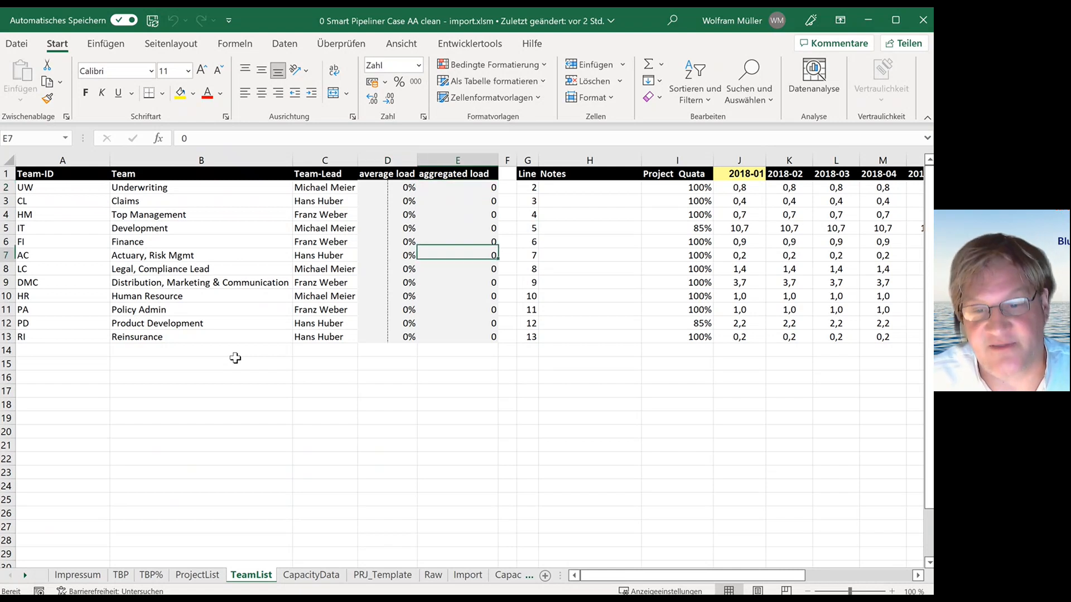
{"action": "key", "text": "Down"}
{"action": "key", "text": "Down"}
{"action": "key", "text": "Down"}
{"action": "key", "text": "Down"}
{"action": "key", "text": "Down"}
{"action": "key", "text": "Down"}
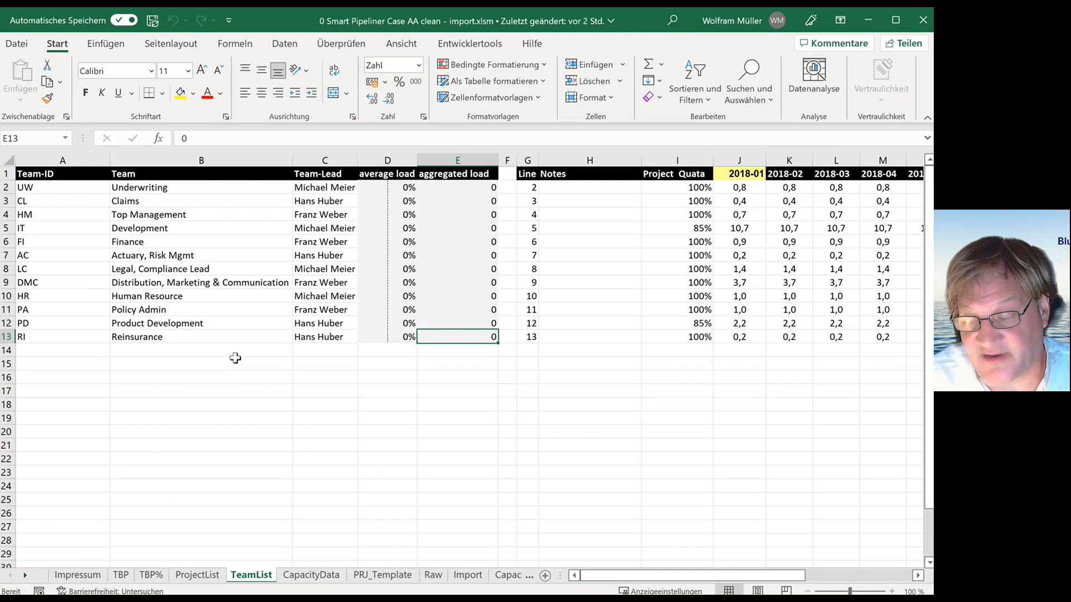
Step: Review the teams' 2018-01 capacity values from Reinsurance up to the Development team
{"action": "key", "text": "Right"}
{"action": "key", "text": "Right"}
{"action": "key", "text": "Right"}
{"action": "key", "text": "Right"}
{"action": "key", "text": "Right"}
{"action": "key", "text": "Up"}
{"action": "key", "text": "Up"}
{"action": "key", "text": "Up"}
{"action": "key", "text": "Up"}
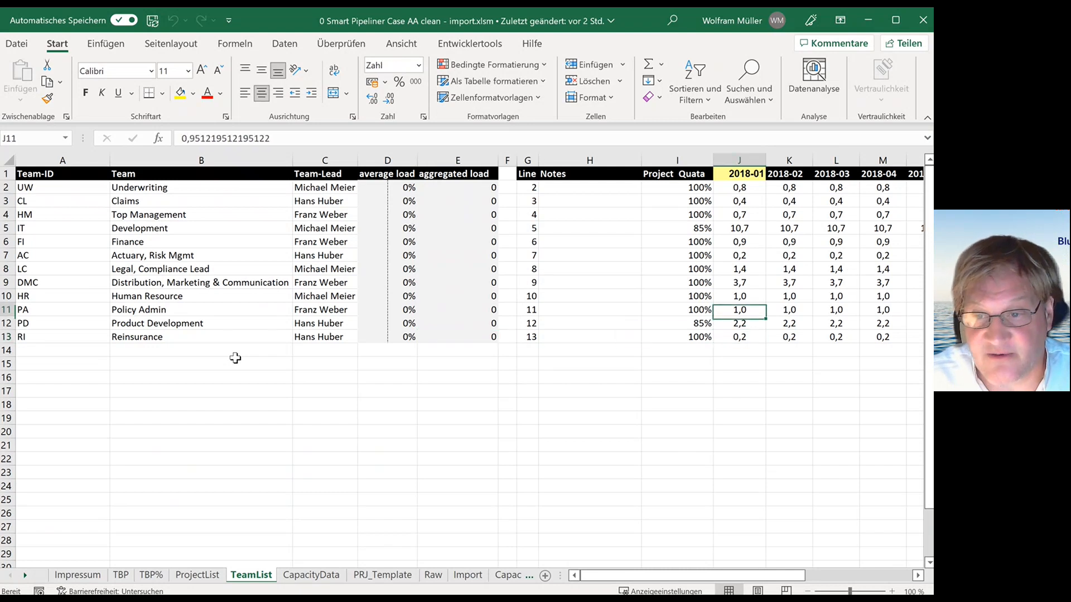
{"action": "key", "text": "Up"}
{"action": "key", "text": "Up"}
{"action": "key", "text": "Up"}
{"action": "key", "text": "Up"}
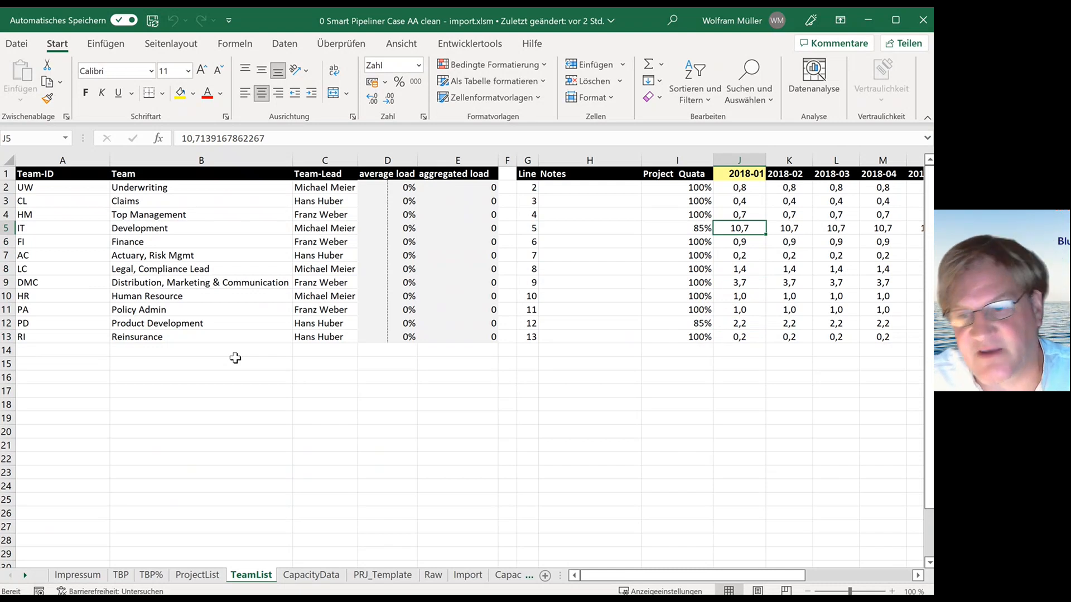
Step: Compare the Development team's project quota with its 2018-01 capacity value
{"action": "key", "text": "Left"}
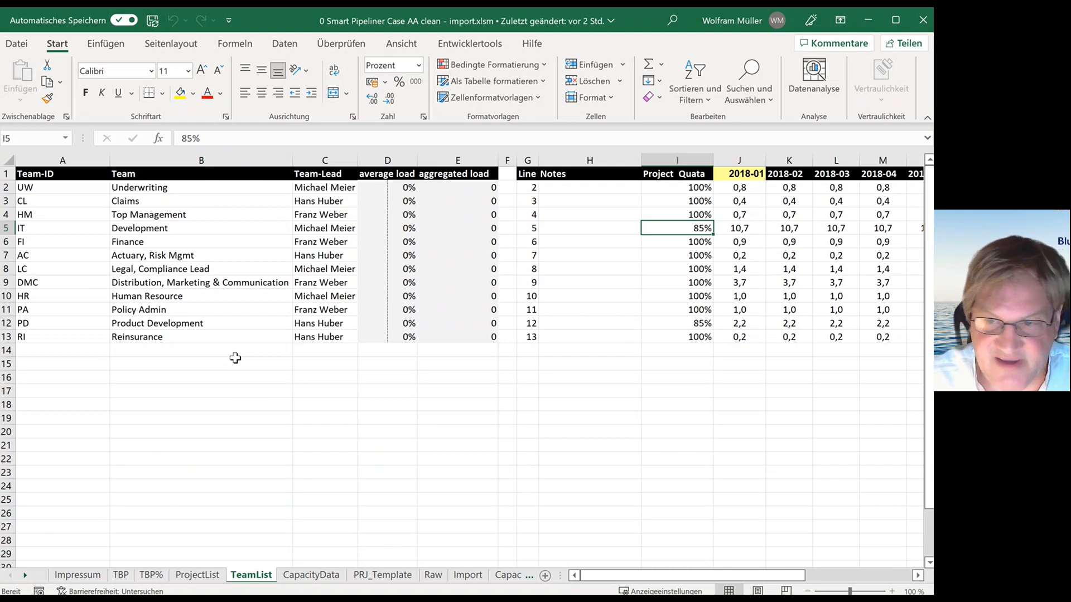
{"action": "key", "text": "Right"}
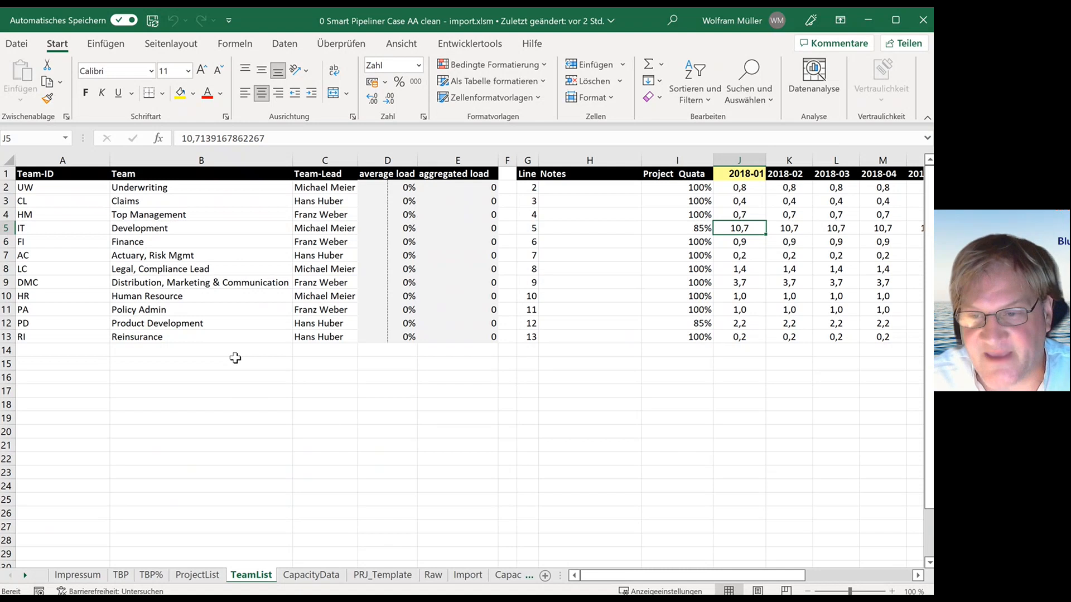
{"action": "key", "text": "Left"}
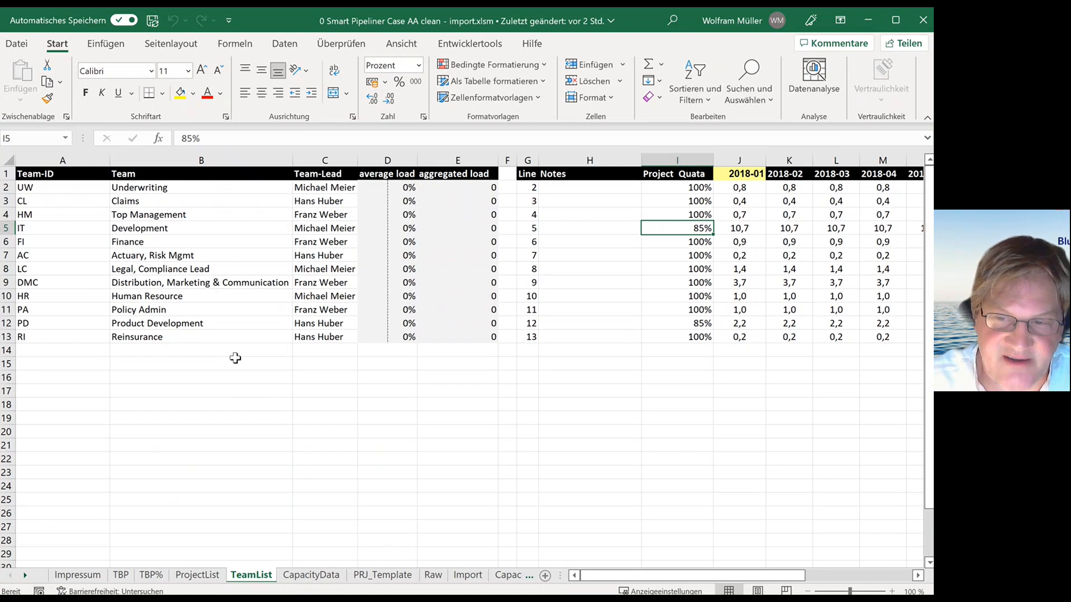
{"action": "key", "text": "Right"}
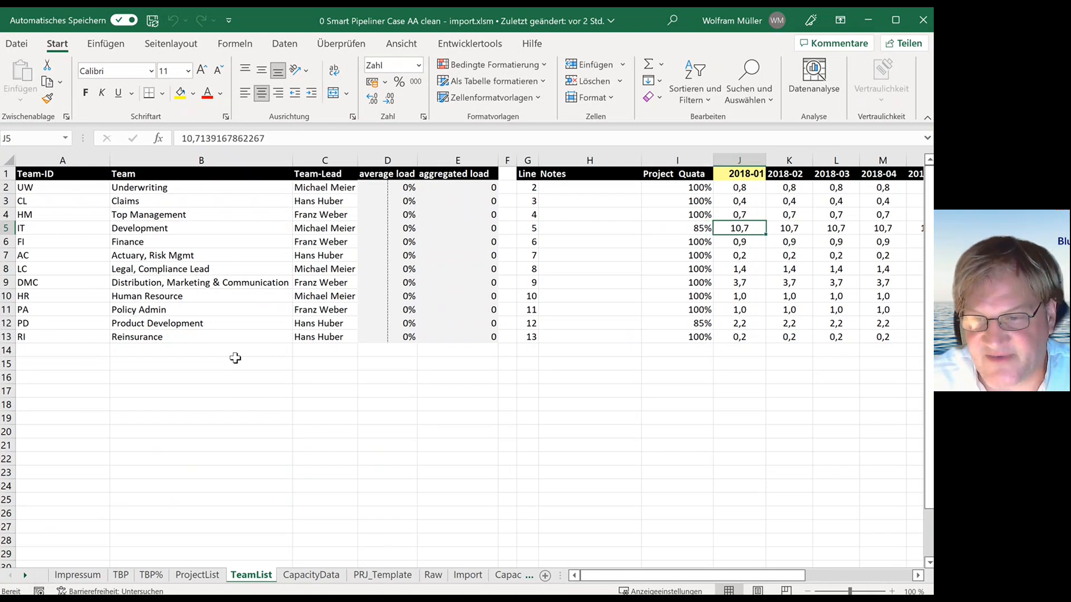
{"action": "key", "text": "Left"}
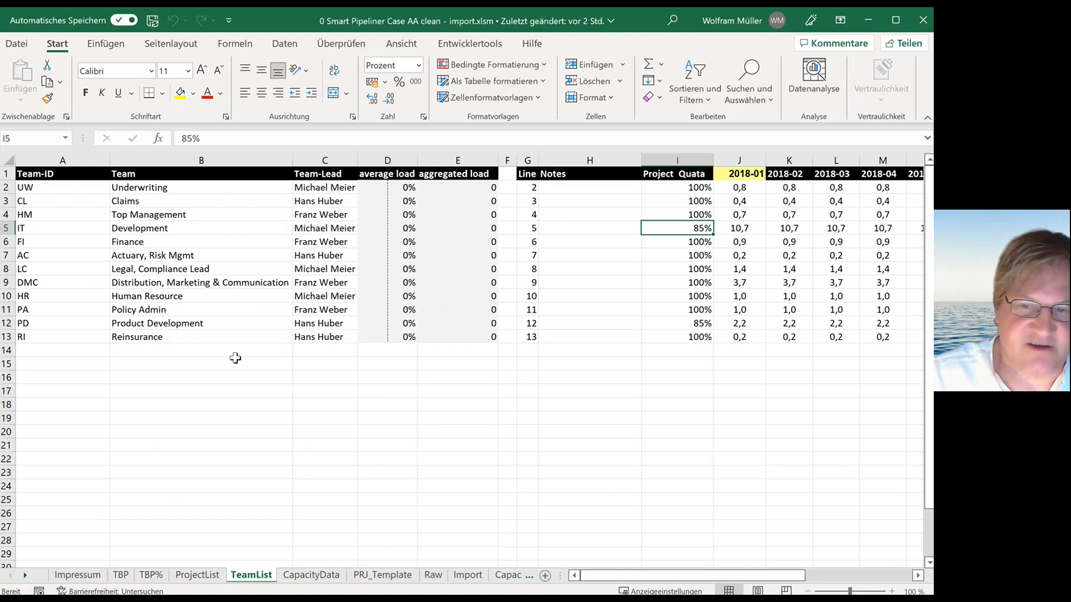
{"action": "key", "text": "Right"}
{"action": "key", "text": "Left"}
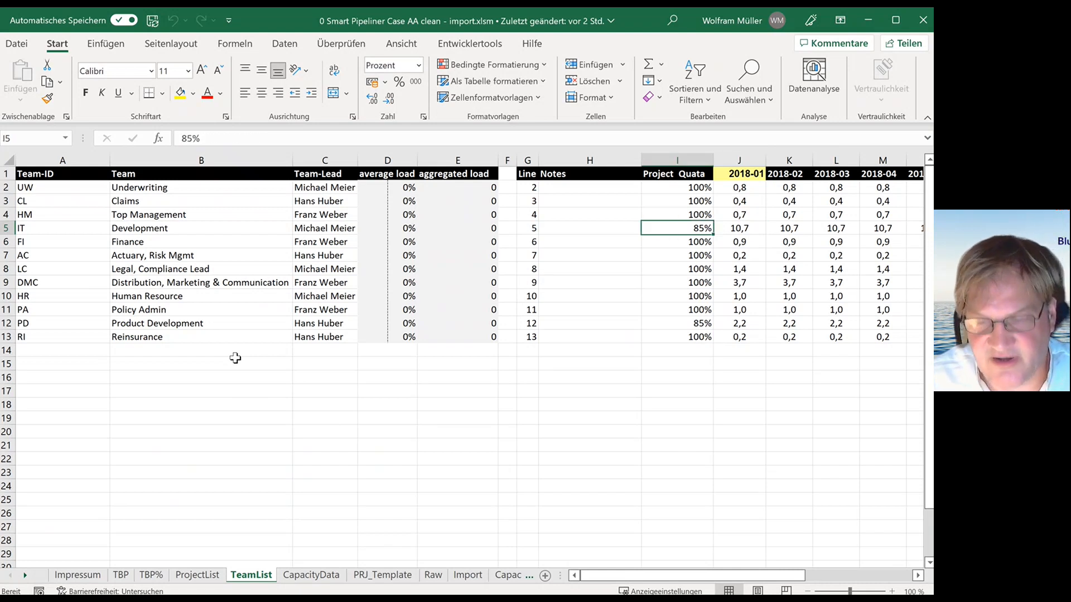
{"action": "key", "text": "Right"}
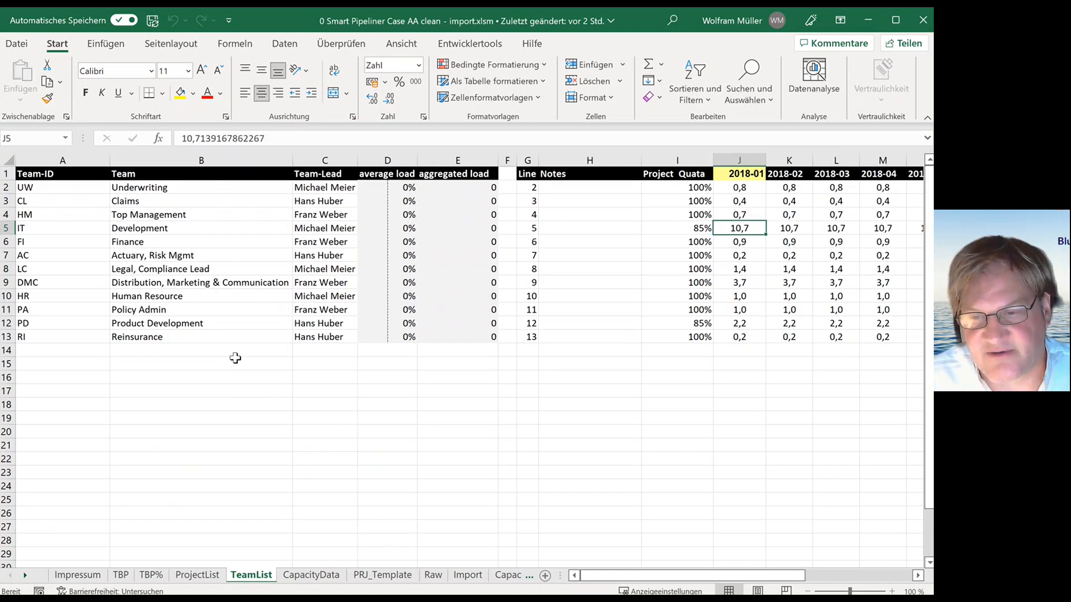
{"action": "key", "text": "Left"}
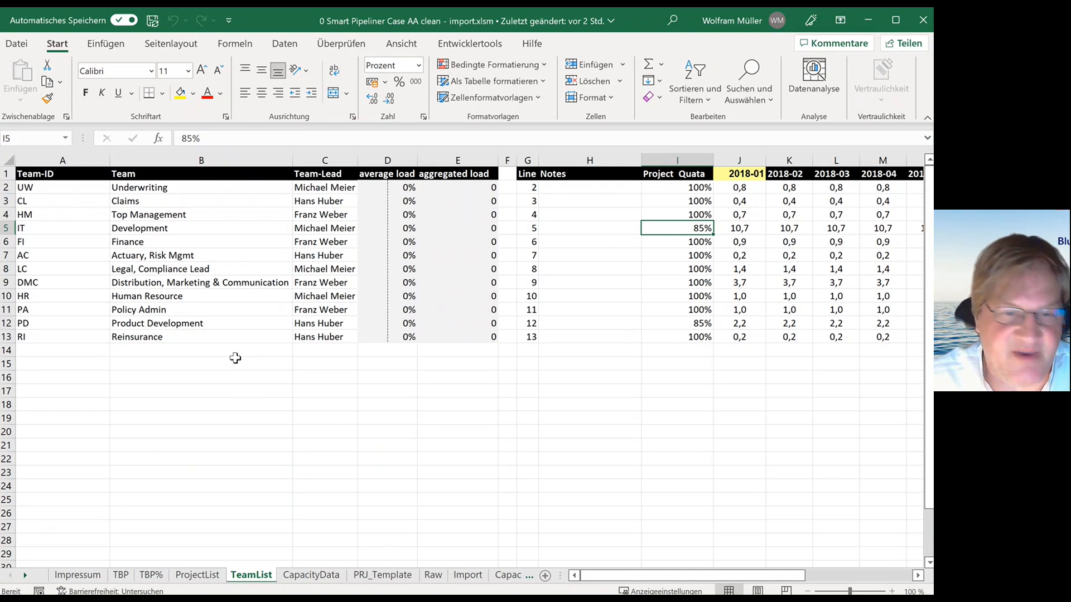
Step: Examine the project quotas of the Underwriting, Claims and Top Management teams
{"action": "key", "text": "Up"}
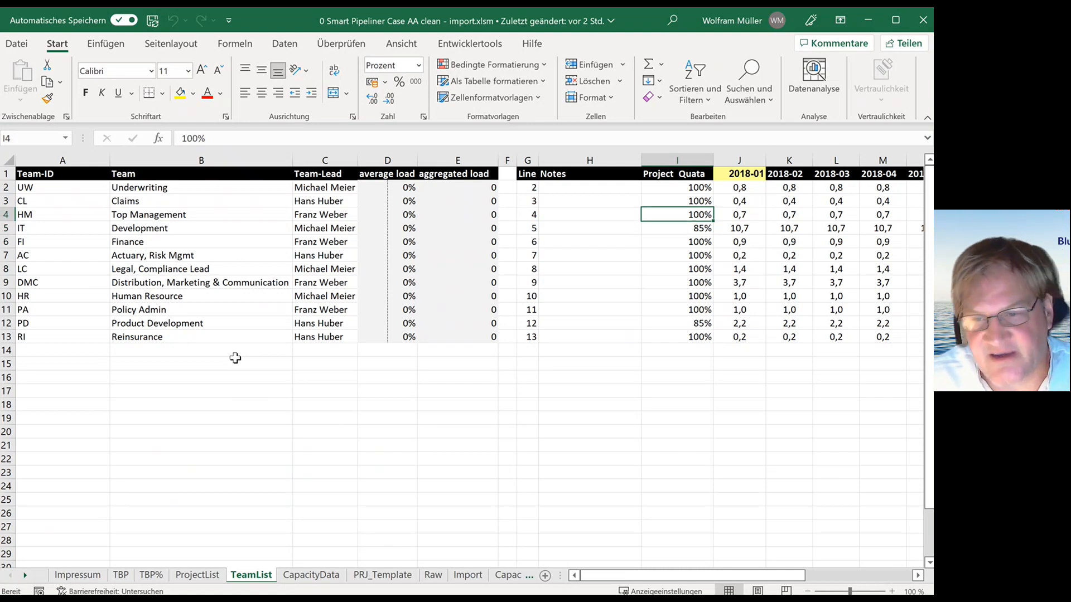
{"action": "key", "text": "Up"}
{"action": "key", "text": "Up"}
{"action": "key", "text": "Down"}
{"action": "key", "text": "Down"}
{"action": "key", "text": "Up"}
{"action": "key", "text": "Up"}
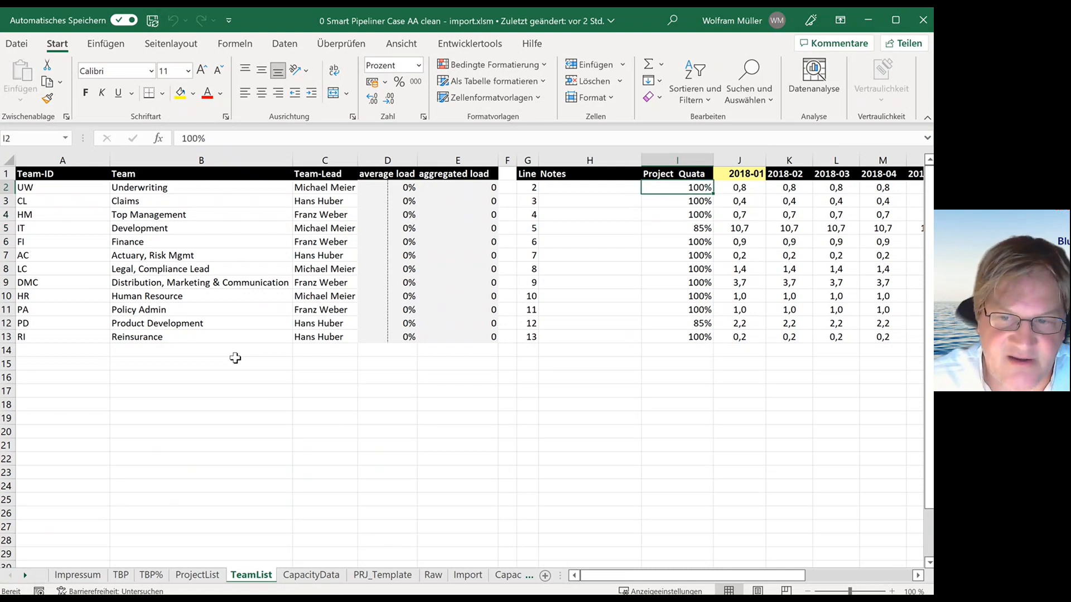
{"action": "key", "text": "Down"}
{"action": "key", "text": "Down"}
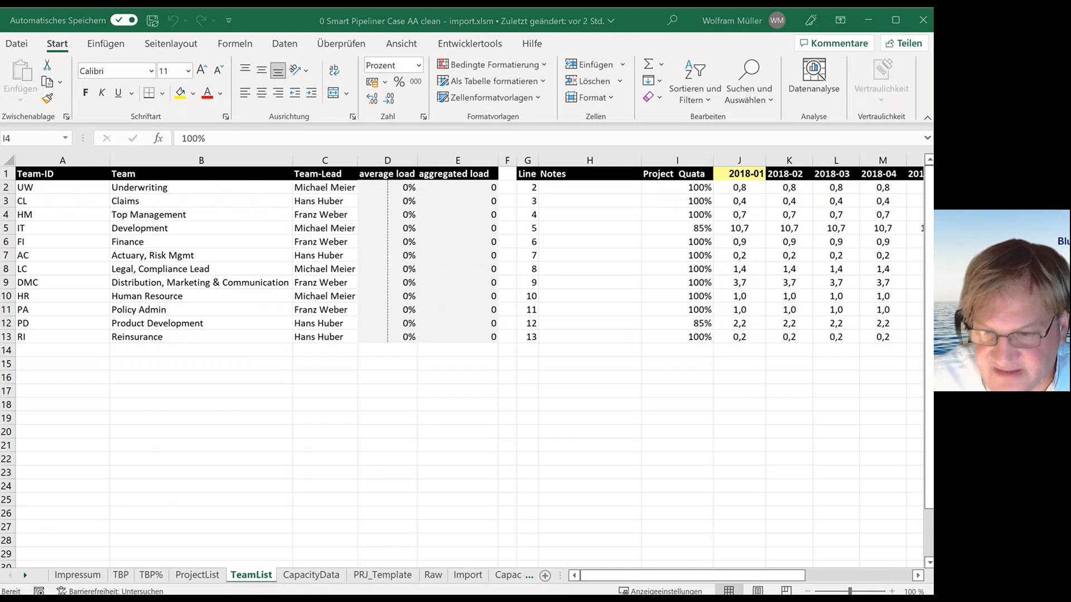
{"action": "left_click", "coordinate": [123, 424]}
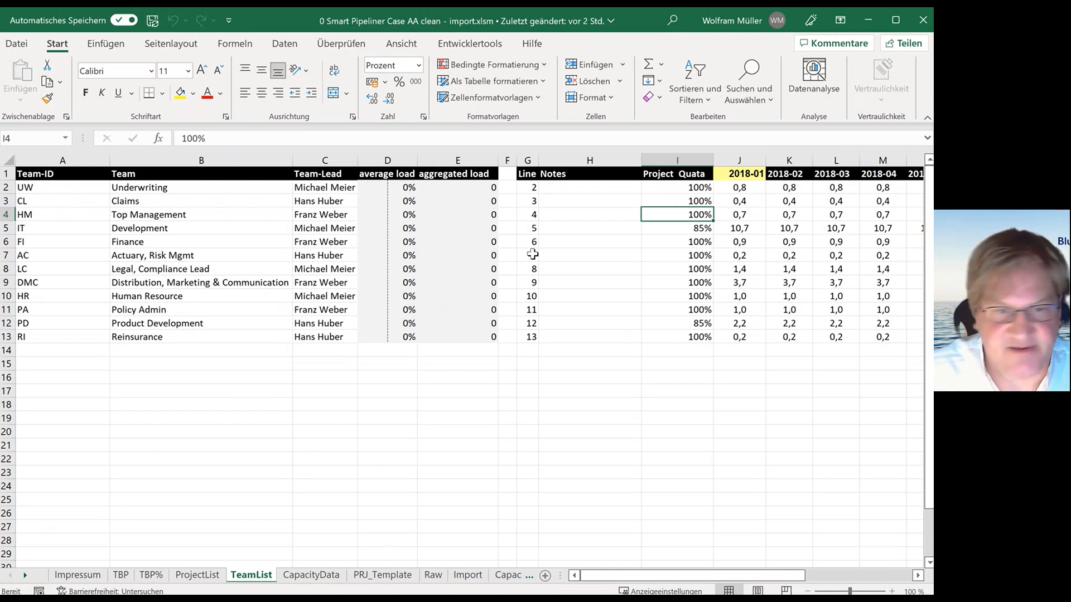
Step: Compare the Actuary, Risk Mgmt team's project quota with its 2018-01 capacity value
{"action": "key", "text": "Down"}
{"action": "key", "text": "Down"}
{"action": "key", "text": "Down"}
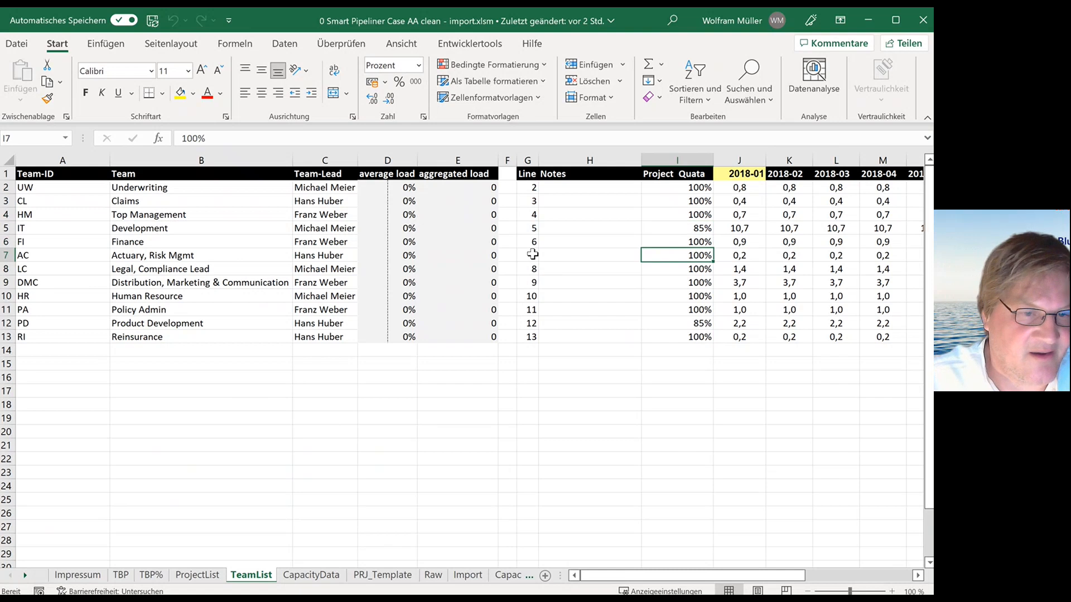
{"action": "key", "text": "Right"}
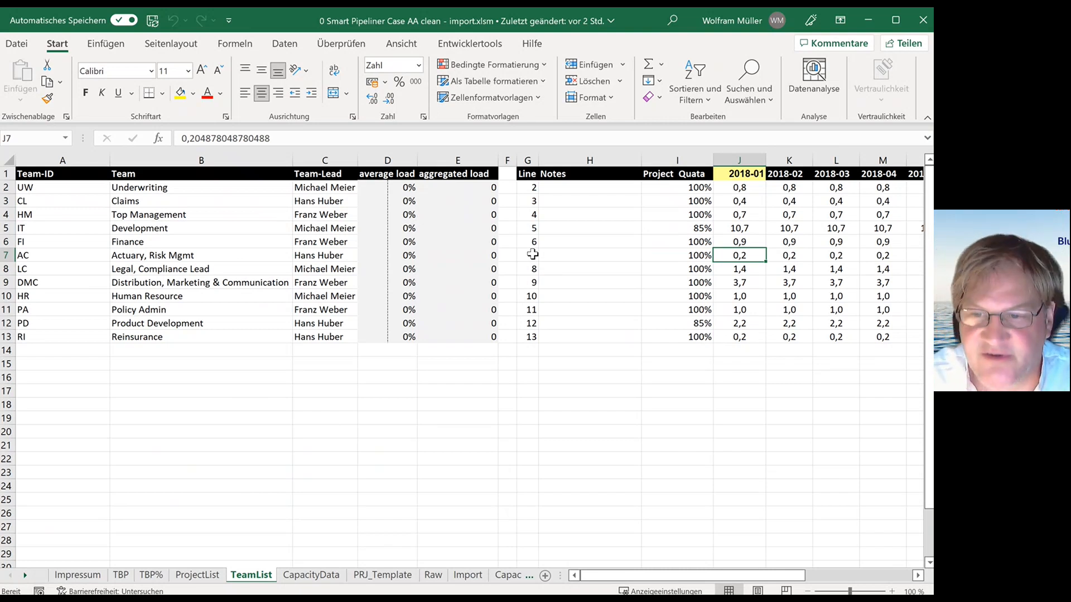
{"action": "key", "text": "Left"}
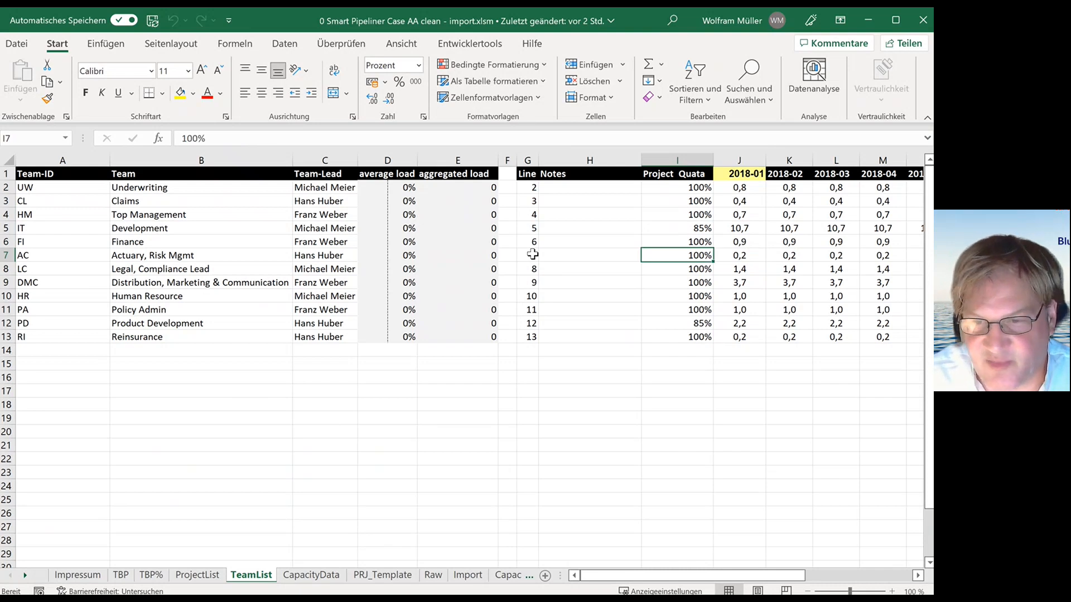
{"action": "key", "text": "Right"}
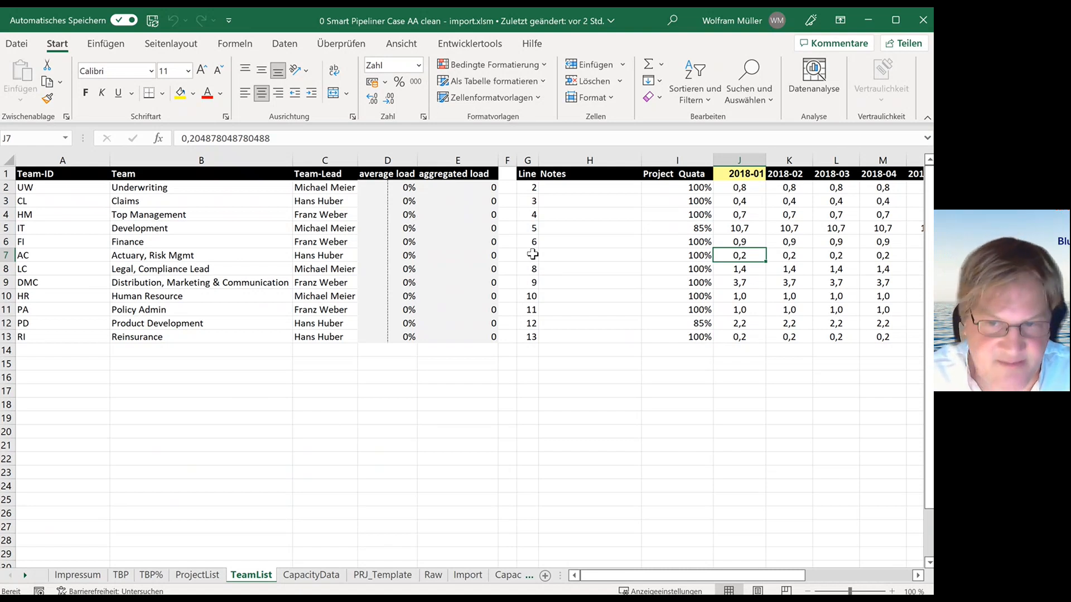
Step: Check the Product Development team's project quota and 2018-01 capacity, and return to the Development team's quota
{"action": "key", "text": "Left"}
{"action": "key", "text": "Down"}
{"action": "key", "text": "Down"}
{"action": "key", "text": "Down"}
{"action": "key", "text": "Down"}
{"action": "key", "text": "Down"}
{"action": "key", "text": "Down"}
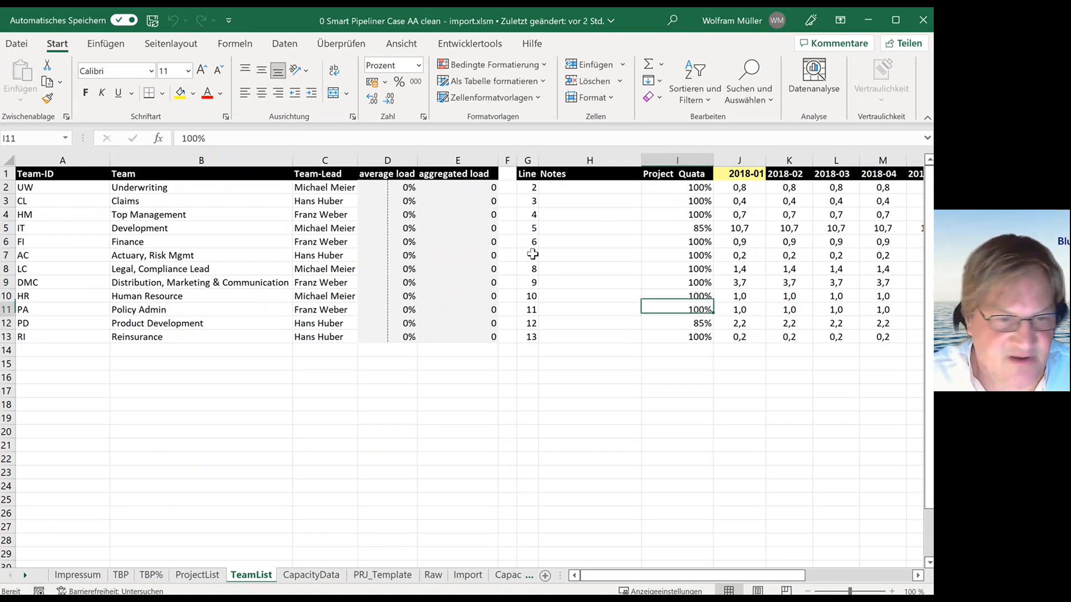
{"action": "key", "text": "Up"}
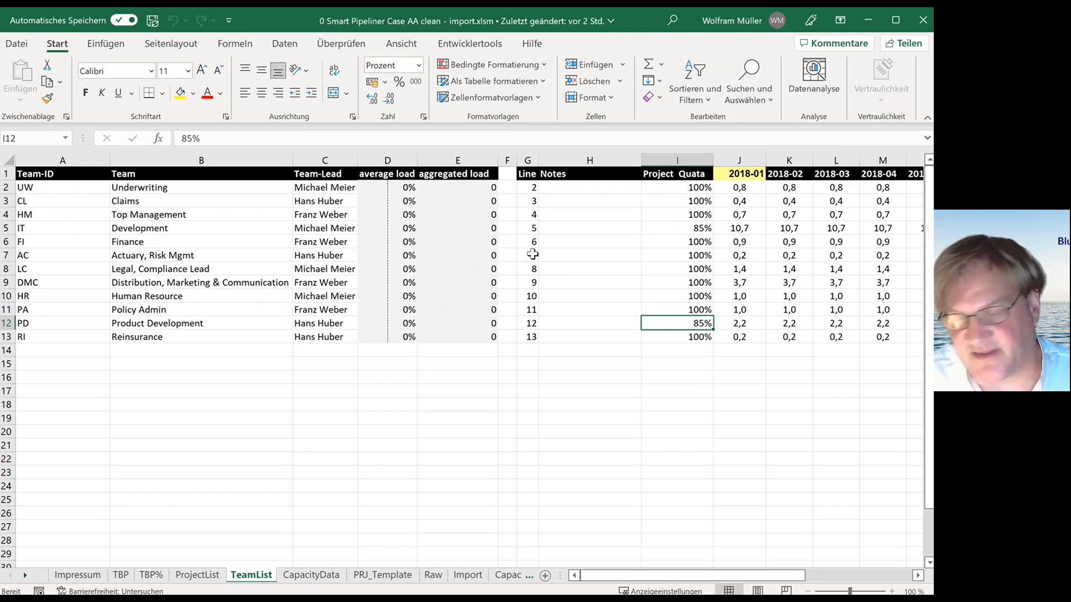
{"action": "key", "text": "Right"}
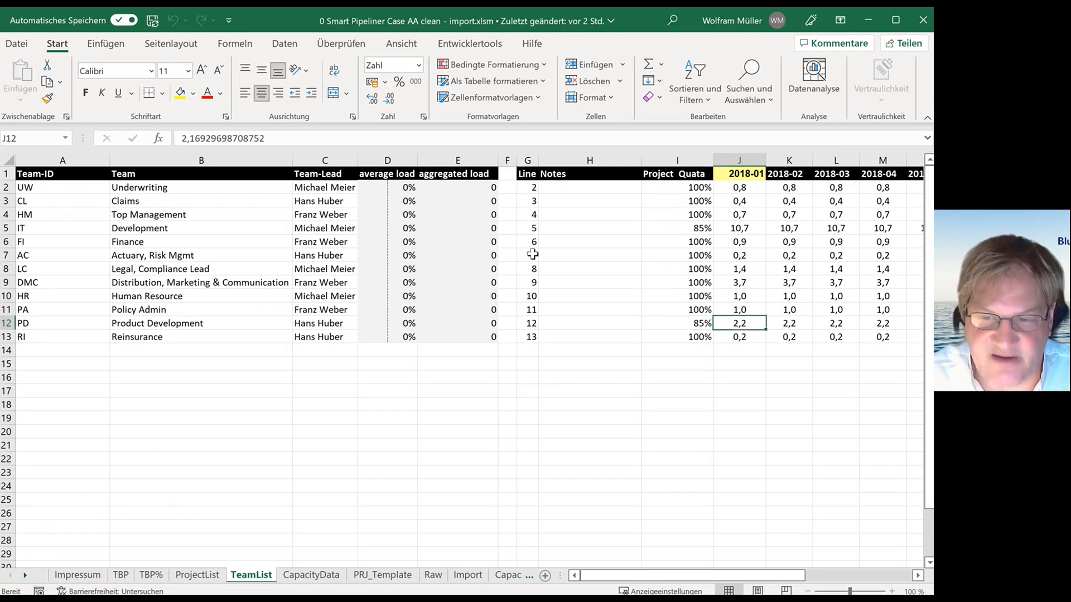
{"action": "key", "text": "Left"}
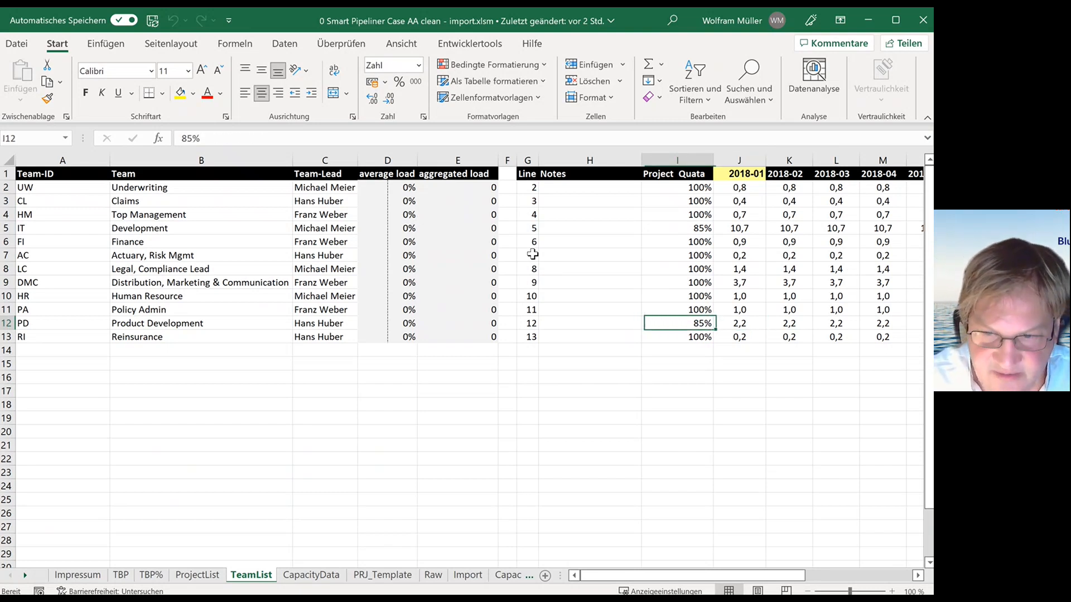
{"action": "key", "text": "Up"}
{"action": "key", "text": "Up"}
{"action": "key", "text": "Up"}
{"action": "key", "text": "Up"}
{"action": "key", "text": "Up"}
{"action": "key", "text": "Up"}
{"action": "key", "text": "Up"}
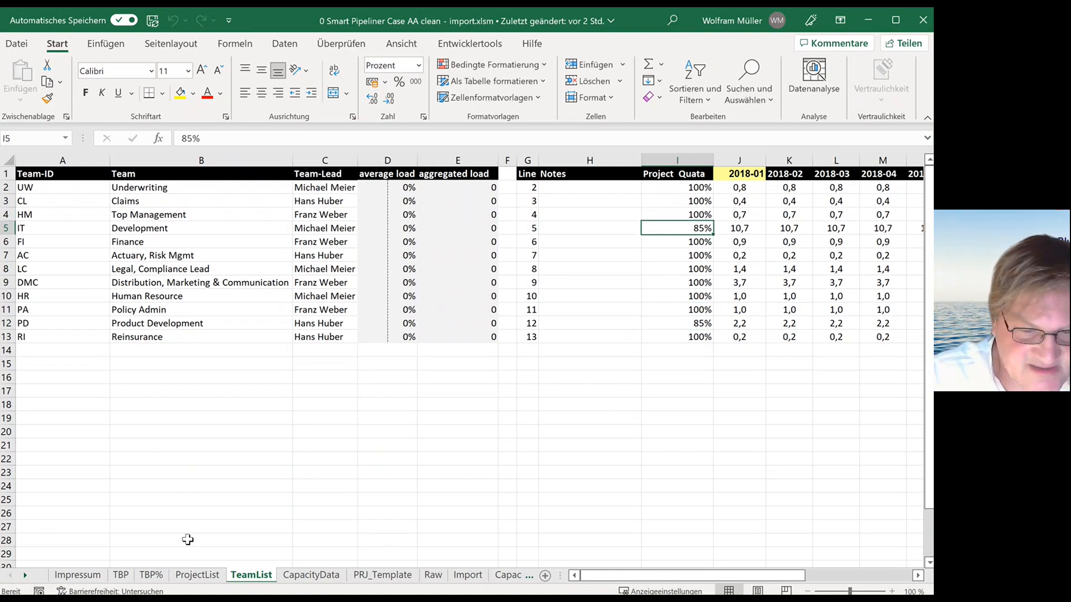
Step: Open the CapacityData sheet and inspect the first IT row's calculation columns from working days per month to FTE for the month
{"action": "left_click", "coordinate": [311, 575]}
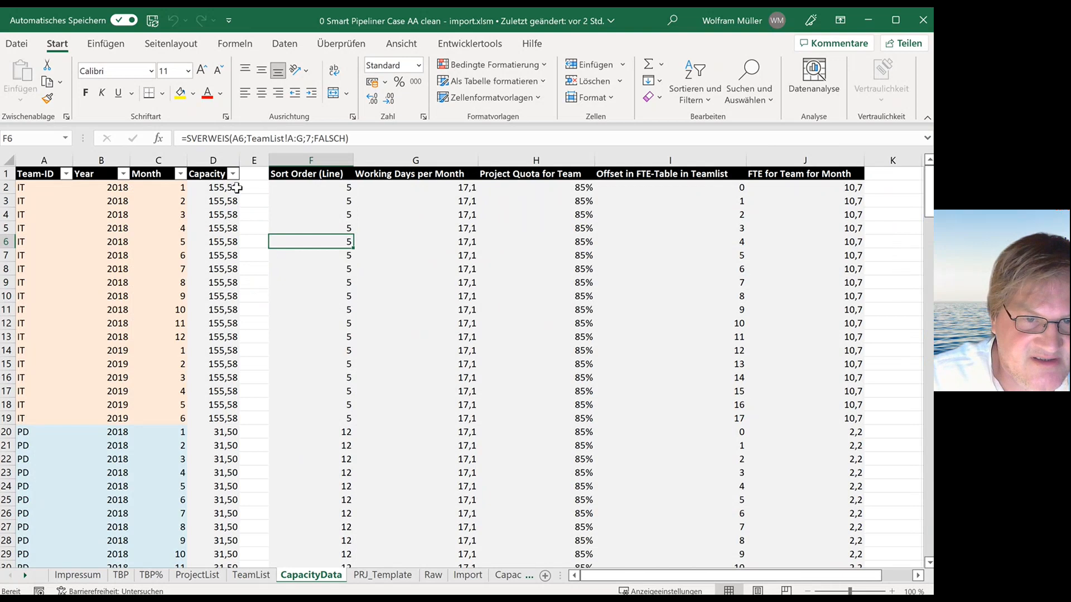
{"action": "left_click", "coordinate": [311, 187]}
{"action": "key", "text": "Right"}
{"action": "key", "text": "Right"}
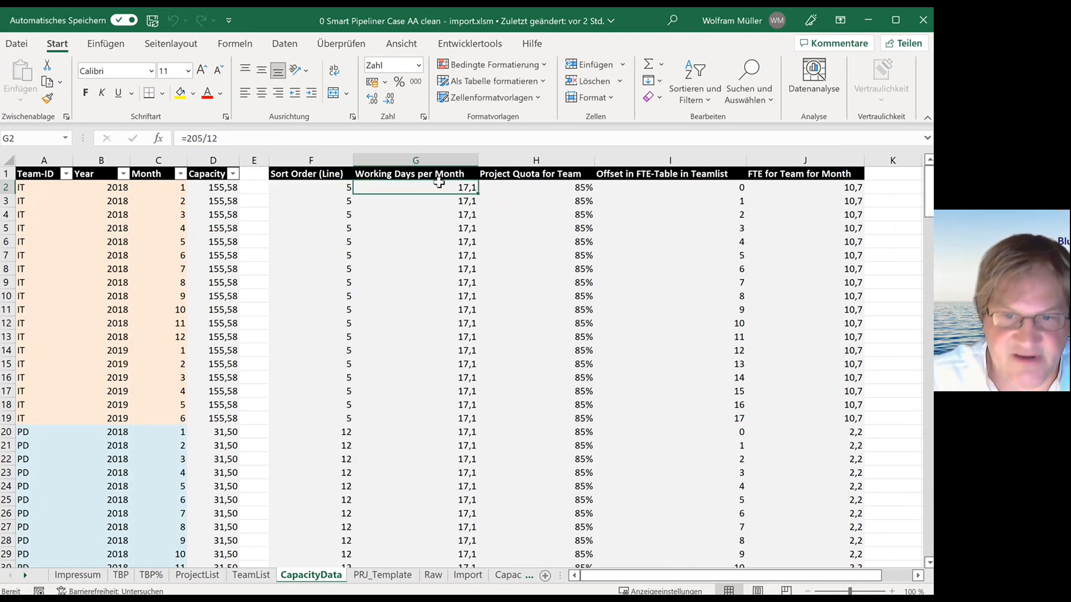
{"action": "key", "text": "Right"}
{"action": "key", "text": "Right"}
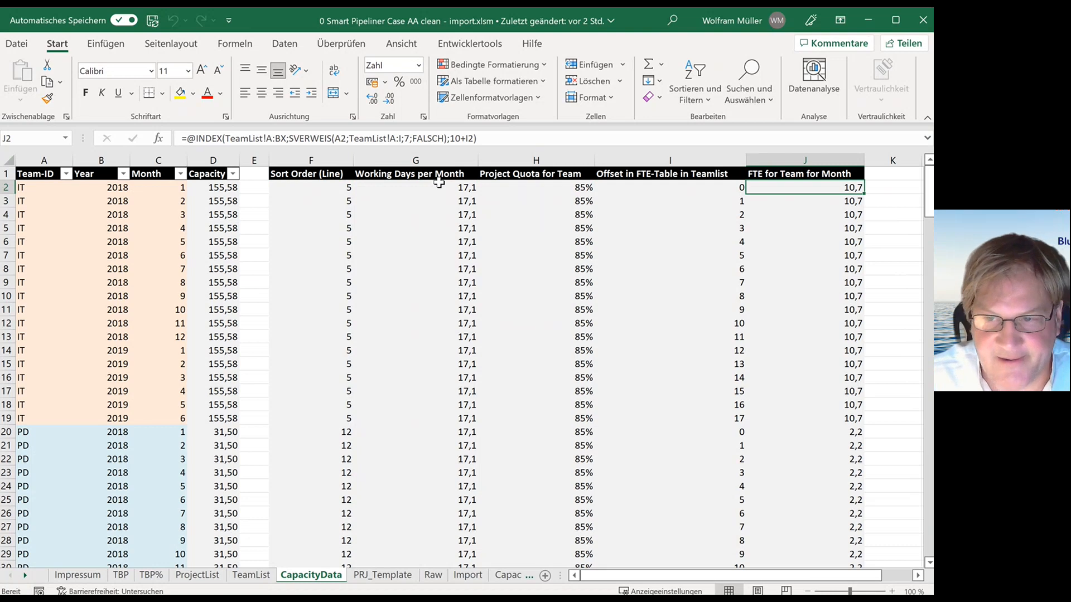
Step: Go back through the first IT row to its Team-ID and inspect the formula behind its Capacity value
{"action": "key", "text": "Left"}
{"action": "key", "text": "Left"}
{"action": "key", "text": "Left"}
{"action": "key", "text": "Left"}
{"action": "key", "text": "Left"}
{"action": "key", "text": "Left"}
{"action": "key", "text": "Left"}
{"action": "key", "text": "Left"}
{"action": "key", "text": "Right"}
{"action": "key", "text": "Right"}
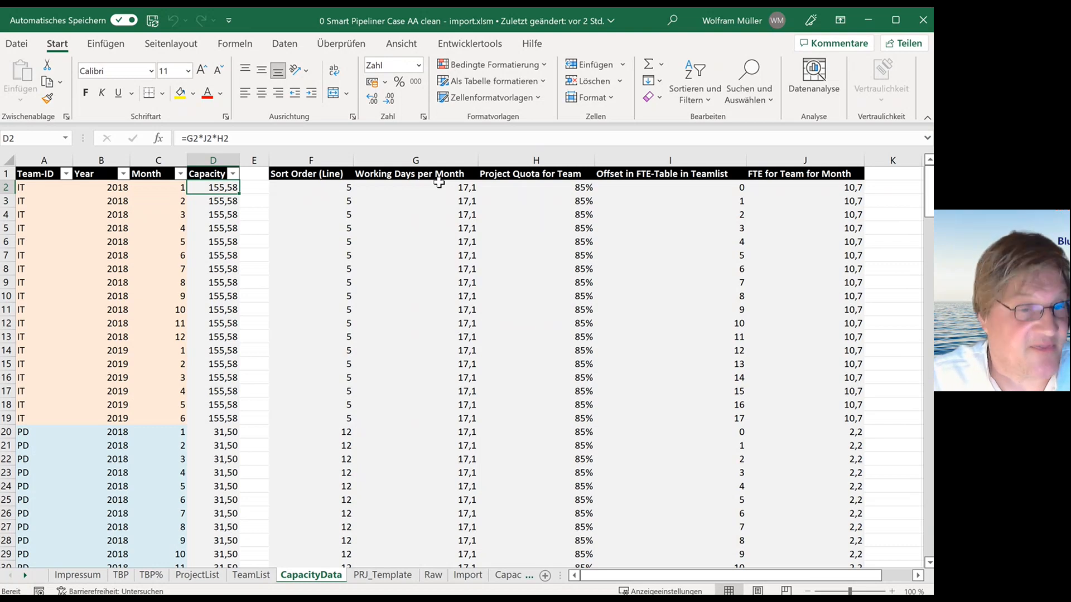
Step: Check the Capacity formulas of the IT rows down to month 6 of 2018
{"action": "key", "text": "Down"}
{"action": "key", "text": "Down"}
{"action": "key", "text": "Down"}
{"action": "key", "text": "Down"}
{"action": "key", "text": "Down"}
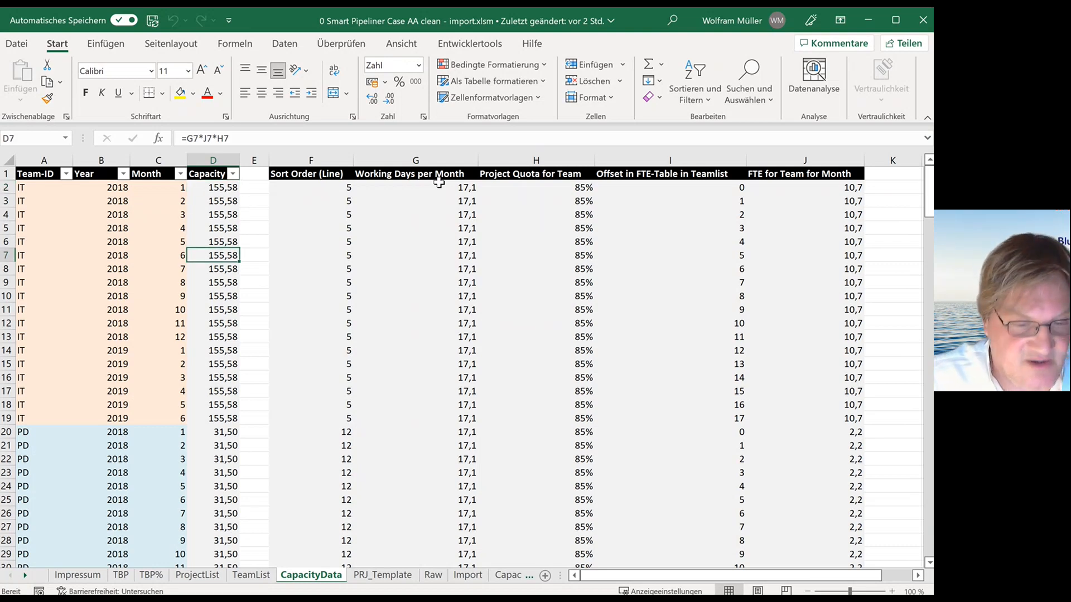
Step: Glance at the TeamList sheet, open the ProjectList sheet and go to the first Project-ID, PRJ_GDPR
{"action": "left_click", "coordinate": [251, 575]}
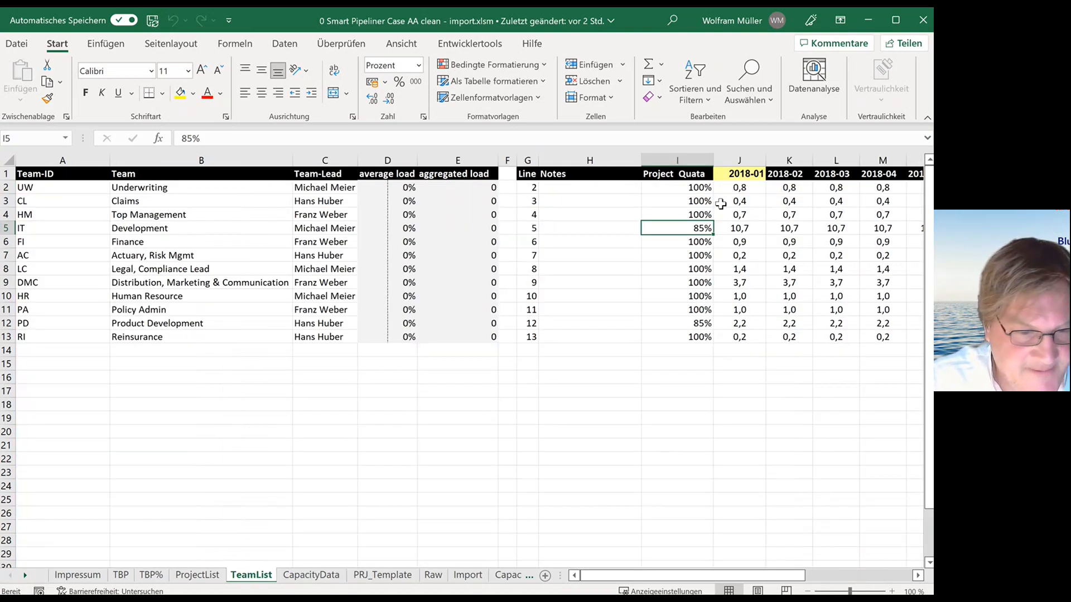
{"action": "left_click", "coordinate": [198, 575]}
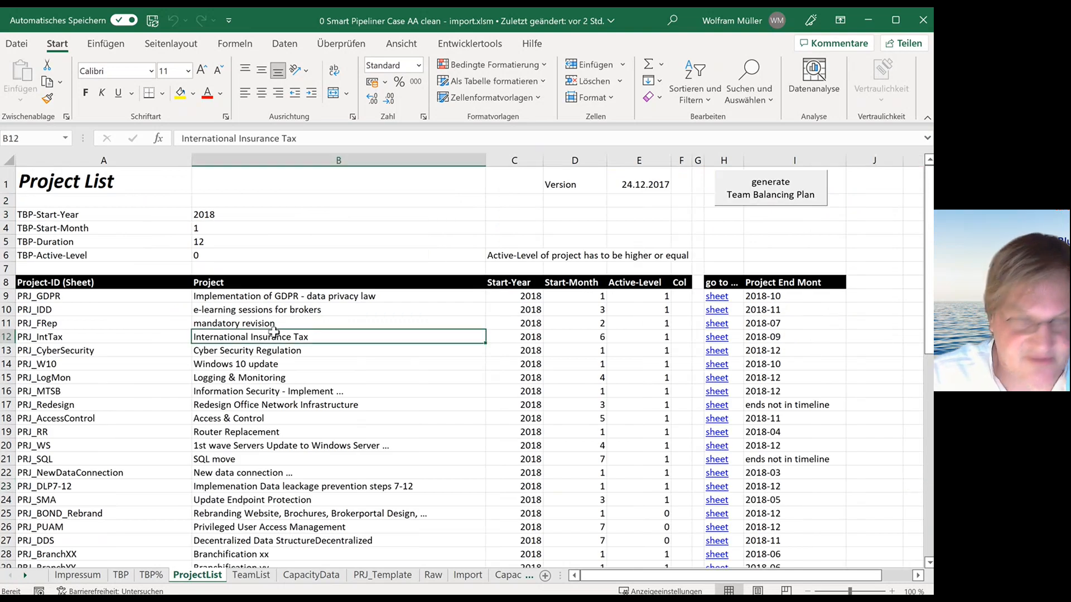
{"action": "key", "text": "Up"}
{"action": "key", "text": "Up"}
{"action": "key", "text": "Up"}
{"action": "key", "text": "Left"}
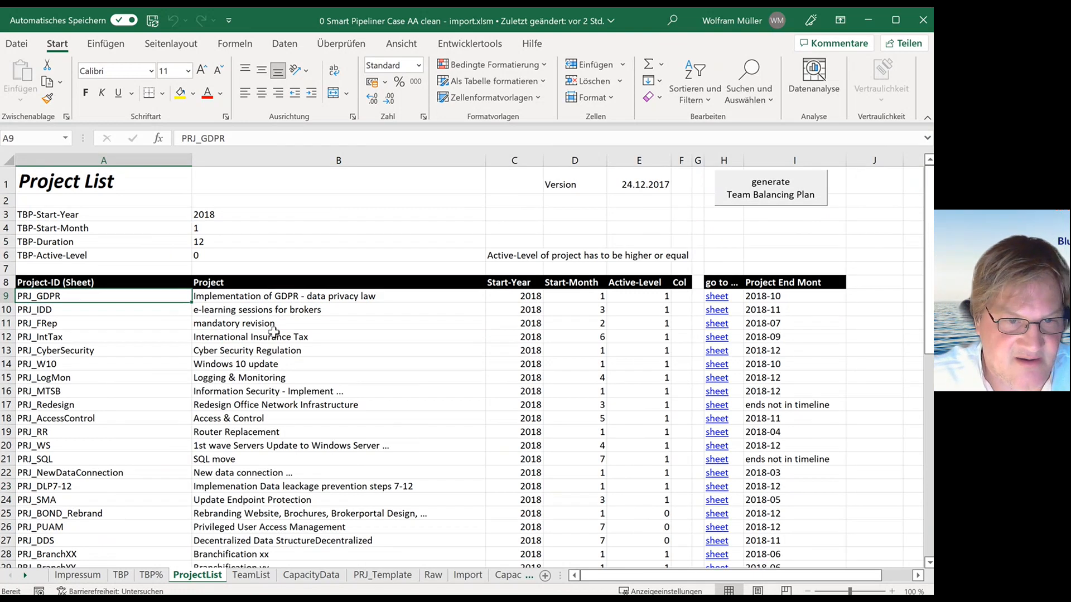
Step: Look through the project IDs and names in the ProjectList from PRJ_GDPR down to Redesign Office Network Infrastructure
{"action": "key", "text": "Right"}
{"action": "key", "text": "Down"}
{"action": "key", "text": "Down"}
{"action": "key", "text": "Down"}
{"action": "key", "text": "Down"}
{"action": "key", "text": "Down"}
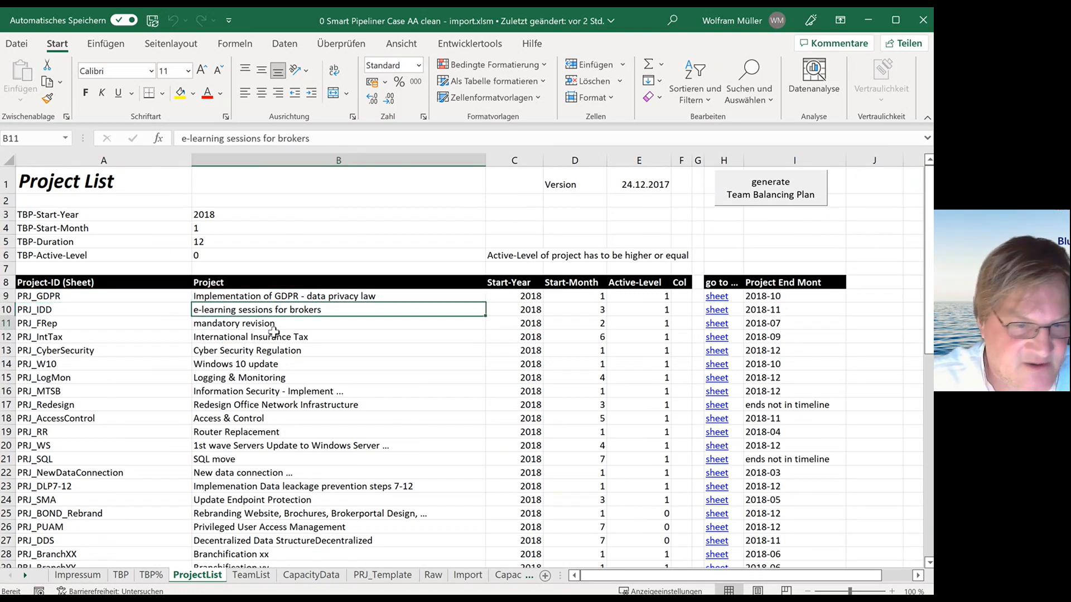
{"action": "key", "text": "Left"}
{"action": "key", "text": "Down"}
{"action": "key", "text": "Down"}
{"action": "key", "text": "Down"}
{"action": "key", "text": "Right"}
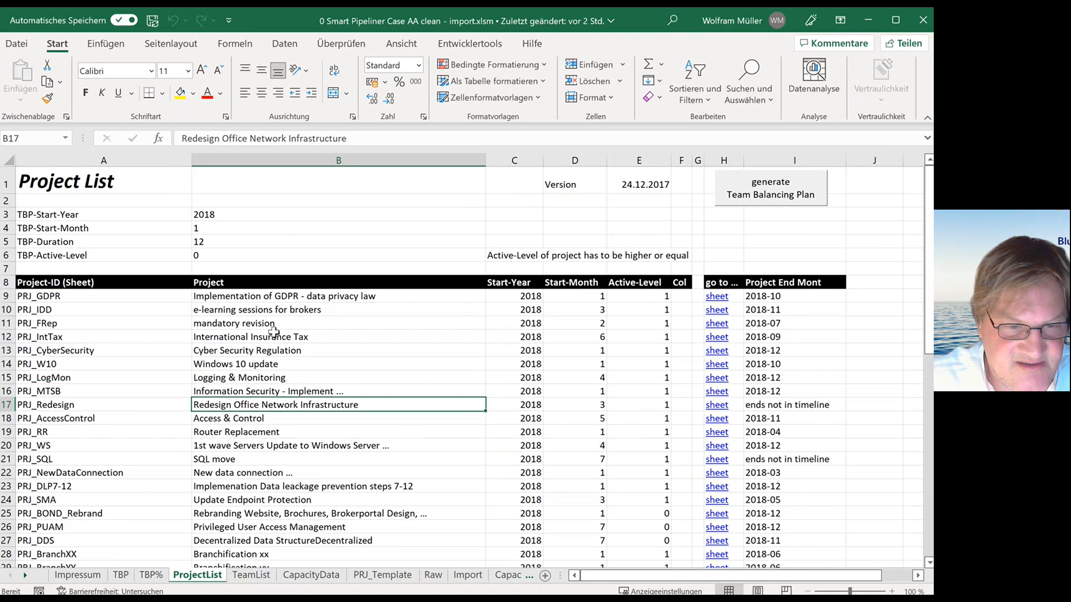
Step: Look over the projects below Redesign Office Network Infrastructure and return to Access & Control
{"action": "key", "text": "Down"}
{"action": "key", "text": "Down"}
{"action": "key", "text": "Down"}
{"action": "key", "text": "Down"}
{"action": "key", "text": "Down"}
{"action": "key", "text": "Up"}
{"action": "key", "text": "Up"}
{"action": "key", "text": "Up"}
{"action": "key", "text": "Up"}
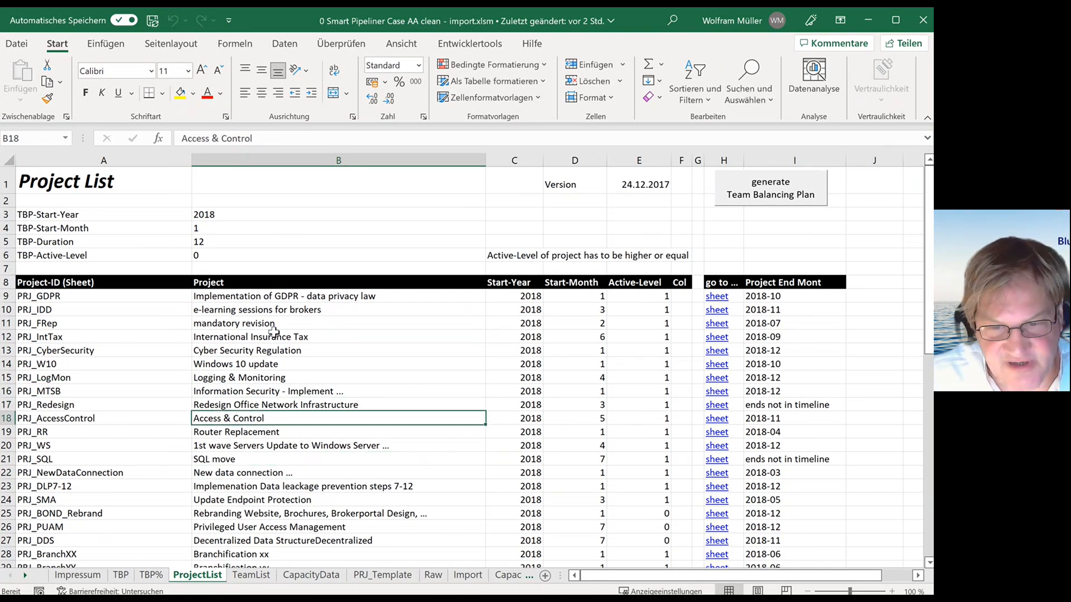
Step: Open the PRJ_Template sheet and inspect the +0 load cells of the first teams and the Development team's name formula
{"action": "left_click", "coordinate": [375, 576]}
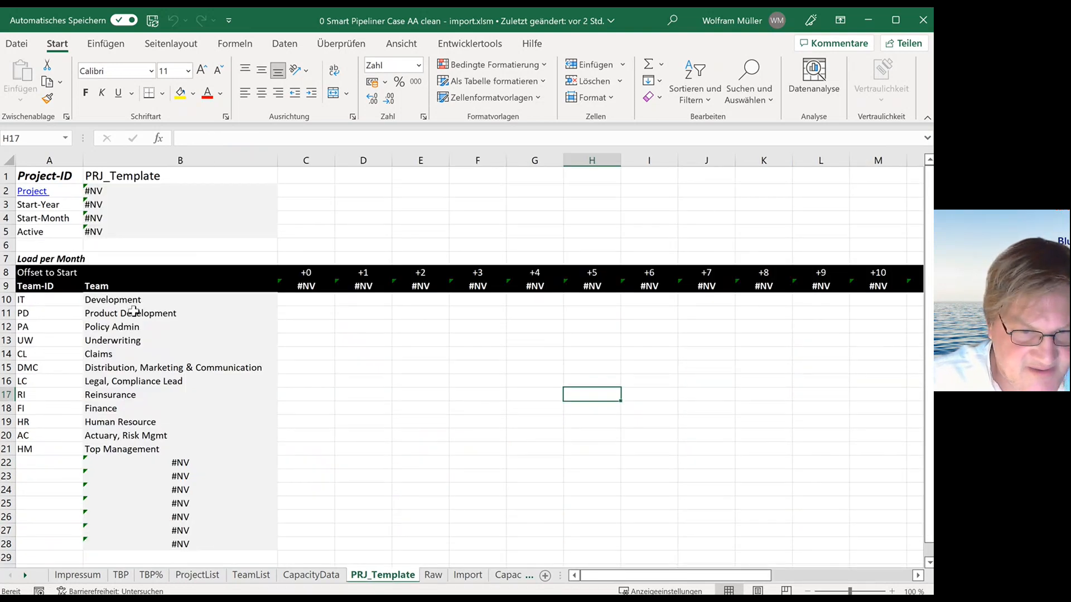
{"action": "left_click", "coordinate": [301, 300]}
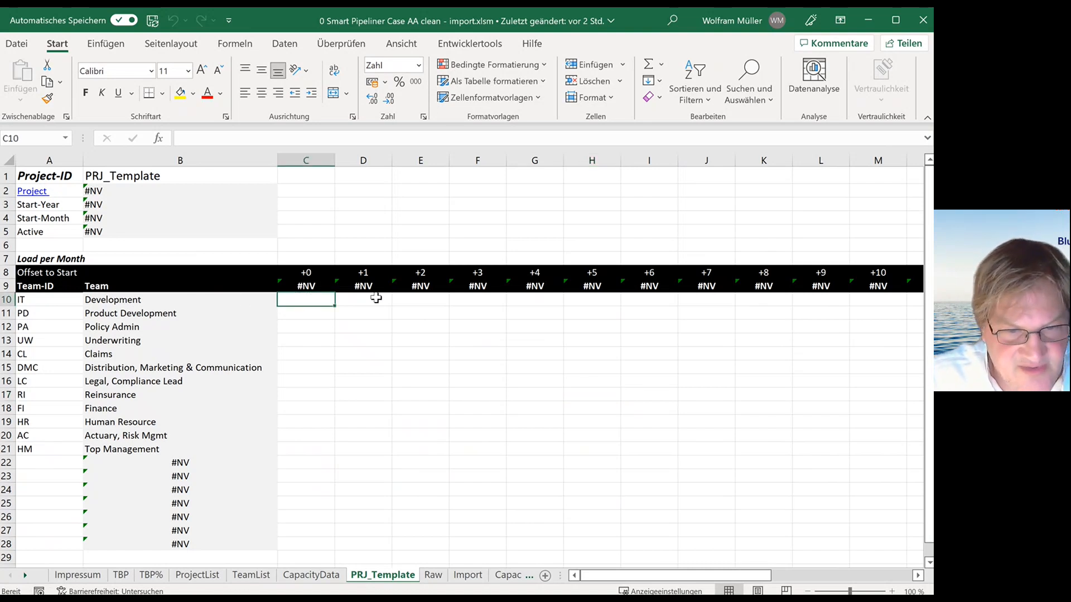
{"action": "key", "text": "Down"}
{"action": "key", "text": "Down"}
{"action": "key", "text": "Down"}
{"action": "key", "text": "Up"}
{"action": "key", "text": "Up"}
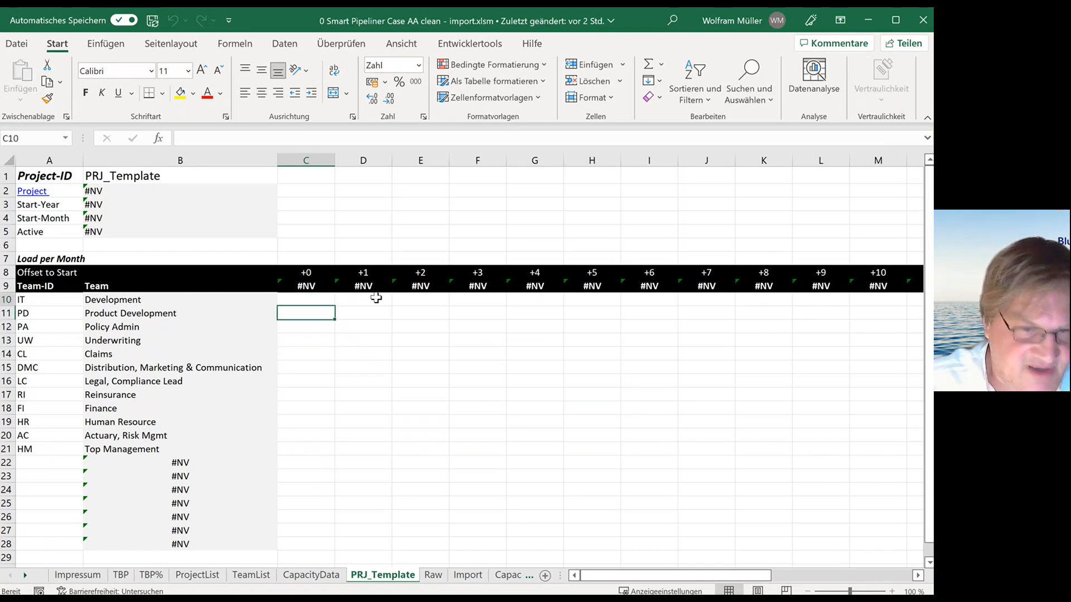
{"action": "key", "text": "Up"}
{"action": "key", "text": "Left"}
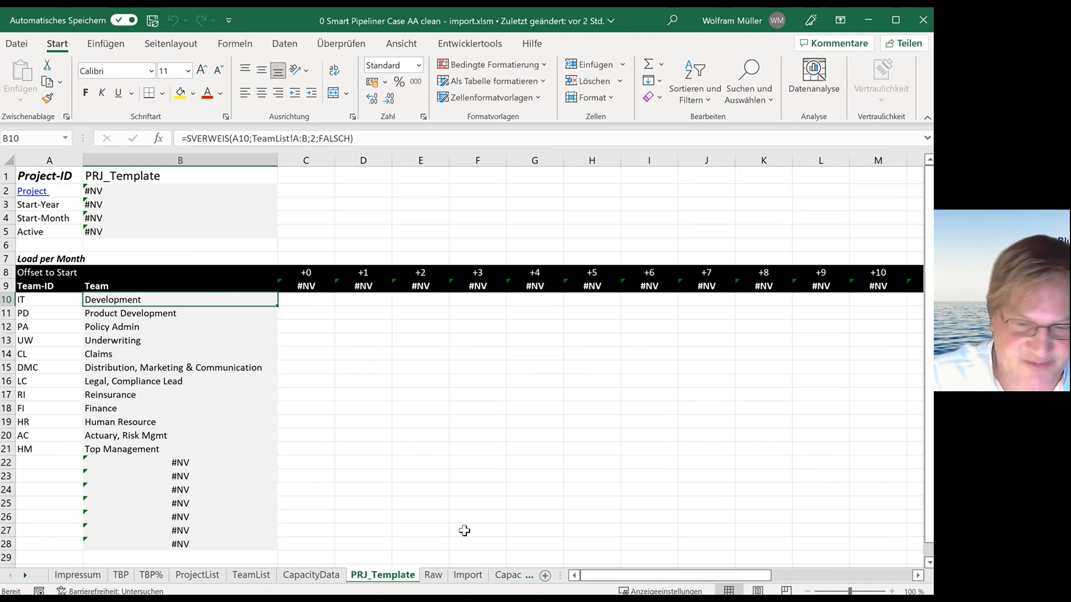
Step: Open the Import sheet and go to the first GDPR entry in the Project-Id column
{"action": "left_click", "coordinate": [474, 578]}
{"action": "left_click", "coordinate": [459, 405]}
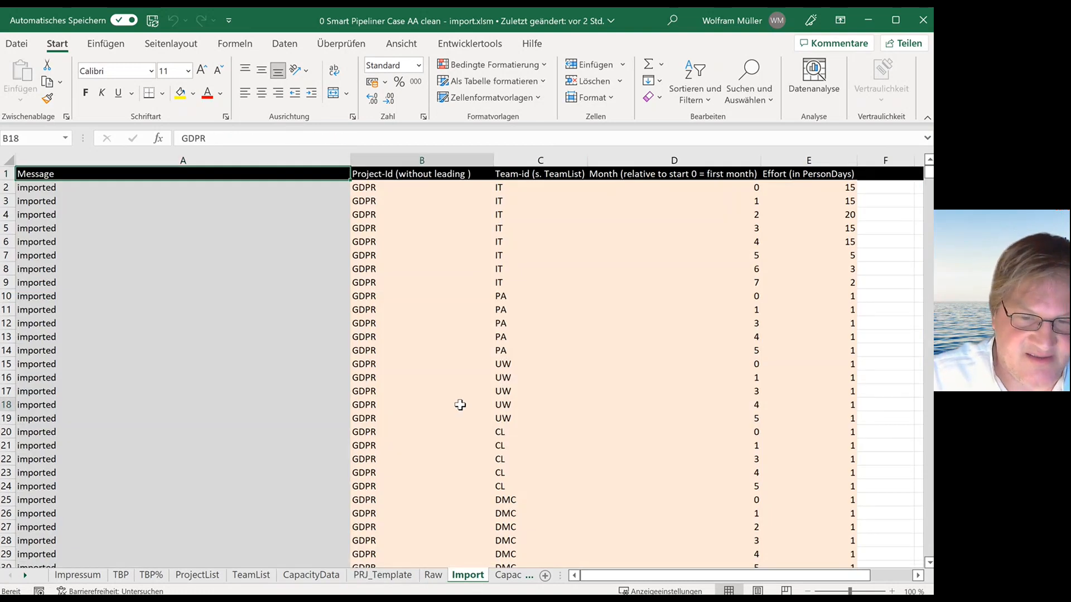
{"action": "key", "text": "Up"}
{"action": "key", "text": "Up"}
{"action": "key", "text": "Up"}
{"action": "key", "text": "Up"}
{"action": "key", "text": "Up"}
{"action": "key", "text": "Up"}
{"action": "key", "text": "Up"}
{"action": "key", "text": "Up"}
{"action": "key", "text": "Up"}
{"action": "key", "text": "Up"}
{"action": "key", "text": "Up"}
{"action": "key", "text": "Up"}
{"action": "key", "text": "Up"}
{"action": "key", "text": "Up"}
{"action": "key", "text": "Up"}
{"action": "key", "text": "Up"}
{"action": "key", "text": "Up"}
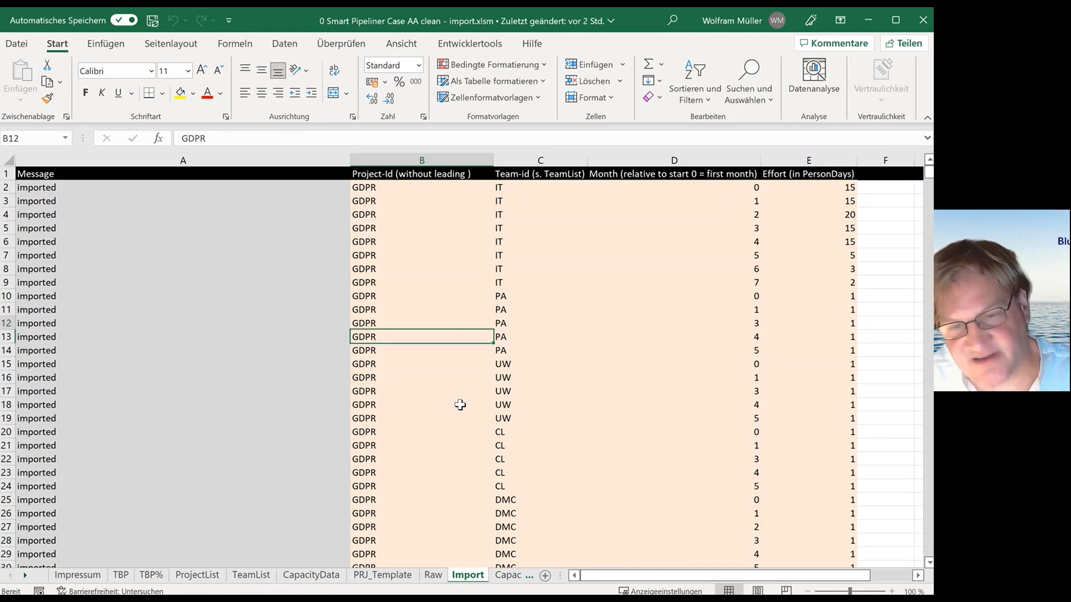
{"action": "key", "text": "Down"}
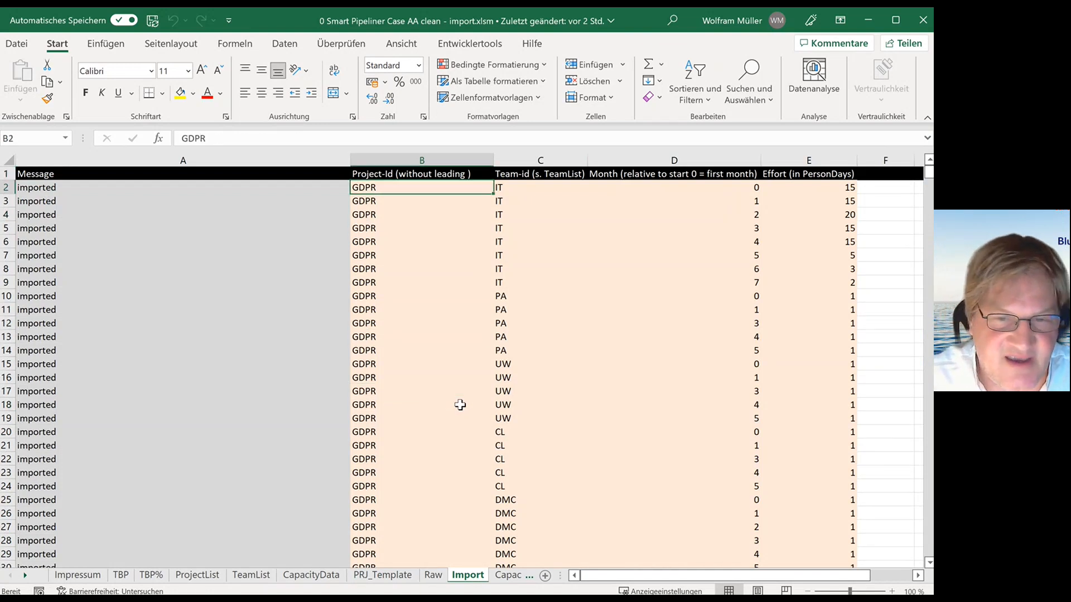
Step: Examine the Project-Id values of the first GDPR rows and return to row 2
{"action": "key", "text": "Down"}
{"action": "key", "text": "Down"}
{"action": "key", "text": "Down"}
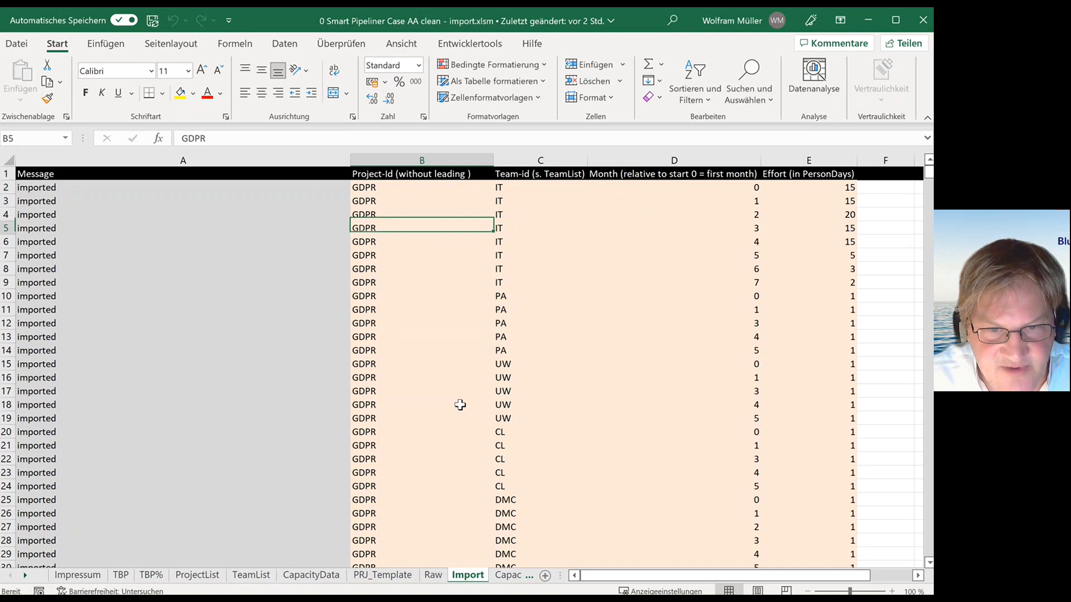
{"action": "key", "text": "Down"}
{"action": "key", "text": "Up"}
{"action": "key", "text": "Up"}
{"action": "key", "text": "Up"}
{"action": "key", "text": "Up"}
Step: Examine the Team-id values of GDPR's IT rows down to row 9 and return to the first one
{"action": "key", "text": "Right"}
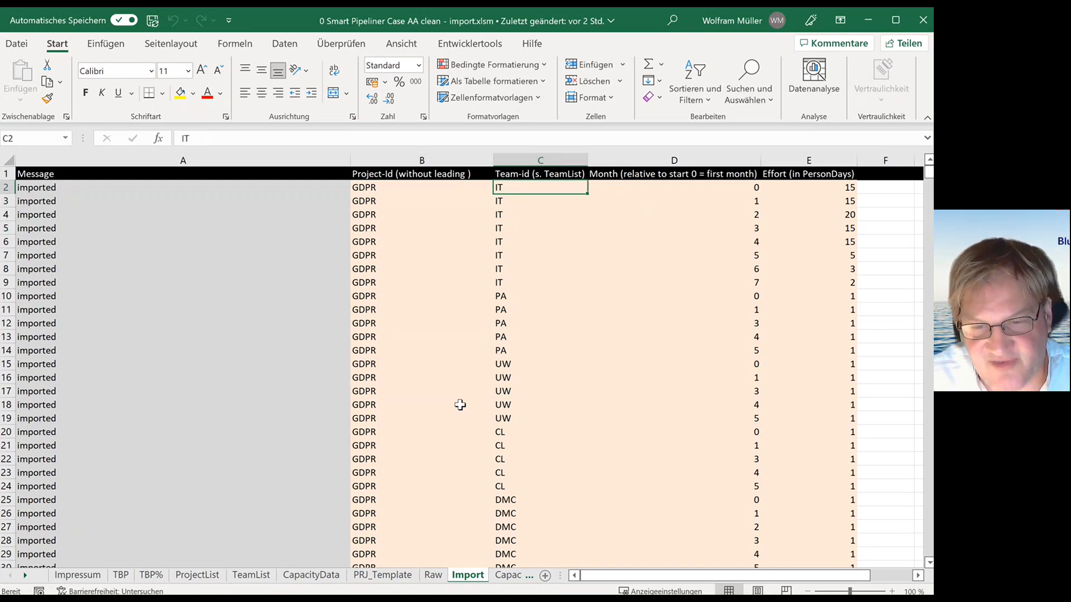
{"action": "key", "text": "Down"}
{"action": "key", "text": "Down"}
{"action": "key", "text": "Down"}
{"action": "key", "text": "Down"}
{"action": "key", "text": "Down"}
{"action": "key", "text": "Down"}
{"action": "key", "text": "Down"}
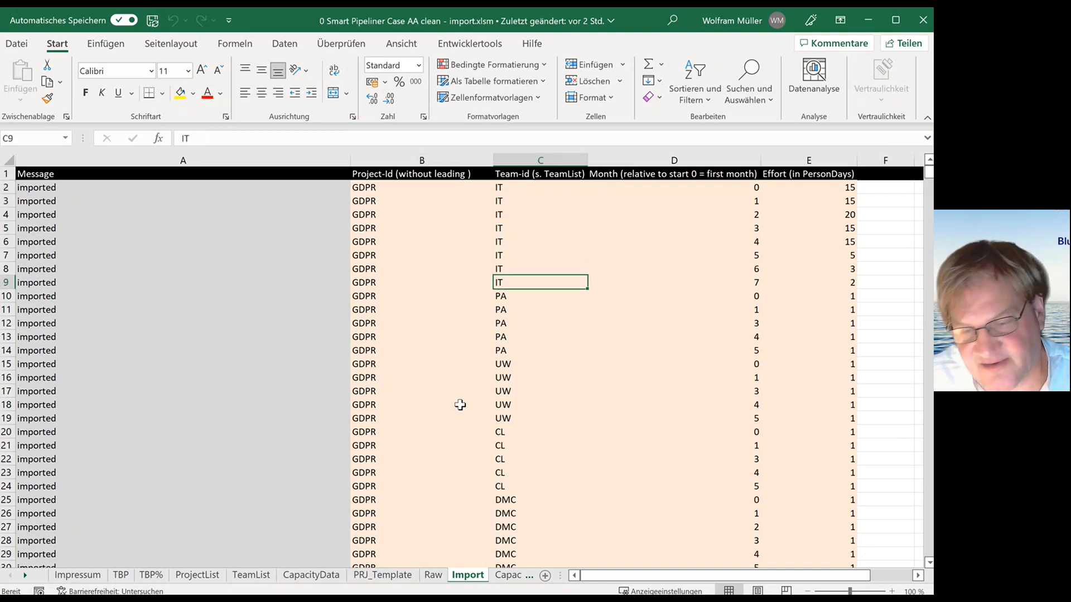
{"action": "key", "text": "Up"}
{"action": "key", "text": "Up"}
{"action": "key", "text": "Up"}
{"action": "key", "text": "Up"}
{"action": "key", "text": "Up"}
{"action": "key", "text": "Up"}
{"action": "key", "text": "Up"}
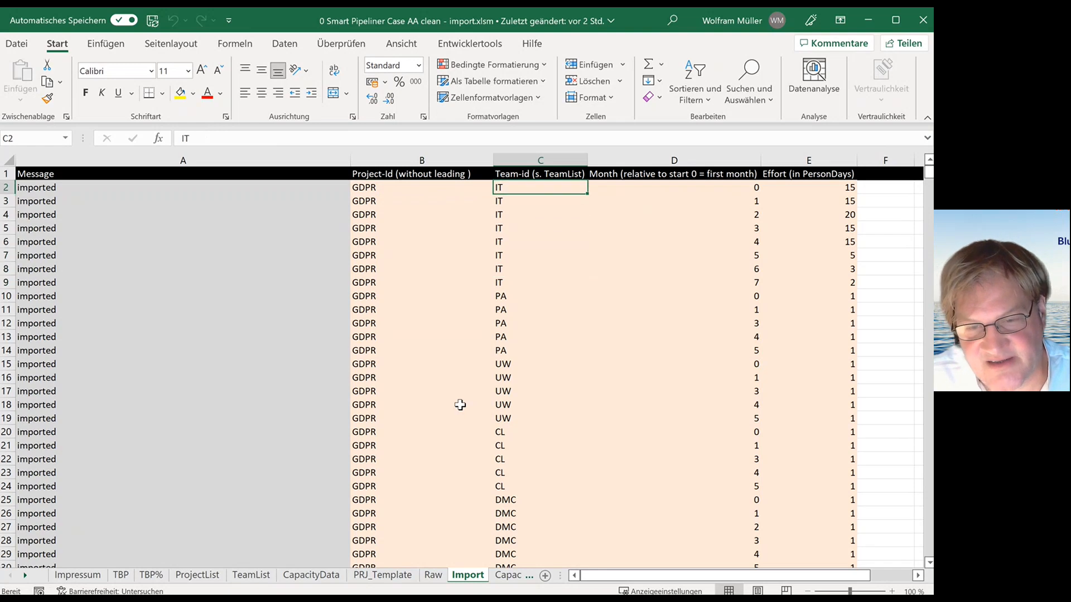
Step: Examine the relative Month values of GDPR's IT rows down to row 9 and return to the first one
{"action": "key", "text": "Right"}
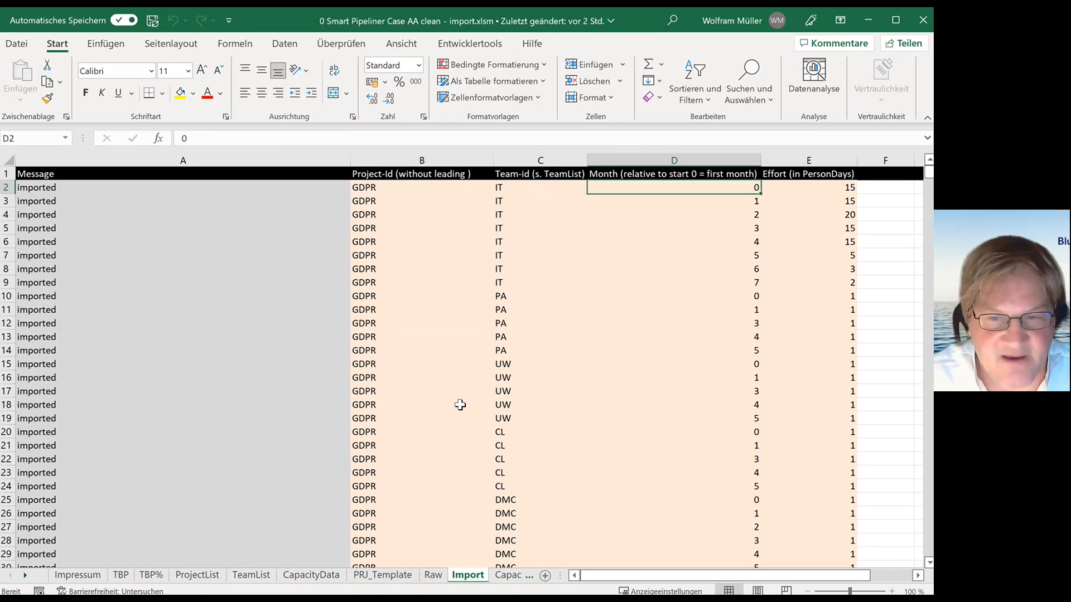
{"action": "key", "text": "Down"}
{"action": "key", "text": "Down"}
{"action": "key", "text": "Down"}
{"action": "key", "text": "Down"}
{"action": "key", "text": "Down"}
{"action": "key", "text": "Down"}
{"action": "key", "text": "Down"}
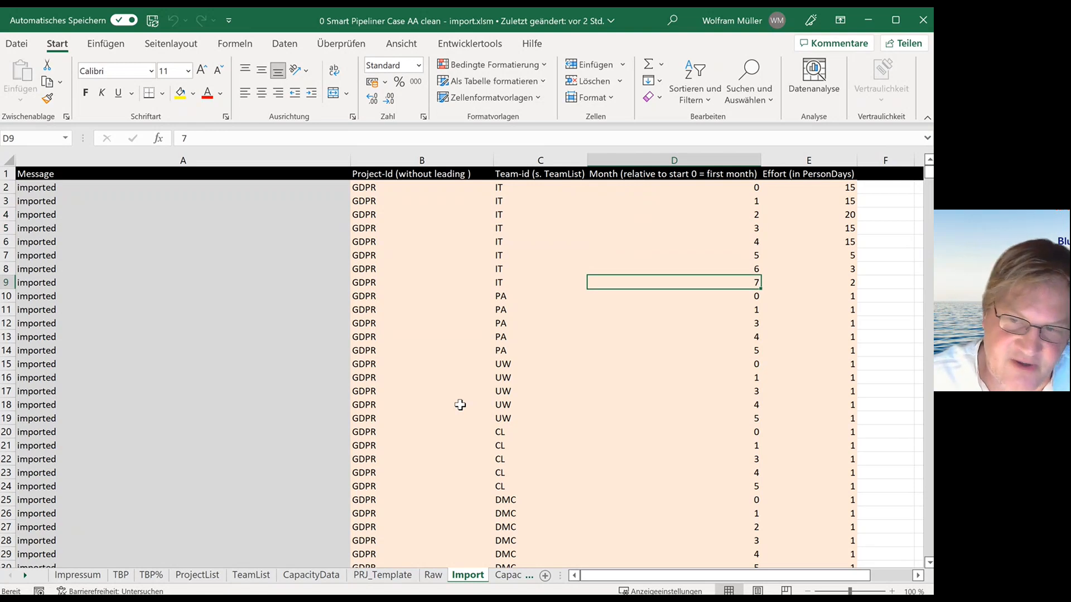
{"action": "key", "text": "Up"}
{"action": "key", "text": "Up"}
{"action": "key", "text": "Up"}
{"action": "key", "text": "Up"}
{"action": "key", "text": "Up"}
{"action": "key", "text": "Up"}
{"action": "key", "text": "Up"}
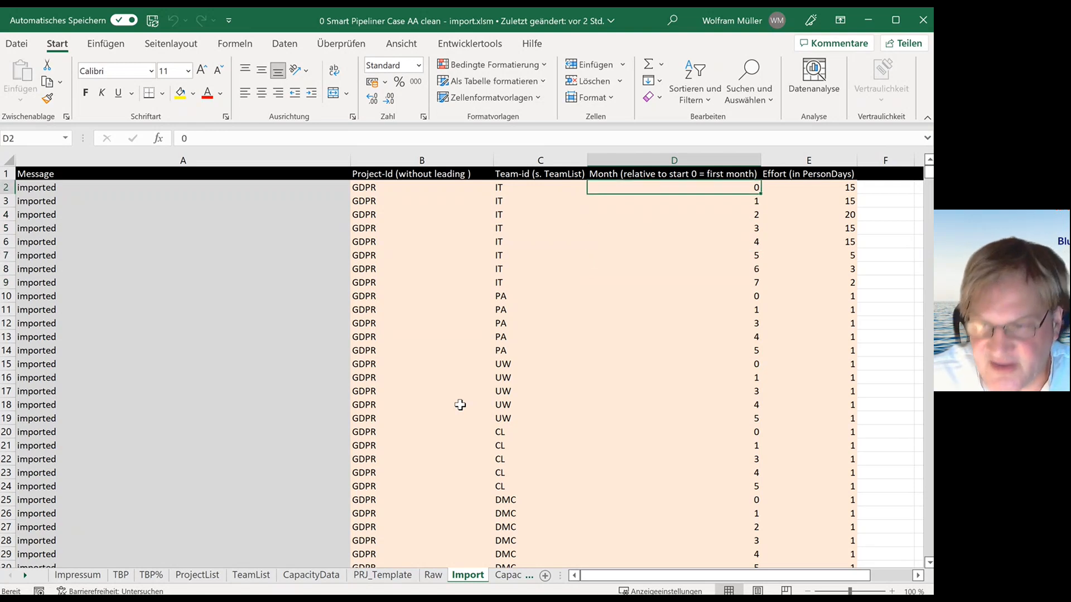
Step: Examine the Effort (in PersonDays) values of GDPR's IT rows down to row 9
{"action": "key", "text": "Right"}
{"action": "key", "text": "Down"}
{"action": "key", "text": "Down"}
{"action": "key", "text": "Down"}
{"action": "key", "text": "Down"}
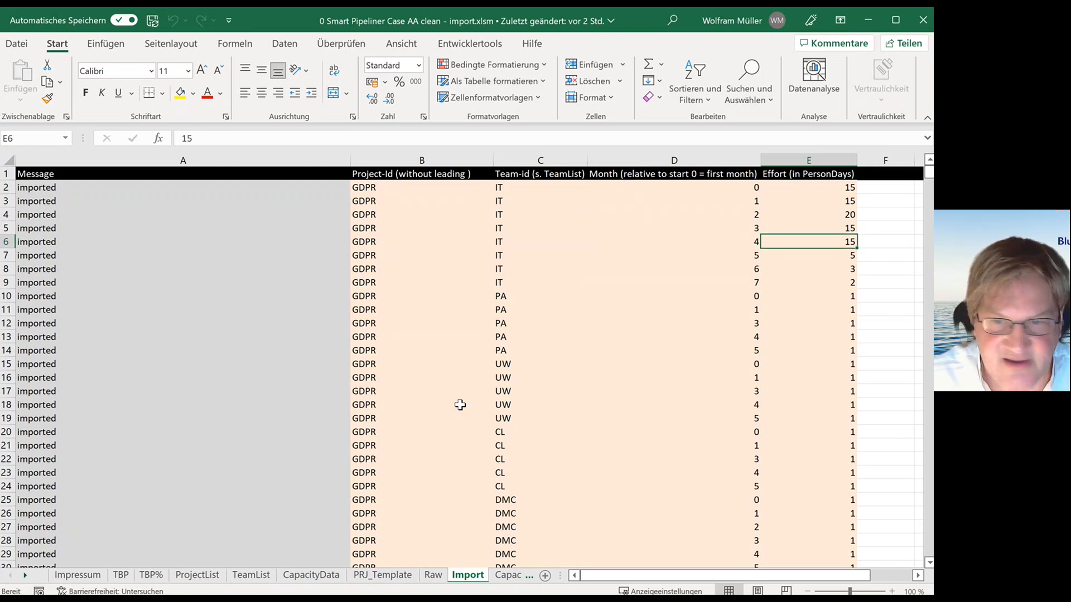
{"action": "key", "text": "Down"}
{"action": "key", "text": "Down"}
{"action": "key", "text": "Down"}
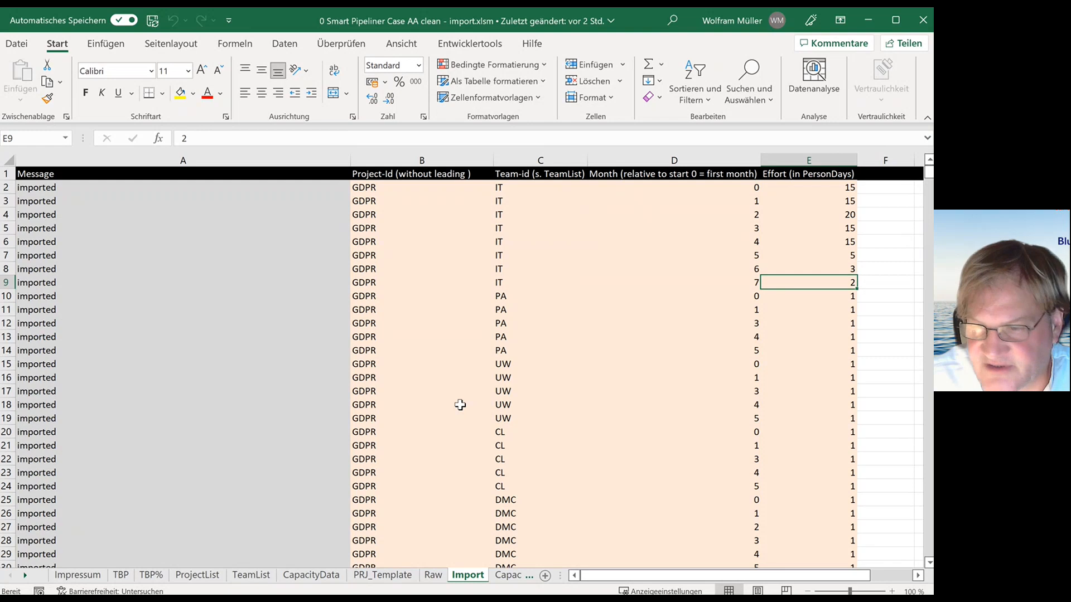
{"action": "key", "text": "Up"}
{"action": "key", "text": "Up"}
Step: Examine the effort values of GDPR's PA, UW and CL rows down to the first DMC row
{"action": "key", "text": "Down"}
{"action": "key", "text": "Down"}
{"action": "key", "text": "Down"}
{"action": "key", "text": "Down"}
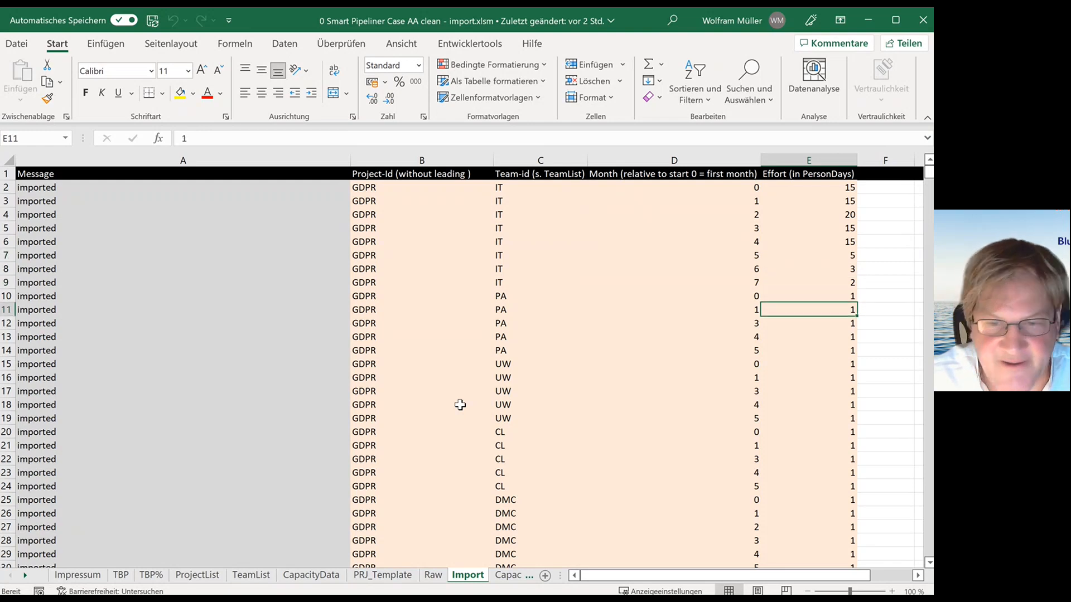
{"action": "key", "text": "Up"}
{"action": "key", "text": "Down"}
{"action": "key", "text": "Down"}
{"action": "key", "text": "Down"}
{"action": "key", "text": "Down"}
{"action": "key", "text": "Down"}
{"action": "key", "text": "Down"}
{"action": "key", "text": "Down"}
{"action": "key", "text": "Down"}
{"action": "key", "text": "Down"}
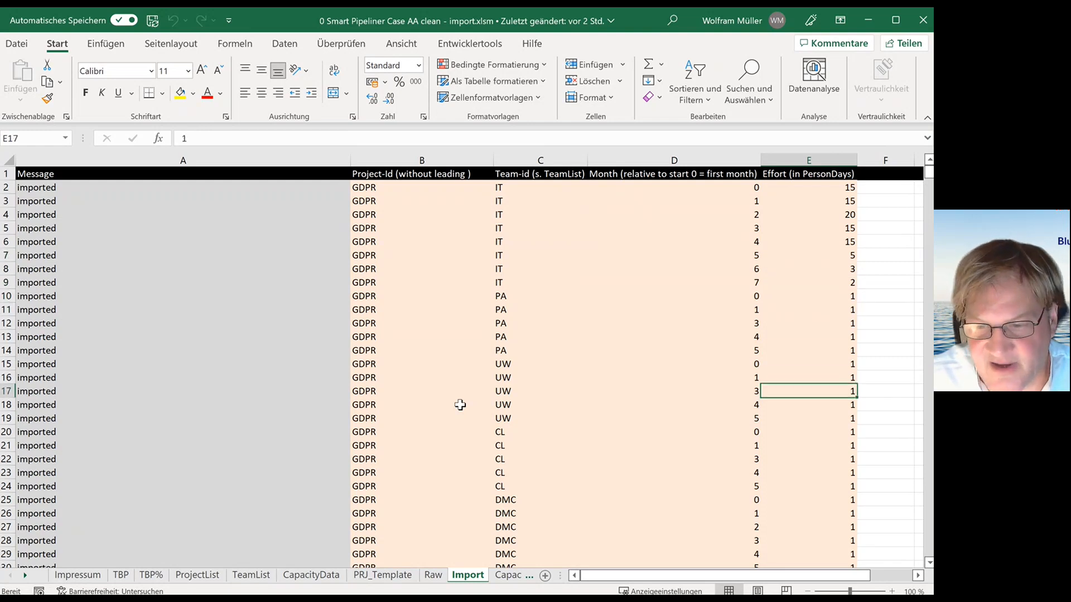
{"action": "key", "text": "Down"}
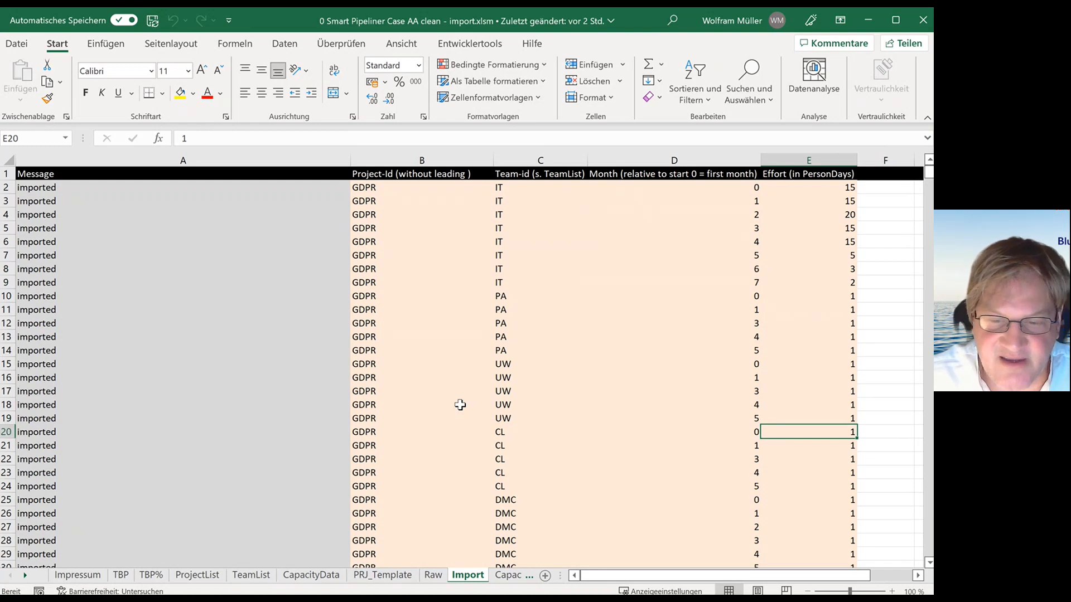
{"action": "key", "text": "Down"}
{"action": "key", "text": "Down"}
{"action": "key", "text": "Down"}
{"action": "key", "text": "Down"}
{"action": "key", "text": "Down"}
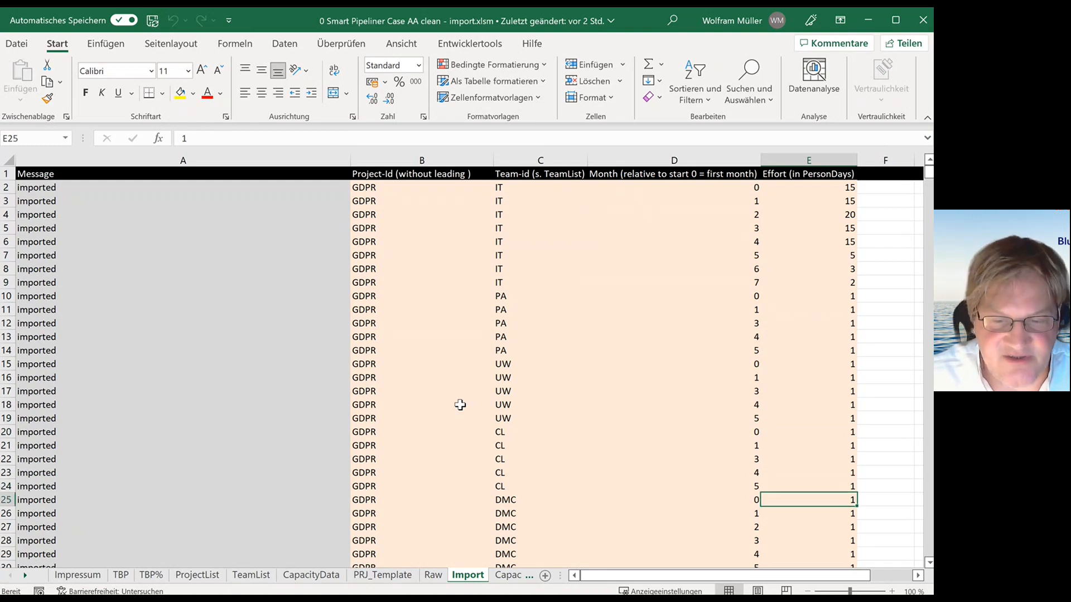
Step: Go back up to the Effort column header and along the header row to the Message column
{"action": "key", "text": "Up"}
{"action": "key", "text": "Up"}
{"action": "key", "text": "Up"}
{"action": "key", "text": "Up"}
{"action": "key", "text": "Up"}
{"action": "key", "text": "Up"}
{"action": "key", "text": "Up"}
{"action": "key", "text": "Up"}
{"action": "key", "text": "Up"}
{"action": "key", "text": "Up"}
{"action": "key", "text": "Up"}
{"action": "key", "text": "Up"}
{"action": "key", "text": "Up"}
{"action": "key", "text": "Up"}
{"action": "key", "text": "Up"}
{"action": "key", "text": "Up"}
{"action": "key", "text": "Up"}
{"action": "key", "text": "Up"}
{"action": "key", "text": "Up"}
{"action": "key", "text": "Up"}
{"action": "key", "text": "Up"}
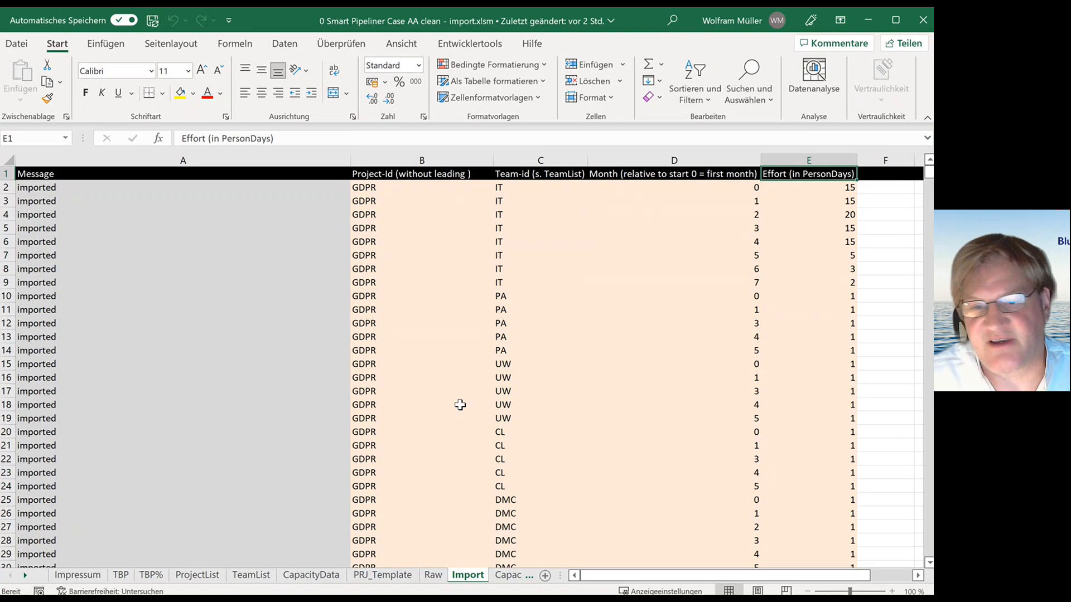
{"action": "key", "text": "Left"}
{"action": "key", "text": "Left"}
{"action": "key", "text": "Left"}
{"action": "key", "text": "Left"}
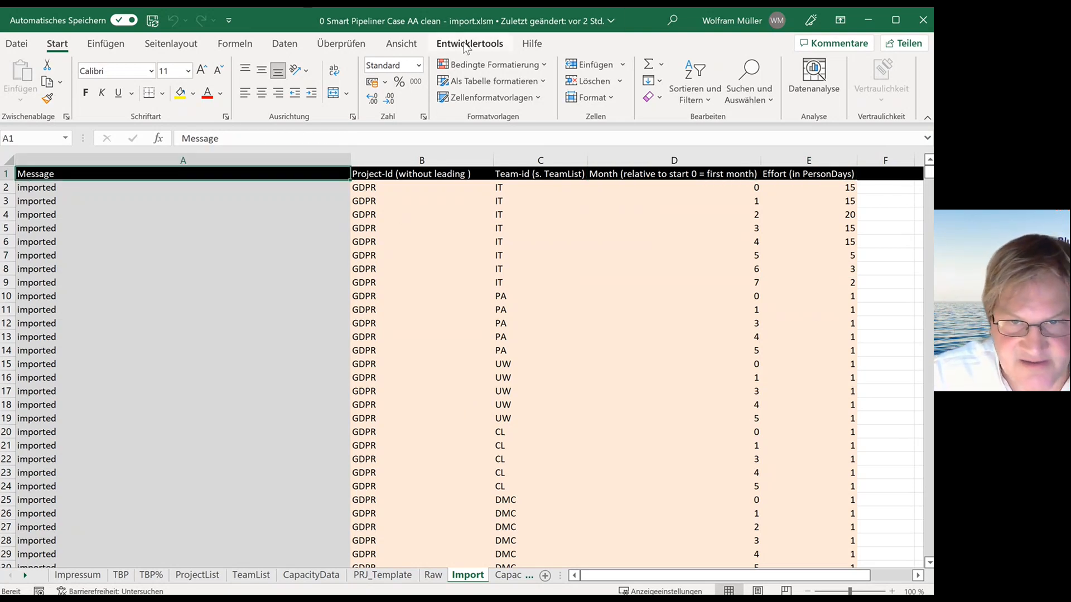
Step: Look through the imported rows down to project MTSB and select its UW, CL and FI rows, B158:E173
{"action": "left_click", "coordinate": [442, 294]}
{"action": "scroll", "coordinate": [444, 291], "scroll_direction": "down", "scroll_amount": 14}
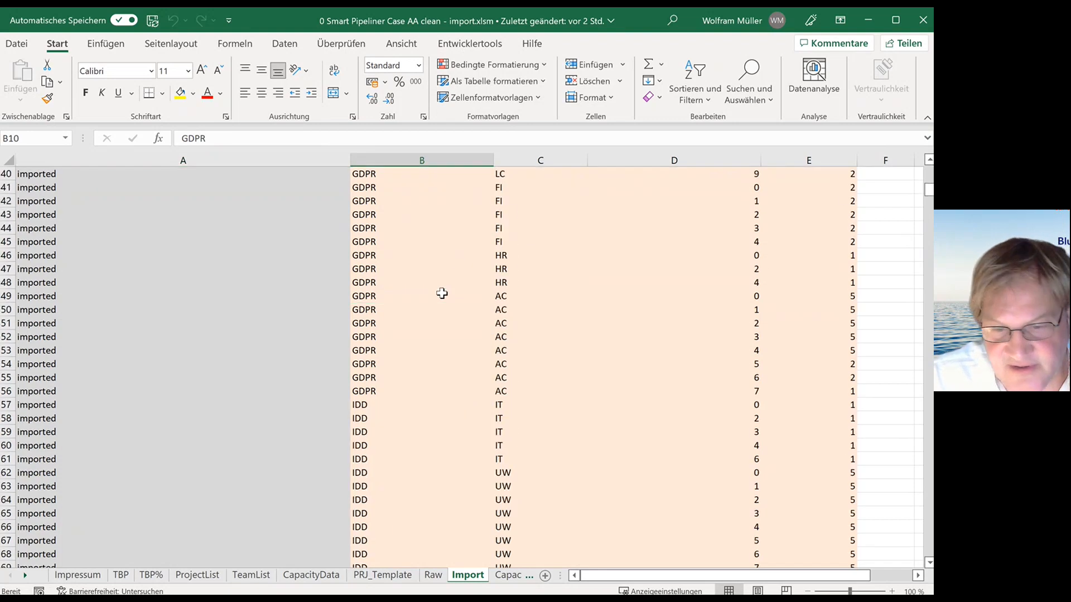
{"action": "scroll", "coordinate": [443, 290], "scroll_direction": "down", "scroll_amount": 20}
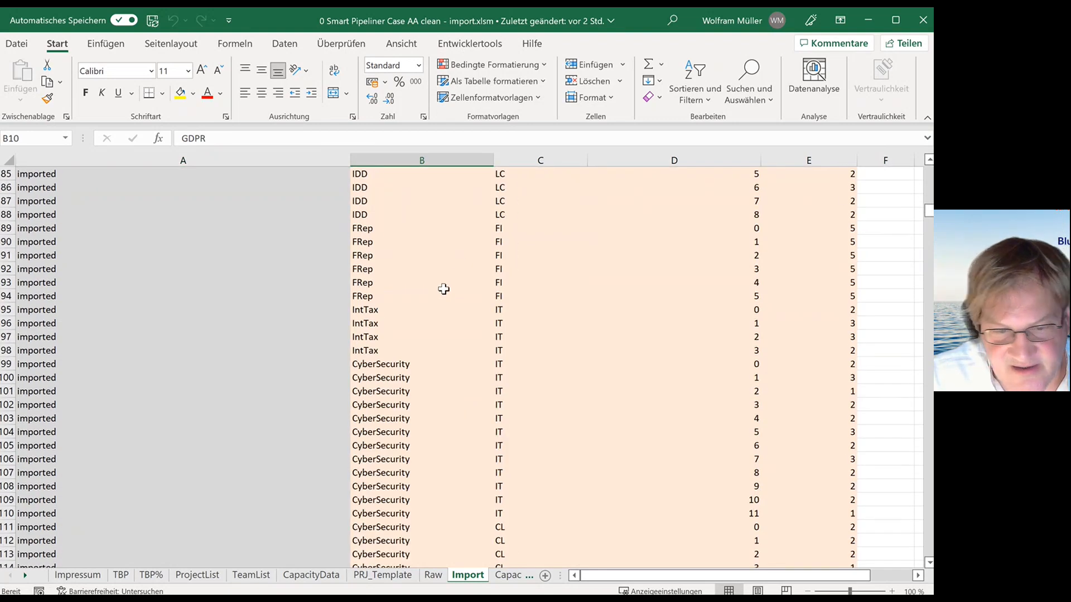
{"action": "scroll", "coordinate": [443, 289], "scroll_direction": "down", "scroll_amount": 9}
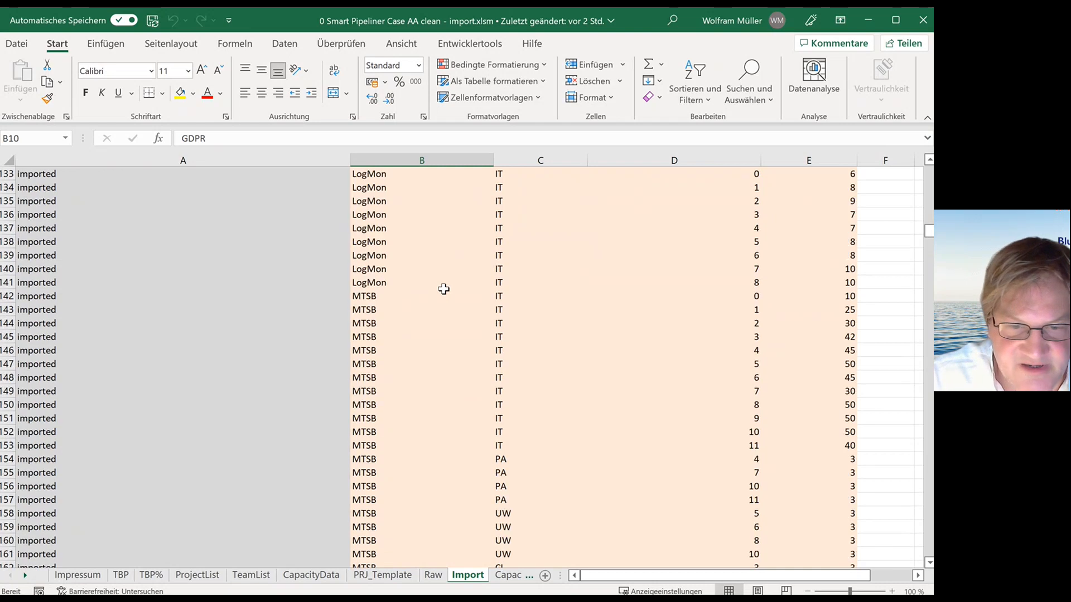
{"action": "scroll", "coordinate": [443, 289], "scroll_direction": "down", "scroll_amount": 4}
{"action": "left_click_drag", "start_coordinate": [437, 232], "coordinate": [815, 428]}
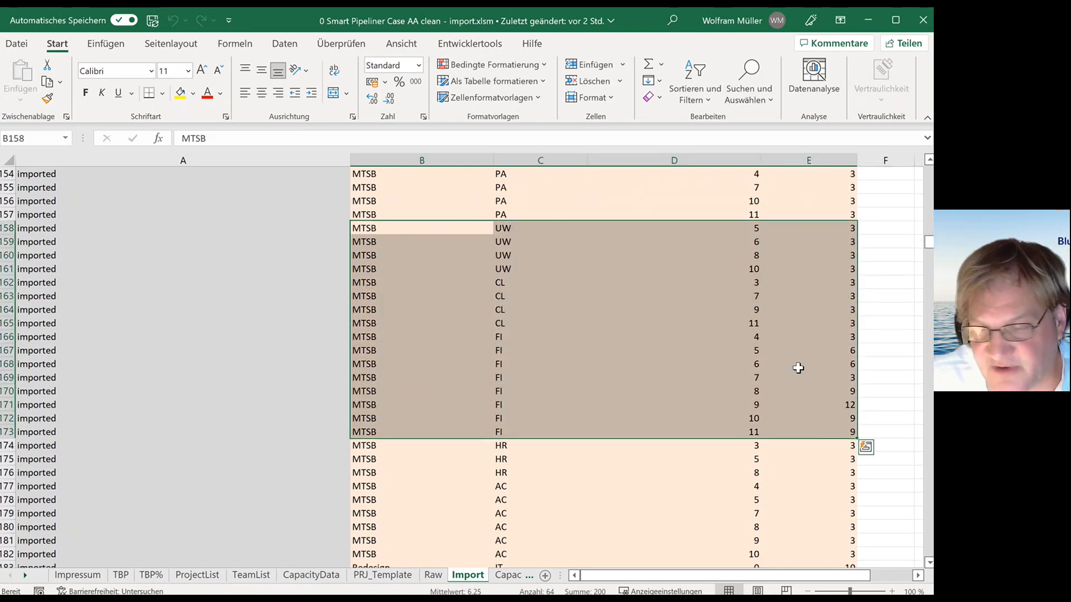
{"action": "scroll", "coordinate": [798, 367], "scroll_direction": "up", "scroll_amount": 20}
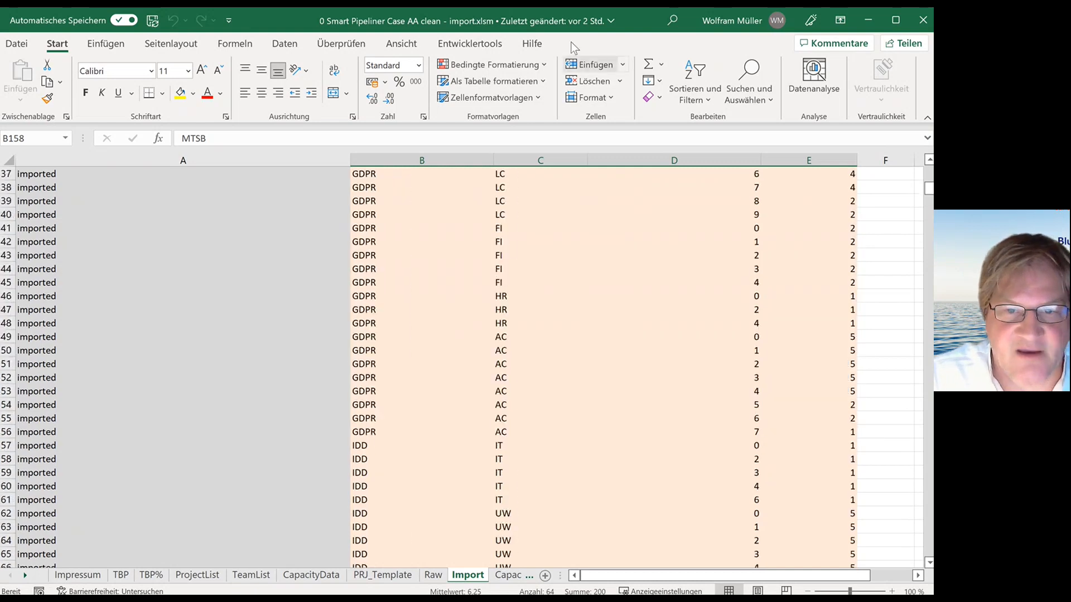
Step: Try to generate the Team Balancing Plan by running its macro and dismiss the error
{"action": "left_click", "coordinate": [469, 44]}
{"action": "left_click", "coordinate": [48, 79]}
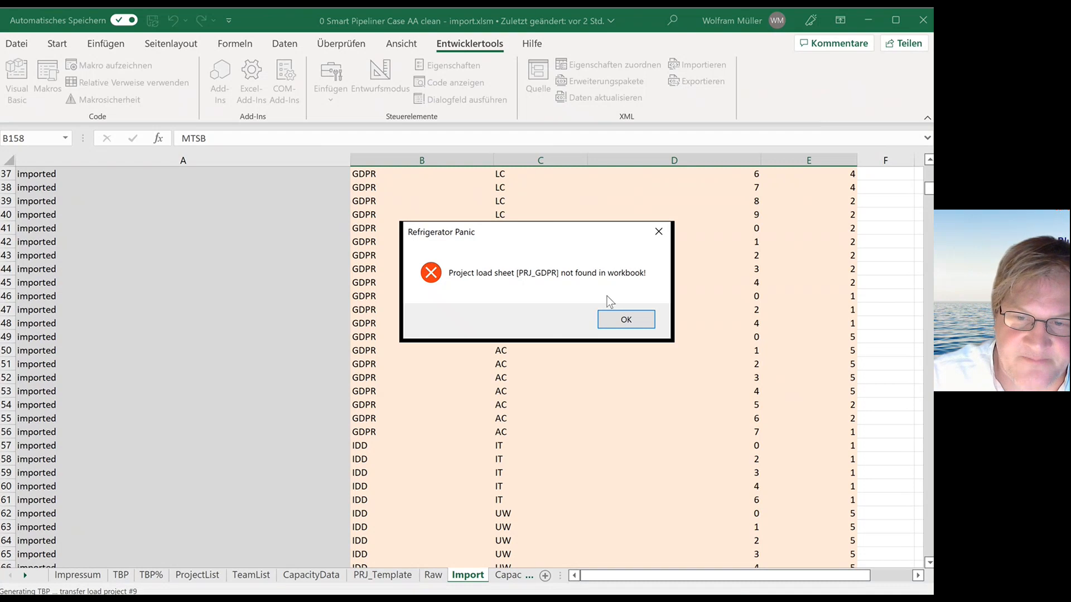
{"action": "left_click", "coordinate": [626, 320]}
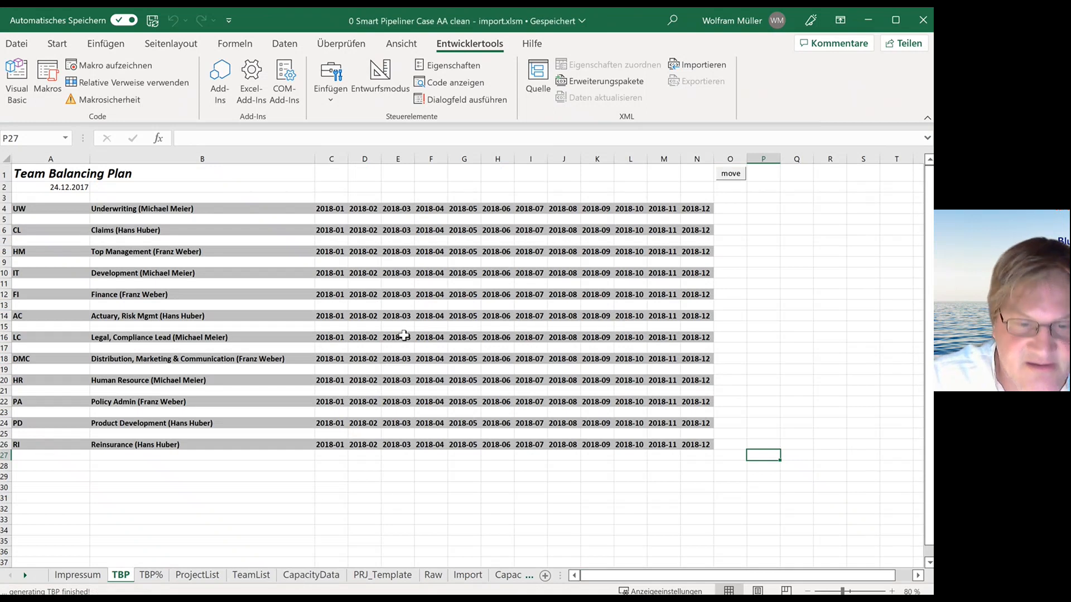
Step: Check the TeamList sheet, run the macro that creates the project sheets from the import data, and open PRJ_Single_Office
{"action": "left_click", "coordinate": [251, 575]}
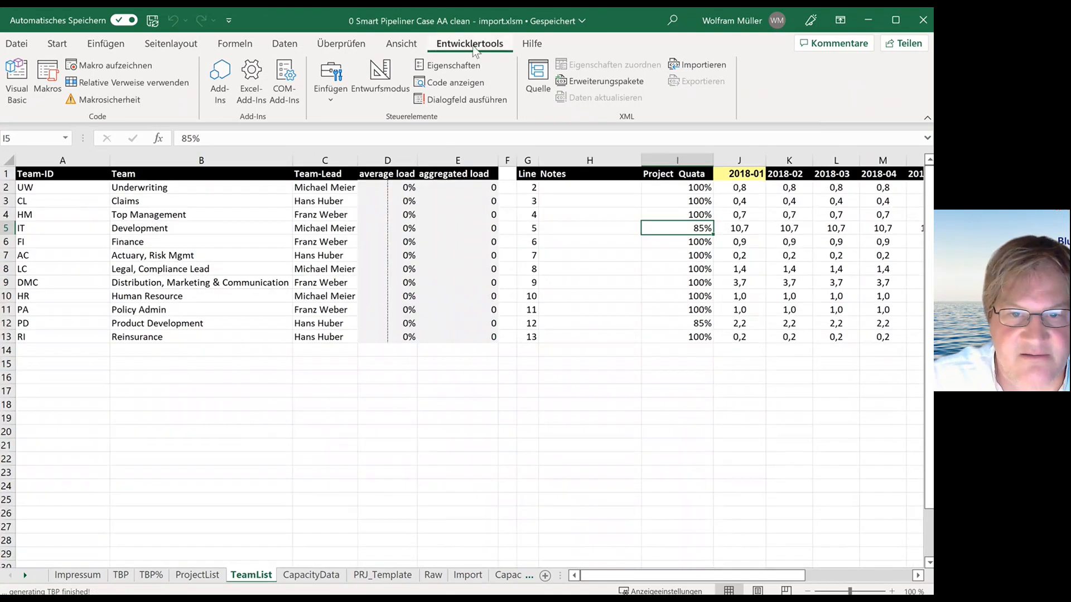
{"action": "left_click", "coordinate": [50, 82]}
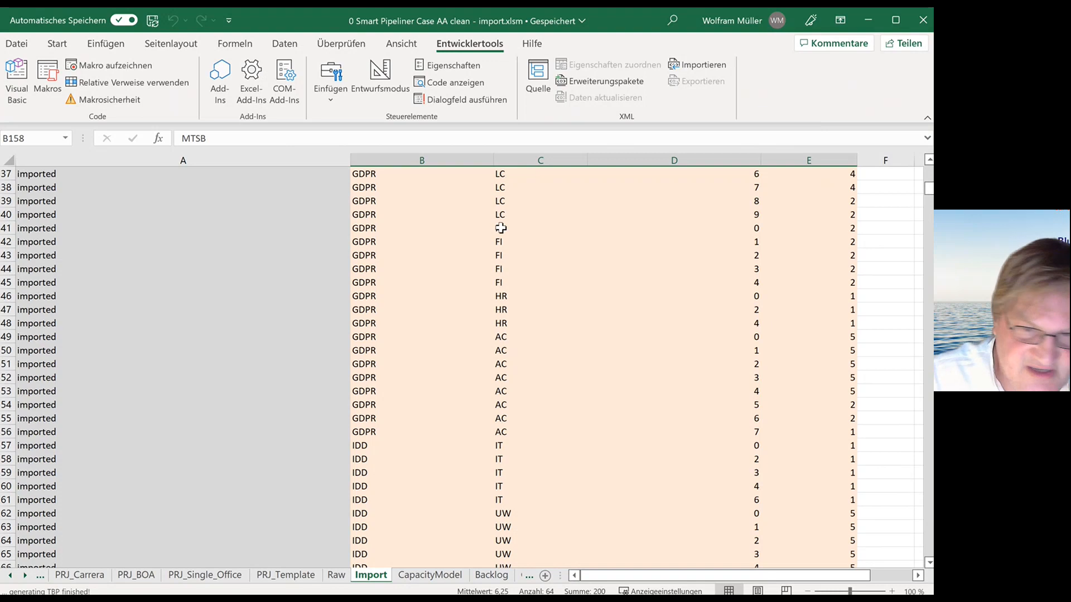
{"action": "left_click", "coordinate": [200, 575]}
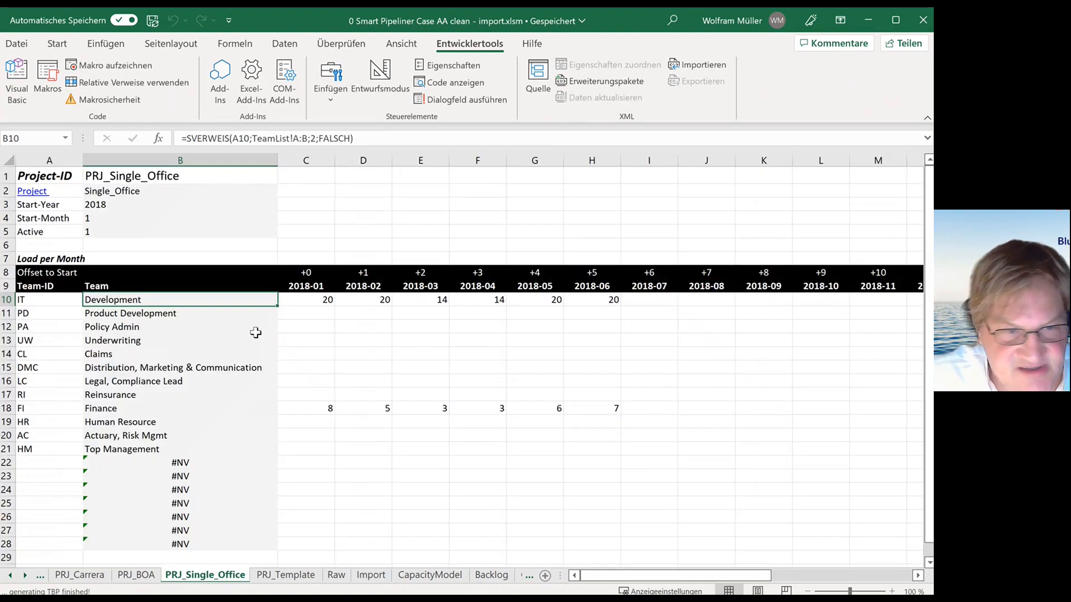
Step: Return to the ProjectList sheet and generate the Team Balancing Plan
{"action": "left_click", "coordinate": [26, 192]}
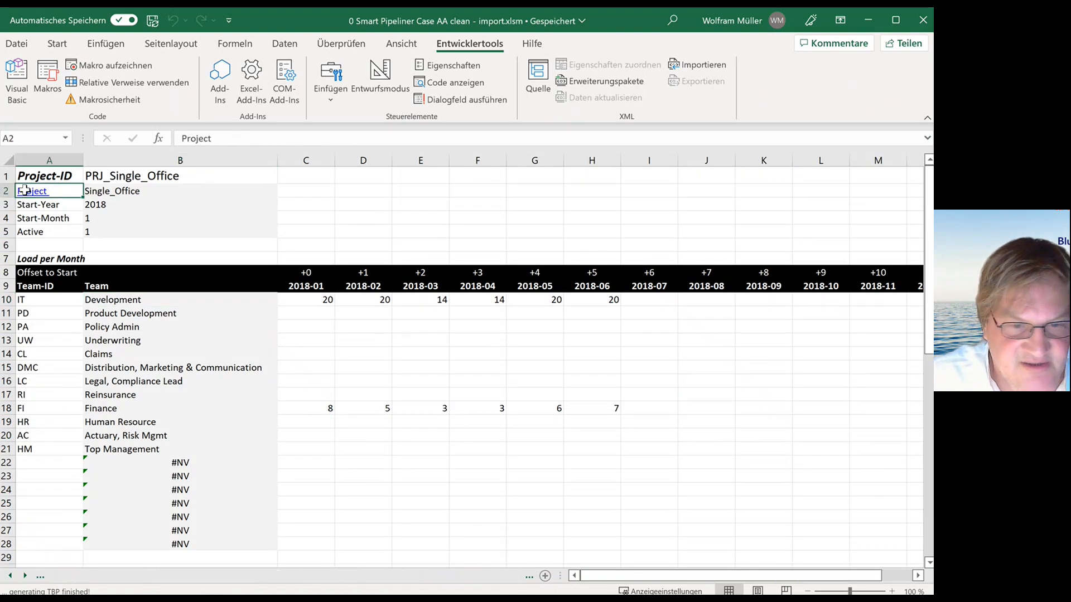
{"action": "left_click", "coordinate": [134, 364]}
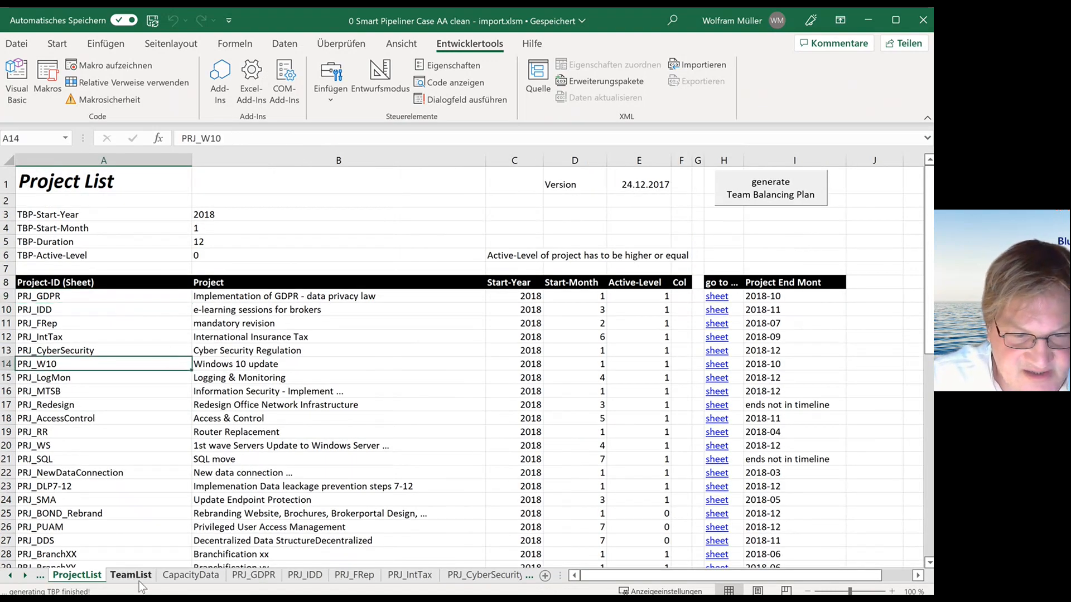
{"action": "left_click", "coordinate": [779, 197]}
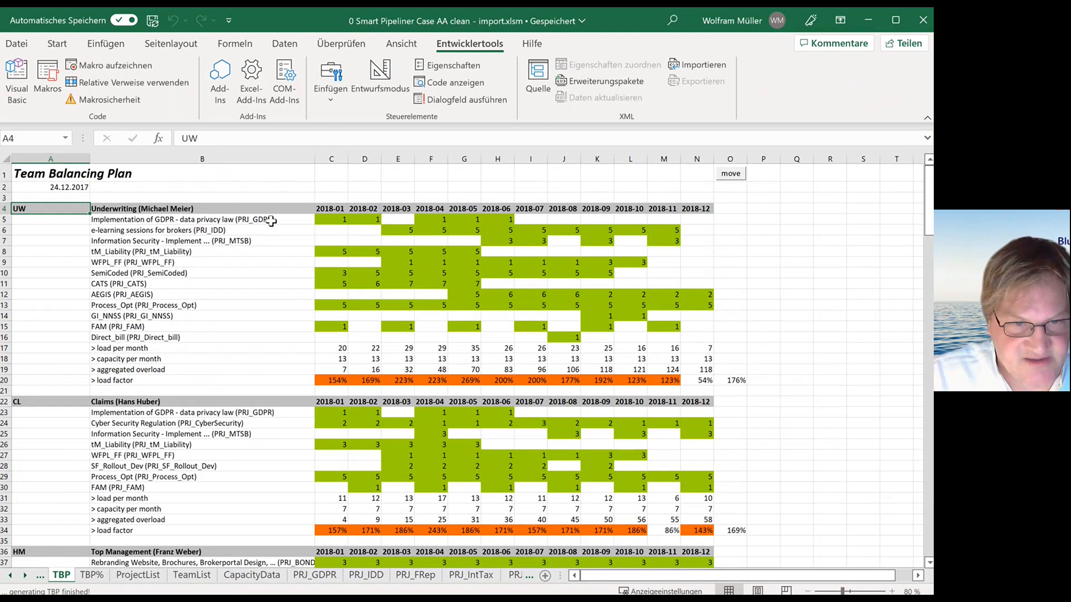
Step: Highlight the Underwriting team's projects and their monthly efforts, C5:N16, in the Team Balancing Plan
{"action": "left_click_drag", "start_coordinate": [267, 219], "coordinate": [273, 338]}
{"action": "left_click", "coordinate": [199, 209]}
{"action": "left_click_drag", "start_coordinate": [335, 220], "coordinate": [695, 333]}
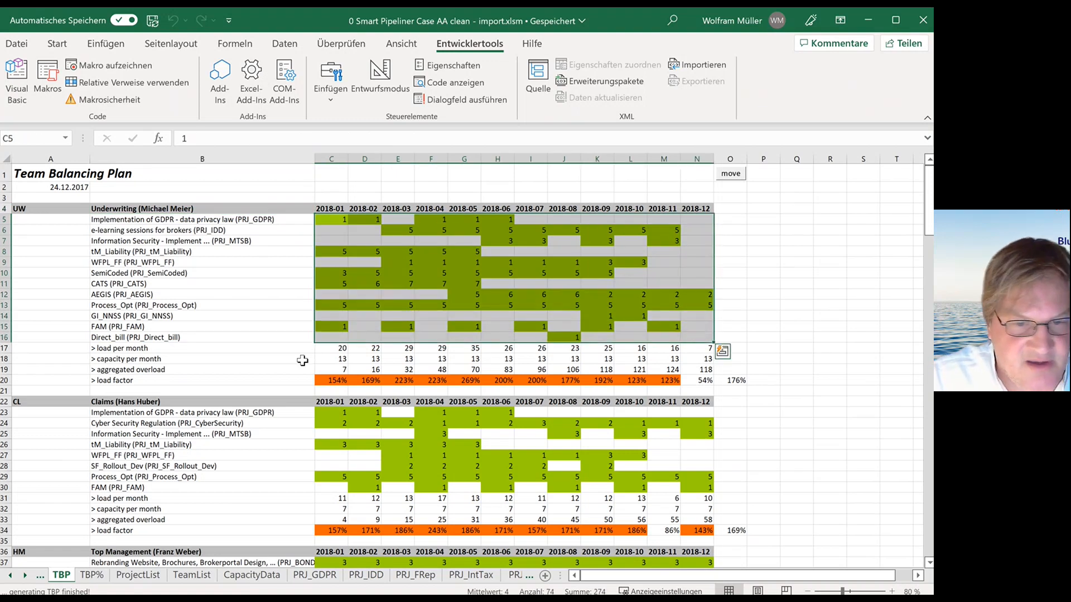
Step: Examine Underwriting's load per month, capacity per month and load factor across all months of 2018
{"action": "left_click_drag", "start_coordinate": [335, 349], "coordinate": [697, 349]}
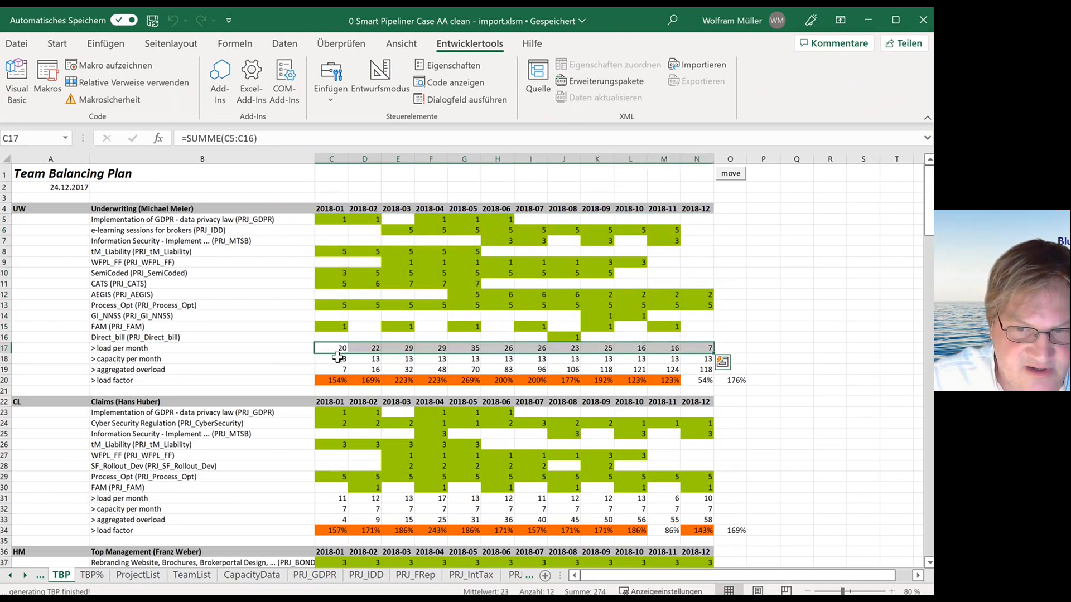
{"action": "left_click_drag", "start_coordinate": [338, 359], "coordinate": [708, 359]}
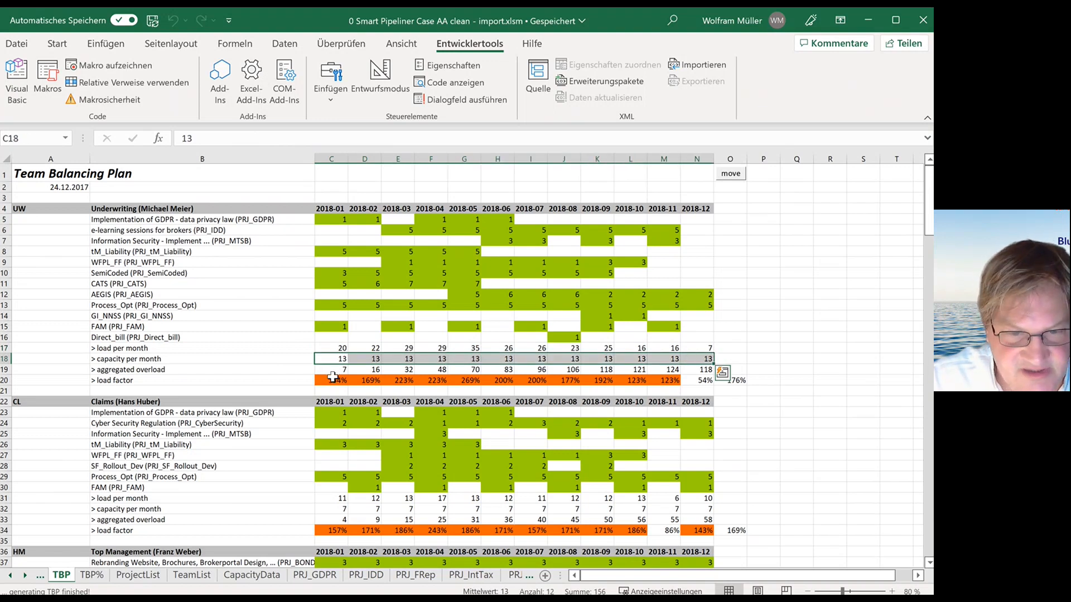
{"action": "left_click_drag", "start_coordinate": [334, 376], "coordinate": [696, 379]}
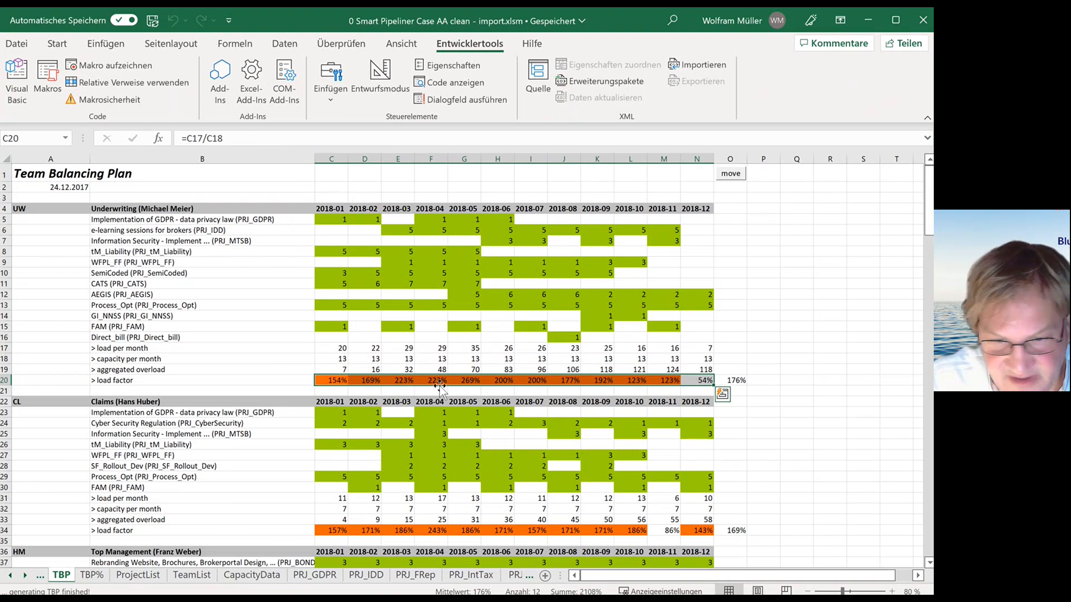
Step: Inspect how Underwriting's aggregated overload for 2018-01 in C19 follows from its load and capacity
{"action": "left_click", "coordinate": [327, 370]}
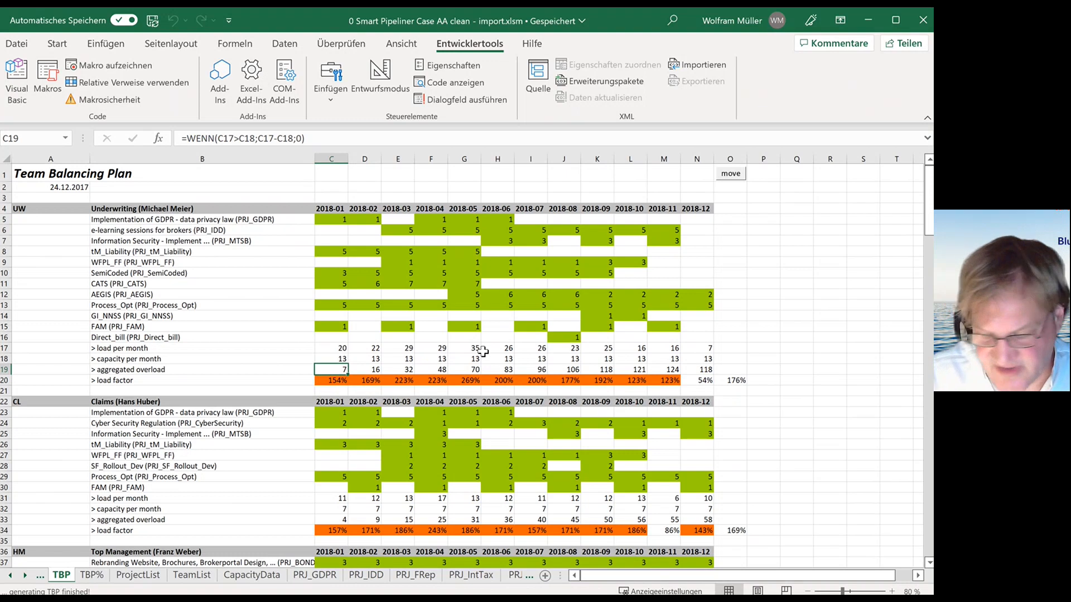
{"action": "key", "text": "Up"}
{"action": "key", "text": "Up"}
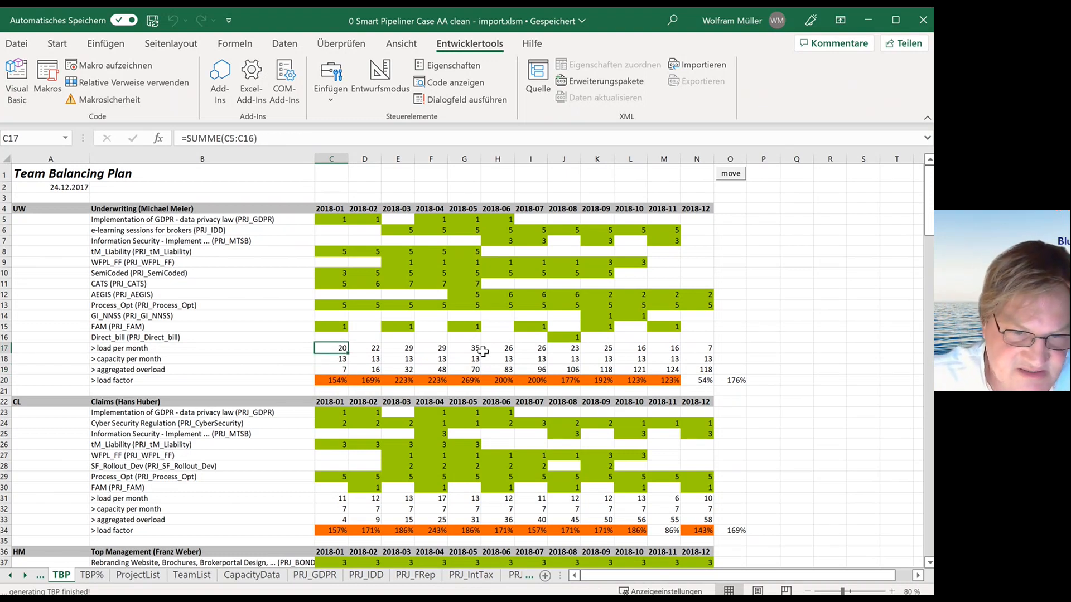
{"action": "key", "text": "Down"}
{"action": "key", "text": "Down"}
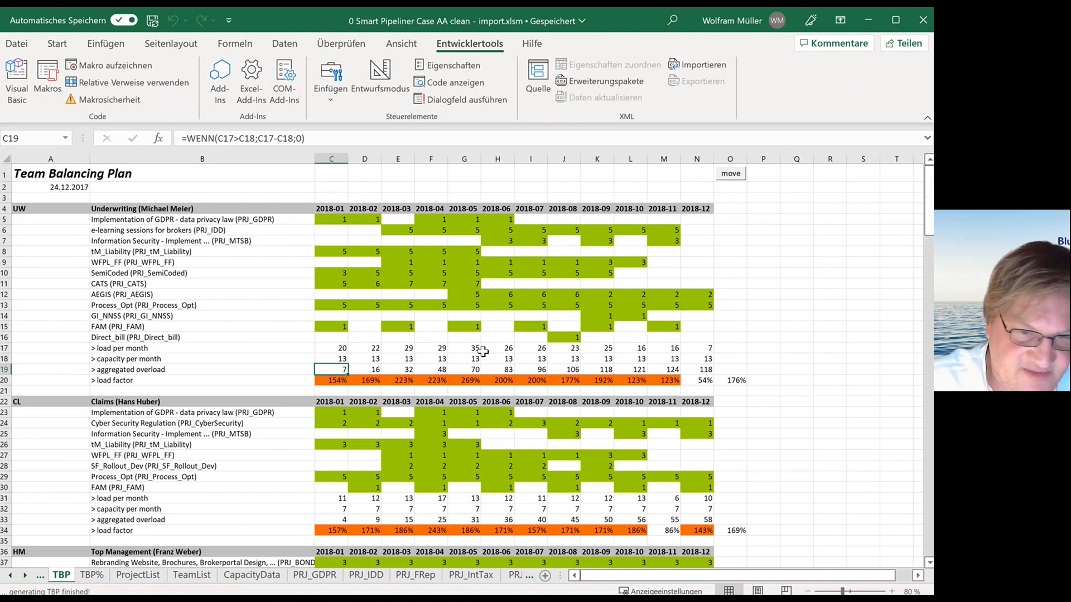
Step: Compare Underwriting's 2018-02 load and capacity with the aggregated overload formula in D19
{"action": "key", "text": "Right"}
{"action": "key", "text": "Up"}
{"action": "key", "text": "Up"}
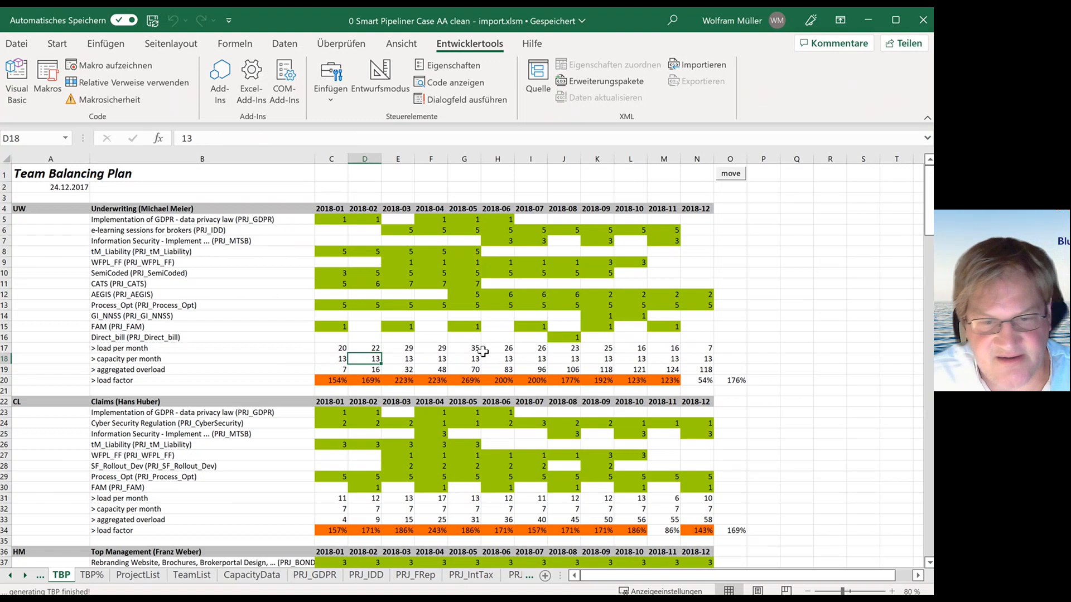
{"action": "key", "text": "Up"}
{"action": "key", "text": "Down"}
{"action": "key", "text": "Down"}
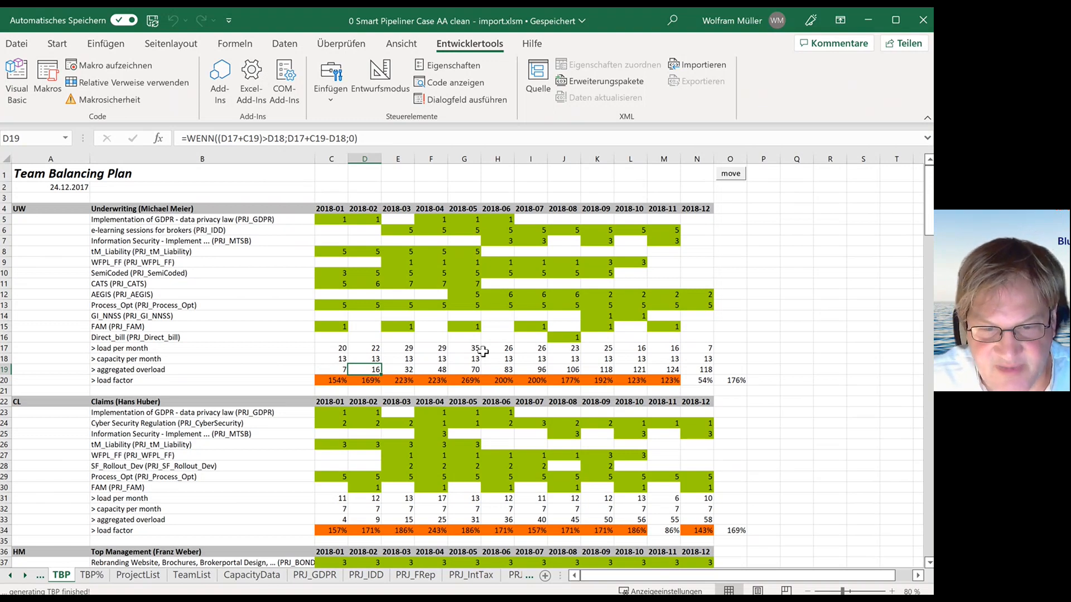
Step: Follow Underwriting's aggregated overload along row 19 month by month to 2018-12
{"action": "key", "text": "Right"}
{"action": "key", "text": "Right"}
{"action": "key", "text": "Right"}
{"action": "key", "text": "Right"}
{"action": "key", "text": "Right"}
{"action": "key", "text": "Right"}
{"action": "key", "text": "Right"}
{"action": "key", "text": "Right"}
{"action": "key", "text": "Right"}
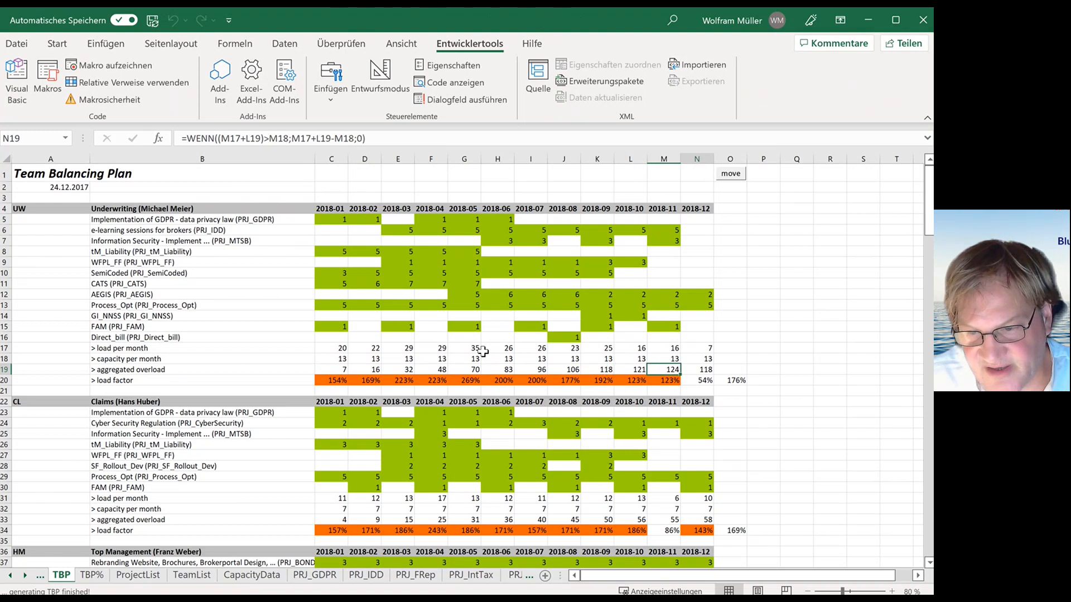
{"action": "key", "text": "Right"}
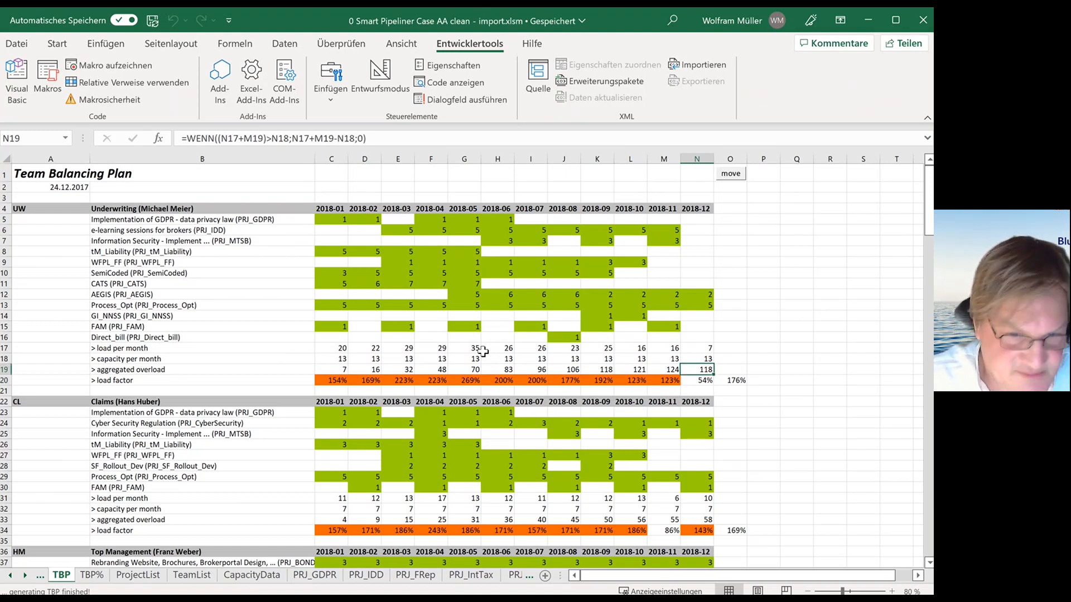
Step: Check Underwriting's 2018-12 load factor and look through the Claims, Top Management and IT blocks below
{"action": "key", "text": "Down"}
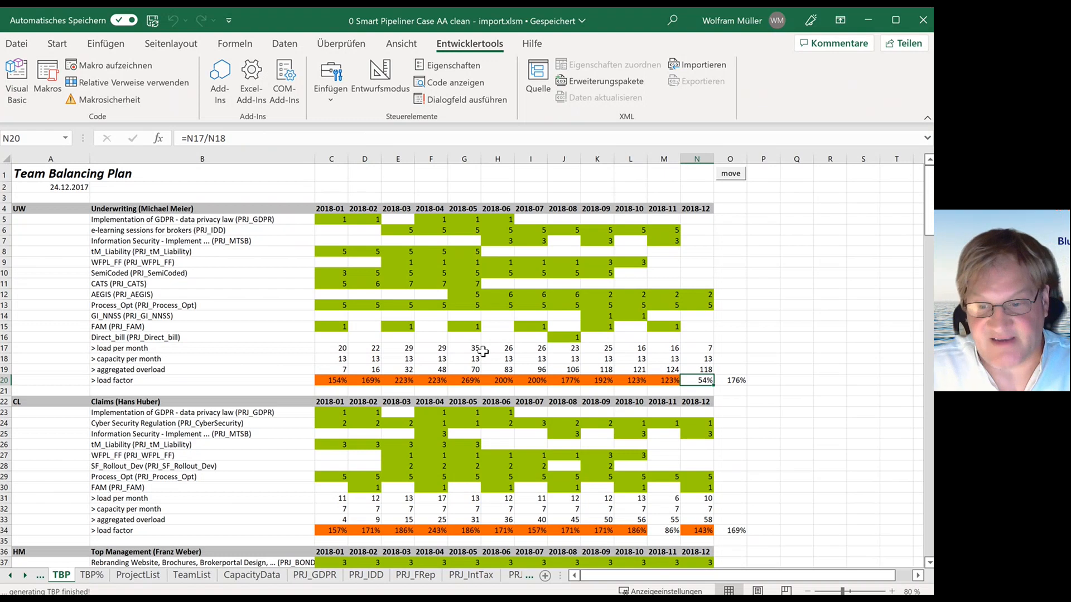
{"action": "scroll", "coordinate": [539, 430], "scroll_direction": "down", "scroll_amount": 4}
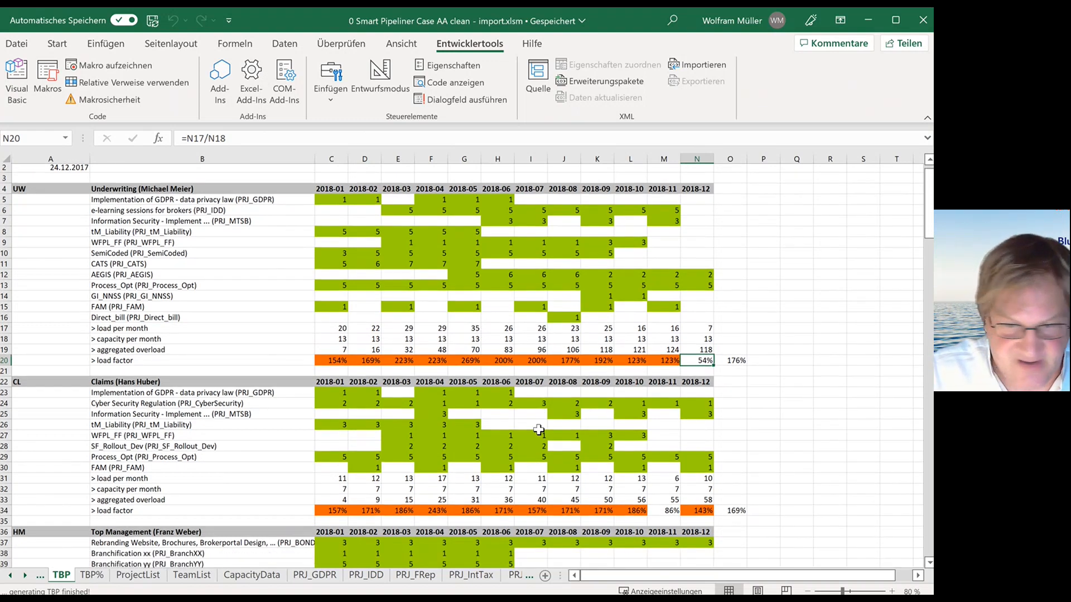
{"action": "scroll", "coordinate": [539, 430], "scroll_direction": "down", "scroll_amount": 4}
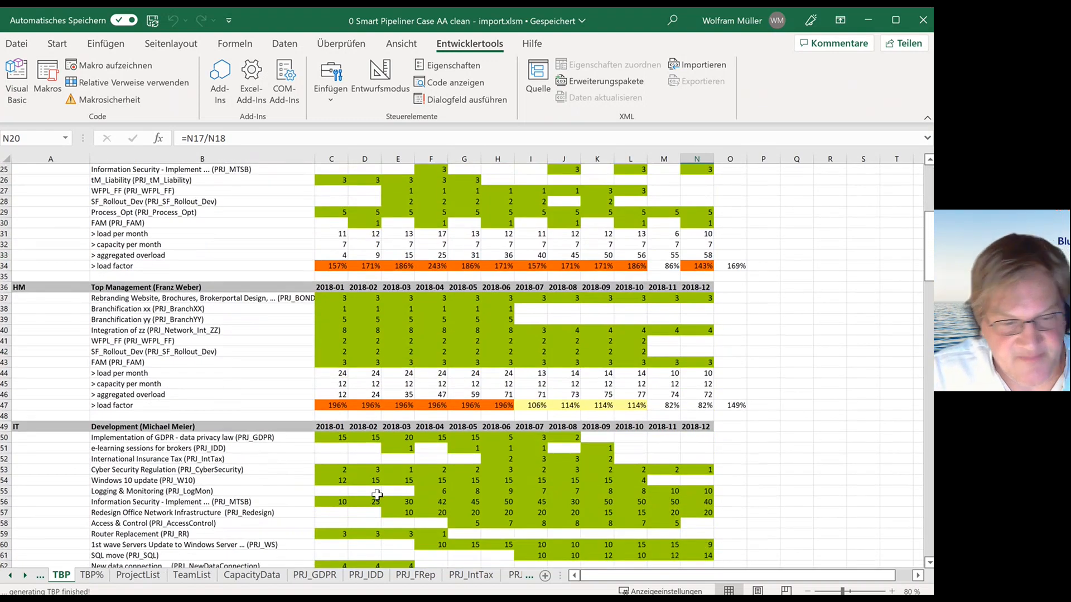
Step: Open the TeamList sheet and examine the average load and aggregated load of all teams
{"action": "left_click", "coordinate": [191, 575]}
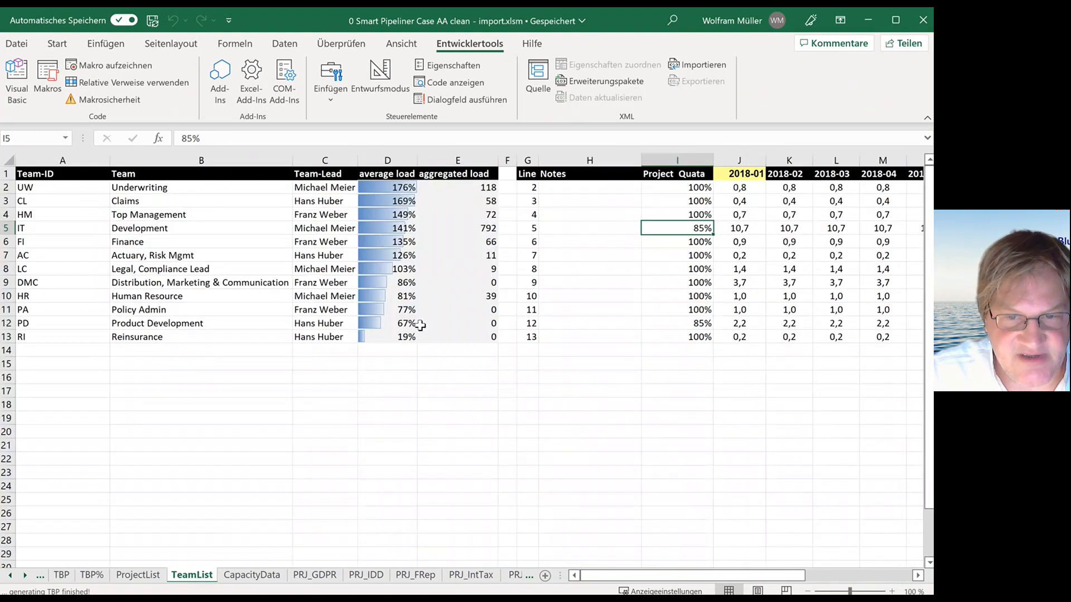
{"action": "left_click_drag", "start_coordinate": [380, 193], "coordinate": [379, 273]}
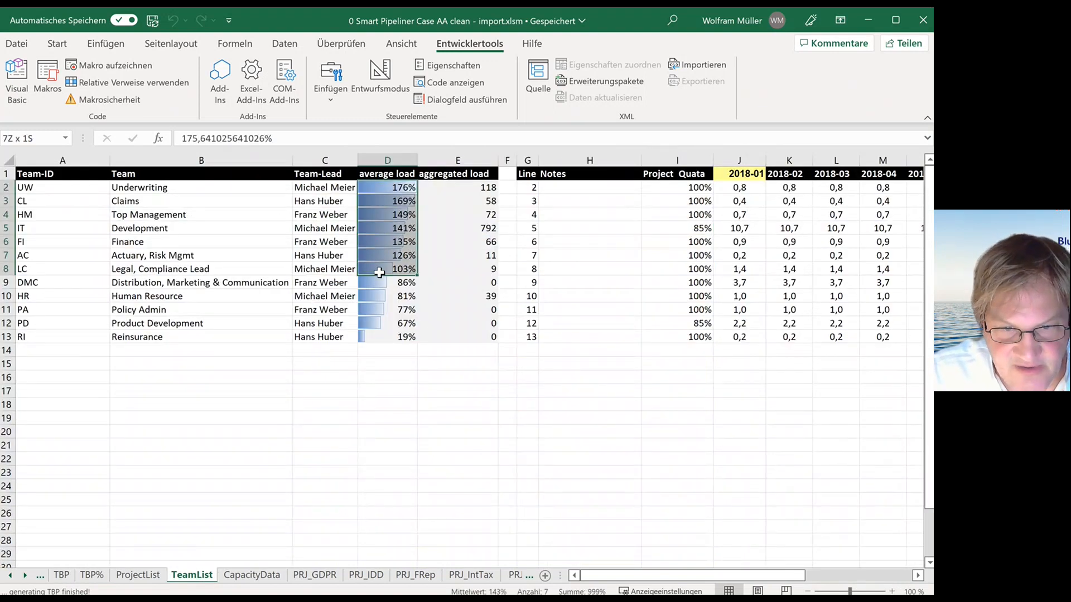
{"action": "left_click_drag", "start_coordinate": [452, 190], "coordinate": [455, 264]}
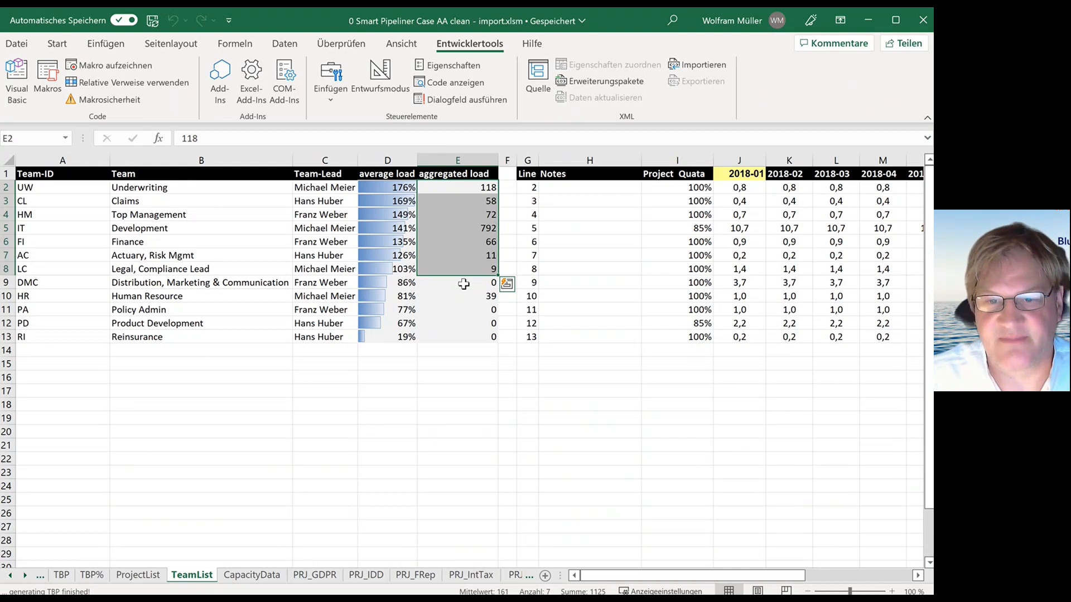
{"action": "left_click_drag", "start_coordinate": [459, 336], "coordinate": [459, 185]}
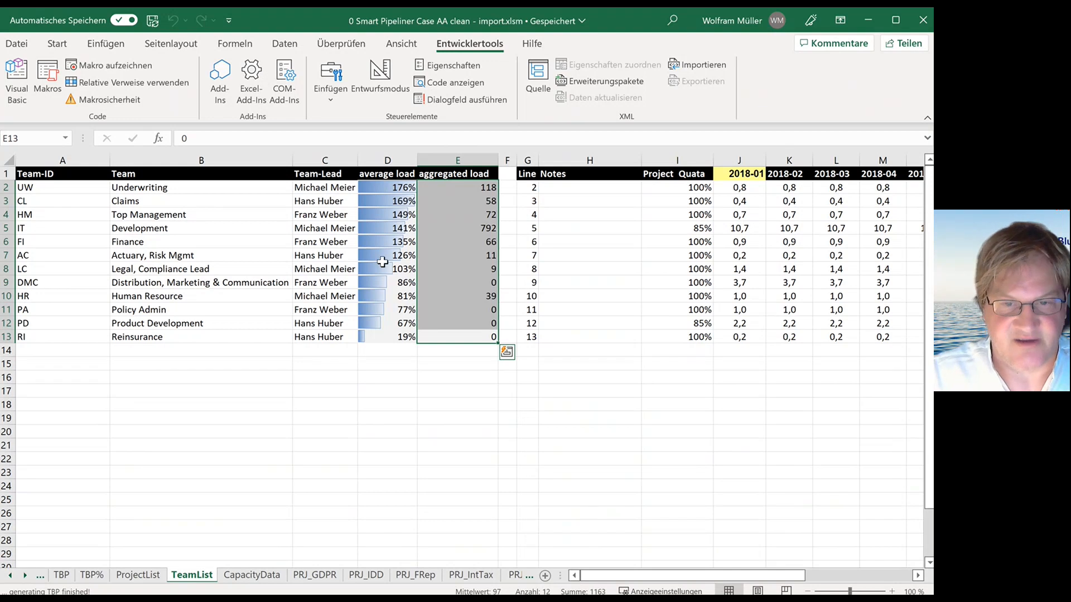
{"action": "left_click_drag", "start_coordinate": [363, 188], "coordinate": [368, 257]}
{"action": "left_click_drag", "start_coordinate": [375, 296], "coordinate": [385, 335]}
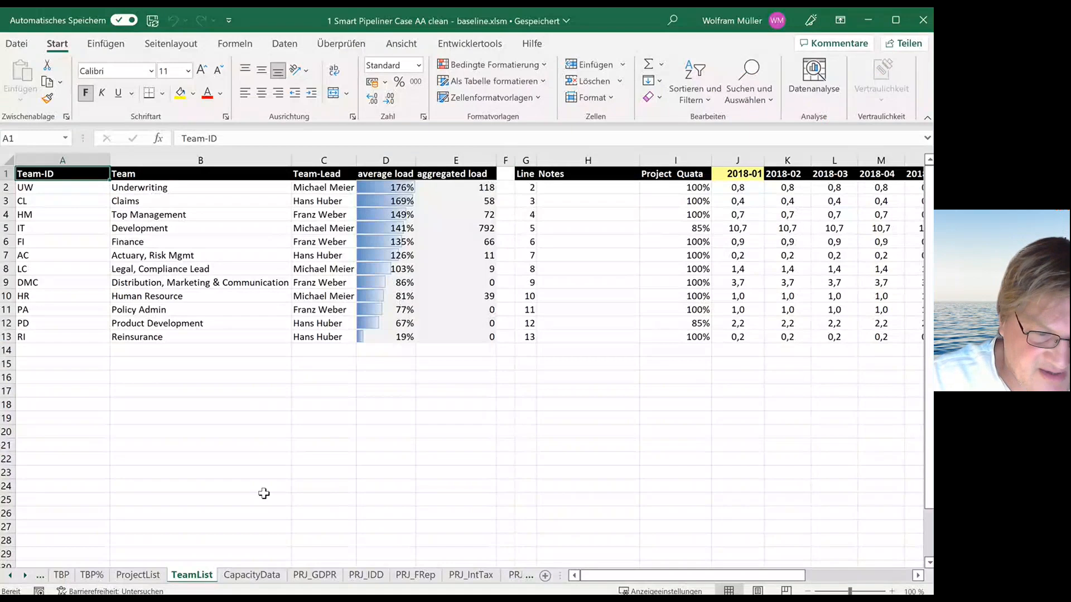
Step: Open the ProjectList sheet of the baseline workbook and go along the PRJ_GDPR row to its Active-Level
{"action": "left_click", "coordinate": [139, 578]}
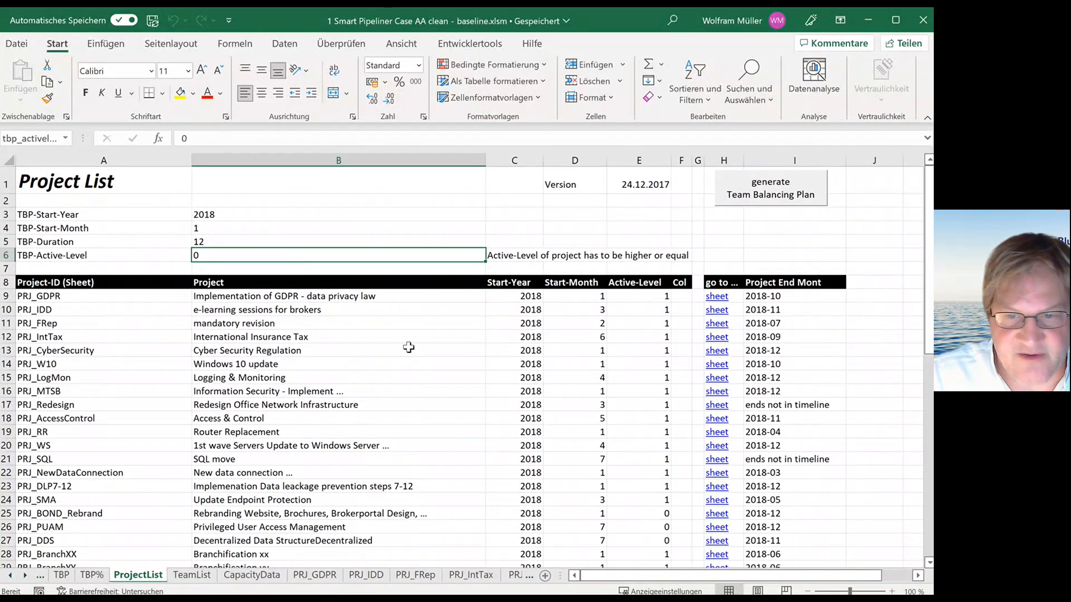
{"action": "left_click", "coordinate": [430, 298]}
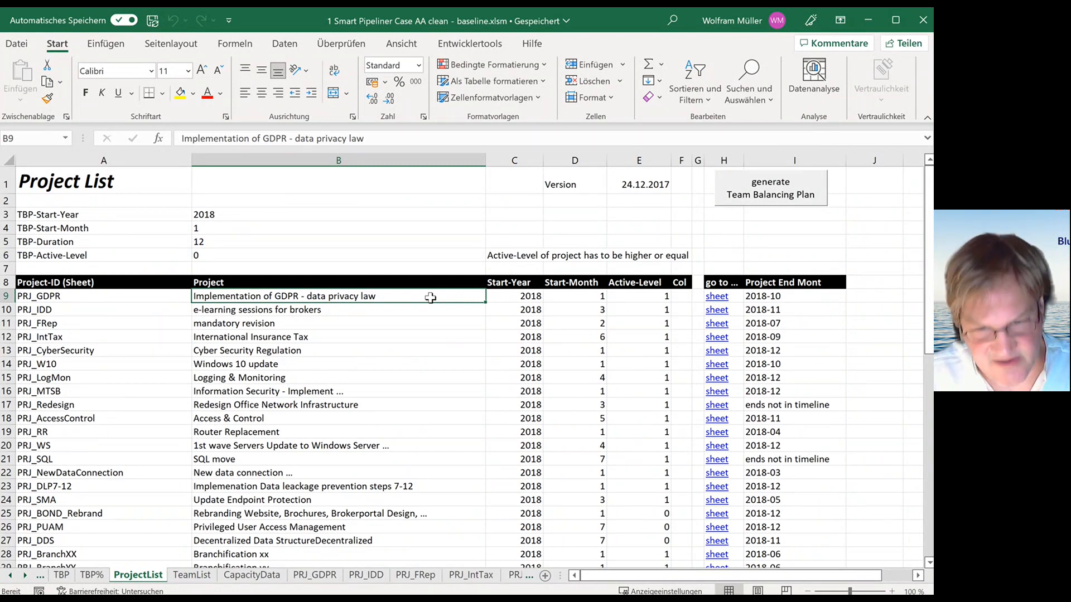
{"action": "key", "text": "Down"}
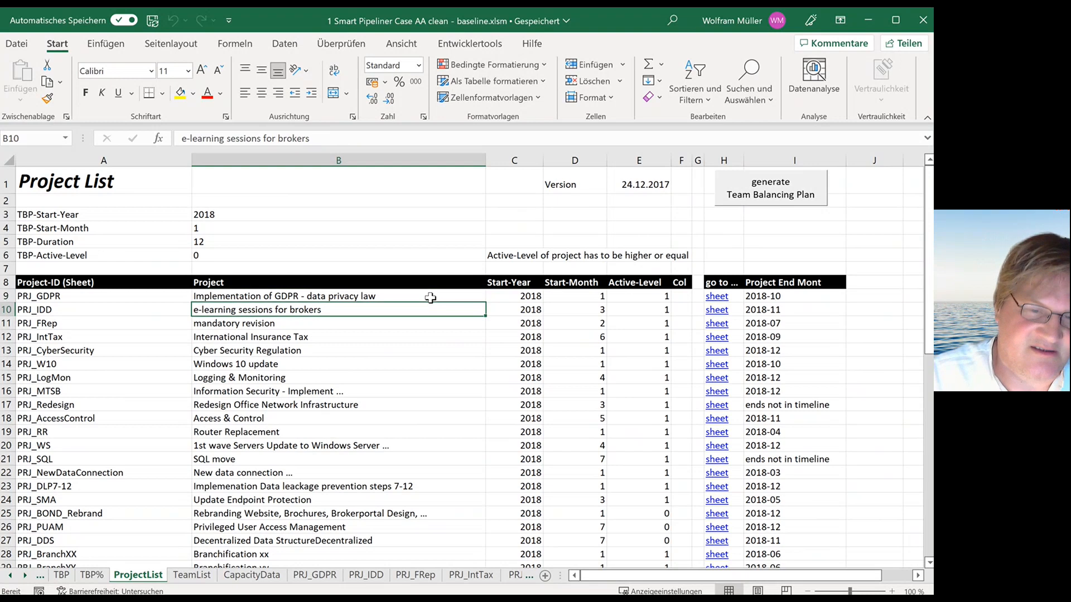
{"action": "key", "text": "Up"}
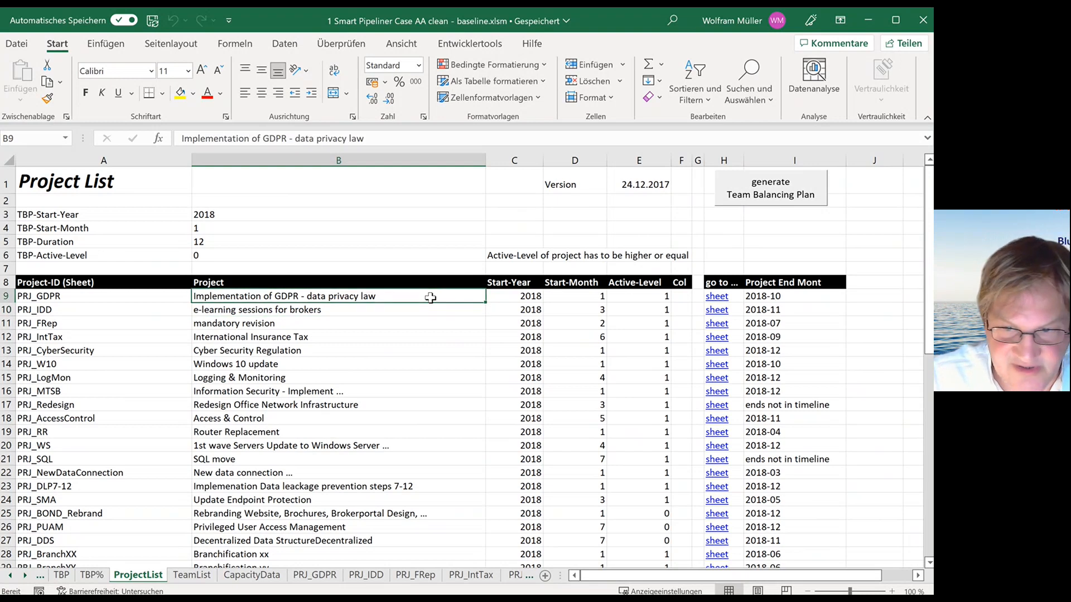
{"action": "key", "text": "Right"}
{"action": "key", "text": "Right"}
{"action": "key", "text": "Right"}
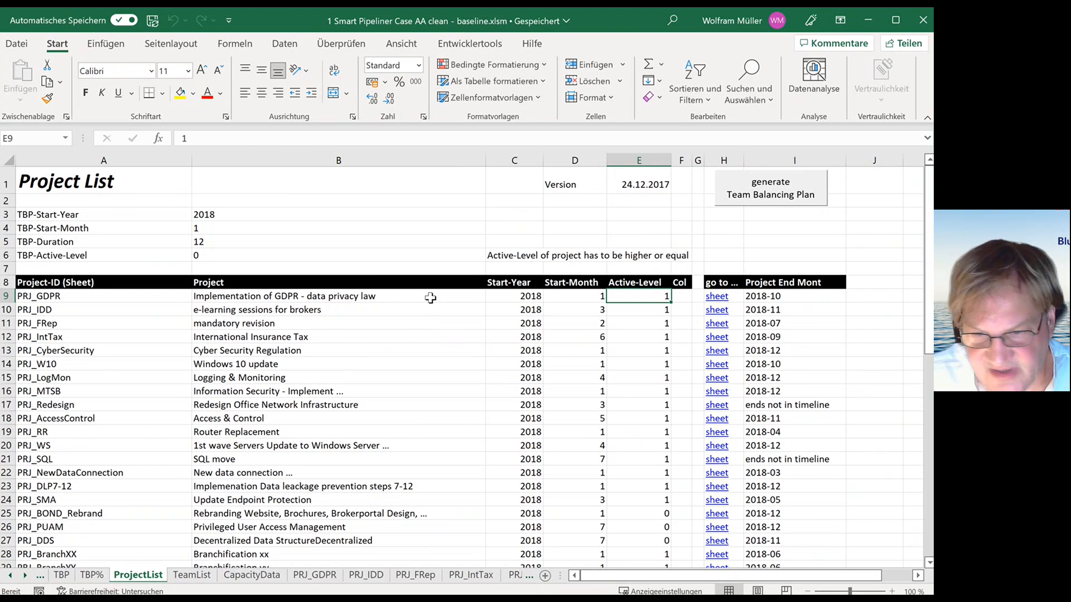
Step: Go down the Active-Level column from PRJ_GDPR to the PRJ_DDS row, E27
{"action": "key", "text": "Down"}
{"action": "key", "text": "Down"}
{"action": "key", "text": "Down"}
{"action": "key", "text": "Down"}
{"action": "key", "text": "Down"}
{"action": "key", "text": "Down"}
{"action": "key", "text": "Down"}
{"action": "key", "text": "Down"}
{"action": "key", "text": "Down"}
{"action": "key", "text": "Down"}
{"action": "key", "text": "Down"}
{"action": "key", "text": "Down"}
{"action": "key", "text": "Down"}
{"action": "key", "text": "Down"}
{"action": "key", "text": "Down"}
{"action": "key", "text": "Down"}
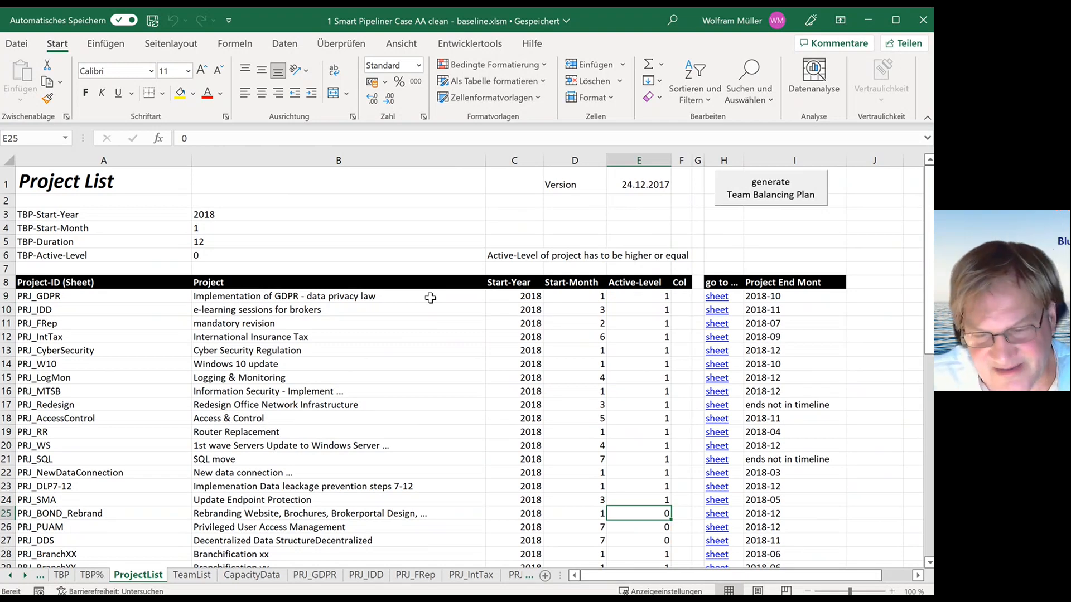
{"action": "key", "text": "Down"}
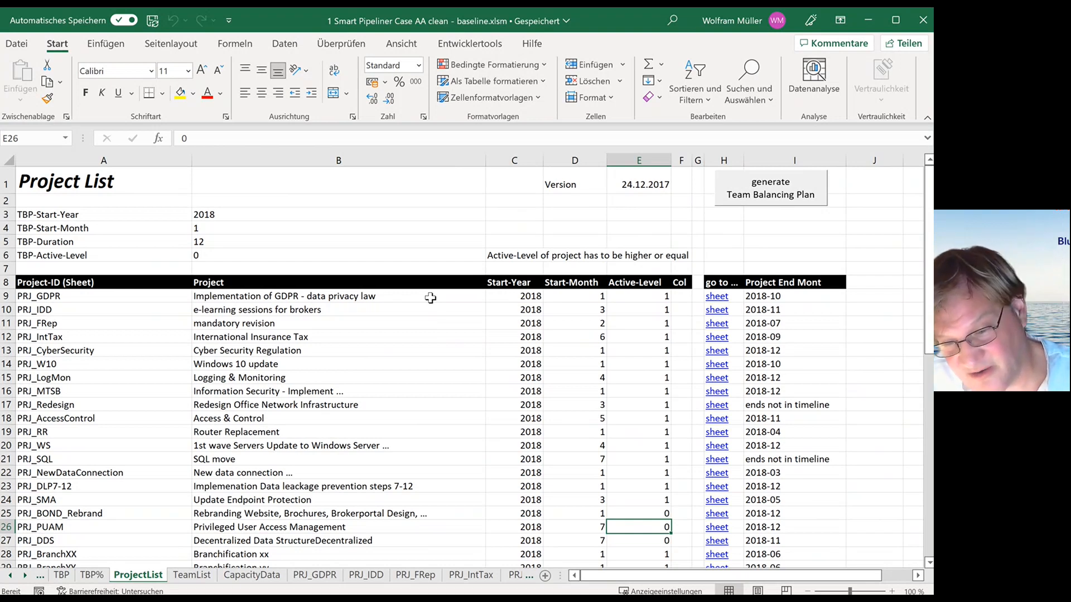
{"action": "key", "text": "Down"}
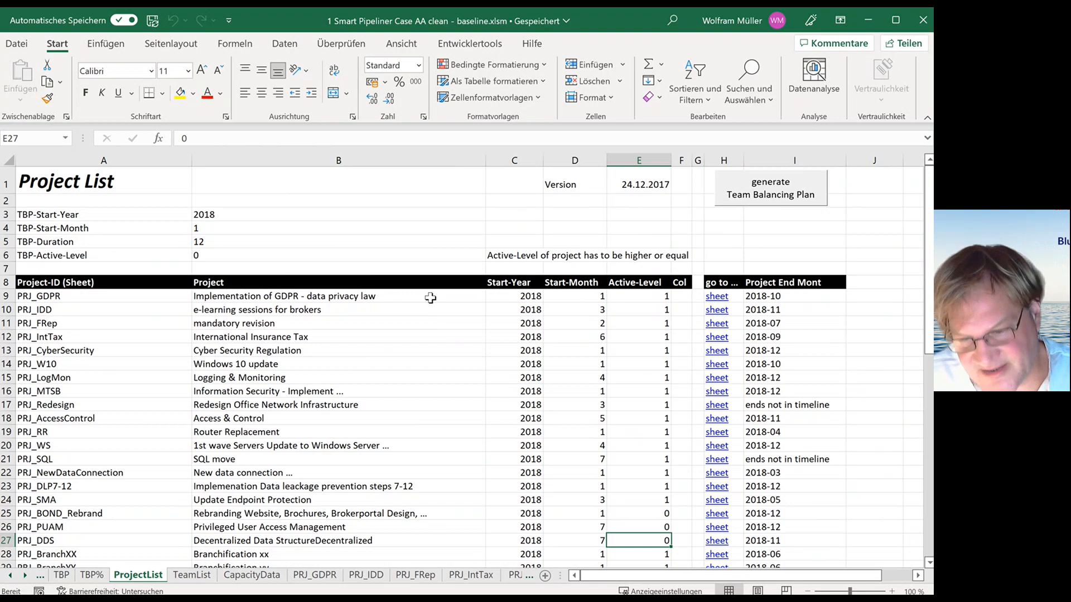
Step: Go down the Active-Level column from the PRJ_DDS row to the last projects around PRJ_Single_Office, E60
{"action": "key", "text": "Down"}
{"action": "key", "text": "Down"}
{"action": "key", "text": "Down"}
{"action": "key", "text": "Down"}
{"action": "key", "text": "Down"}
{"action": "key", "text": "Down"}
{"action": "key", "text": "Down"}
{"action": "key", "text": "Down"}
{"action": "key", "text": "Down"}
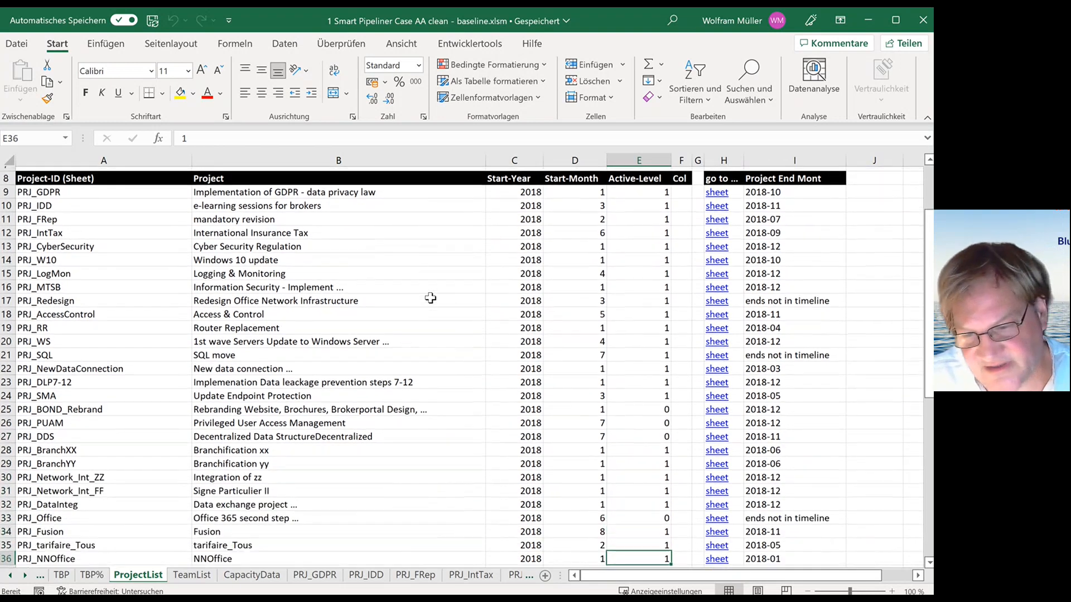
{"action": "key", "text": "Down"}
{"action": "key", "text": "Down"}
{"action": "key", "text": "Down"}
{"action": "key", "text": "Down"}
{"action": "key", "text": "Down"}
{"action": "key", "text": "Down"}
{"action": "key", "text": "Down"}
{"action": "key", "text": "Down"}
{"action": "key", "text": "Down"}
{"action": "key", "text": "Down"}
{"action": "key", "text": "Down"}
{"action": "key", "text": "Down"}
{"action": "key", "text": "Down"}
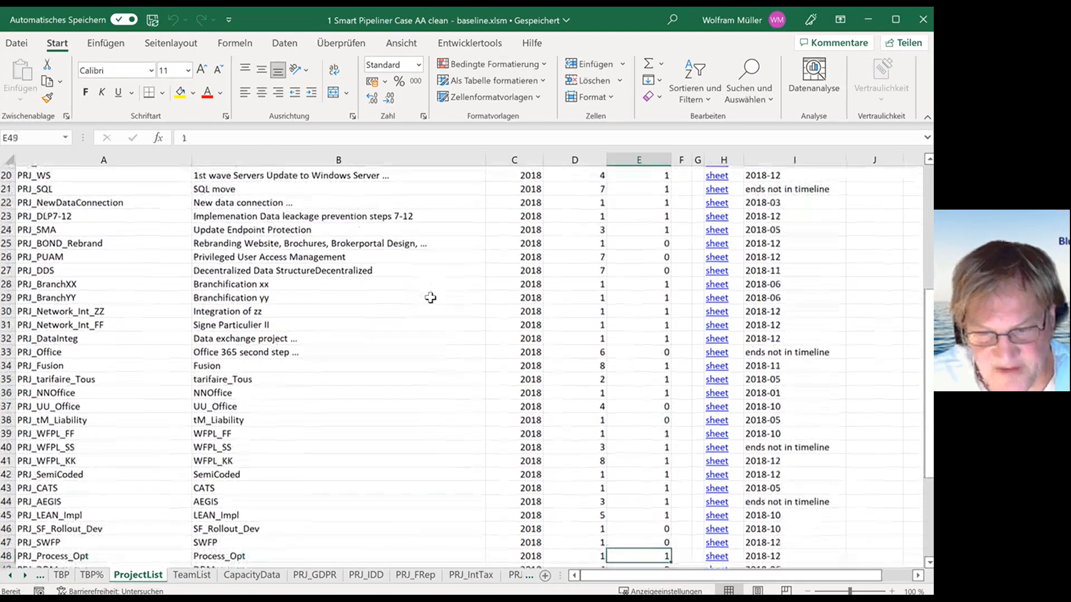
{"action": "key", "text": "Down"}
{"action": "key", "text": "Down"}
{"action": "key", "text": "Down"}
{"action": "key", "text": "Down"}
{"action": "key", "text": "Down"}
{"action": "key", "text": "Down"}
{"action": "key", "text": "Down"}
{"action": "key", "text": "Down"}
{"action": "key", "text": "Down"}
{"action": "key", "text": "Down"}
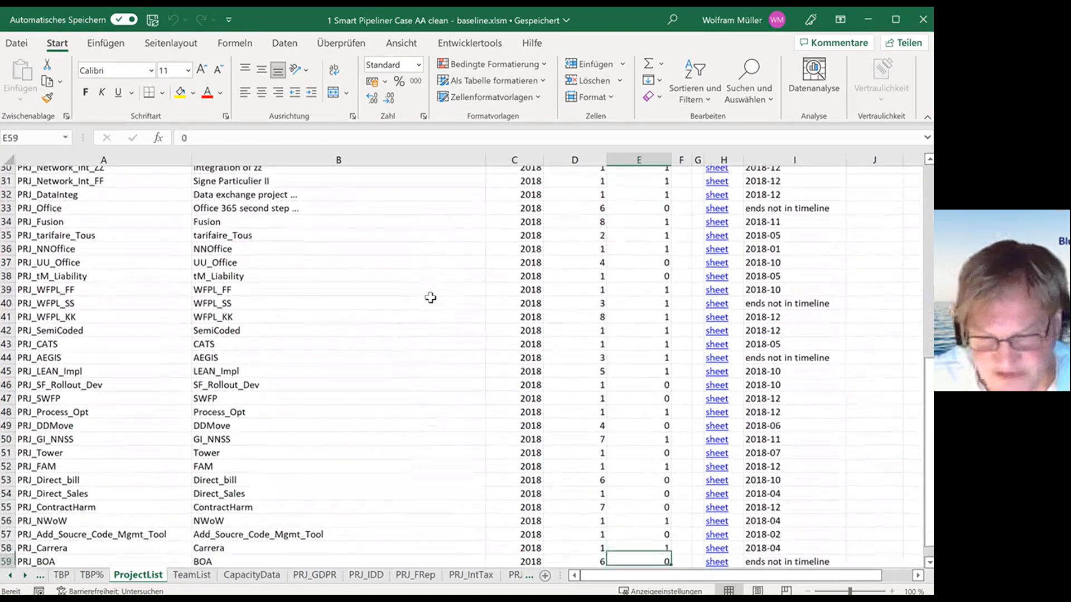
{"action": "key", "text": "Down"}
{"action": "key", "text": "Down"}
Step: Return to the plan parameters above the project list and set TBP-Active-Level to 1
{"action": "key", "text": "Up"}
{"action": "key", "text": "Up"}
{"action": "key", "text": "Up"}
{"action": "key", "text": "Up"}
{"action": "key", "text": "Up"}
{"action": "key", "text": "Up"}
{"action": "key", "text": "Up"}
{"action": "key", "text": "Up"}
{"action": "key", "text": "Up"}
{"action": "key", "text": "Up"}
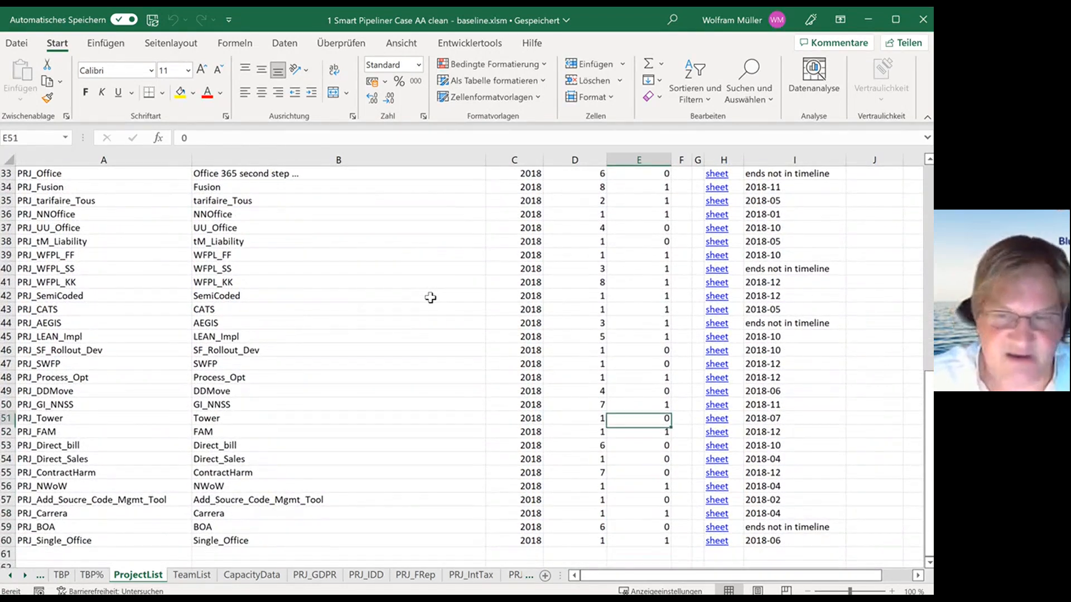
{"action": "key", "text": "Up"}
{"action": "key", "text": "Up"}
{"action": "key", "text": "Up"}
{"action": "key", "text": "Up"}
{"action": "key", "text": "Up"}
{"action": "key", "text": "Up"}
{"action": "key", "text": "Up"}
{"action": "key", "text": "Up"}
{"action": "key", "text": "Up"}
{"action": "key", "text": "Up"}
{"action": "key", "text": "Up"}
{"action": "key", "text": "Up"}
{"action": "key", "text": "Up"}
{"action": "key", "text": "Up"}
{"action": "key", "text": "Up"}
{"action": "key", "text": "Up"}
{"action": "key", "text": "Up"}
{"action": "key", "text": "Up"}
{"action": "key", "text": "Up"}
{"action": "key", "text": "Up"}
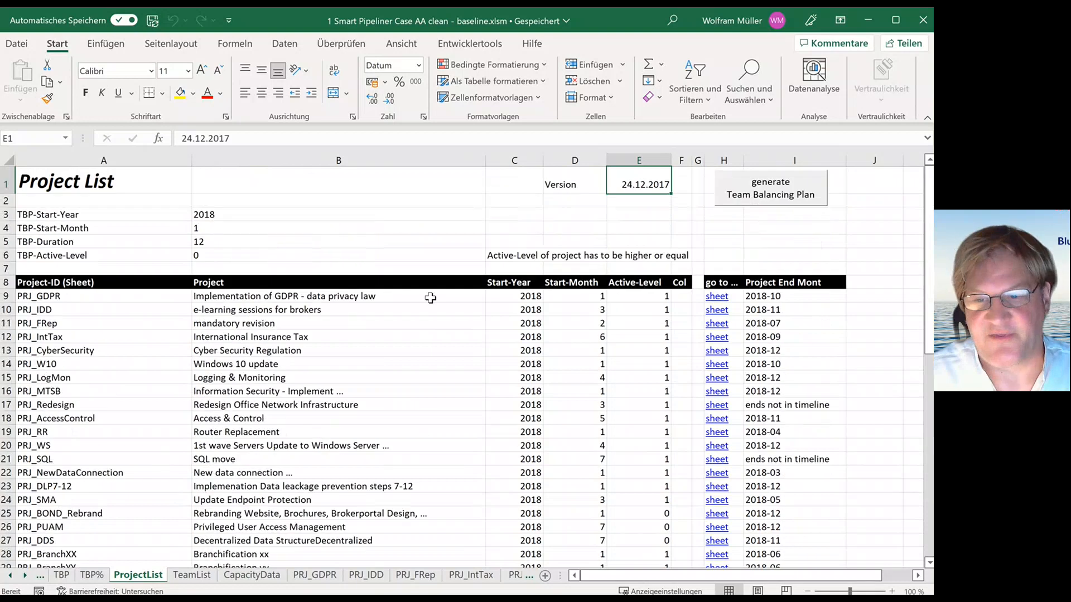
{"action": "key", "text": "Left"}
{"action": "key", "text": "Left"}
{"action": "key", "text": "Left"}
{"action": "key", "text": "Left"}
{"action": "key", "text": "Down"}
{"action": "key", "text": "Down"}
{"action": "key", "text": "Down"}
{"action": "key", "text": "Down"}
{"action": "key", "text": "Down"}
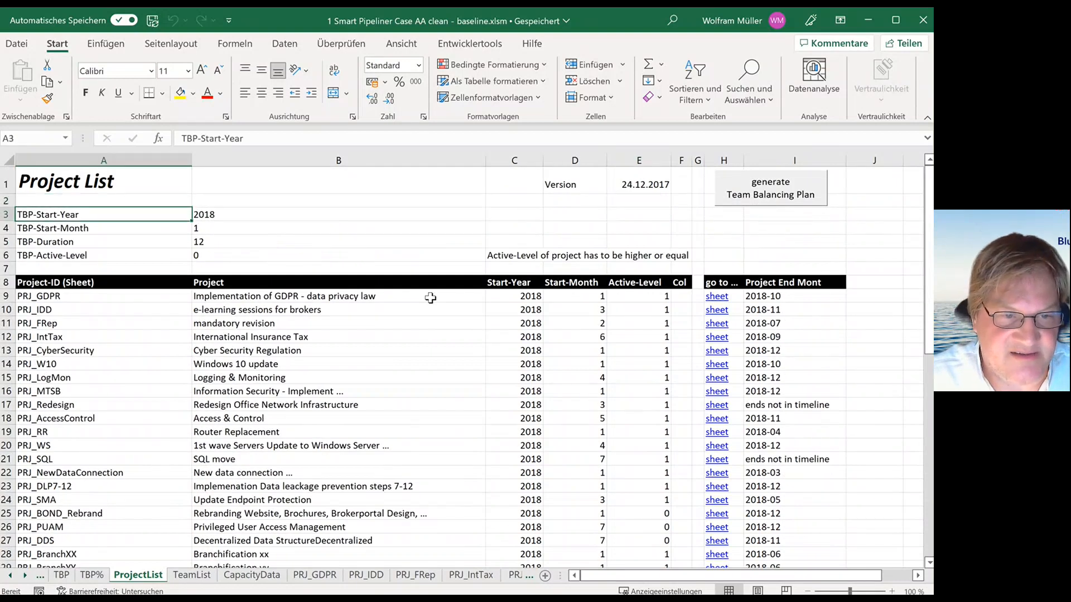
{"action": "key", "text": "Right"}
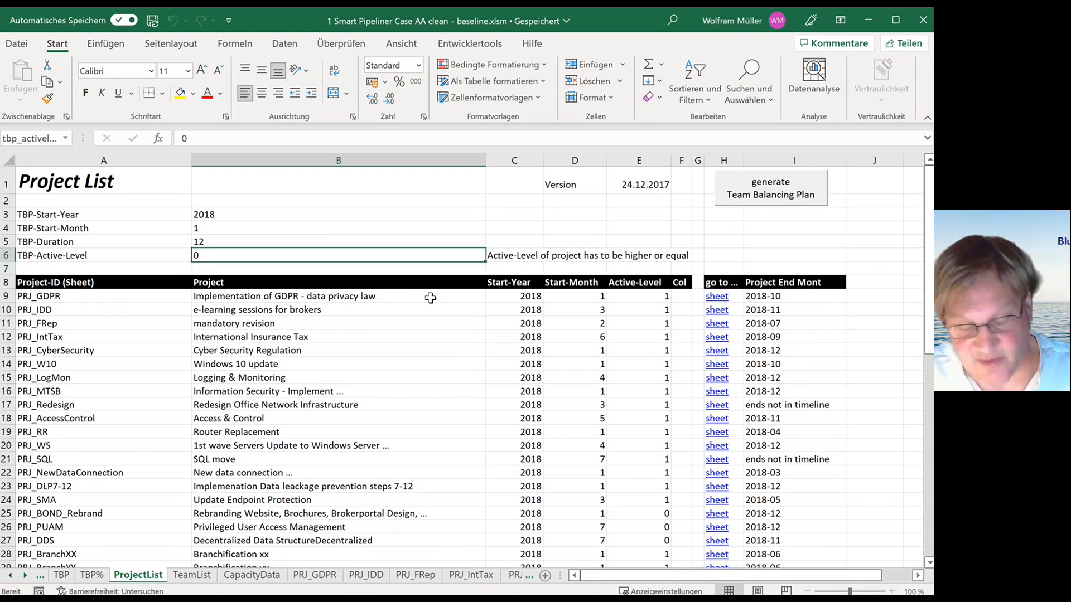
{"action": "type", "text": "1"}
{"action": "key", "text": "ctrl+Return"}
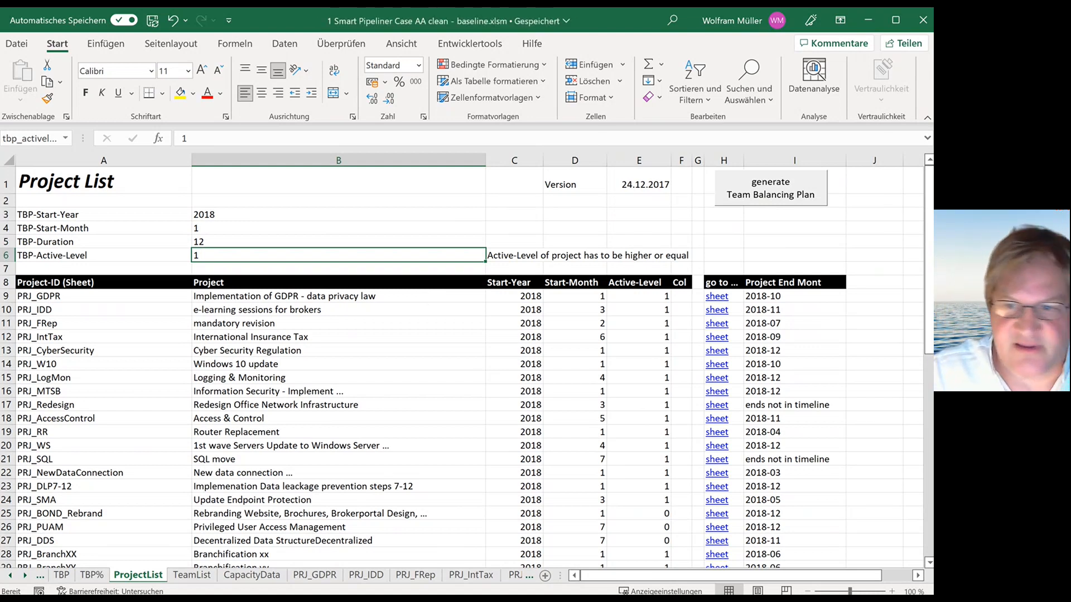
Step: Generate the Team Balancing Plan and look through its team blocks down to Finance and Actuary, Risk Mgmt
{"action": "left_click", "coordinate": [789, 193]}
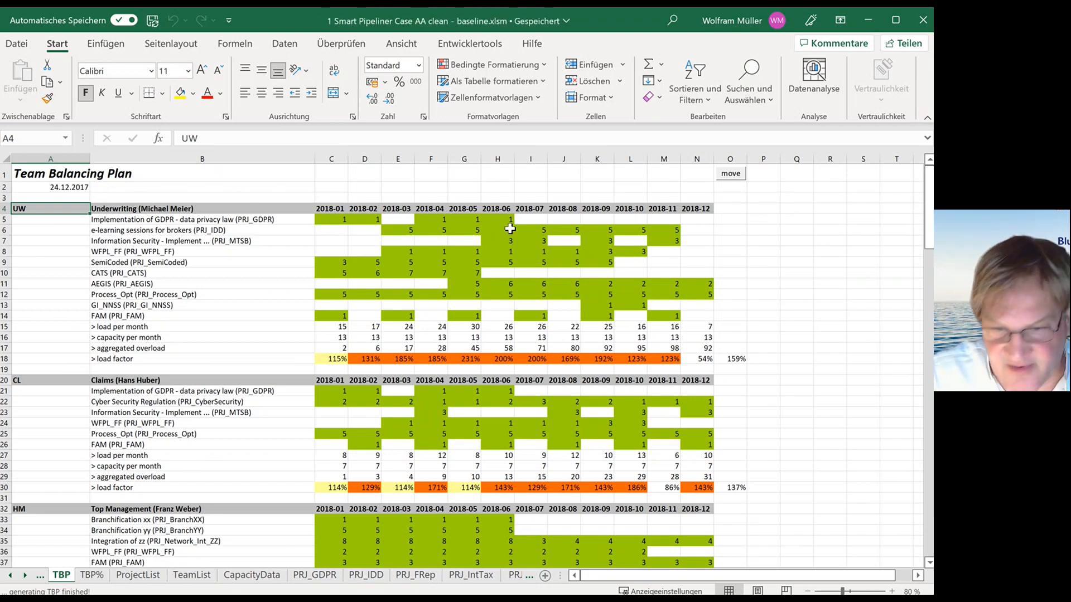
{"action": "scroll", "coordinate": [512, 232], "scroll_direction": "down", "scroll_amount": 13}
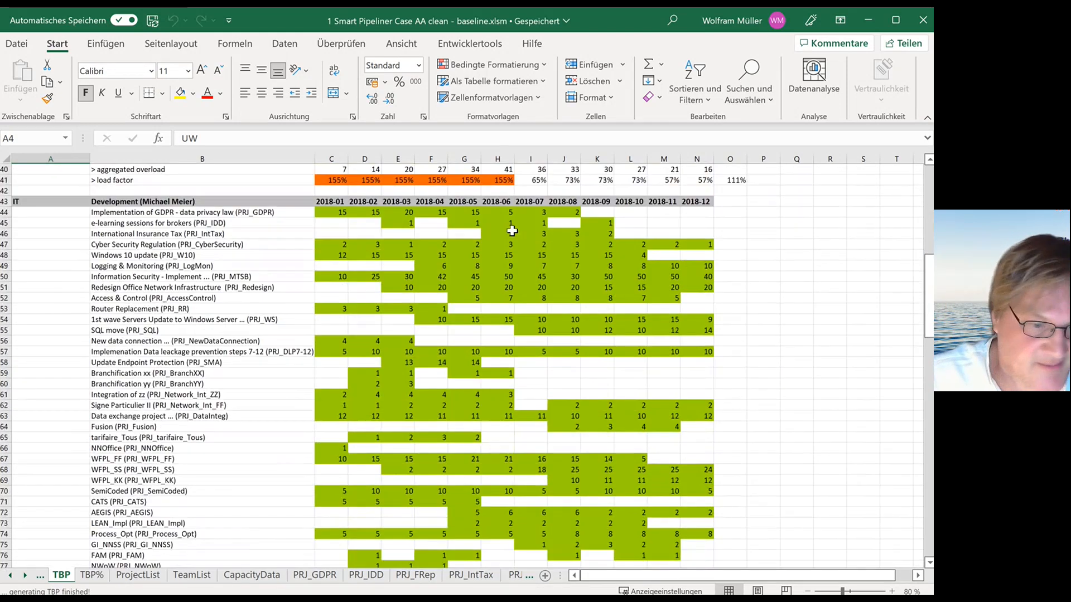
{"action": "scroll", "coordinate": [512, 232], "scroll_direction": "down", "scroll_amount": 12}
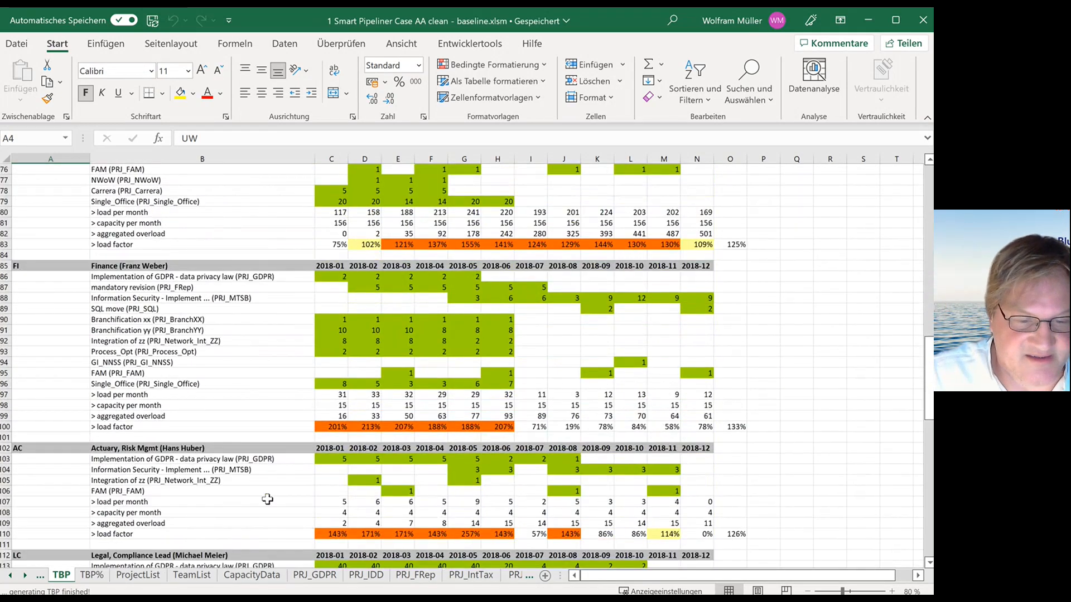
Step: Open the TeamList sheet and examine the load of the teams
{"action": "left_click", "coordinate": [191, 575]}
{"action": "left_click_drag", "start_coordinate": [488, 188], "coordinate": [461, 337]}
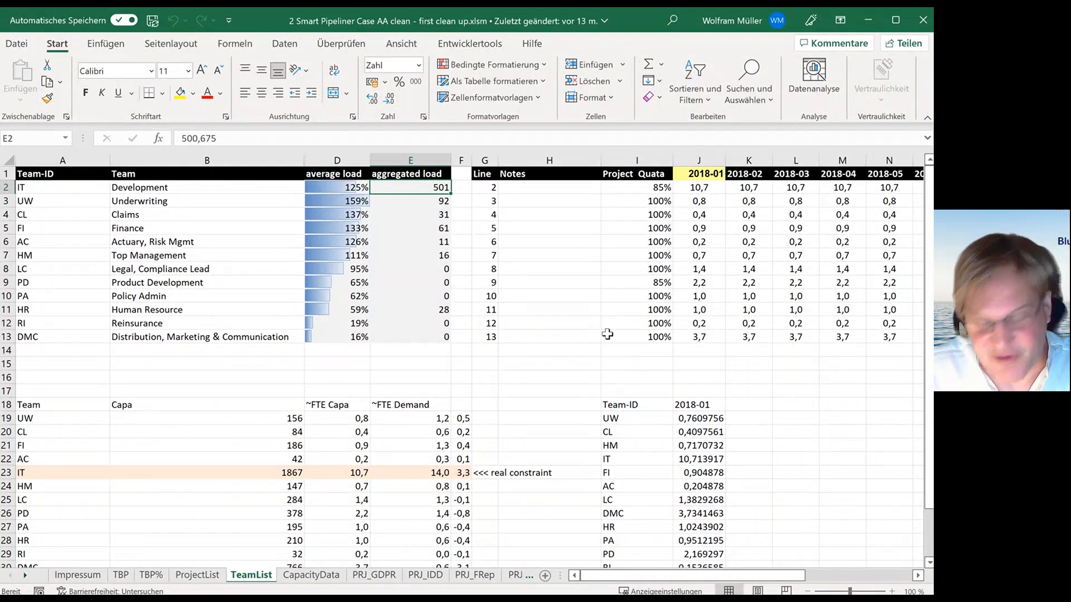
Step: In the first clean up workbook's TeamList, go through the average load of all teams, ending at Distribution, Marketing & Communication, D13
{"action": "key", "text": "Left"}
{"action": "key", "text": "Down"}
{"action": "key", "text": "Down"}
{"action": "key", "text": "Down"}
{"action": "key", "text": "Down"}
{"action": "key", "text": "Down"}
{"action": "key", "text": "Down"}
{"action": "key", "text": "Down"}
{"action": "key", "text": "Down"}
{"action": "key", "text": "Down"}
{"action": "key", "text": "Down"}
{"action": "key", "text": "Down"}
{"action": "key", "text": "Down"}
{"action": "key", "text": "Down"}
{"action": "key", "text": "Down"}
{"action": "key", "text": "Down"}
{"action": "key", "text": "Down"}
{"action": "key", "text": "Down"}
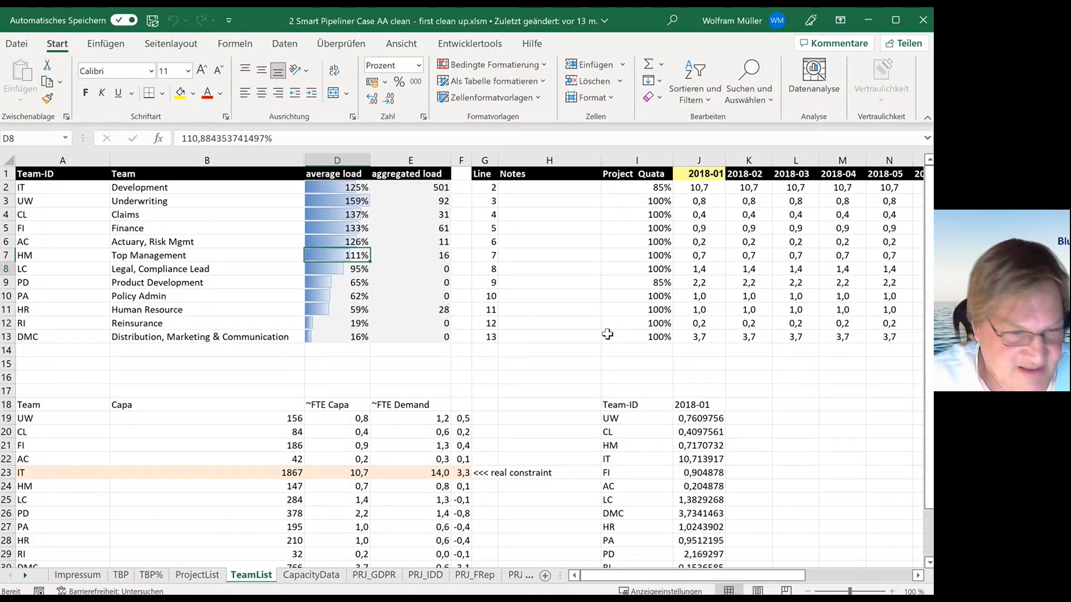
{"action": "key", "text": "Up"}
{"action": "key", "text": "Up"}
{"action": "key", "text": "Up"}
{"action": "key", "text": "Up"}
{"action": "key", "text": "Up"}
{"action": "key", "text": "Up"}
{"action": "key", "text": "Up"}
{"action": "key", "text": "Up"}
{"action": "key", "text": "Up"}
{"action": "key", "text": "Up"}
{"action": "key", "text": "Up"}
{"action": "key", "text": "Up"}
{"action": "key", "text": "Up"}
{"action": "key", "text": "Up"}
{"action": "key", "text": "Up"}
{"action": "key", "text": "Up"}
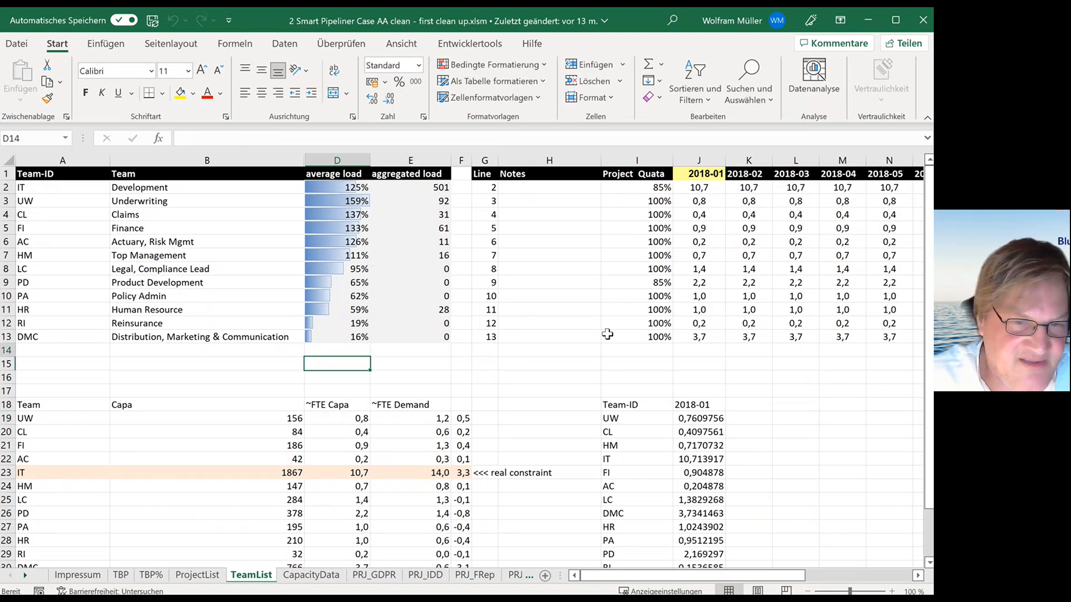
{"action": "key", "text": "Down"}
{"action": "key", "text": "Down"}
{"action": "key", "text": "Down"}
{"action": "key", "text": "Down"}
{"action": "key", "text": "Down"}
{"action": "key", "text": "Down"}
{"action": "key", "text": "Down"}
{"action": "key", "text": "Down"}
{"action": "key", "text": "Down"}
{"action": "key", "text": "Down"}
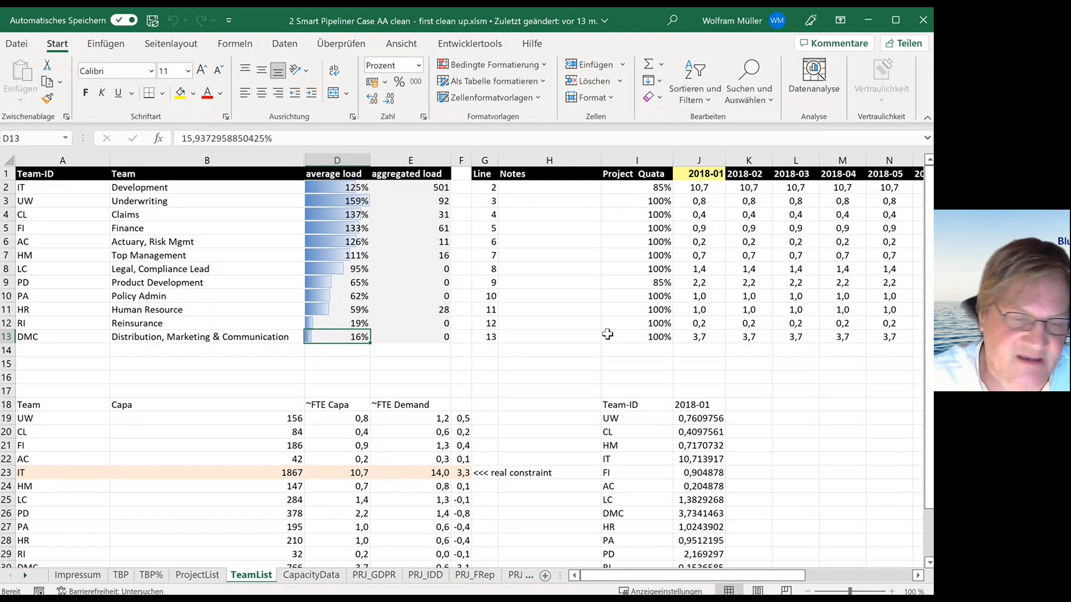
Step: Go to the ~FTE Capa column of the lower team table and follow it from UW to the IT row, D23
{"action": "key", "text": "Down"}
{"action": "key", "text": "Down"}
{"action": "key", "text": "Down"}
{"action": "key", "text": "Down"}
{"action": "key", "text": "Down"}
{"action": "key", "text": "Down"}
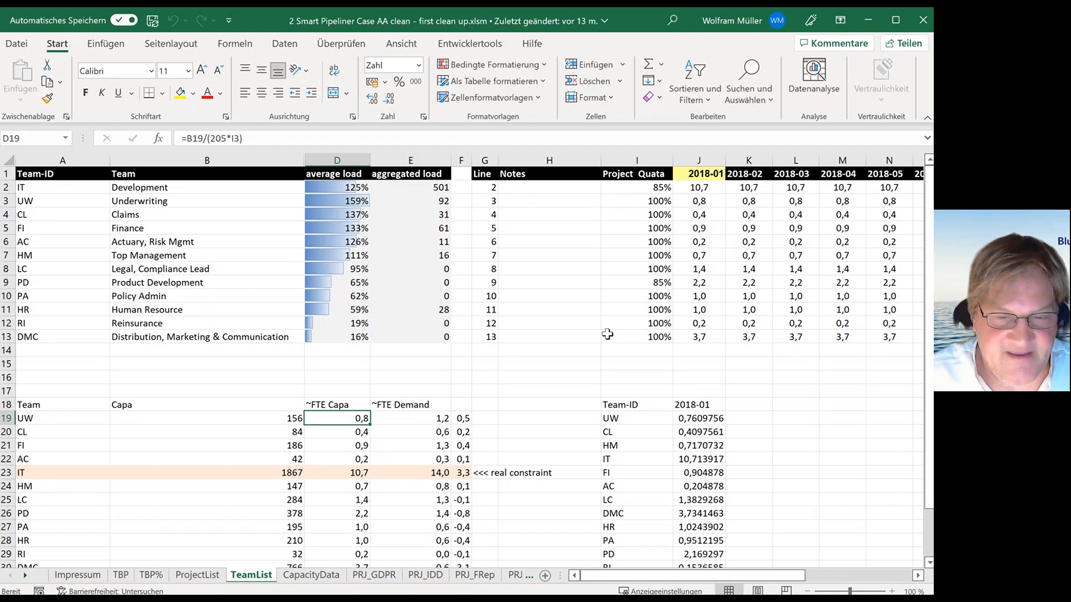
{"action": "key", "text": "Down"}
{"action": "key", "text": "Down"}
{"action": "key", "text": "Down"}
{"action": "key", "text": "Down"}
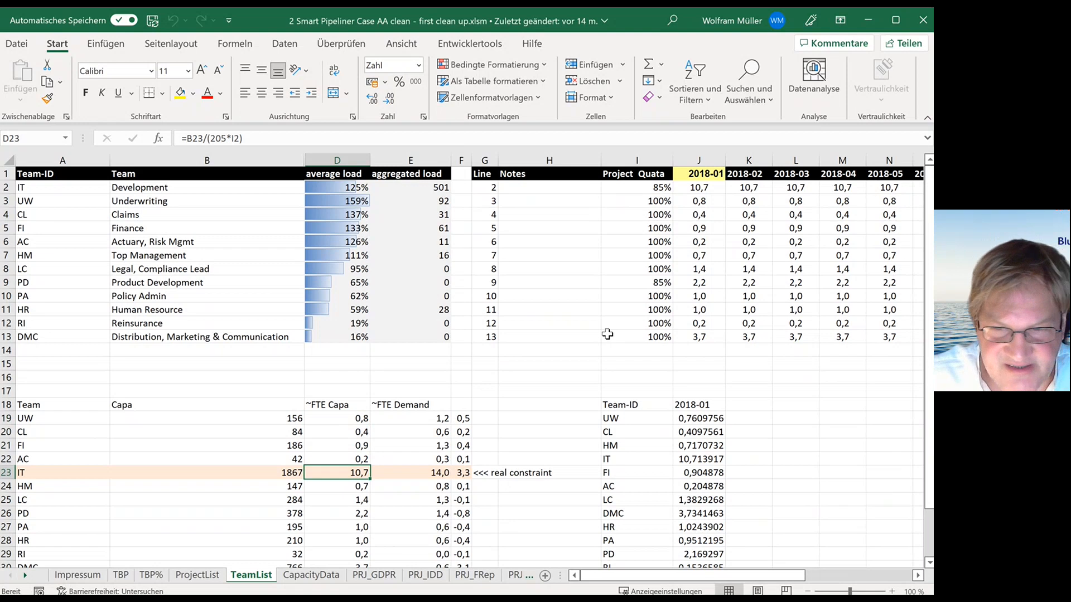
Step: Check the ~FTE Capa of the teams below IT and return to the column's header, D18
{"action": "key", "text": "Down"}
{"action": "key", "text": "Down"}
{"action": "key", "text": "Down"}
{"action": "key", "text": "Down"}
{"action": "key", "text": "Down"}
{"action": "key", "text": "Down"}
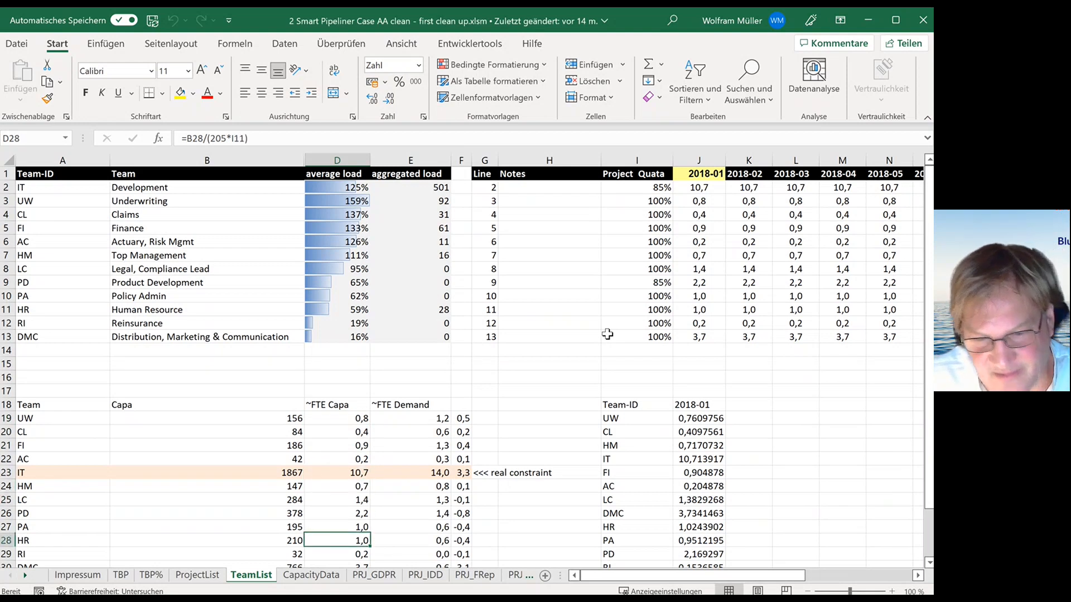
{"action": "key", "text": "Up"}
{"action": "key", "text": "Up"}
{"action": "key", "text": "Up"}
{"action": "key", "text": "Up"}
{"action": "key", "text": "Up"}
{"action": "key", "text": "Up"}
{"action": "key", "text": "Up"}
{"action": "key", "text": "Up"}
{"action": "key", "text": "Up"}
{"action": "key", "text": "Up"}
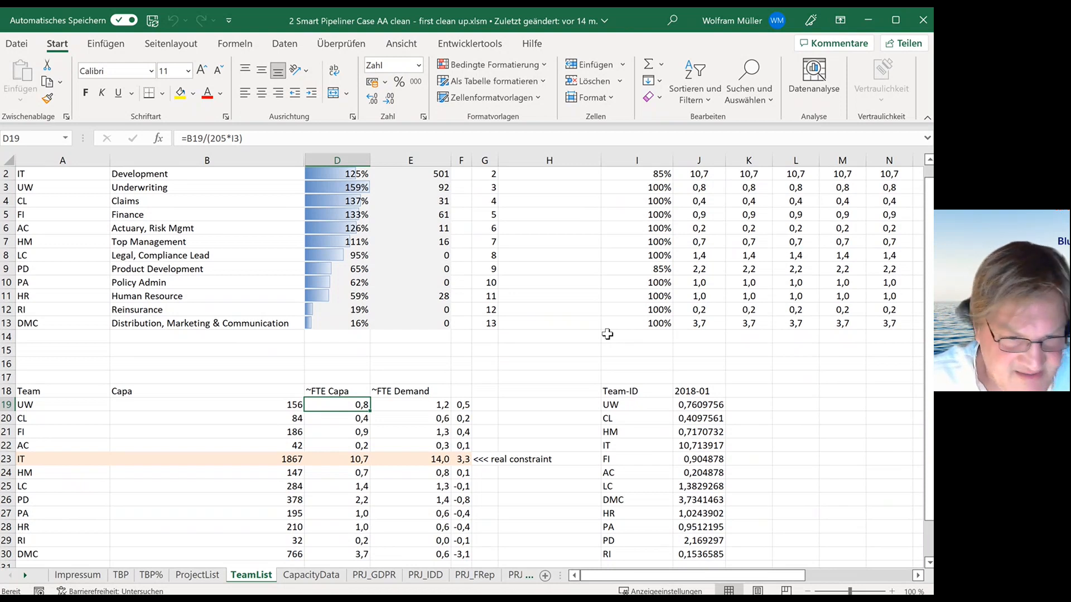
{"action": "key", "text": "Up"}
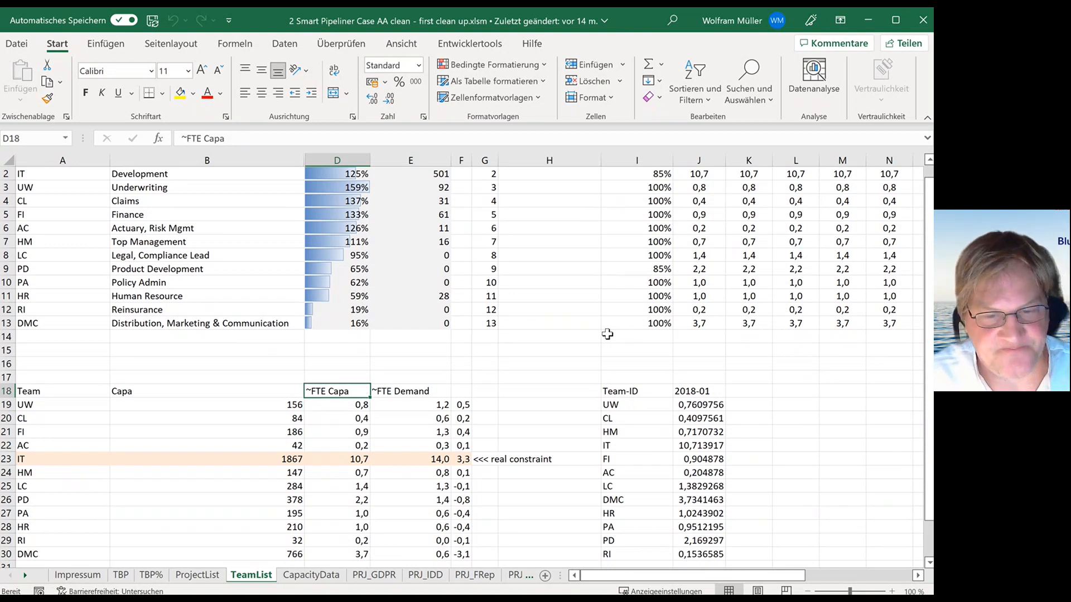
Step: Compare IT's ~FTE Demand in E23 with its ~FTE Capa in D23
{"action": "key", "text": "Right"}
{"action": "key", "text": "Down"}
{"action": "key", "text": "Down"}
{"action": "key", "text": "Down"}
{"action": "key", "text": "Down"}
{"action": "key", "text": "Down"}
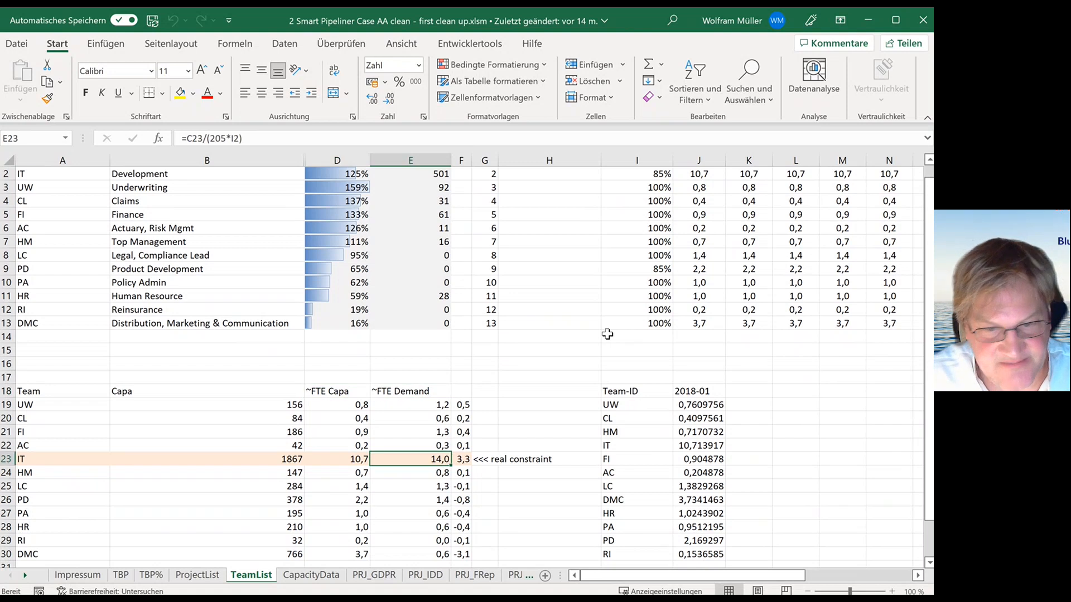
{"action": "key", "text": "Left"}
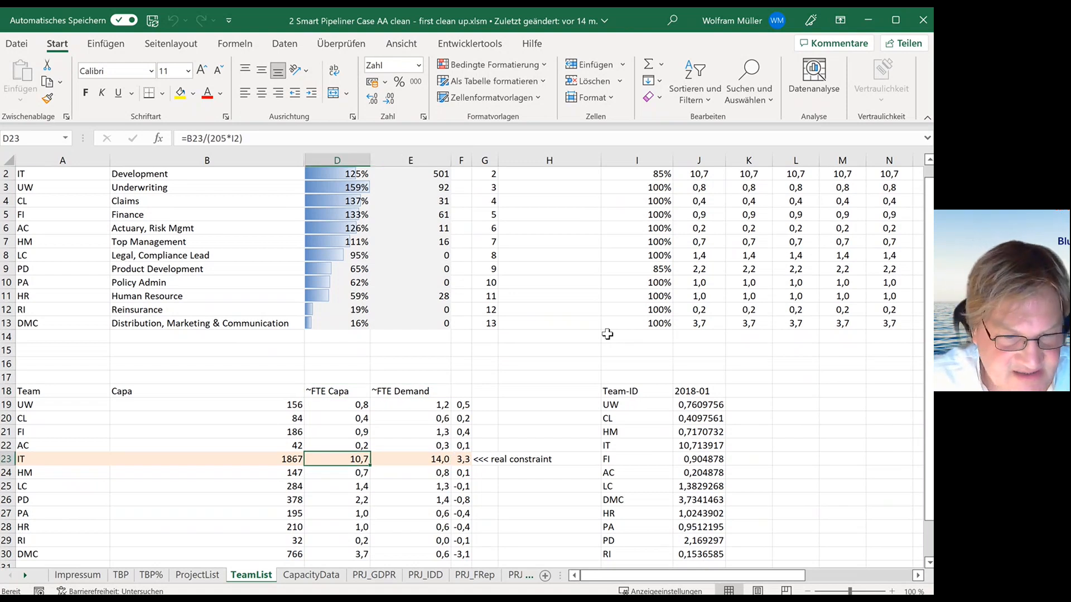
Step: Look over the ~FTE Capa of the teams above IT in the lower table, ending at AC, D22
{"action": "key", "text": "Up"}
{"action": "key", "text": "Up"}
{"action": "key", "text": "Up"}
{"action": "key", "text": "Up"}
{"action": "key", "text": "Down"}
{"action": "key", "text": "Down"}
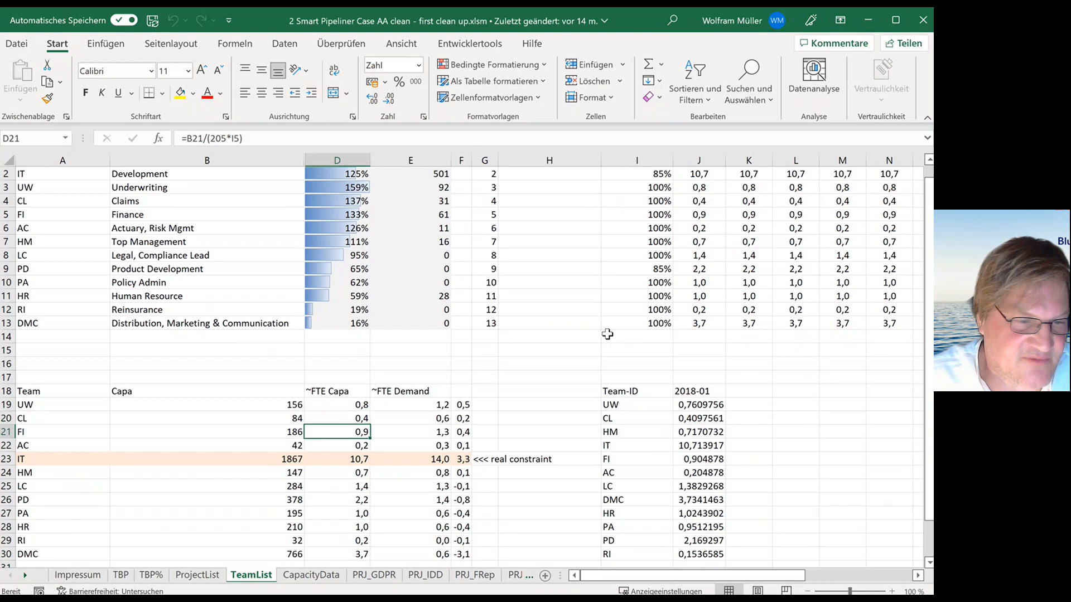
{"action": "key", "text": "Down"}
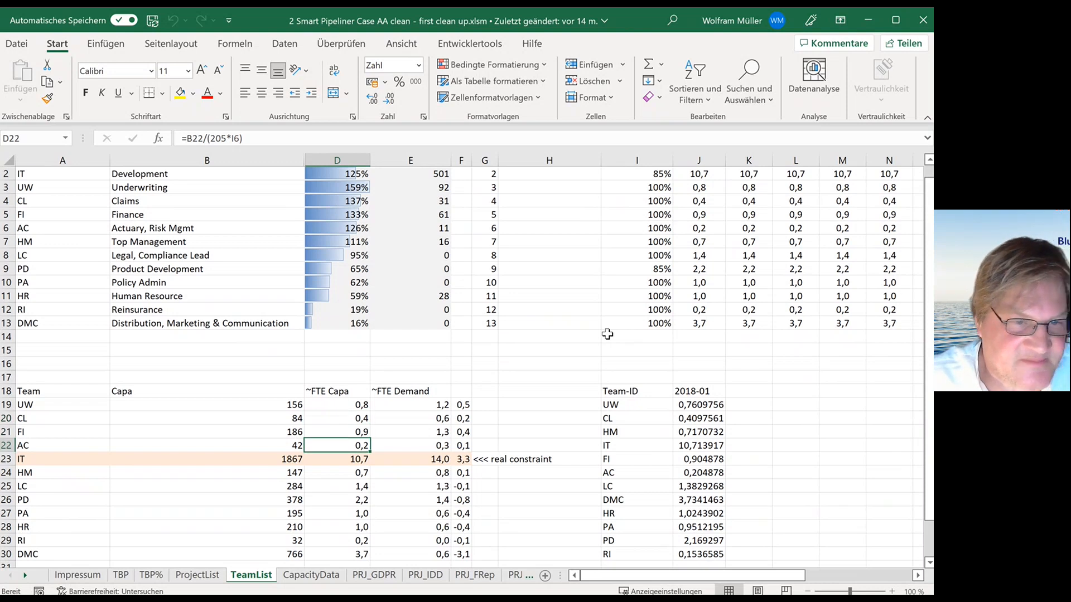
Step: Compare AC's Capa, ~FTE Capa and ~FTE Demand across row 22, ending at the difference in F22
{"action": "key", "text": "Left"}
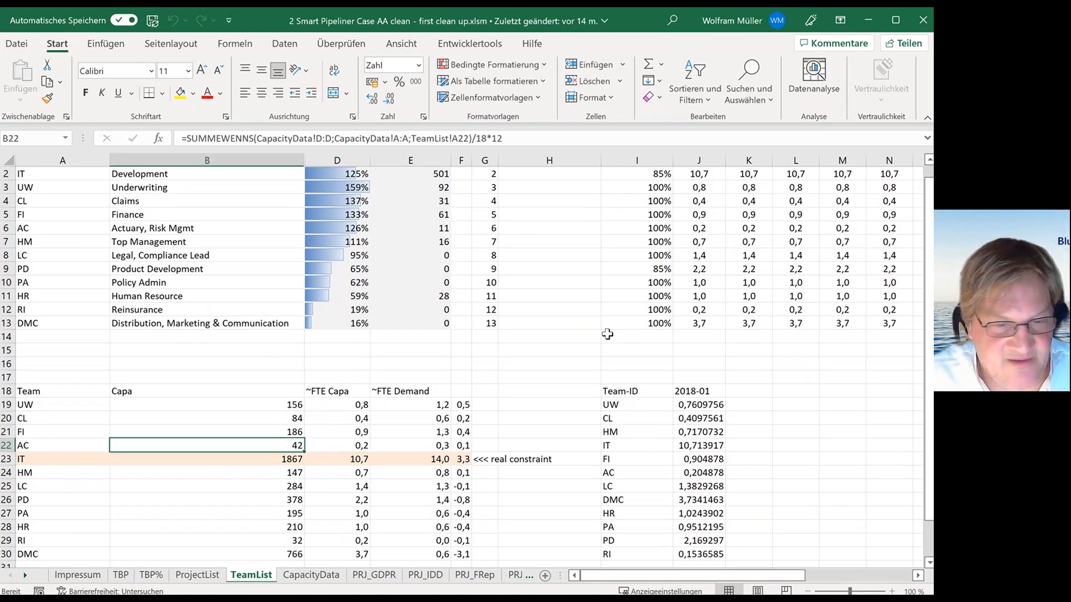
{"action": "key", "text": "Right"}
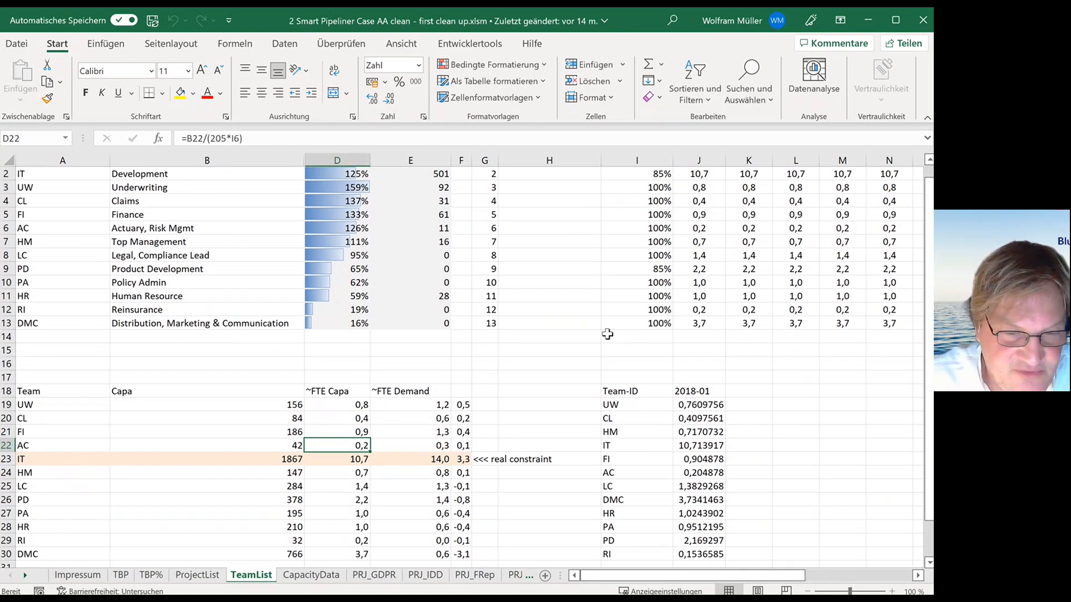
{"action": "key", "text": "Right"}
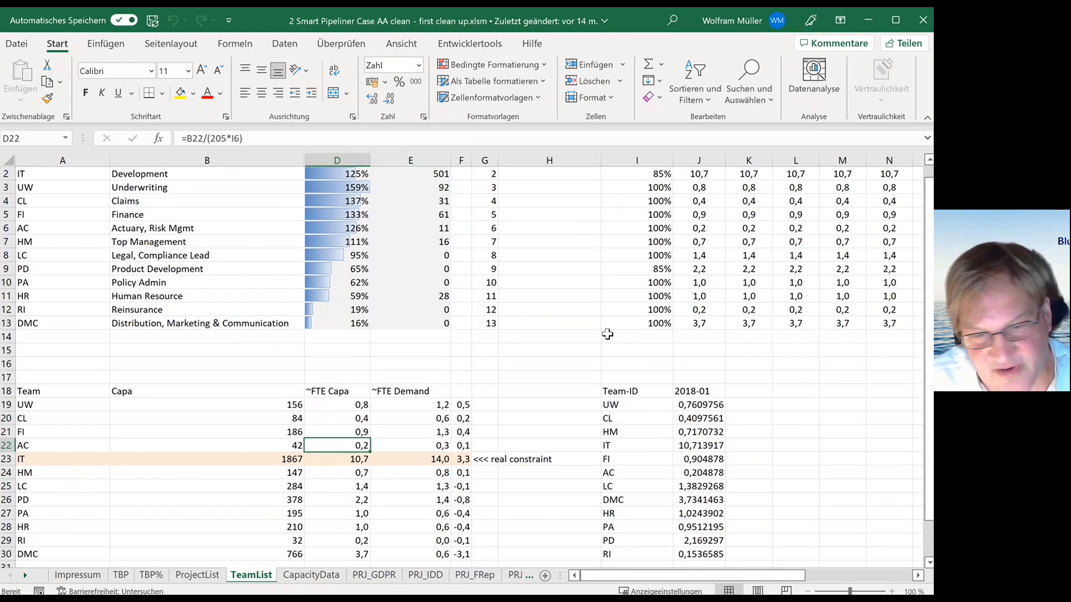
{"action": "key", "text": "Right"}
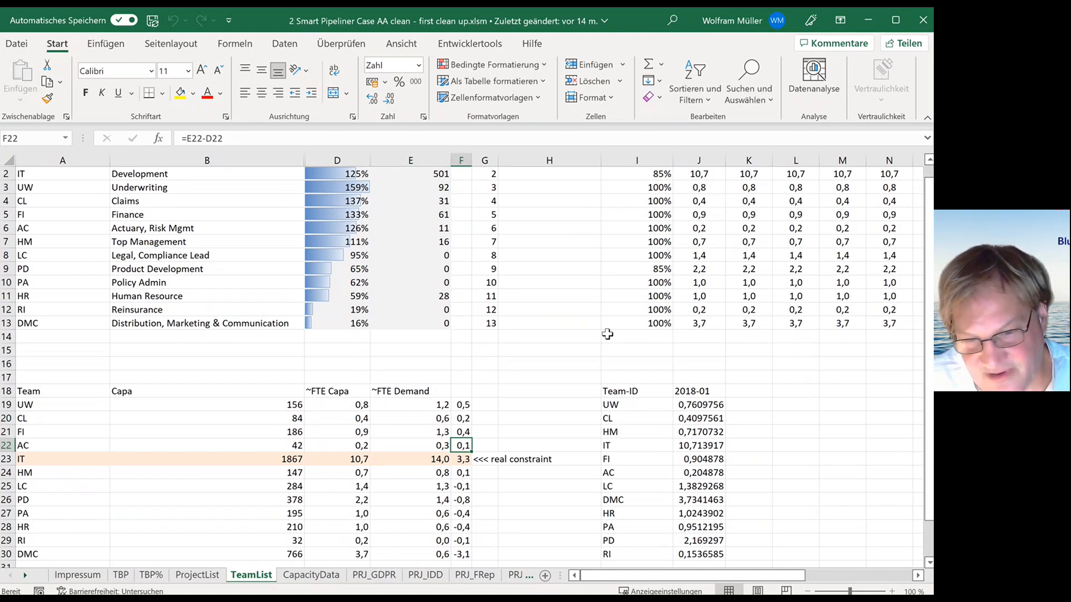
{"action": "key", "text": "Left"}
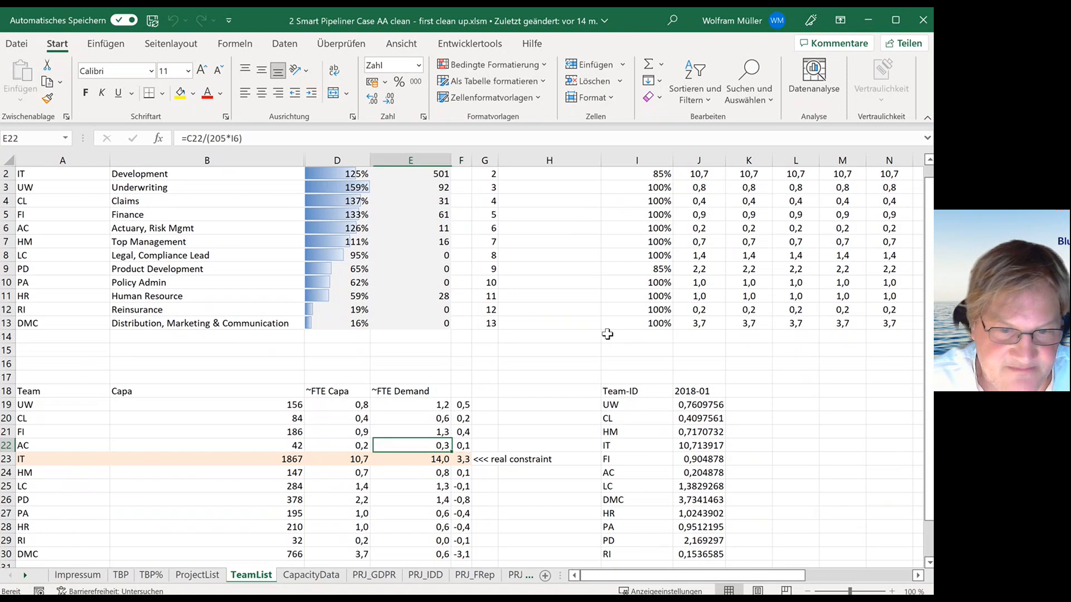
{"action": "key", "text": "Left"}
{"action": "key", "text": "Left"}
{"action": "key", "text": "Right"}
{"action": "key", "text": "Right"}
{"action": "key", "text": "Right"}
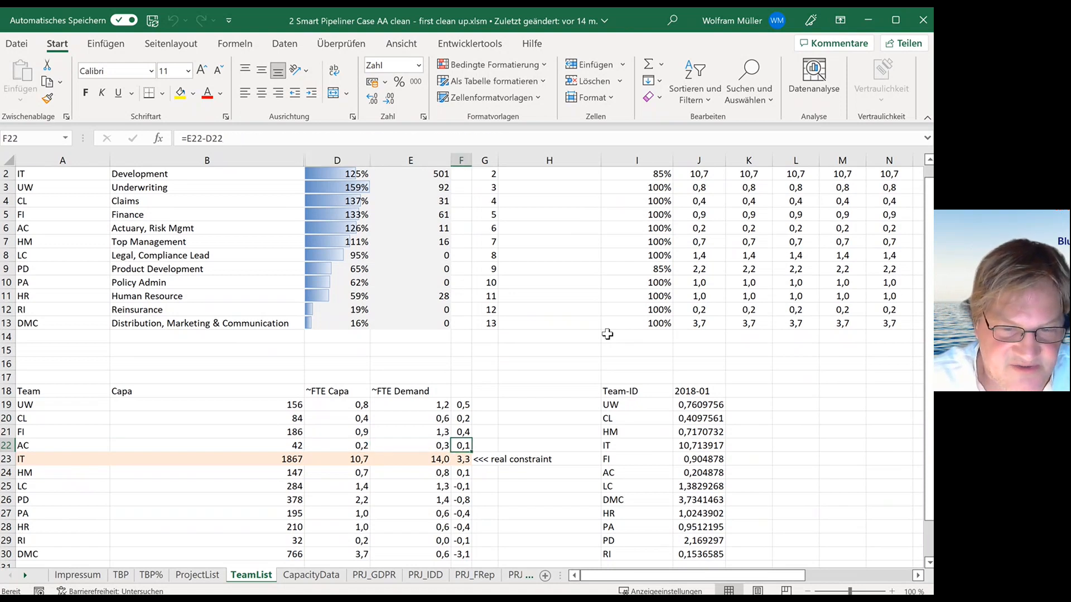
Step: Review the ~FTE Capa of the small teams UW, CL, FI and AC, ending at UW, D19
{"action": "key", "text": "Up"}
{"action": "key", "text": "Left"}
{"action": "key", "text": "Up"}
{"action": "key", "text": "Up"}
{"action": "key", "text": "Left"}
{"action": "key", "text": "Down"}
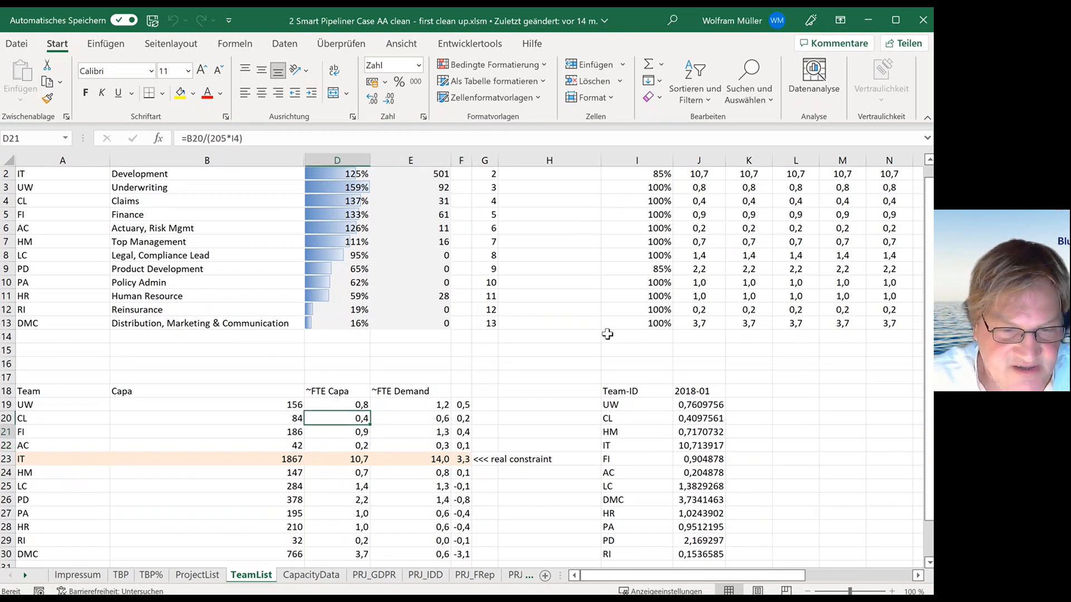
{"action": "key", "text": "Down"}
{"action": "key", "text": "Down"}
{"action": "key", "text": "Up"}
{"action": "key", "text": "Up"}
{"action": "key", "text": "Up"}
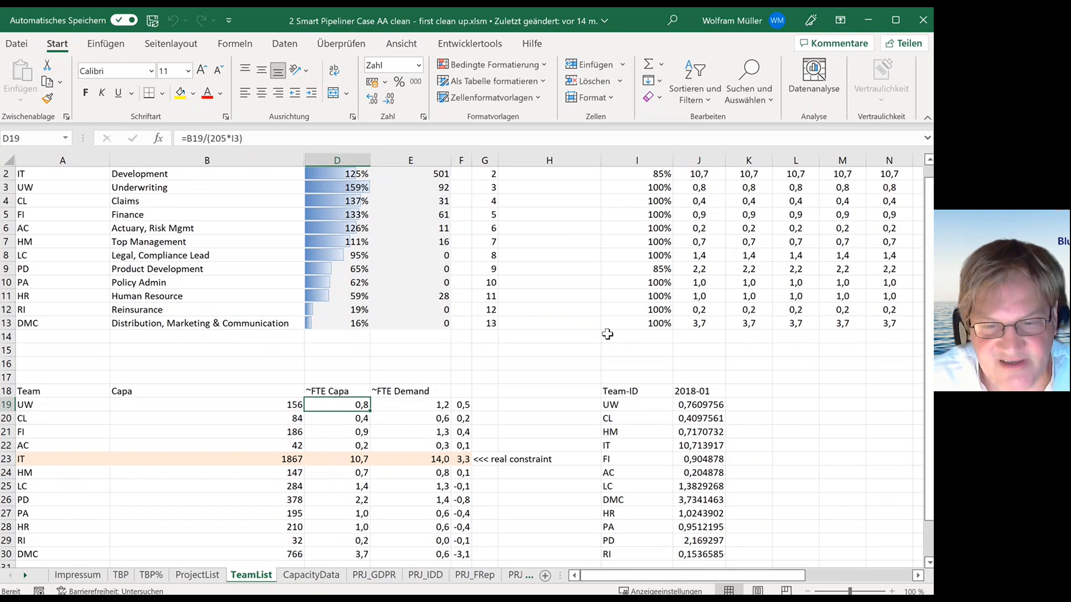
Step: Follow the demand-minus-capacity differences in column F from UW to the IT row, F23
{"action": "key", "text": "Right"}
{"action": "key", "text": "Right"}
{"action": "key", "text": "Down"}
{"action": "key", "text": "Down"}
{"action": "key", "text": "Down"}
{"action": "key", "text": "Down"}
Step: Compare IT's ~FTE Capa in D23 with its ~FTE Demand in E23, ending at the difference in F23
{"action": "key", "text": "Left"}
{"action": "key", "text": "Left"}
{"action": "key", "text": "Left"}
{"action": "key", "text": "Left"}
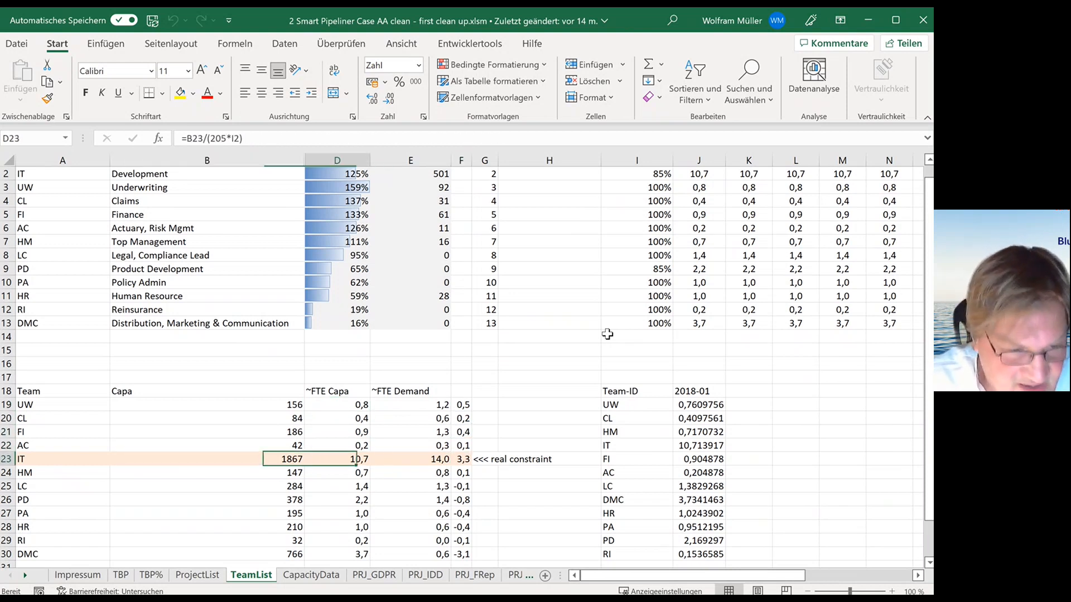
{"action": "key", "text": "Right"}
{"action": "key", "text": "Right"}
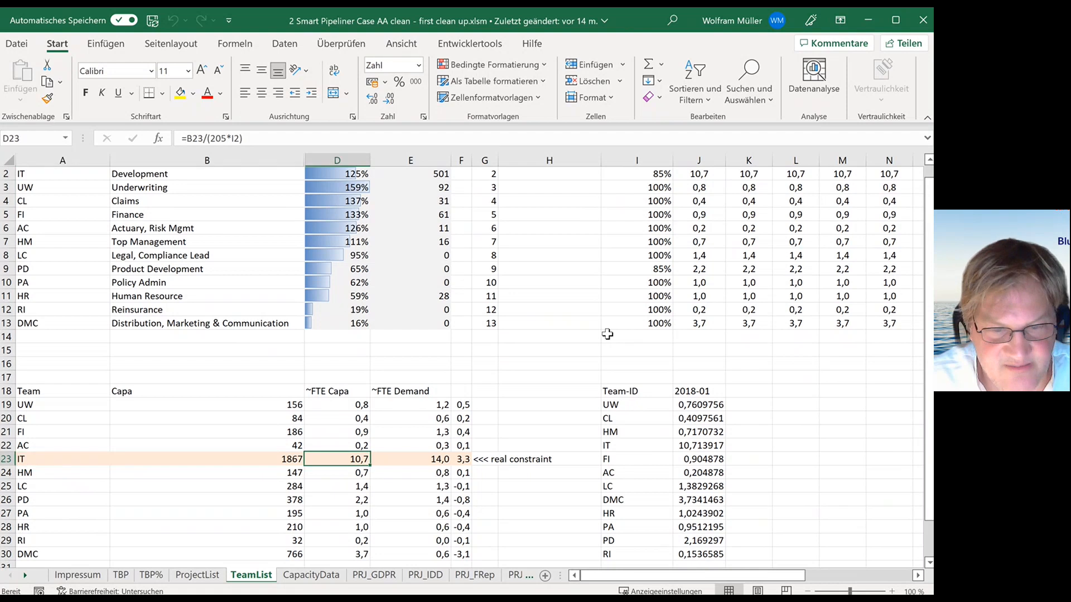
{"action": "key", "text": "Right"}
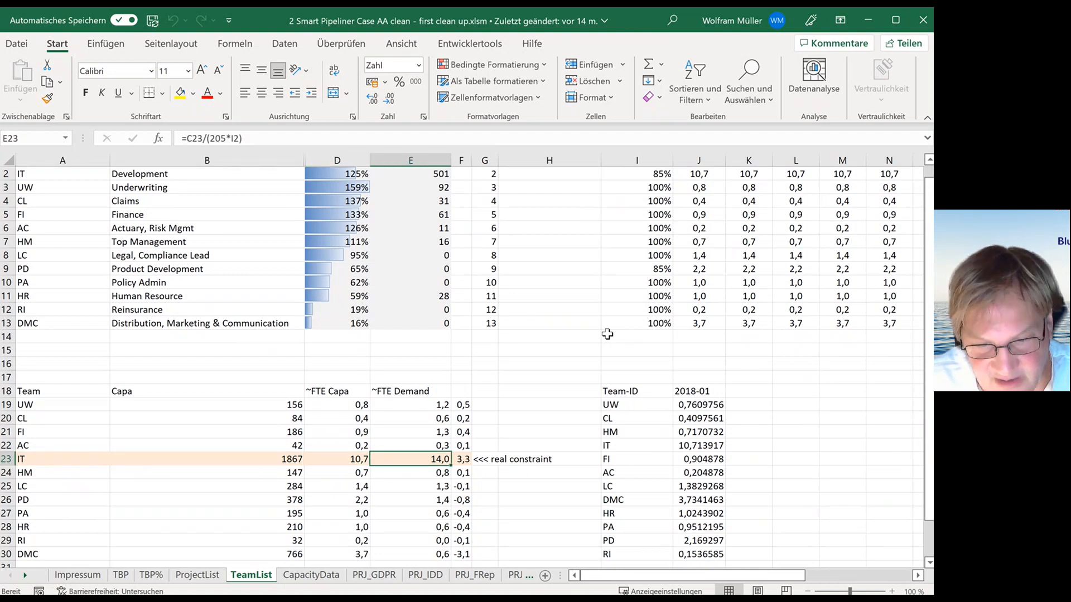
{"action": "key", "text": "Right"}
{"action": "key", "text": "Left"}
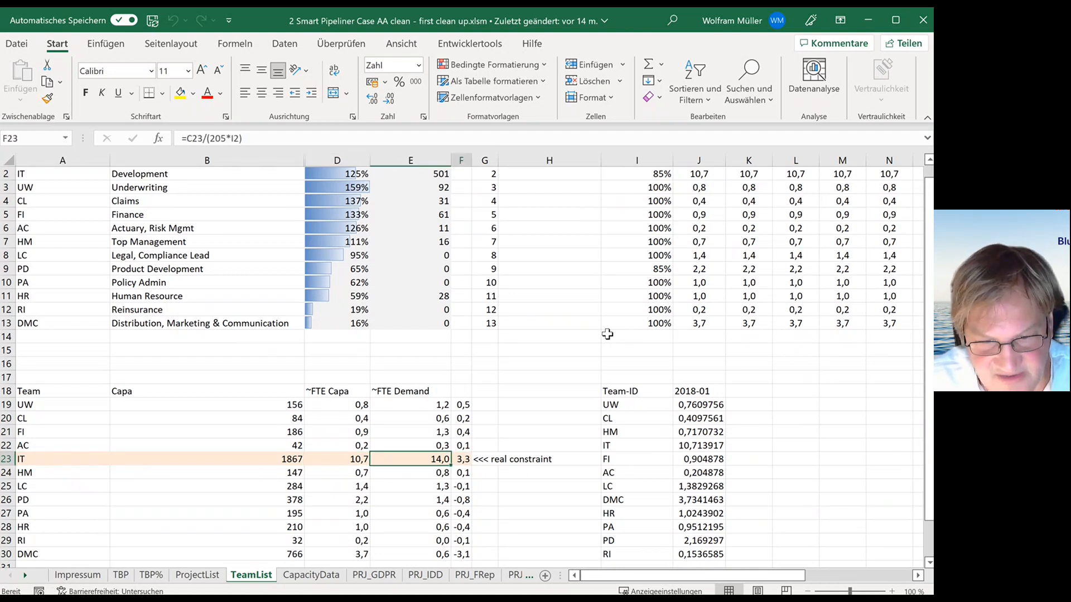
{"action": "key", "text": "Right"}
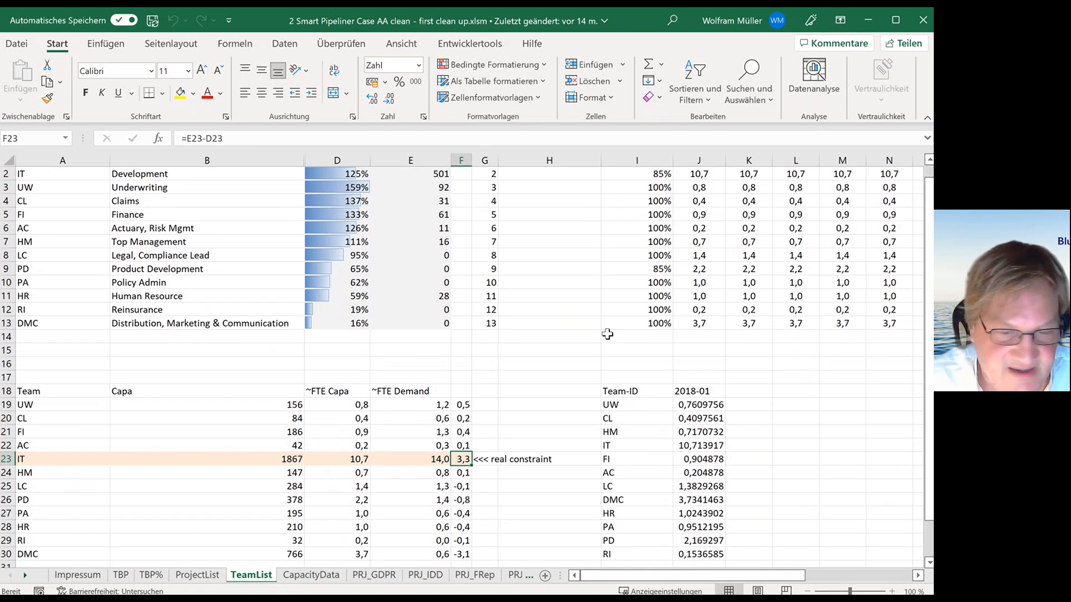
Step: Check the column F differences of the teams below IT down to DMC and return to IT's difference, F23
{"action": "key", "text": "Down"}
{"action": "key", "text": "Down"}
{"action": "key", "text": "Down"}
{"action": "key", "text": "Down"}
{"action": "key", "text": "Down"}
{"action": "key", "text": "Down"}
{"action": "key", "text": "Down"}
{"action": "key", "text": "Up"}
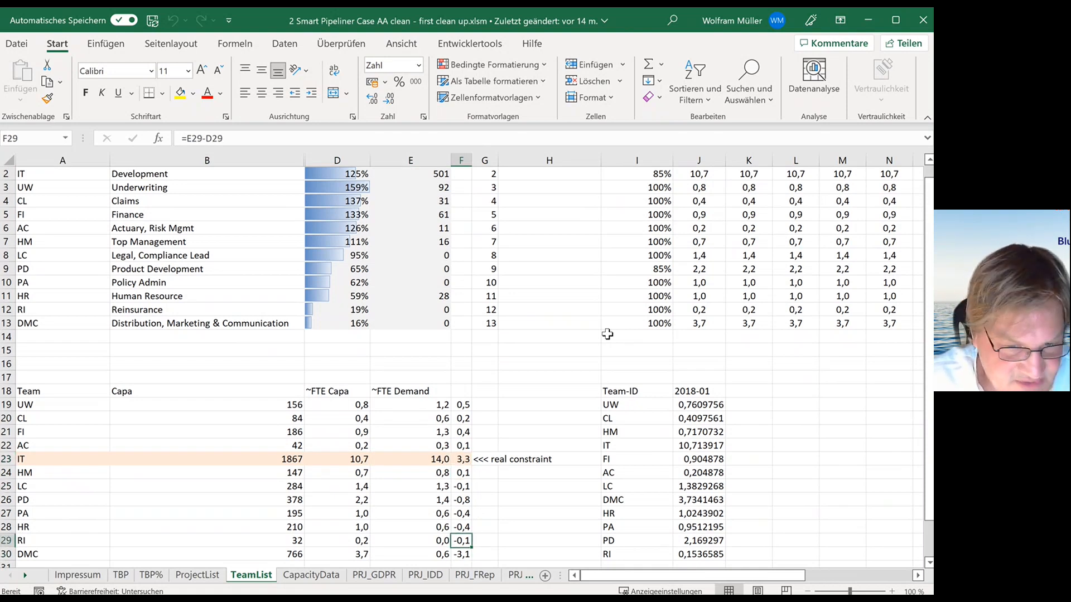
{"action": "key", "text": "Up"}
{"action": "key", "text": "Up"}
{"action": "key", "text": "Up"}
{"action": "key", "text": "Up"}
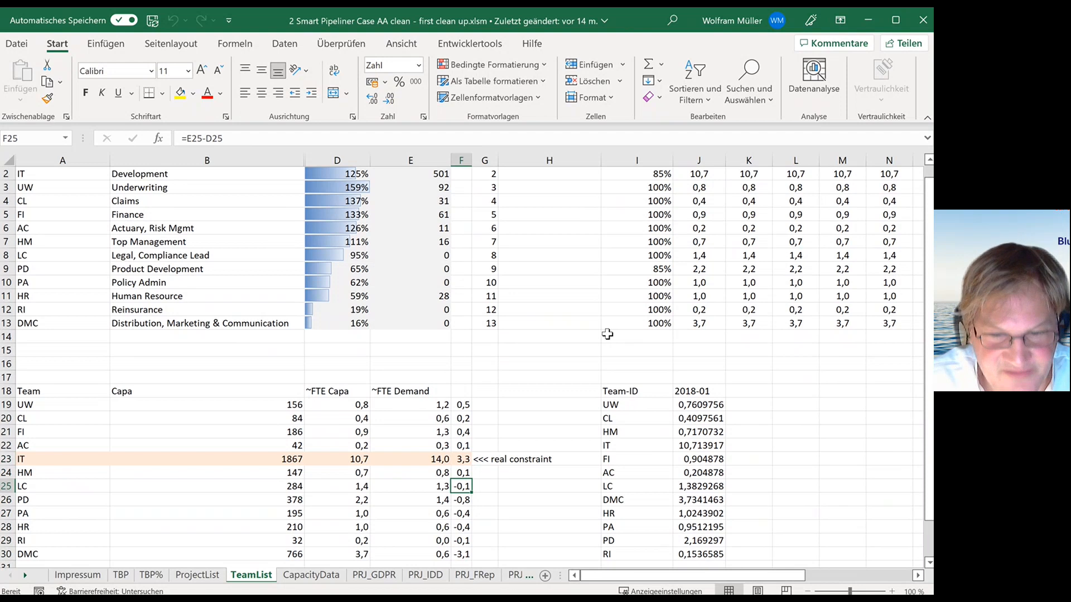
{"action": "key", "text": "Up"}
{"action": "key", "text": "Up"}
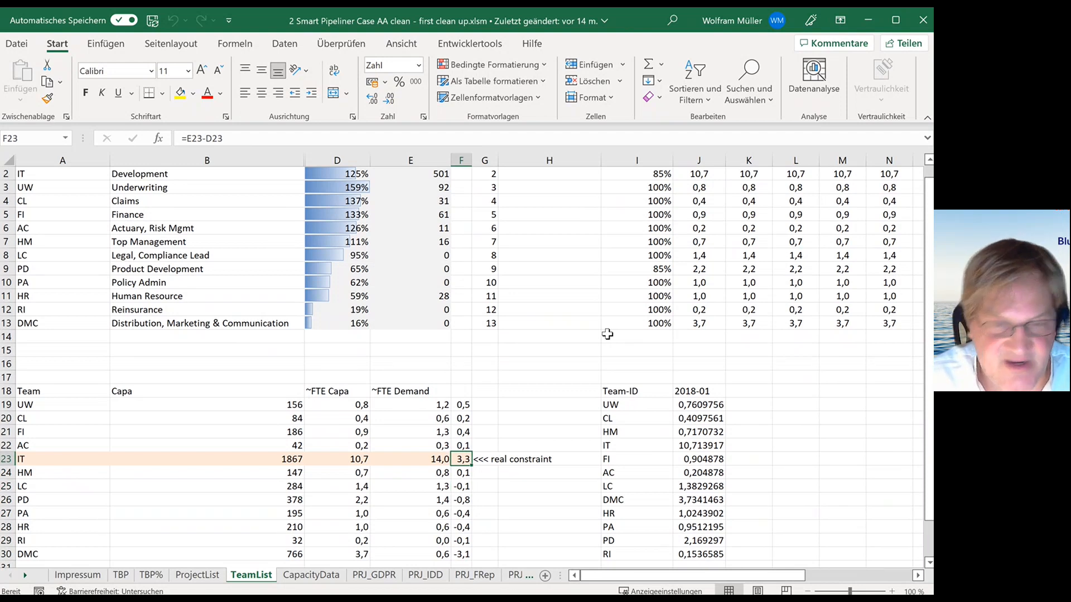
Step: Return to the upper team table and select the IT Team-ID, A2
{"action": "key", "text": "Up"}
{"action": "key", "text": "Up"}
{"action": "key", "text": "Up"}
{"action": "key", "text": "Up"}
{"action": "key", "text": "Up"}
{"action": "key", "text": "Up"}
{"action": "key", "text": "Up"}
{"action": "key", "text": "Up"}
{"action": "key", "text": "Up"}
{"action": "key", "text": "Up"}
{"action": "key", "text": "Up"}
{"action": "key", "text": "Up"}
{"action": "key", "text": "Up"}
{"action": "key", "text": "Up"}
{"action": "key", "text": "Up"}
{"action": "key", "text": "Up"}
{"action": "key", "text": "Up"}
{"action": "key", "text": "Up"}
{"action": "key", "text": "Up"}
{"action": "key", "text": "Up"}
{"action": "key", "text": "Left"}
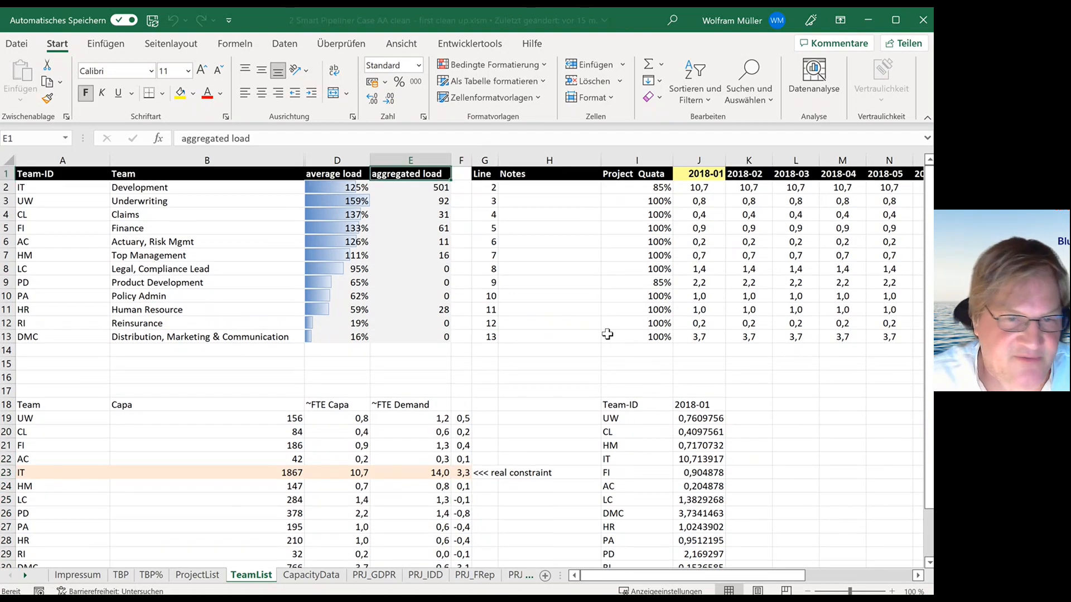
{"action": "key", "text": "Left"}
{"action": "key", "text": "Left"}
{"action": "key", "text": "Left"}
{"action": "key", "text": "Down"}
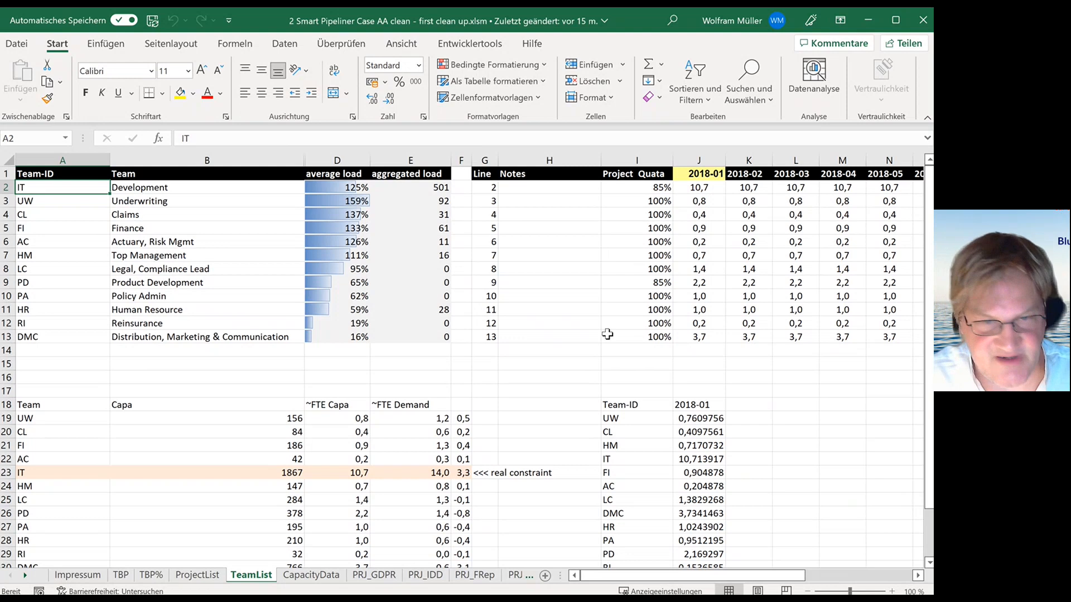
{"action": "key", "text": "Up"}
{"action": "key", "text": "Down"}
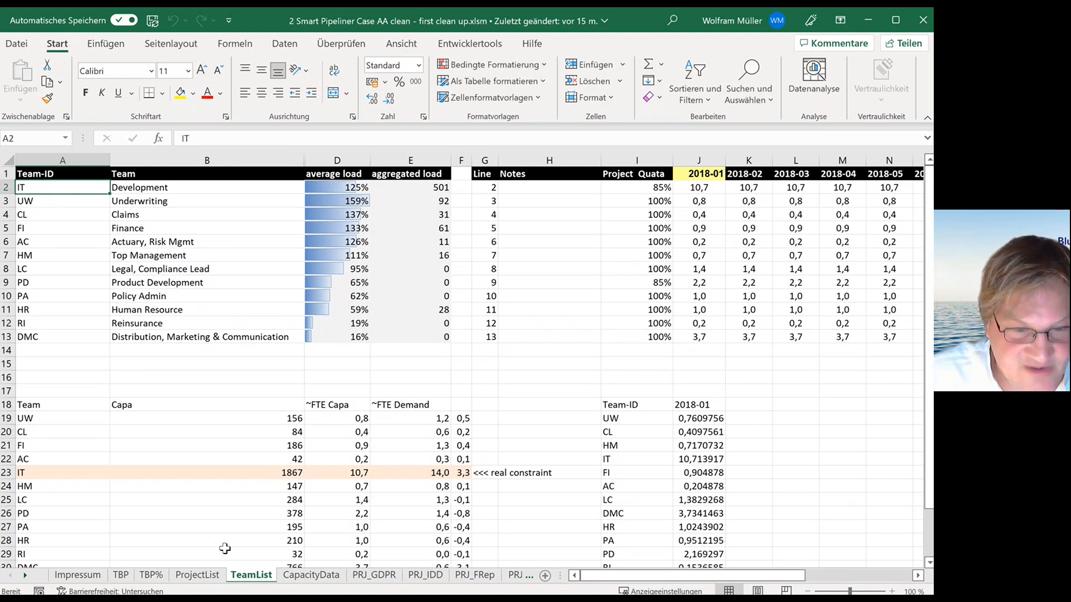
Step: Generate the Team Balancing Plan from the ProjectList and select the first IT project's 2018-01 value, C5
{"action": "left_click", "coordinate": [198, 575]}
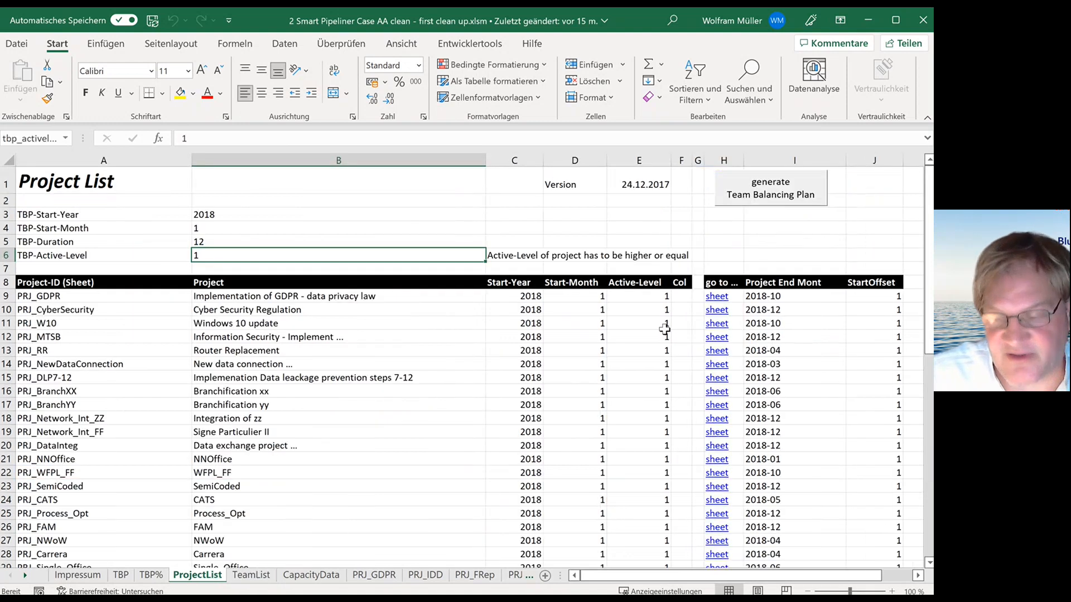
{"action": "left_click", "coordinate": [792, 194]}
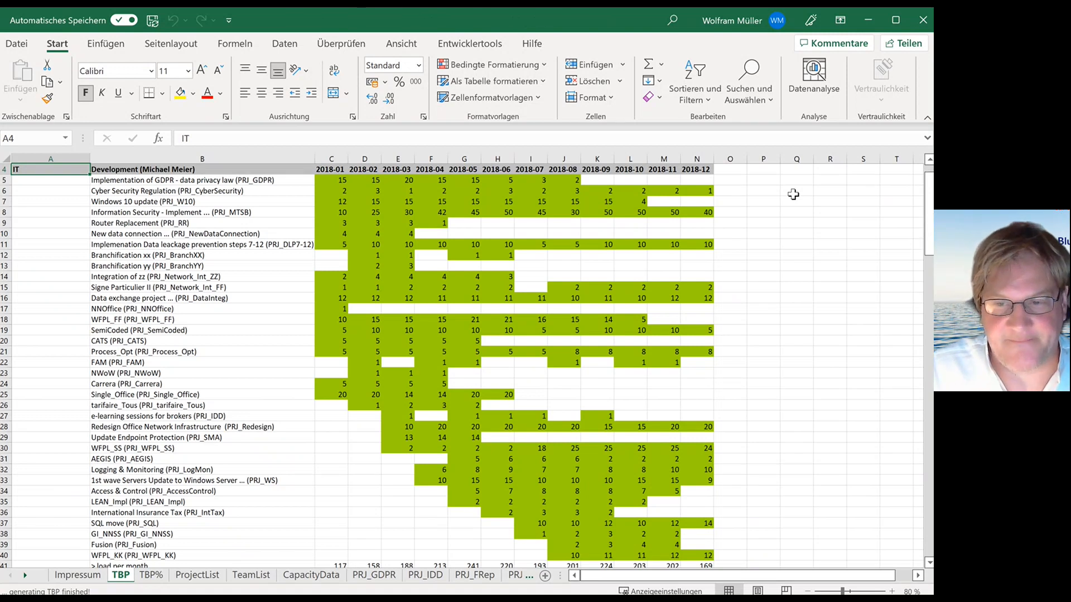
{"action": "left_click", "coordinate": [339, 183]}
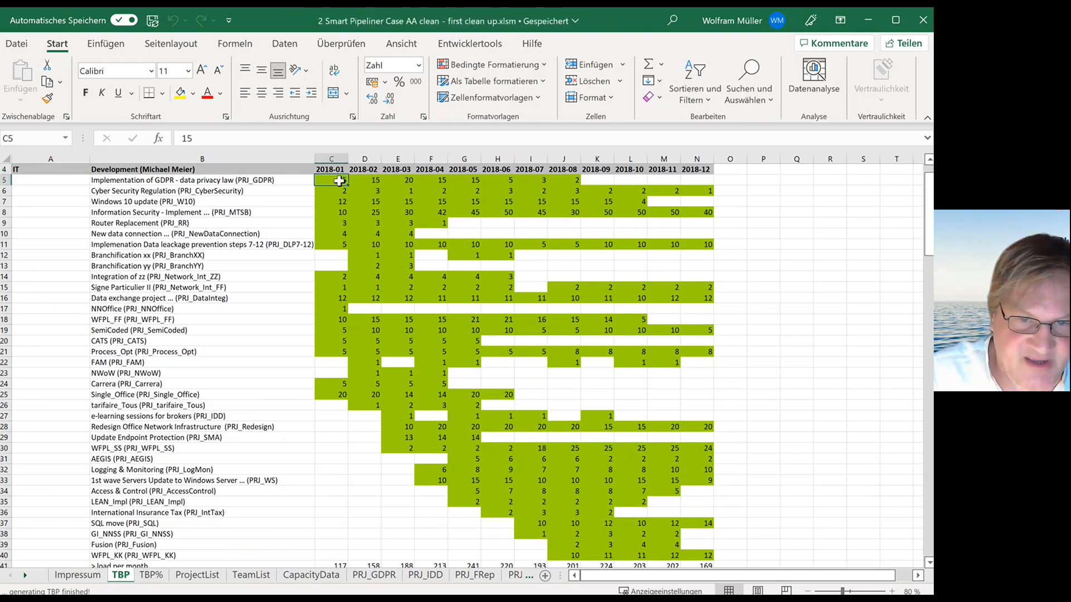
Step: Collapse the ribbon and select the IT team's load factors from 2018-03 to 2018-11, E44:M44
{"action": "scroll", "coordinate": [341, 190], "scroll_direction": "down", "scroll_amount": 1}
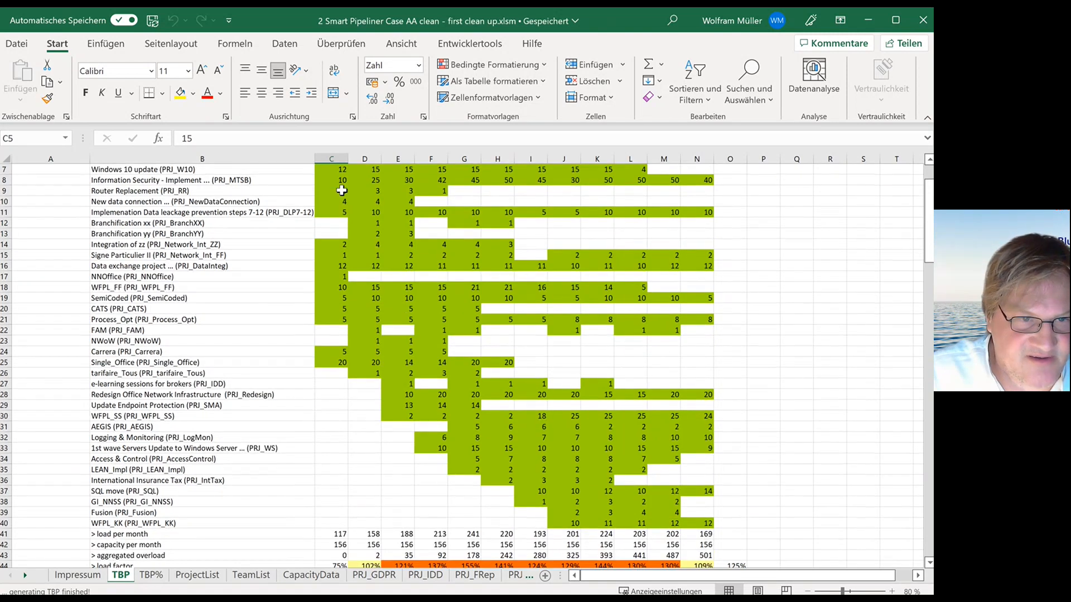
{"action": "double_click", "coordinate": [56, 49]}
{"action": "left_click", "coordinate": [413, 499]}
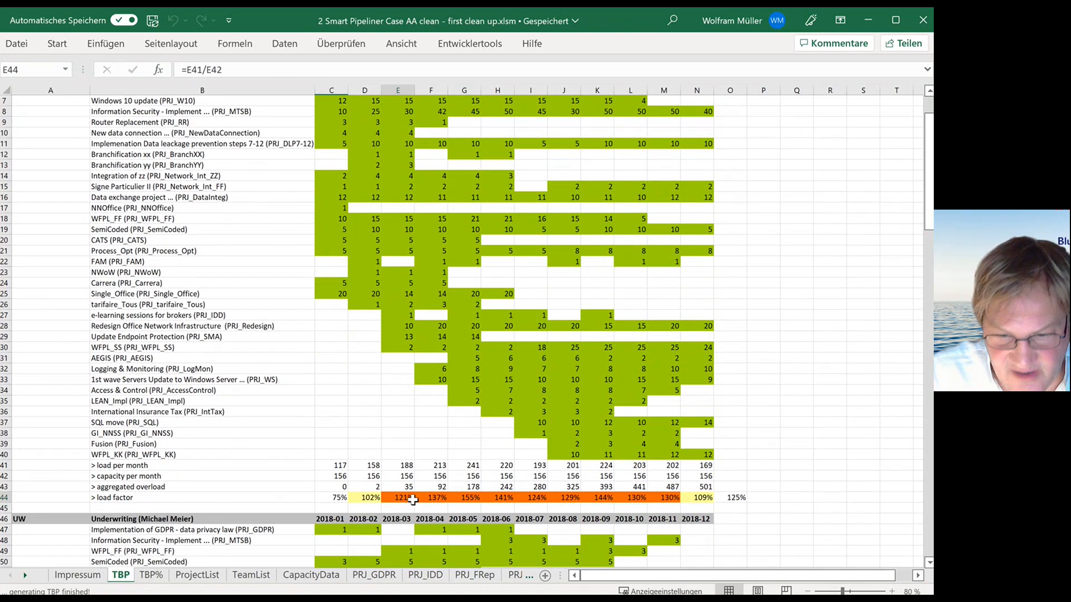
{"action": "left_click_drag", "start_coordinate": [413, 500], "coordinate": [661, 498]}
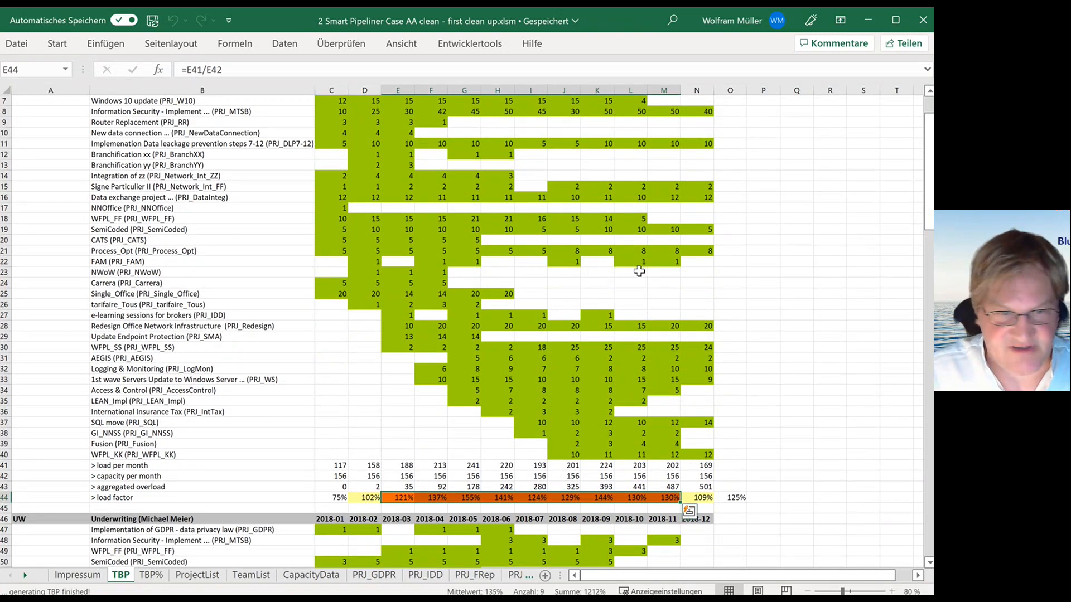
Step: Go to the data leakage prevention project (PRJ_DLP7-12) in the IT block, ending at its name in B11
{"action": "left_click", "coordinate": [464, 208]}
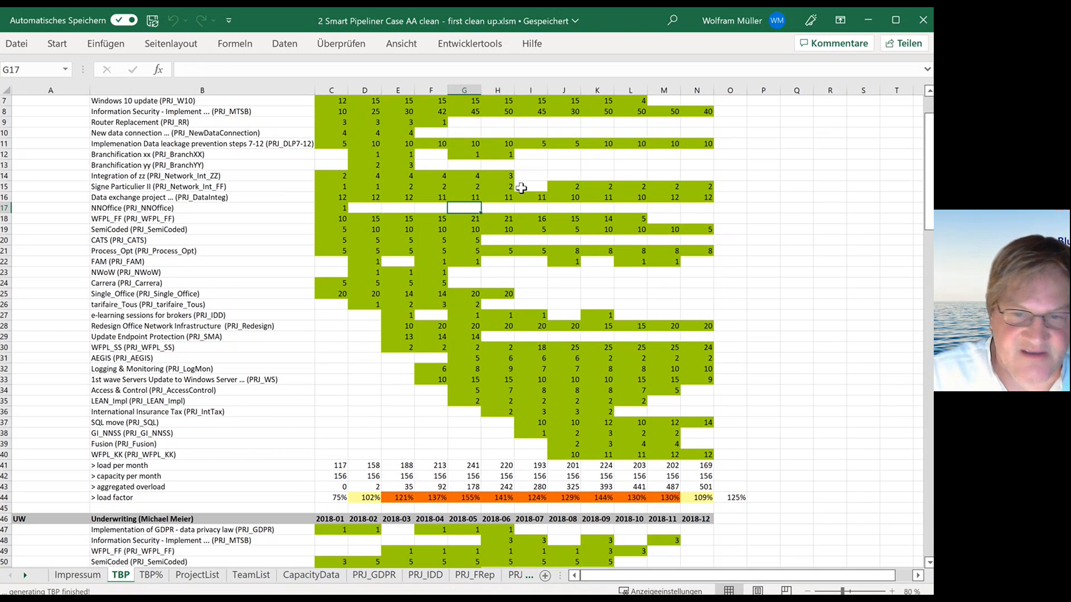
{"action": "key", "text": "Up"}
{"action": "key", "text": "Up"}
{"action": "key", "text": "Up"}
{"action": "key", "text": "Up"}
{"action": "key", "text": "Up"}
{"action": "key", "text": "Up"}
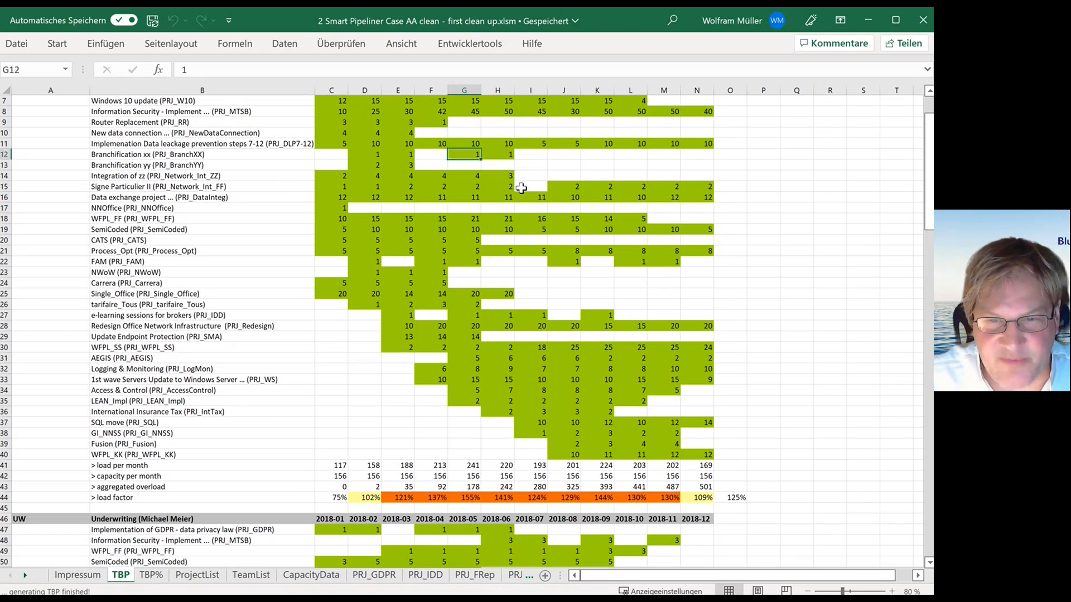
{"action": "key", "text": "Left"}
{"action": "key", "text": "Left"}
{"action": "key", "text": "Left"}
{"action": "key", "text": "Left"}
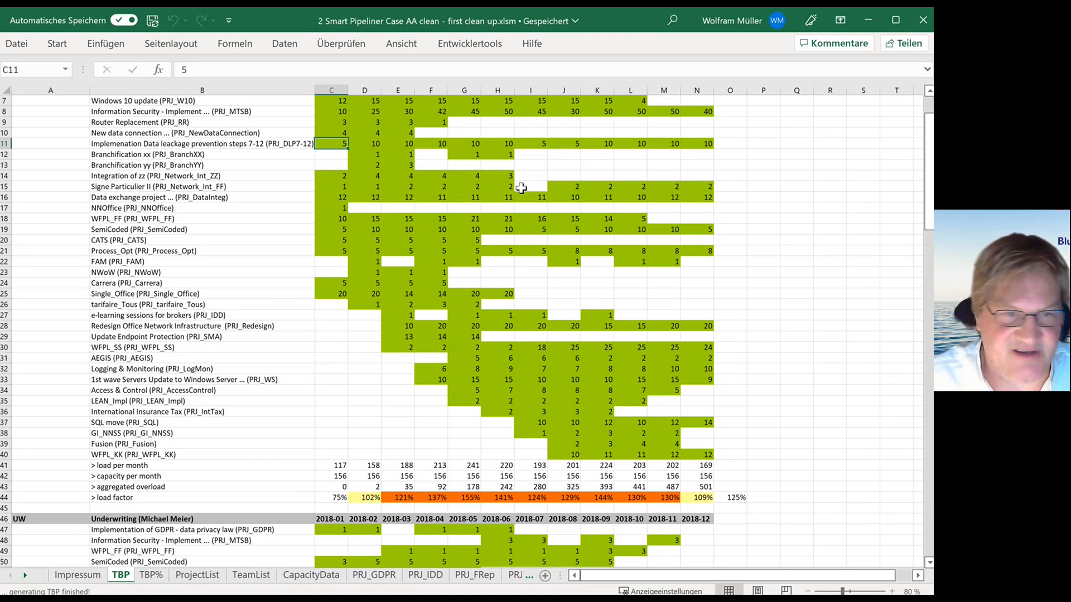
{"action": "key", "text": "Left"}
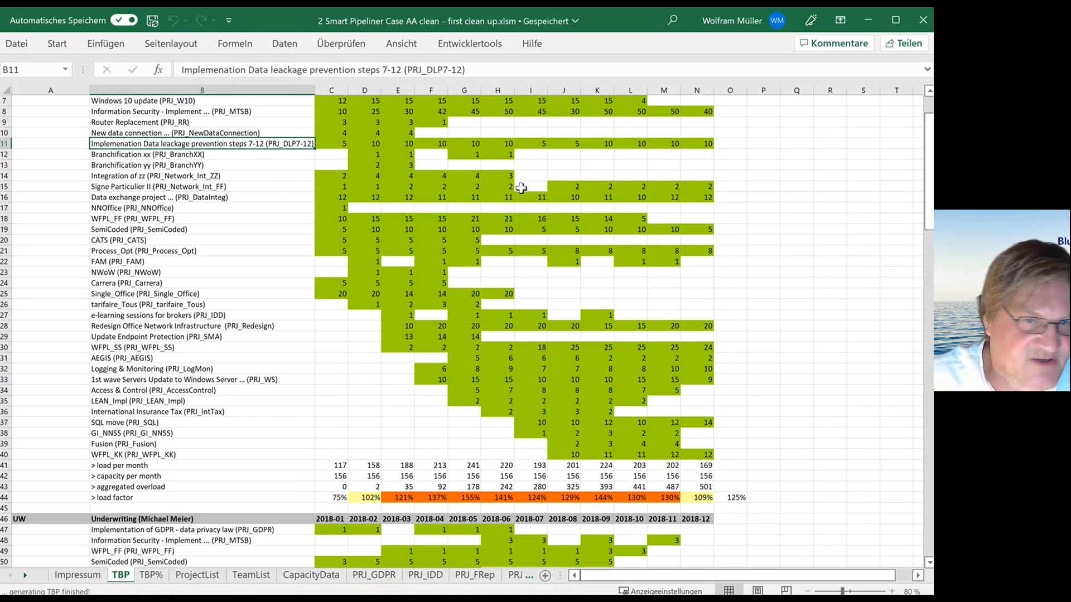
Step: Follow PRJ_DLP7-12's monthly IT effort from 2018-01 to 2018-06 and return to 2018-01, C11
{"action": "key", "text": "Right"}
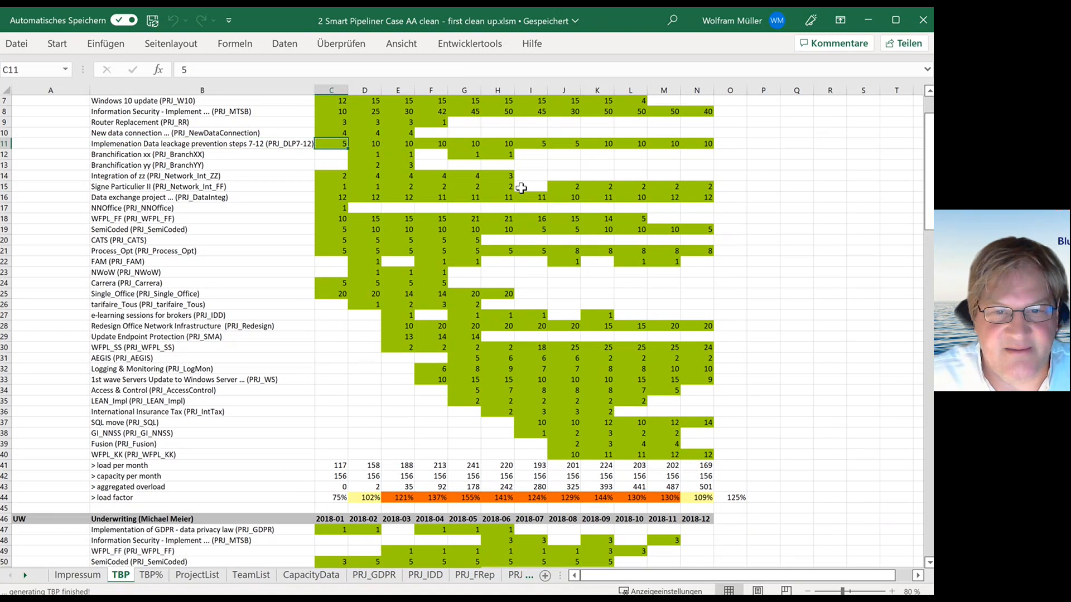
{"action": "key", "text": "Right"}
{"action": "key", "text": "Right"}
{"action": "key", "text": "Right"}
{"action": "key", "text": "Right"}
{"action": "key", "text": "Right"}
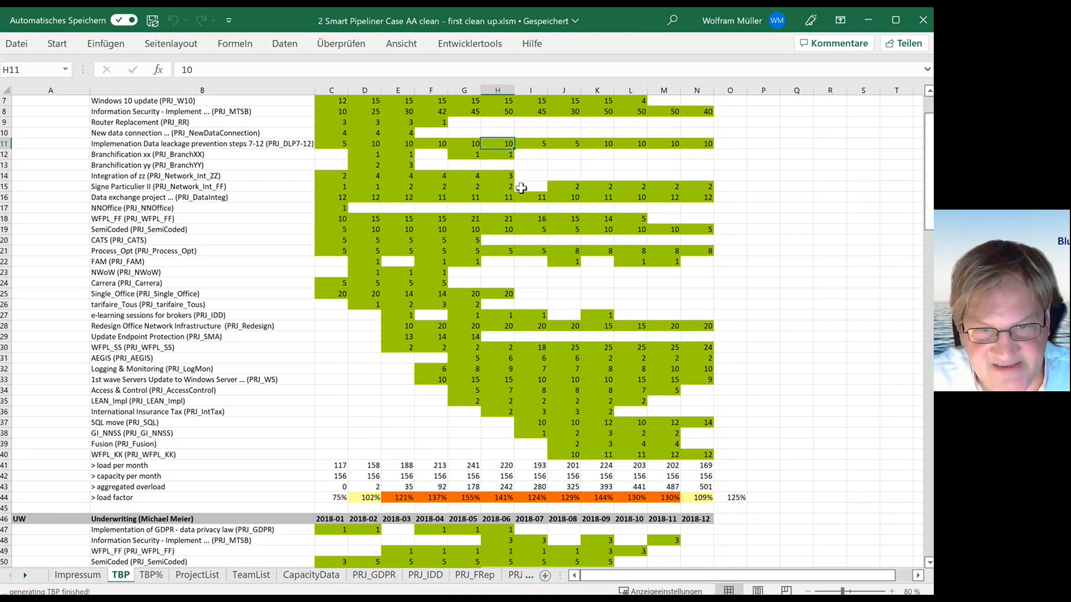
{"action": "key", "text": "Left"}
{"action": "key", "text": "Left"}
{"action": "key", "text": "Left"}
{"action": "key", "text": "Left"}
{"action": "key", "text": "Left"}
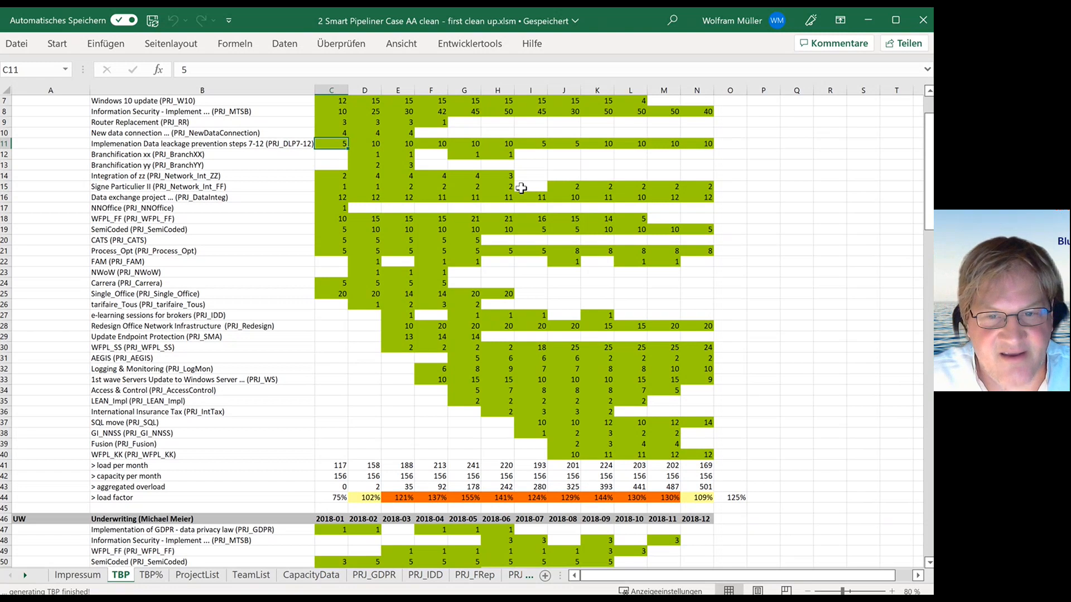
Step: Go through PRJ_DLP7-12's monthly IT effort again from 2018-01 up to 2018-07, I11
{"action": "key", "text": "Right"}
{"action": "key", "text": "Right"}
{"action": "key", "text": "Right"}
{"action": "key", "text": "Right"}
{"action": "key", "text": "Right"}
{"action": "key", "text": "Right"}
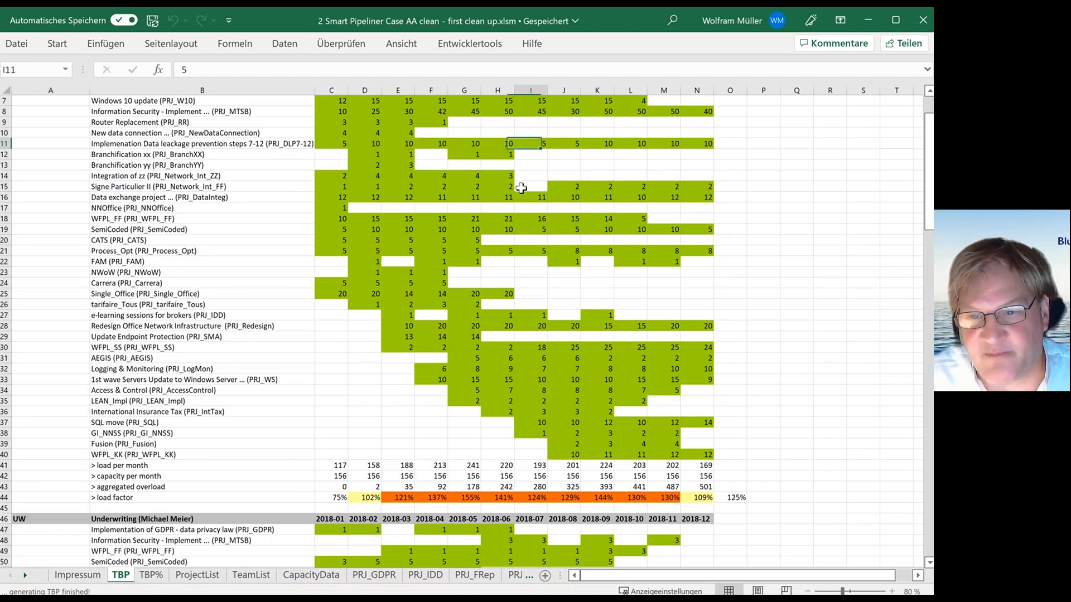
Step: Follow PRJ_DLP7-12's monthly IT effort from 2018-07 to 2018-12 and return to 2018-07, I11
{"action": "key", "text": "Right"}
{"action": "key", "text": "Right"}
{"action": "key", "text": "Right"}
{"action": "key", "text": "Right"}
{"action": "key", "text": "Right"}
{"action": "key", "text": "Left"}
{"action": "key", "text": "Left"}
{"action": "key", "text": "Left"}
{"action": "key", "text": "Left"}
{"action": "key", "text": "Left"}
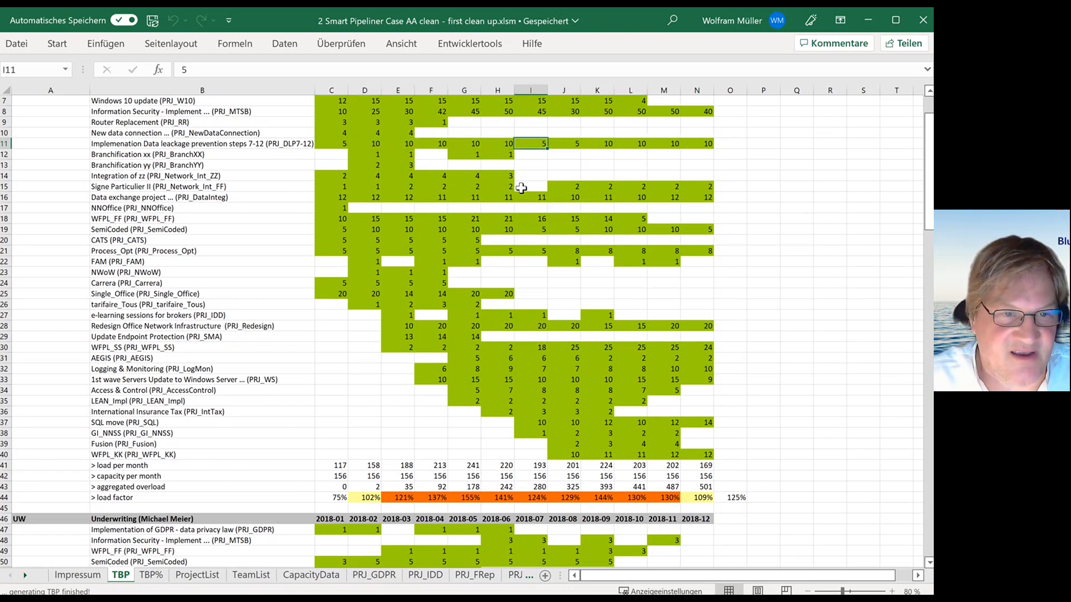
Step: Go to the IT effort of the Router Replacement project (PRJ_RR) in 2018-01, C9
{"action": "key", "text": "Up"}
{"action": "key", "text": "Up"}
{"action": "key", "text": "Left"}
{"action": "key", "text": "Left"}
{"action": "key", "text": "Left"}
{"action": "key", "text": "Left"}
{"action": "key", "text": "Left"}
{"action": "key", "text": "Left"}
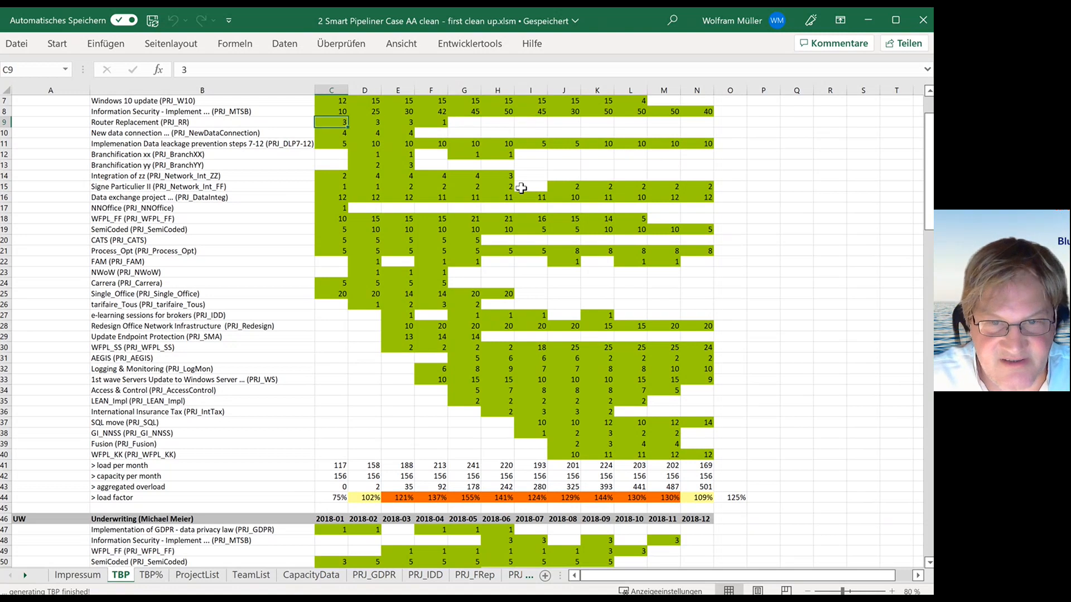
Step: Follow PRJ_RR's monthly IT effort from 2018-01 to 2018-04 and back, going through it twice
{"action": "key", "text": "Right"}
{"action": "key", "text": "Right"}
{"action": "key", "text": "Right"}
{"action": "key", "text": "Left"}
{"action": "key", "text": "Left"}
{"action": "key", "text": "Left"}
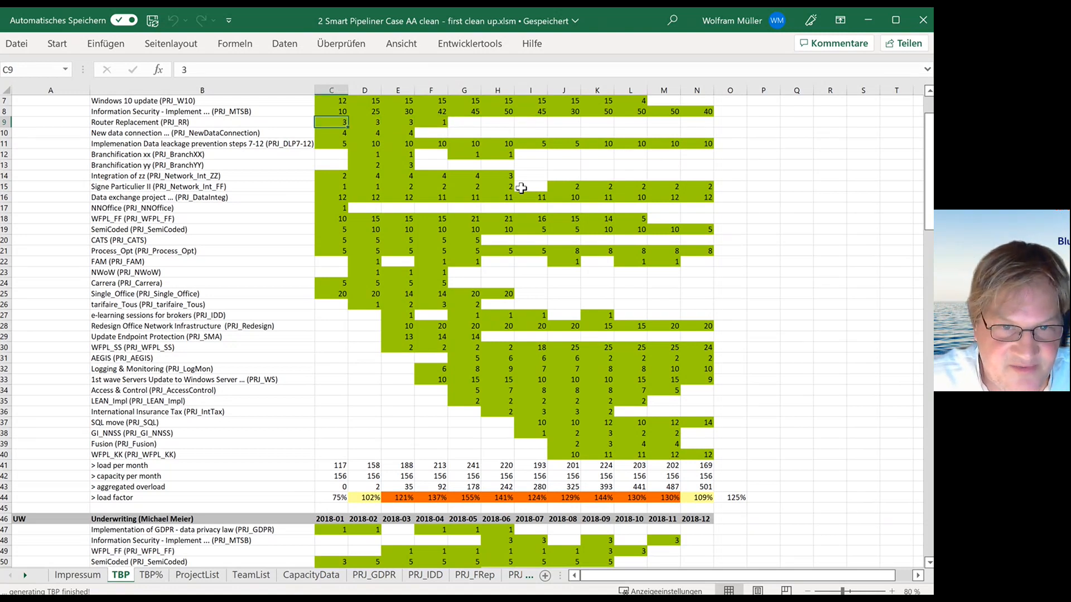
{"action": "key", "text": "Right"}
{"action": "key", "text": "Right"}
{"action": "key", "text": "Right"}
{"action": "key", "text": "Left"}
{"action": "key", "text": "Left"}
{"action": "key", "text": "Left"}
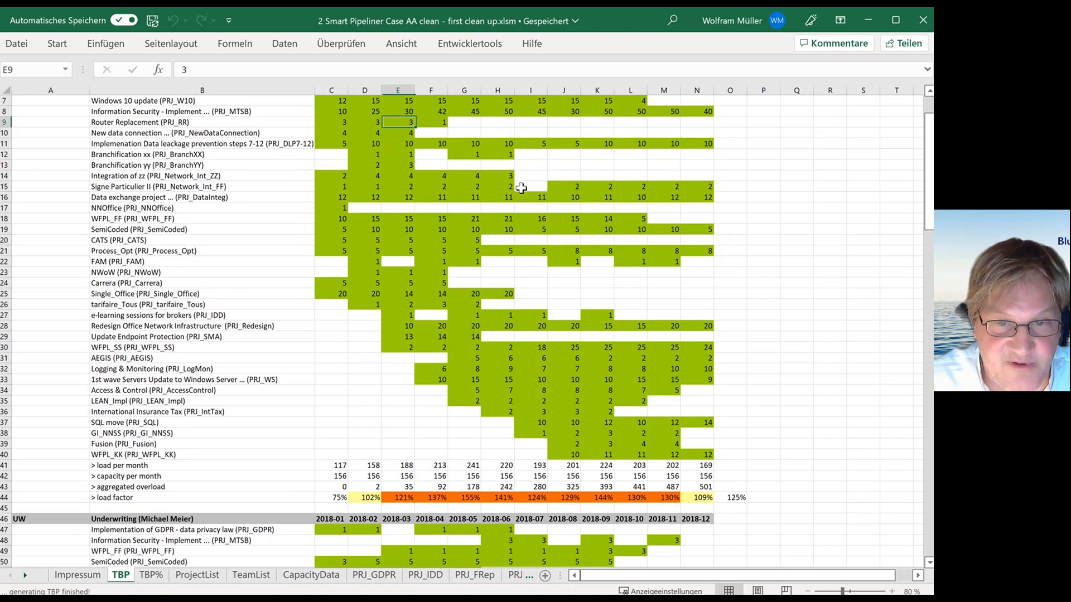
Step: Go to the IT effort of the data exchange project (PRJ_DataInteg) in 2018-01, C16
{"action": "key", "text": "Down"}
{"action": "key", "text": "Down"}
{"action": "key", "text": "Down"}
{"action": "key", "text": "Down"}
{"action": "key", "text": "Down"}
{"action": "key", "text": "Down"}
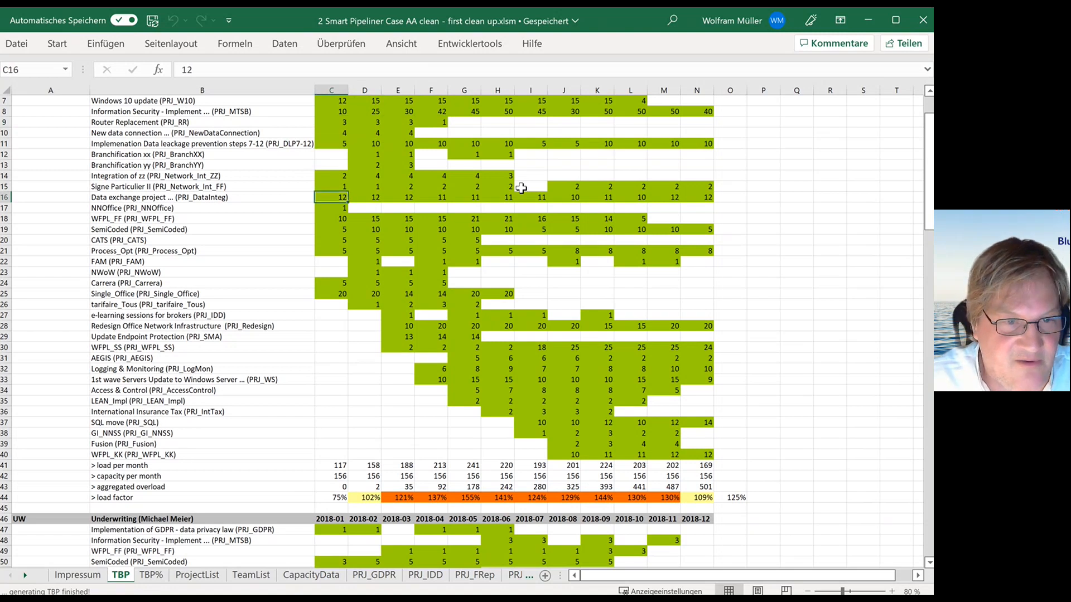
Step: Examine how the monthly IT effort of PRJ_DataInteg and the neighbouring PRJ_Network_Int_FF is spread over 2018
{"action": "key", "text": "Right"}
{"action": "key", "text": "Right"}
{"action": "key", "text": "Right"}
{"action": "key", "text": "Right"}
{"action": "key", "text": "Right"}
{"action": "key", "text": "Right"}
{"action": "key", "text": "Right"}
{"action": "key", "text": "Right"}
{"action": "key", "text": "Right"}
{"action": "key", "text": "Right"}
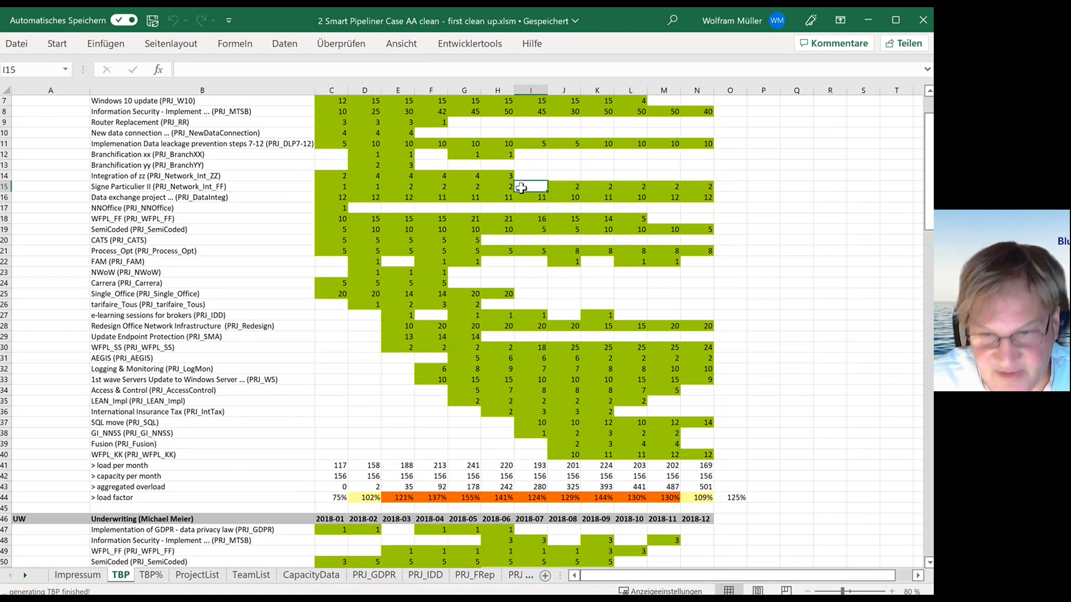
{"action": "key", "text": "Right"}
{"action": "key", "text": "Right"}
{"action": "key", "text": "Left"}
{"action": "key", "text": "Left"}
{"action": "key", "text": "Left"}
{"action": "key", "text": "Left"}
Step: Go to the IT effort row of the Process_Opt project and return to its first month, C21
{"action": "key", "text": "Down"}
{"action": "key", "text": "Down"}
{"action": "key", "text": "Down"}
{"action": "key", "text": "Down"}
{"action": "key", "text": "Down"}
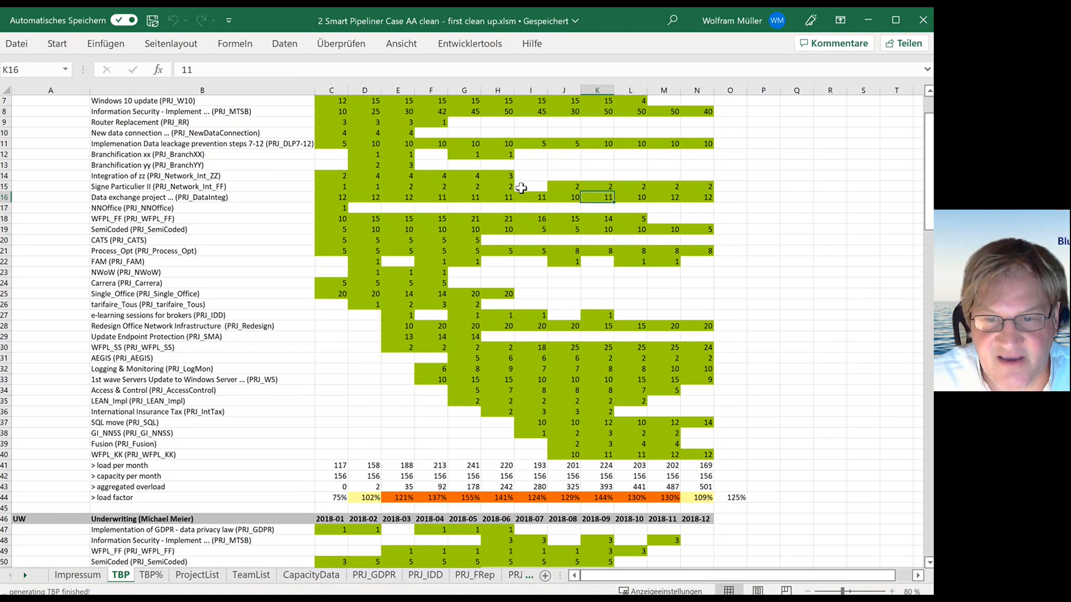
{"action": "key", "text": "Down"}
{"action": "key", "text": "Left"}
{"action": "key", "text": "Left"}
{"action": "key", "text": "Left"}
{"action": "key", "text": "Left"}
{"action": "key", "text": "Left"}
{"action": "key", "text": "Left"}
{"action": "key", "text": "Left"}
{"action": "key", "text": "Left"}
{"action": "key", "text": "Left"}
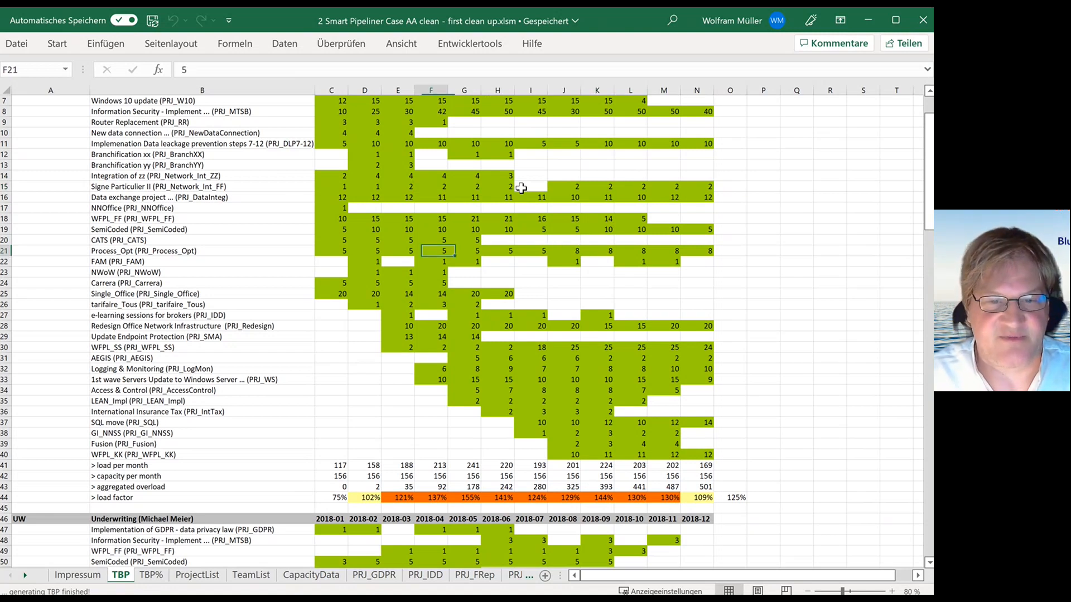
{"action": "key", "text": "Right"}
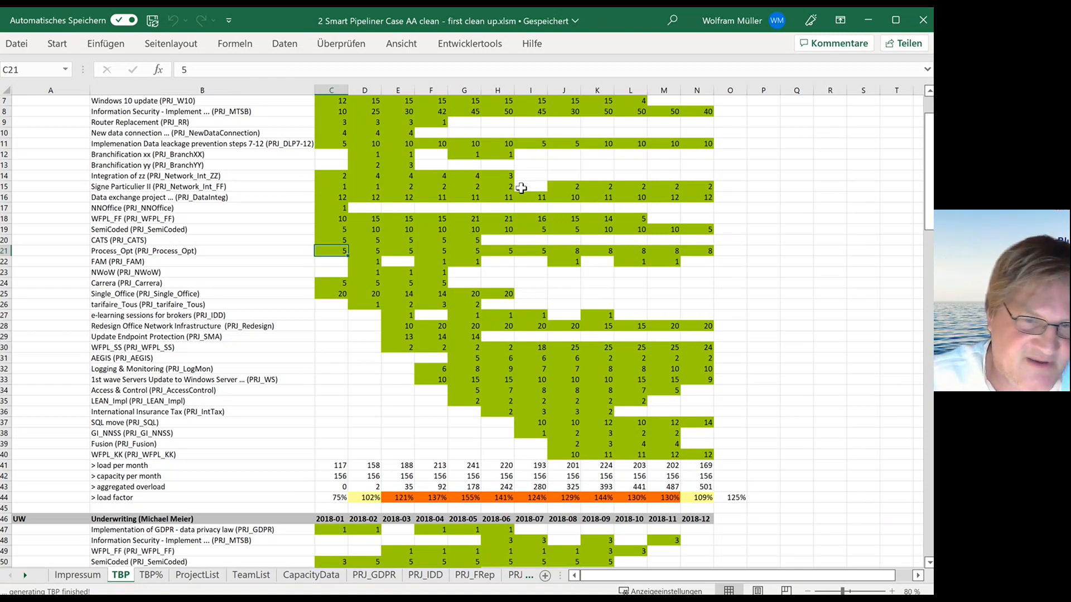
Step: Point out the Process_Opt project by selecting its name in B21
{"action": "key", "text": "Left"}
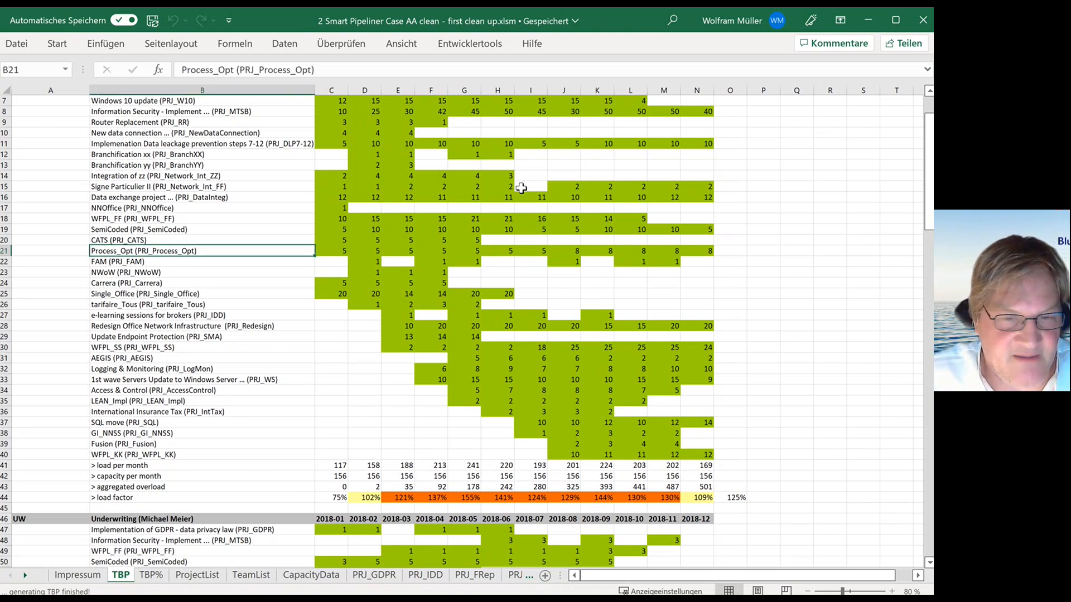
{"action": "key", "text": "Right"}
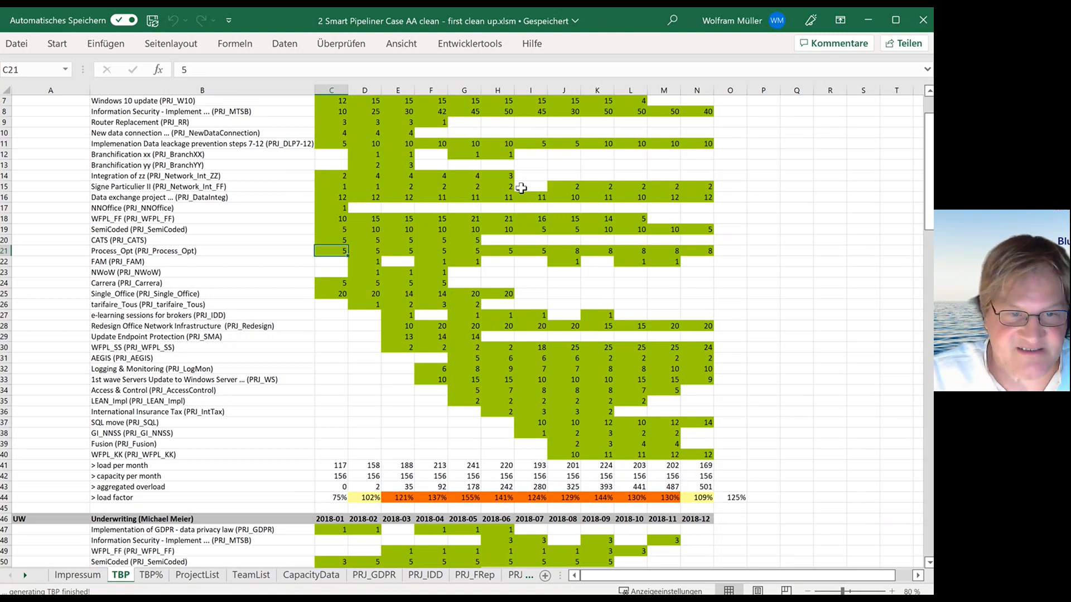
{"action": "key", "text": "Left"}
{"action": "key", "text": "Left"}
{"action": "key", "text": "Right"}
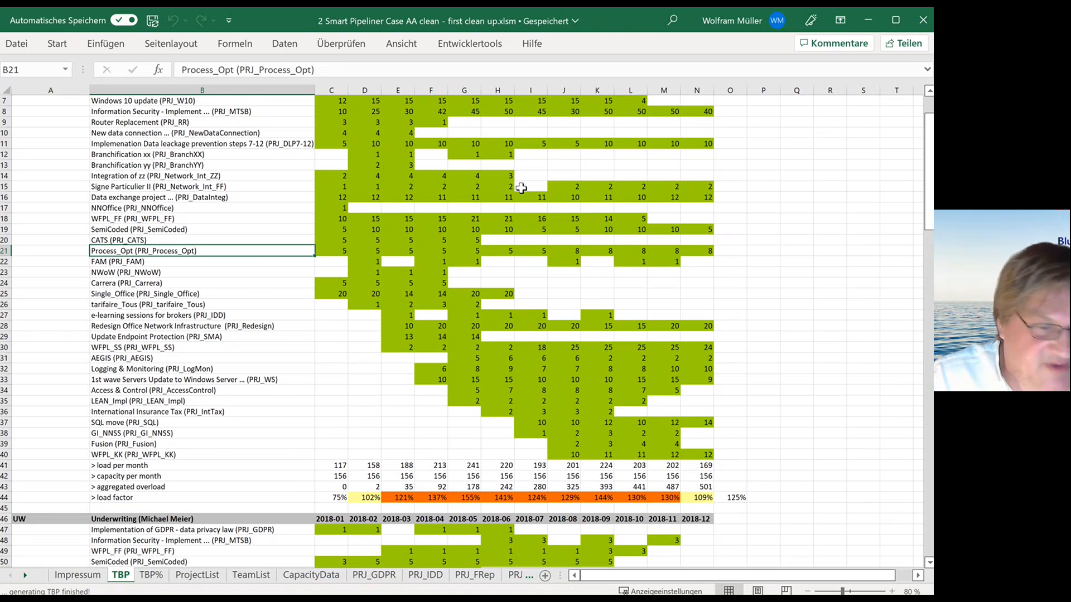
Step: Find PRJ_Process_Opt in the ProjectList sheet, check its row up to the Active-Level, and open its linked project sheet
{"action": "left_click", "coordinate": [196, 575]}
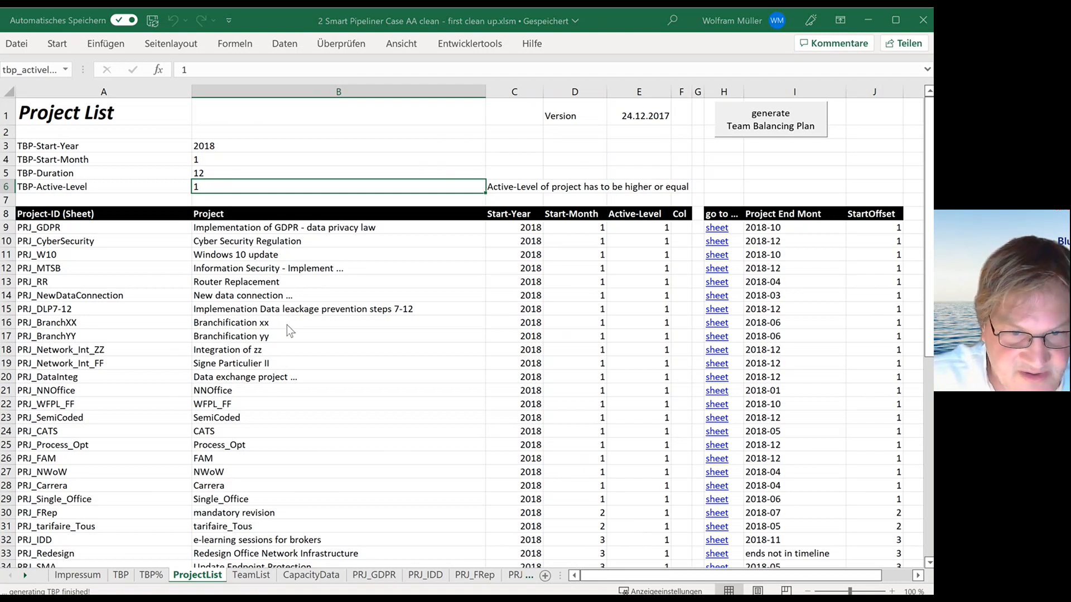
{"action": "key", "text": "Return"}
{"action": "key", "text": "Escape"}
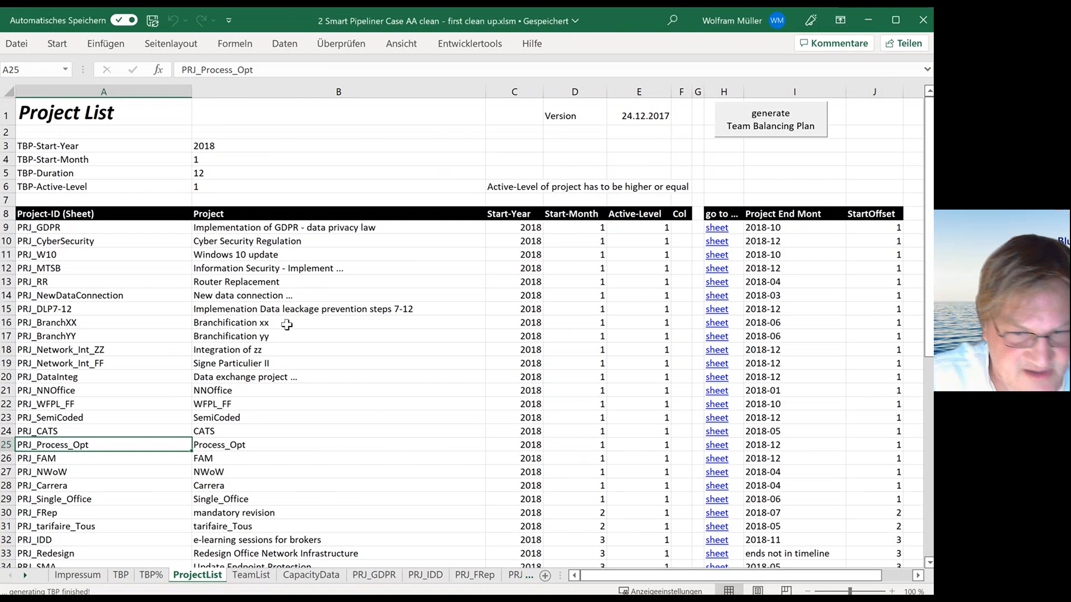
{"action": "key", "text": "Right"}
{"action": "key", "text": "Right"}
{"action": "key", "text": "Right"}
{"action": "key", "text": "Right"}
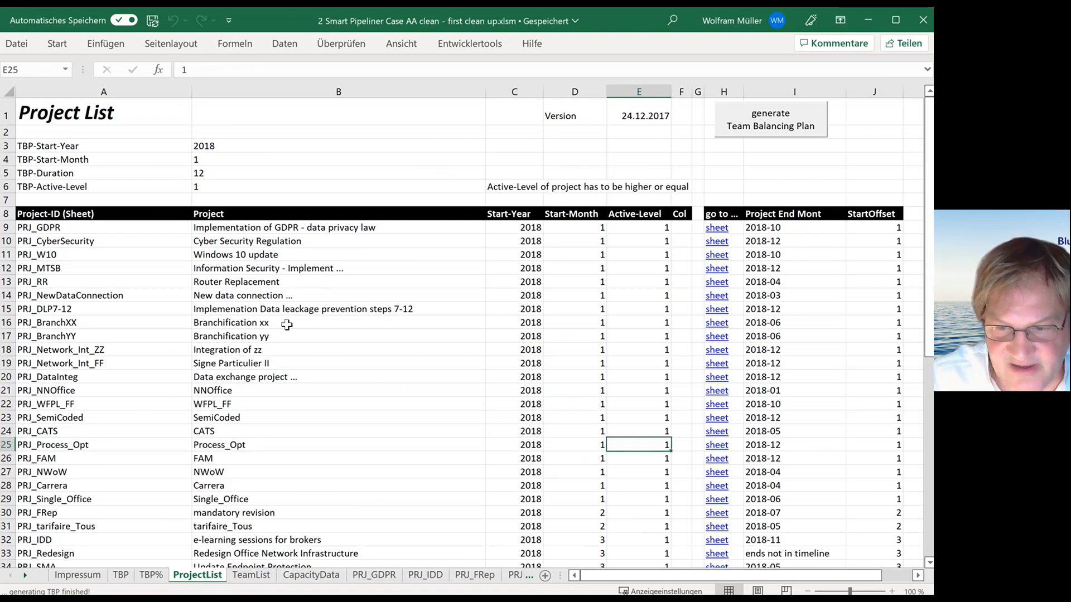
{"action": "left_click", "coordinate": [721, 445]}
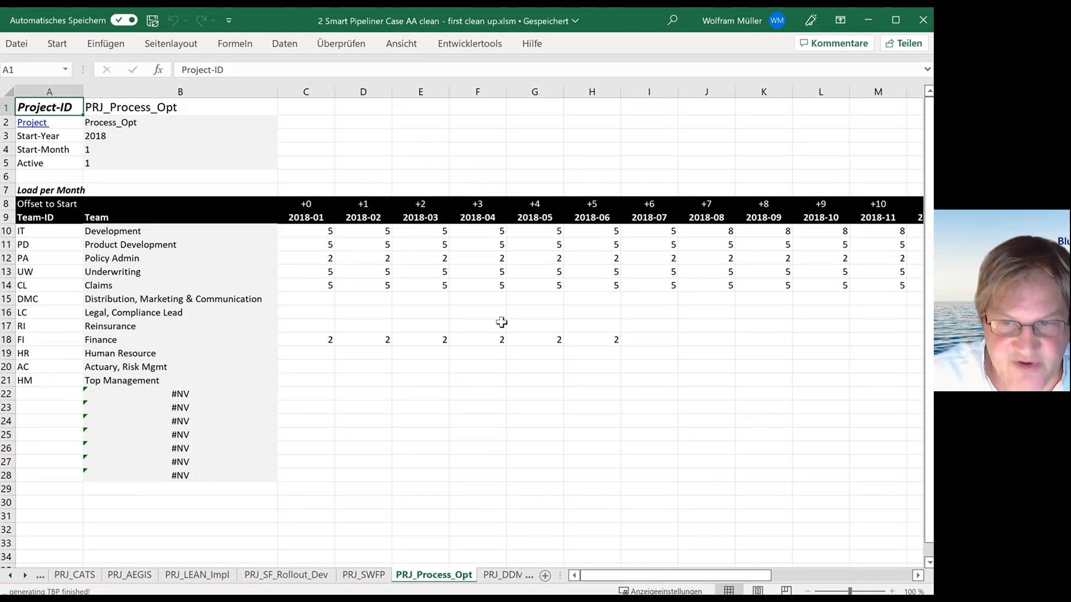
Step: Go to the IT team's 2018-01 load on the PRJ_Process_Opt sheet, C10
{"action": "left_click", "coordinate": [651, 301]}
{"action": "key", "text": "Up"}
{"action": "key", "text": "Up"}
{"action": "key", "text": "Up"}
{"action": "key", "text": "Up"}
{"action": "key", "text": "Up"}
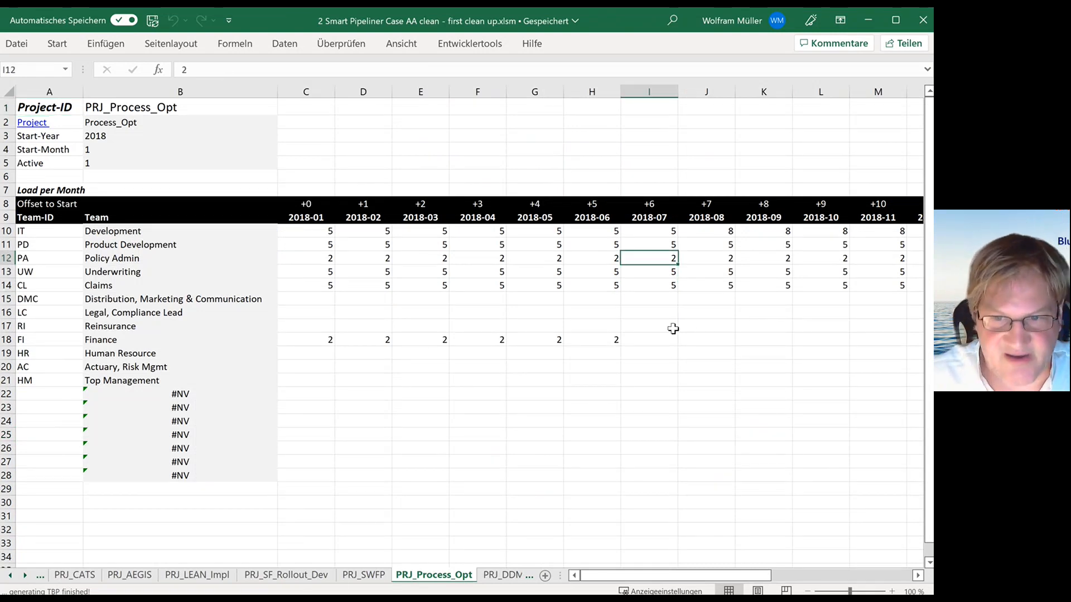
{"action": "key", "text": "Left"}
{"action": "key", "text": "Left"}
{"action": "key", "text": "Left"}
{"action": "key", "text": "Left"}
{"action": "key", "text": "Left"}
{"action": "key", "text": "Left"}
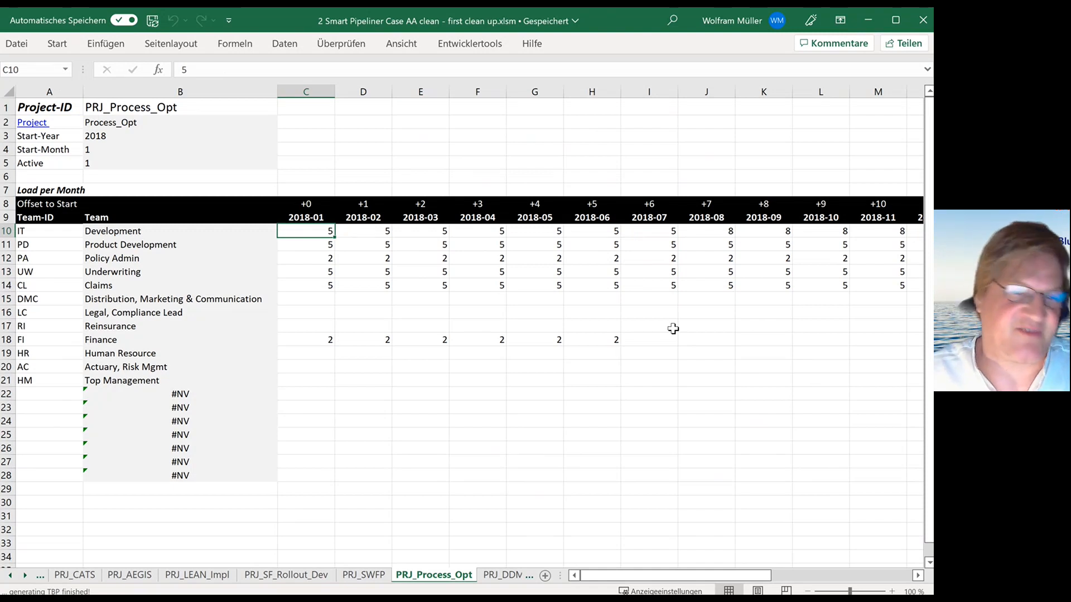
Step: Follow the IT team's load from 2018-01 to 2018-03 and return to C10
{"action": "key", "text": "Right"}
{"action": "key", "text": "Right"}
{"action": "key", "text": "Left"}
{"action": "key", "text": "Left"}
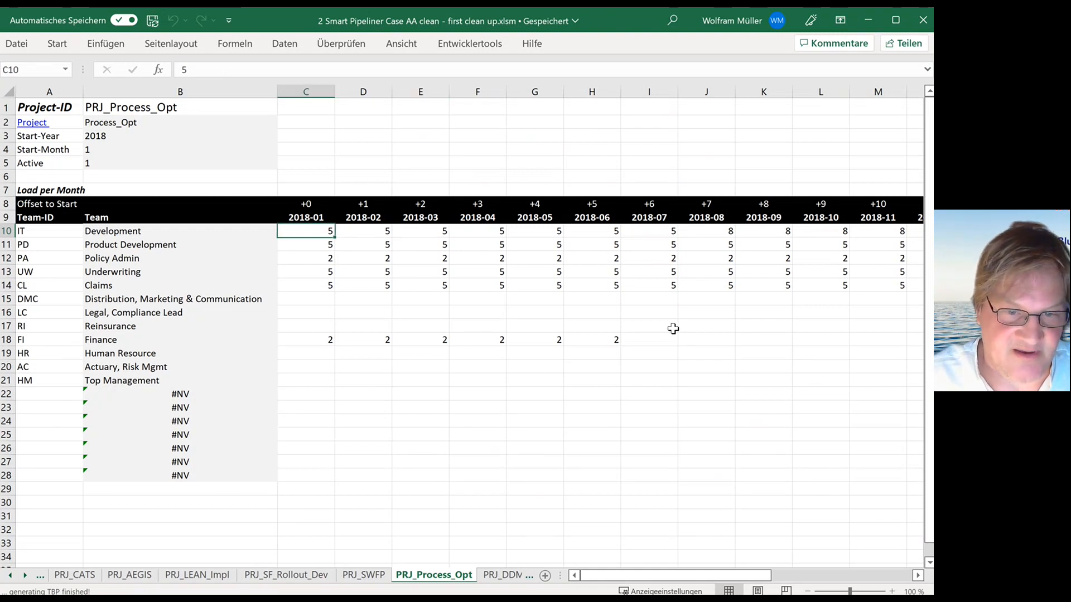
Step: Copy the Team-IDs and team names from IT to HM, A10:B21
{"action": "key", "text": "Down"}
{"action": "key", "text": "Down"}
{"action": "key", "text": "Down"}
{"action": "key", "text": "Down"}
{"action": "key", "text": "Down"}
{"action": "key", "text": "Down"}
{"action": "key", "text": "Down"}
{"action": "key", "text": "Down"}
{"action": "key", "text": "Down"}
{"action": "key", "text": "Down"}
{"action": "key", "text": "Down"}
{"action": "key", "text": "Left"}
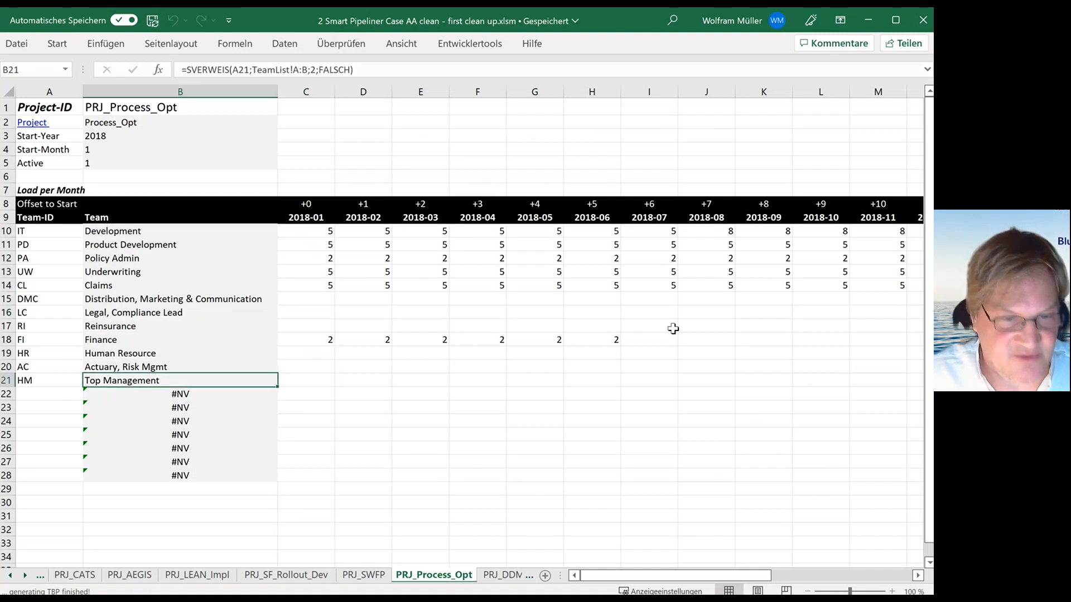
{"action": "key", "text": "shift+Up"}
{"action": "key", "text": "shift+Up"}
{"action": "key", "text": "shift+Up"}
{"action": "key", "text": "shift+Up"}
{"action": "key", "text": "shift+Up"}
{"action": "key", "text": "shift+Up"}
{"action": "key", "text": "shift+Up"}
{"action": "key", "text": "shift+Up"}
{"action": "key", "text": "shift+Up"}
{"action": "key", "text": "shift+Up"}
{"action": "key", "text": "shift+Up"}
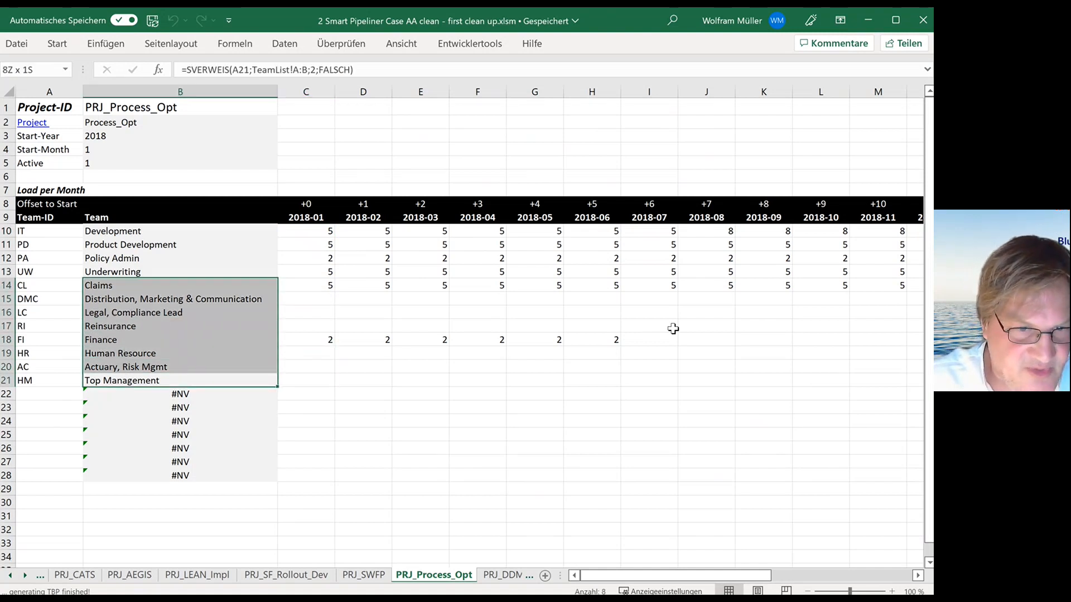
{"action": "key", "text": "shift+Left"}
{"action": "key", "text": "ctrl+c"}
Step: Paste the copied team list as values only below the load table, starting at A23
{"action": "key", "text": "Down"}
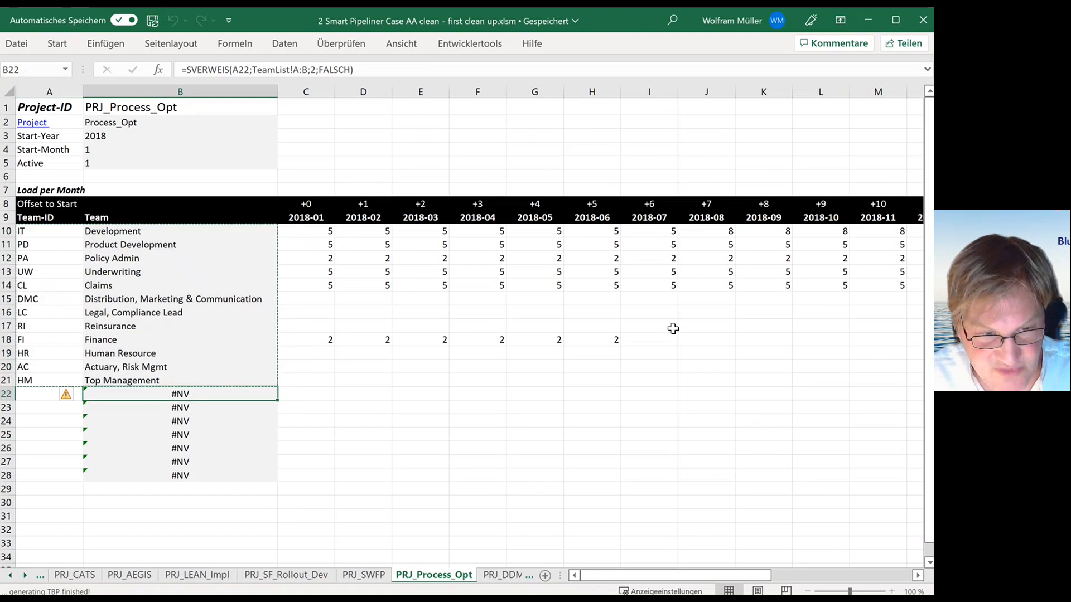
{"action": "key", "text": "Down"}
{"action": "key", "text": "Left"}
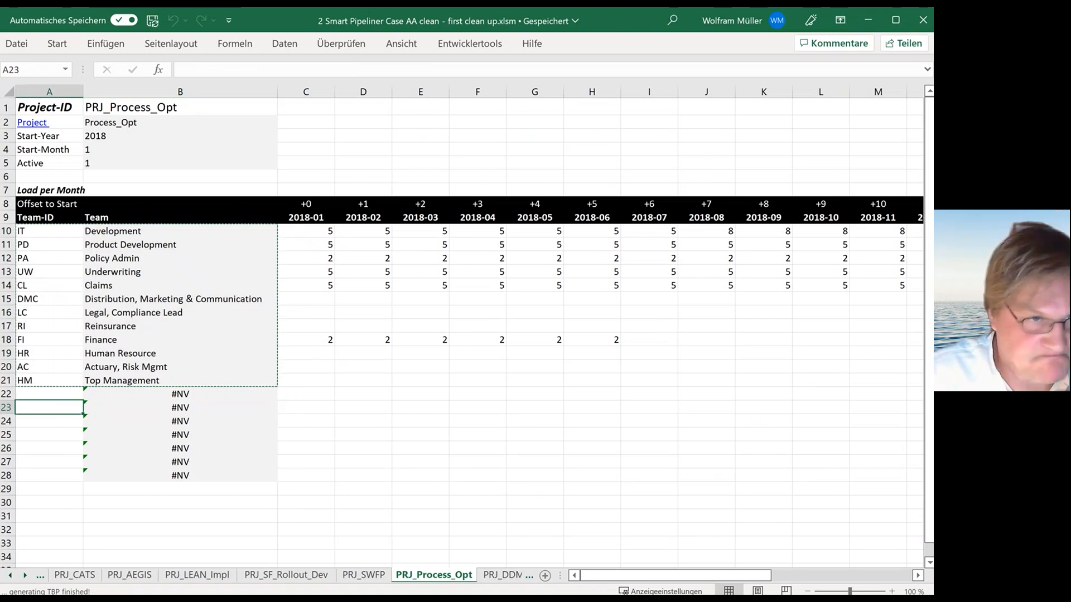
{"action": "left_click", "coordinate": [57, 43]}
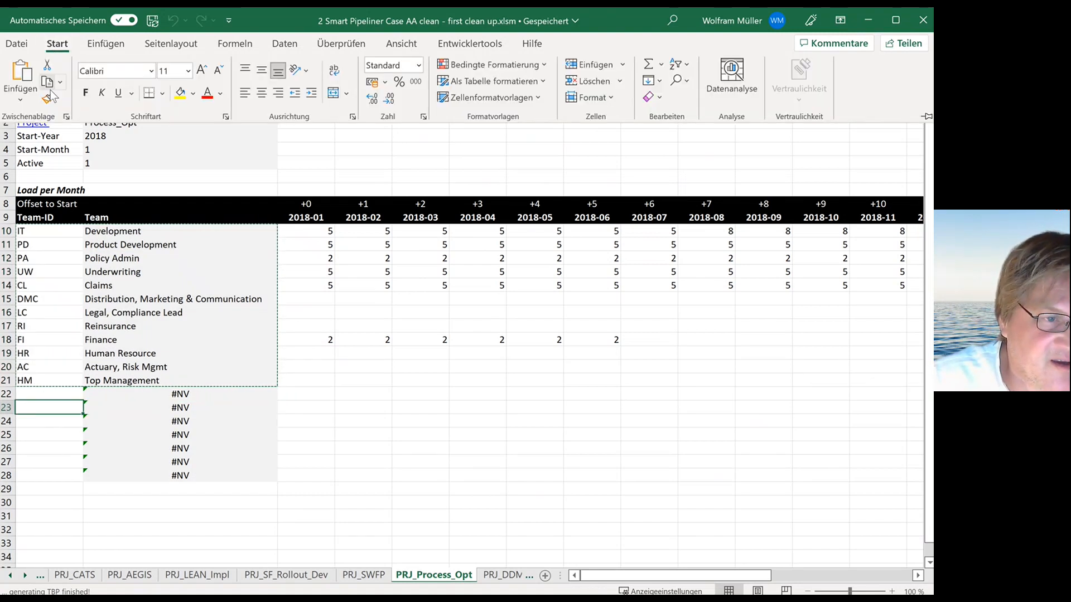
{"action": "left_click", "coordinate": [20, 98]}
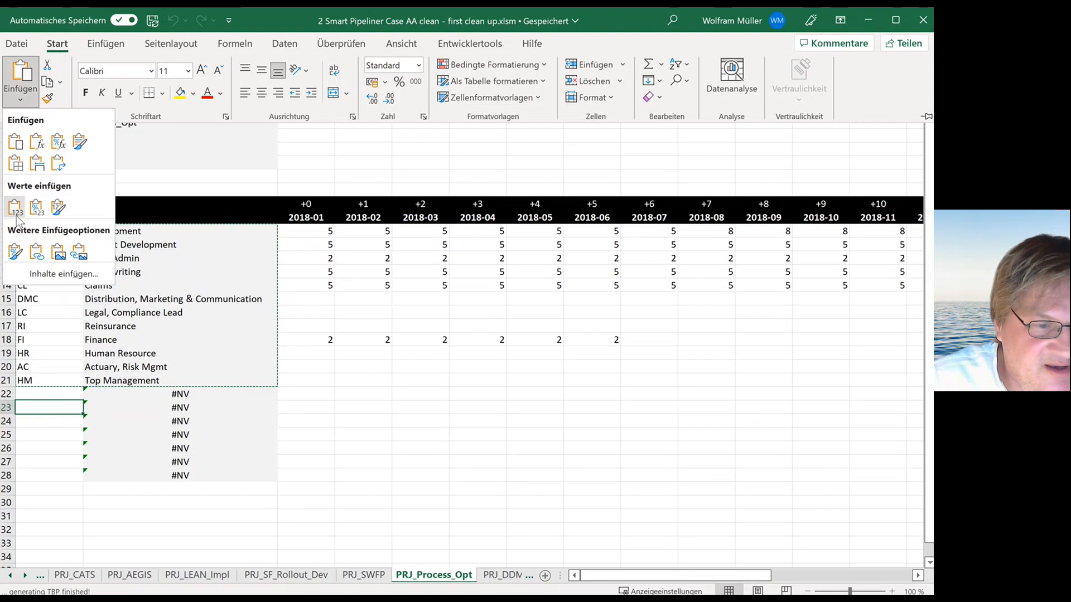
{"action": "left_click", "coordinate": [15, 207]}
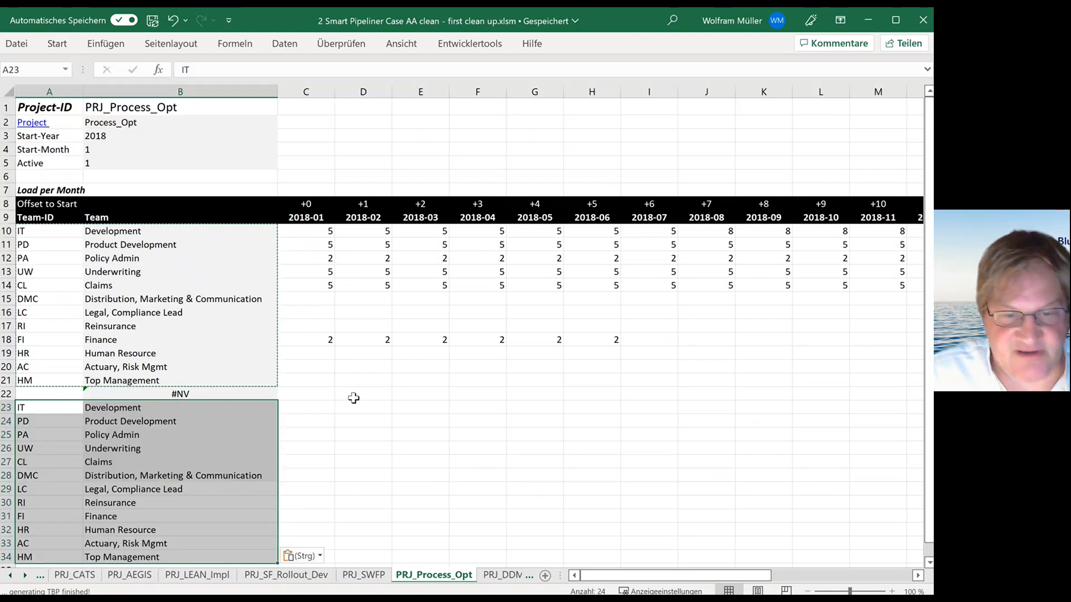
Step: Sum the IT team's load for 2018-01 to 2018-03 in C23 with =summe(C10:E10)
{"action": "left_click", "coordinate": [341, 408]}
{"action": "left_click", "coordinate": [318, 408]}
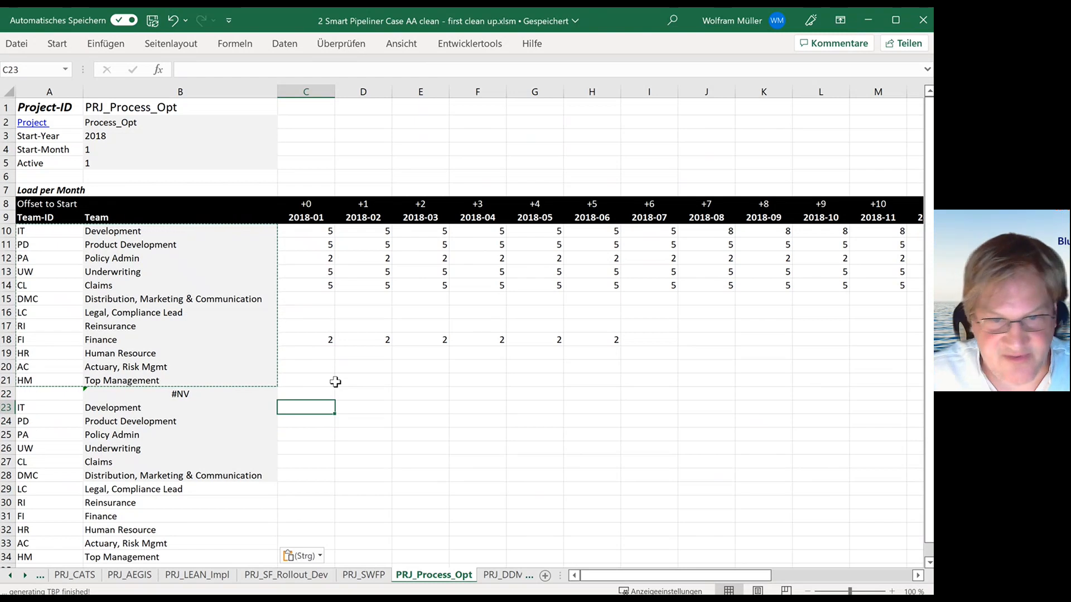
{"action": "left_click_drag", "start_coordinate": [419, 231], "coordinate": [318, 232]}
{"action": "left_click", "coordinate": [304, 409]}
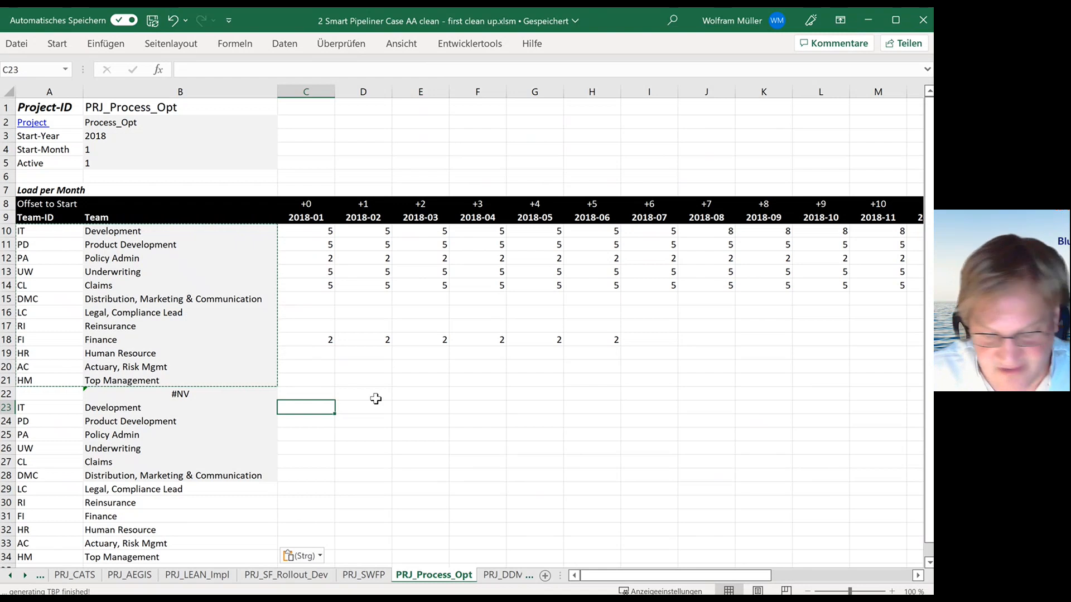
{"action": "type", "text": "="}
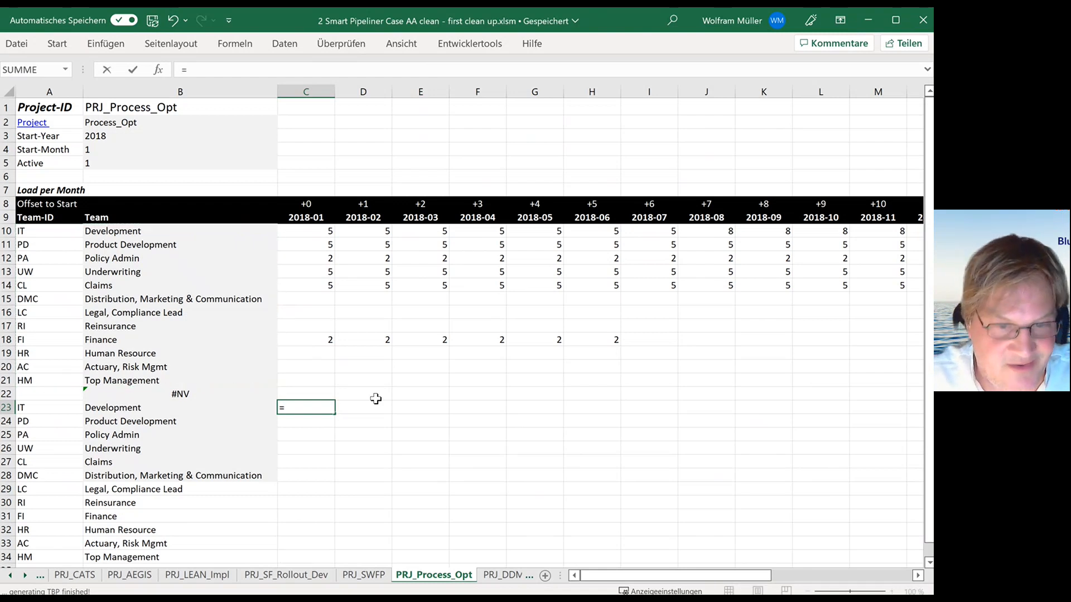
{"action": "type", "text": "summe("}
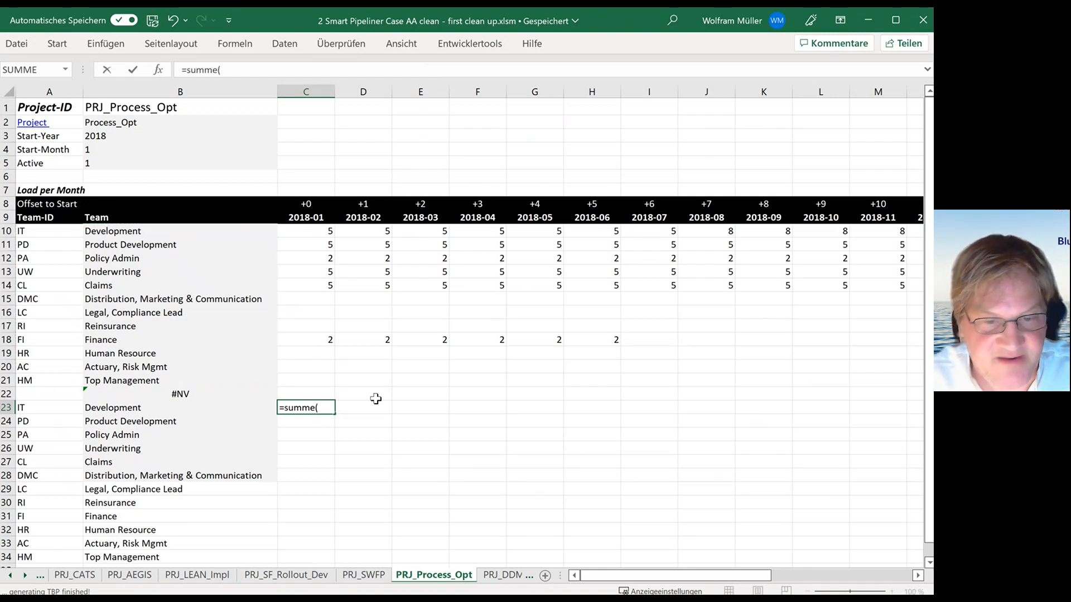
{"action": "left_click_drag", "start_coordinate": [313, 233], "coordinate": [417, 233]}
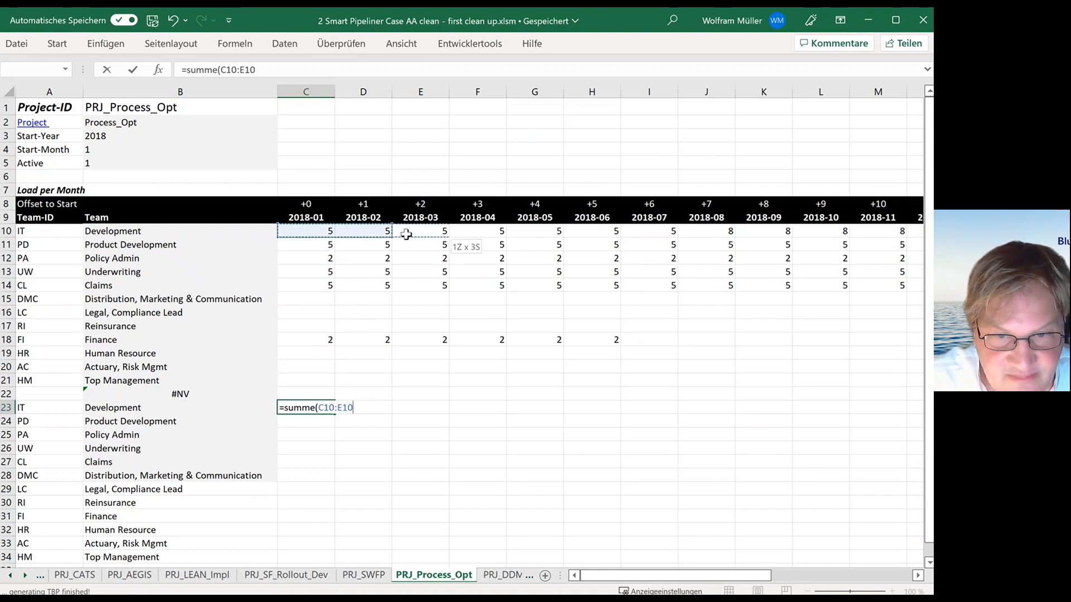
{"action": "key", "text": "Return"}
{"action": "key", "text": "Up"}
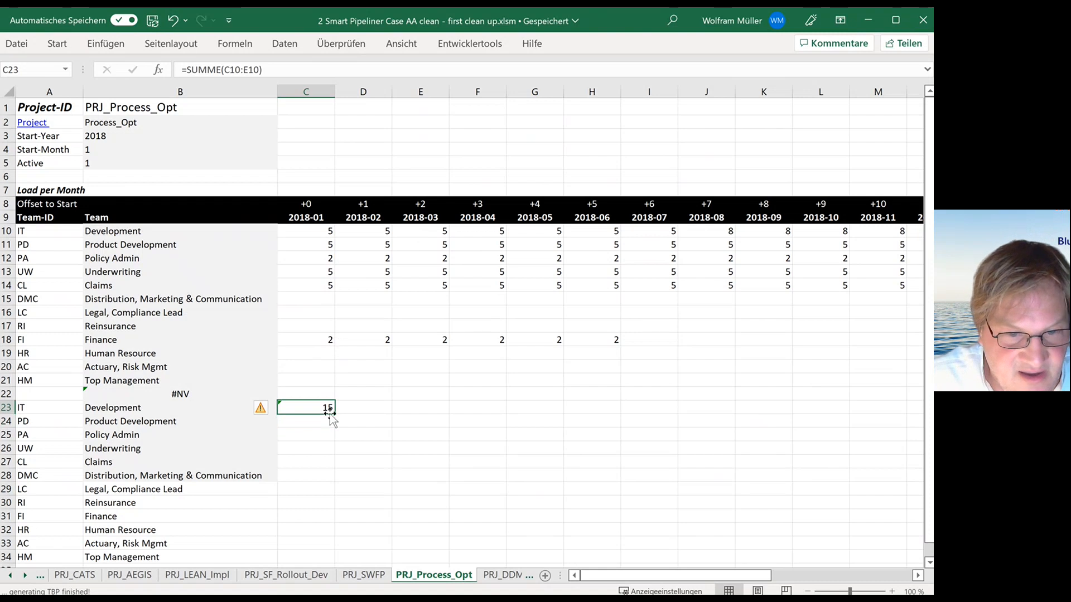
Step: Fill the three-month sum down from C23 to the Finance row, C31, and clear the sums for DMC, LC and RI in C28:C30
{"action": "left_click_drag", "start_coordinate": [335, 414], "coordinate": [336, 524]}
{"action": "left_click", "coordinate": [319, 477]}
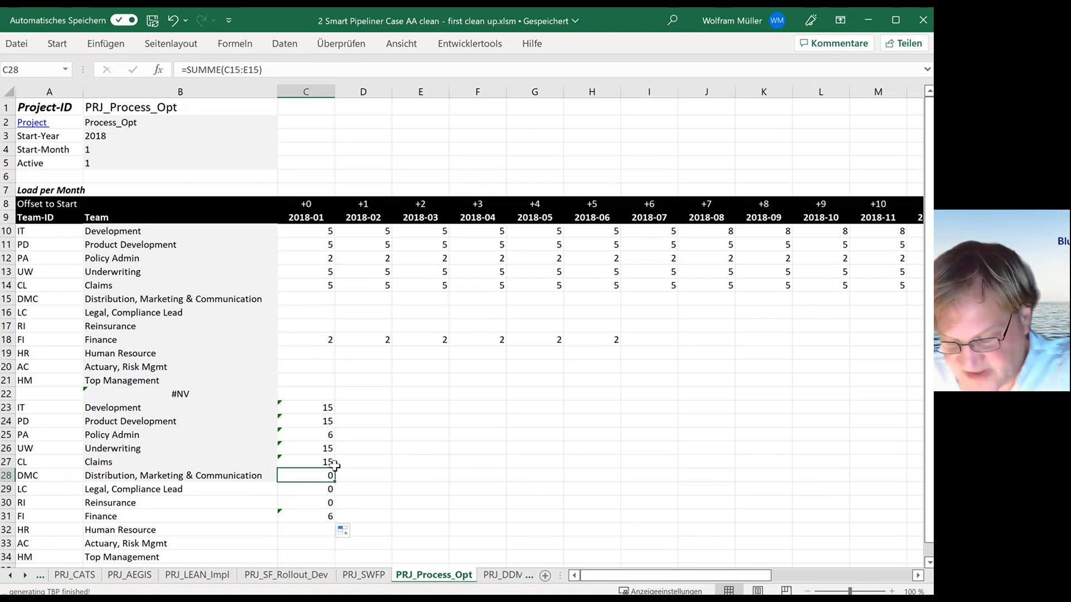
{"action": "key", "text": "Delete"}
{"action": "key", "text": "Down"}
{"action": "key", "text": "Delete"}
{"action": "key", "text": "Down"}
{"action": "key", "text": "Delete"}
{"action": "key", "text": "Down"}
{"action": "key", "text": "Up"}
{"action": "key", "text": "Up"}
{"action": "key", "text": "Up"}
{"action": "key", "text": "Up"}
{"action": "key", "text": "Up"}
{"action": "key", "text": "Up"}
{"action": "key", "text": "Up"}
{"action": "key", "text": "Up"}
{"action": "key", "text": "Up"}
{"action": "key", "text": "Up"}
{"action": "key", "text": "Up"}
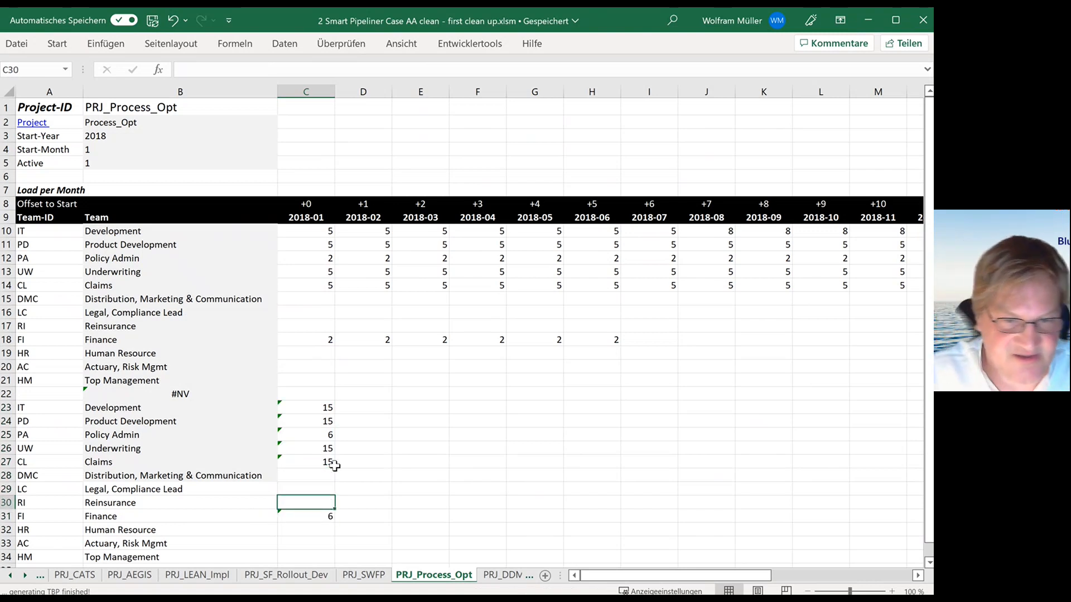
Step: Copy the three-month sums in C23:C31, from the IT row down to the Finance row
{"action": "key", "text": "Up"}
{"action": "key", "text": "Up"}
{"action": "key", "text": "Up"}
{"action": "key", "text": "Up"}
{"action": "key", "text": "Up"}
{"action": "key", "text": "Up"}
{"action": "key", "text": "Up"}
{"action": "key", "text": "Up"}
{"action": "key", "text": "Up"}
{"action": "key", "text": "Up"}
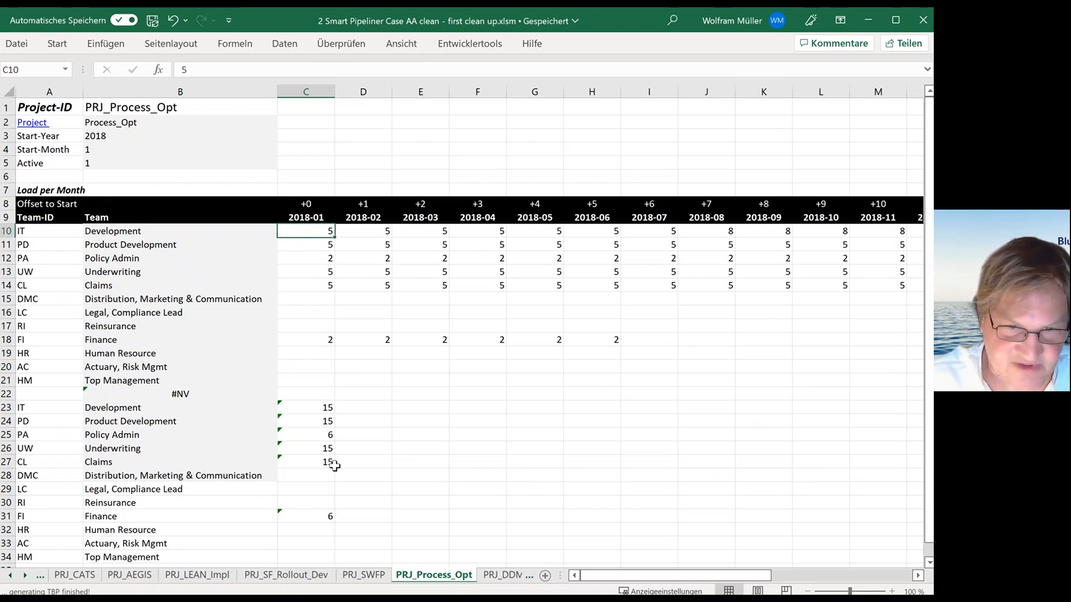
{"action": "key", "text": "Down"}
{"action": "key", "text": "Down"}
{"action": "key", "text": "Down"}
{"action": "key", "text": "Down"}
{"action": "key", "text": "Down"}
{"action": "key", "text": "Down"}
{"action": "key", "text": "Down"}
{"action": "key", "text": "Down"}
{"action": "key", "text": "Down"}
{"action": "key", "text": "Down"}
{"action": "key", "text": "Down"}
{"action": "key", "text": "Down"}
{"action": "key", "text": "Down"}
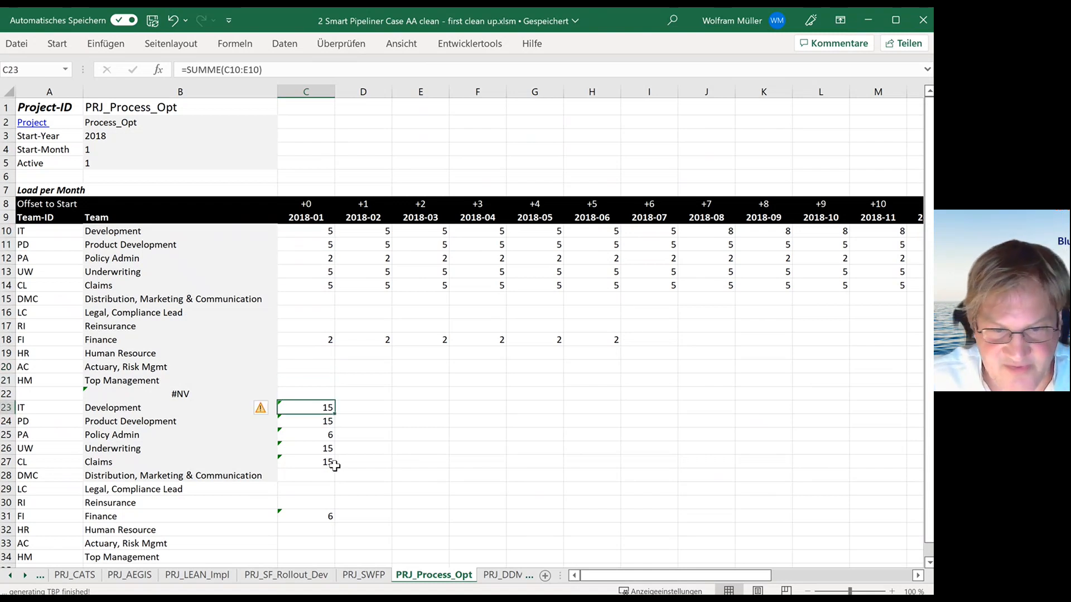
{"action": "key", "text": "shift+Down"}
{"action": "key", "text": "shift+Down"}
{"action": "key", "text": "shift+Down"}
{"action": "key", "text": "shift+Down"}
{"action": "key", "text": "shift+Down"}
{"action": "key", "text": "shift+Down"}
{"action": "key", "text": "shift+Down"}
{"action": "key", "text": "shift+Down"}
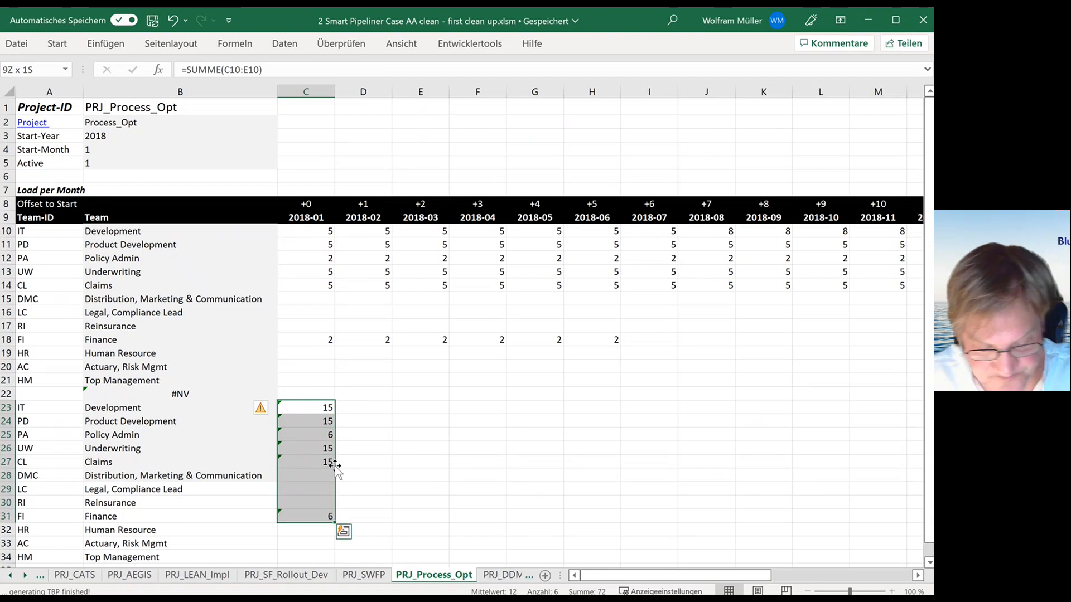
{"action": "key", "text": "ctrl+c"}
Step: Paste the copied sum formulas at F23, I23 and L23 to total the remaining three-month periods of 2018
{"action": "key", "text": "Up"}
{"action": "key", "text": "Down"}
{"action": "key", "text": "Right"}
{"action": "key", "text": "Right"}
{"action": "key", "text": "Right"}
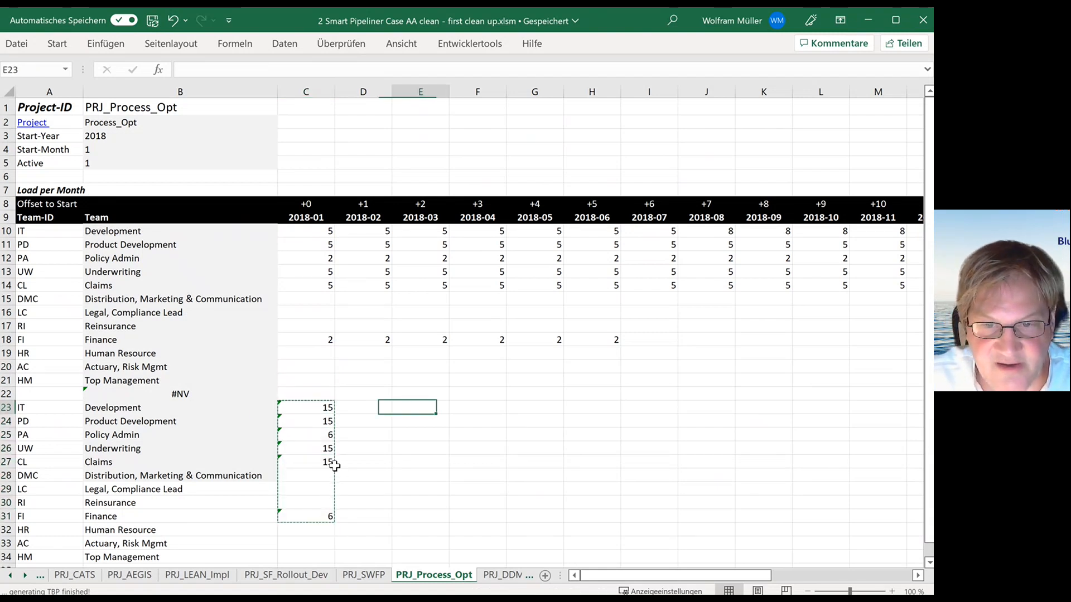
{"action": "key", "text": "ctrl+v"}
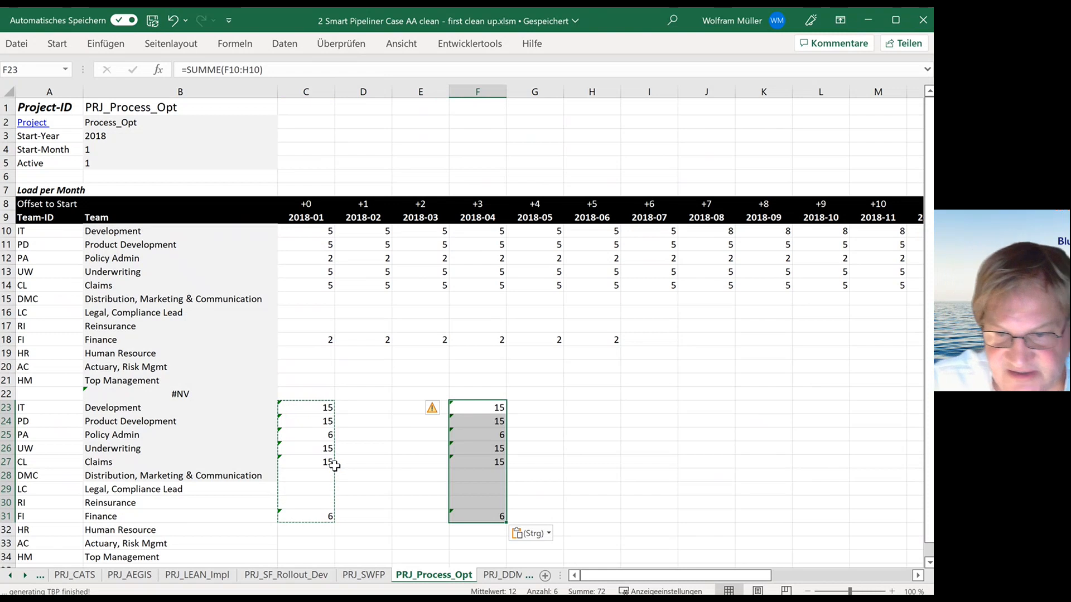
{"action": "key", "text": "Right"}
{"action": "key", "text": "Right"}
{"action": "key", "text": "Right"}
{"action": "key", "text": "ctrl+v"}
{"action": "key", "text": "Right"}
{"action": "key", "text": "Right"}
{"action": "key", "text": "Right"}
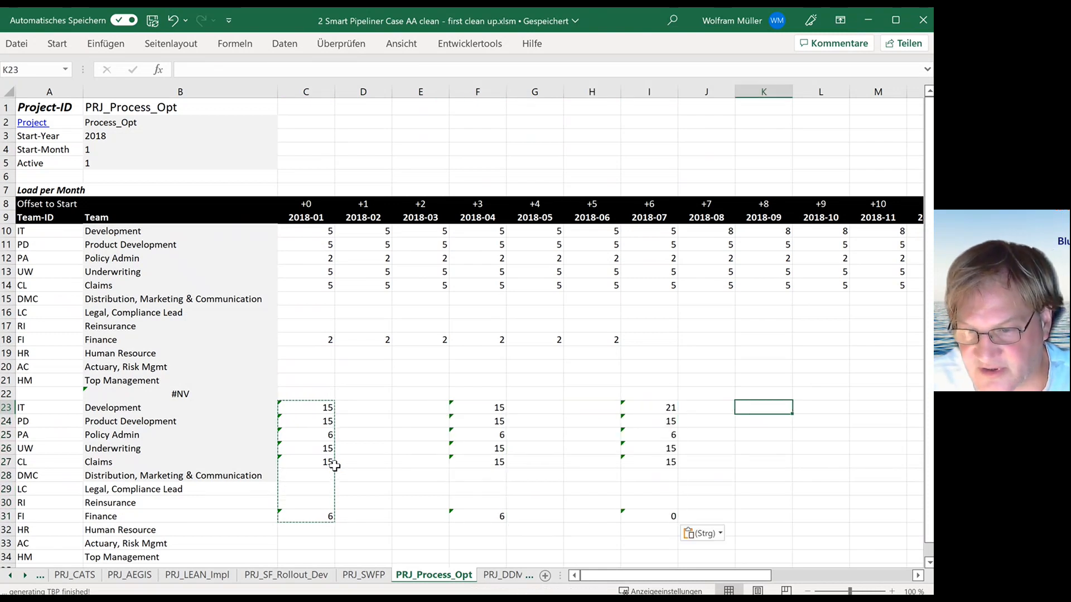
{"action": "key", "text": "ctrl+v"}
Step: Check the overall total of the three-month sums across C23:N31
{"action": "key", "text": "Right"}
{"action": "key", "text": "Right"}
{"action": "key", "text": "Right"}
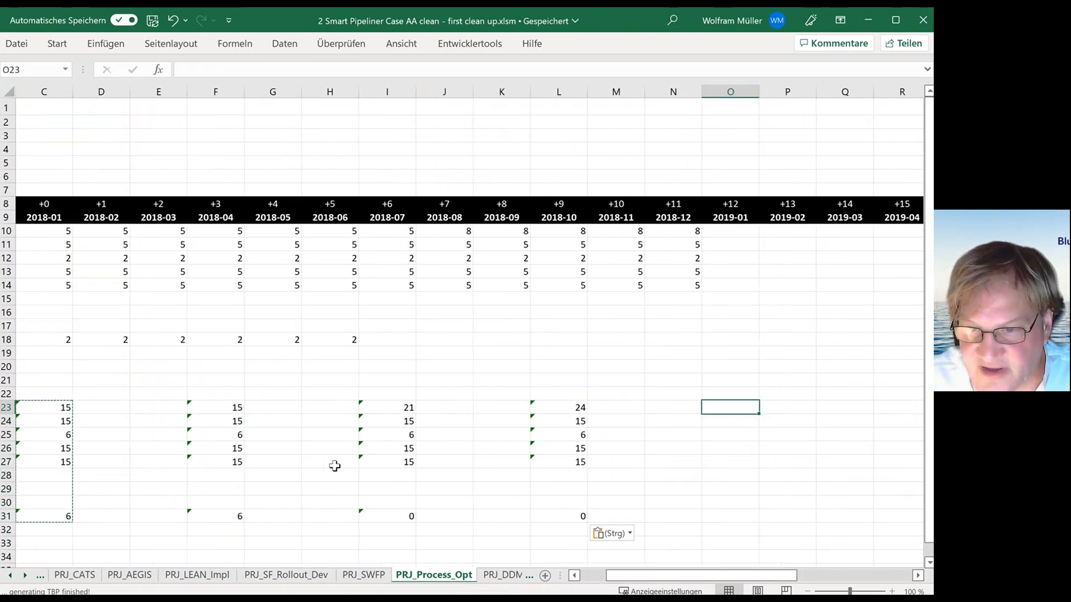
{"action": "key", "text": "Left"}
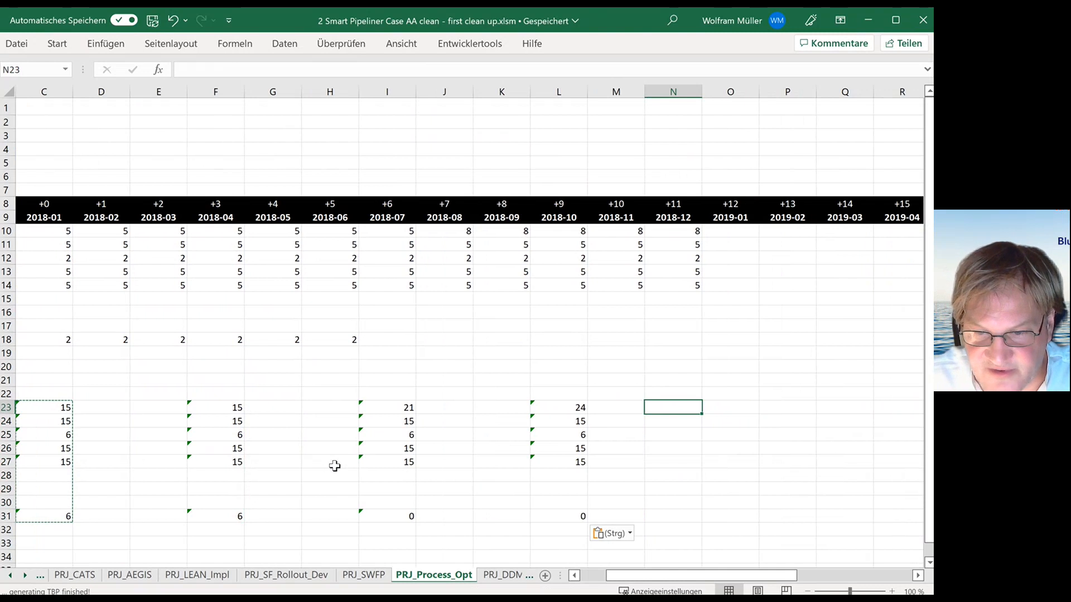
{"action": "key", "text": "shift+Down"}
{"action": "key", "text": "shift+Down"}
{"action": "key", "text": "shift+Down"}
{"action": "key", "text": "shift+Down"}
{"action": "key", "text": "shift+Down"}
{"action": "key", "text": "shift+Down"}
{"action": "key", "text": "shift+Down"}
{"action": "key", "text": "shift+Down"}
{"action": "key", "text": "shift+Left"}
{"action": "key", "text": "shift+Left"}
{"action": "key", "text": "shift+Left"}
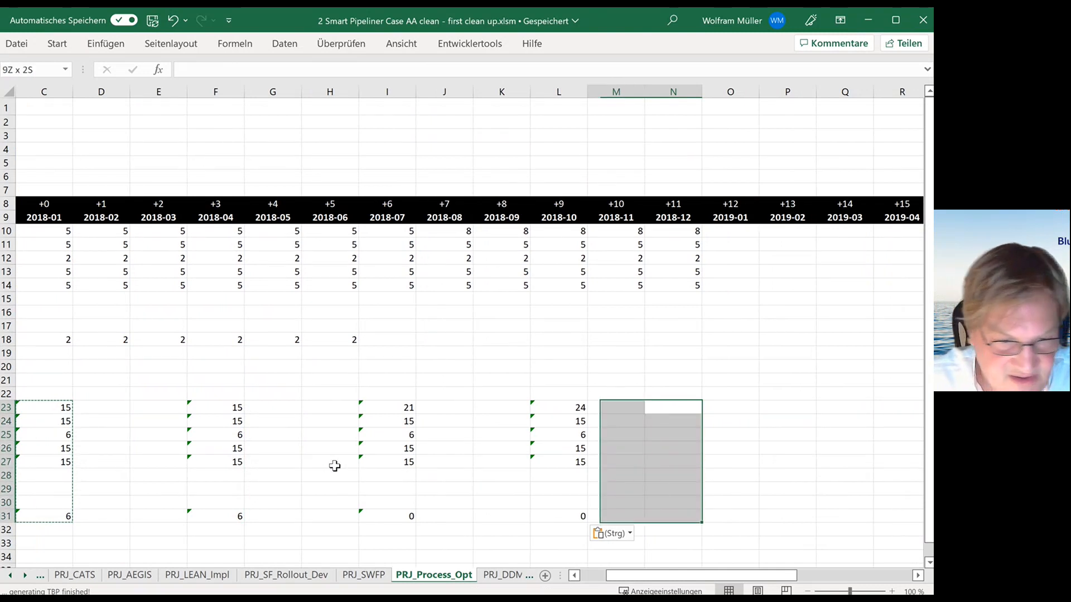
{"action": "key", "text": "shift+Left"}
{"action": "key", "text": "shift+Left"}
{"action": "key", "text": "shift+Left"}
{"action": "key", "text": "shift+Left"}
{"action": "key", "text": "shift+Left"}
{"action": "key", "text": "shift+Left"}
{"action": "key", "text": "shift+Left"}
{"action": "key", "text": "shift+Left"}
{"action": "key", "text": "shift+Left"}
{"action": "key", "text": "shift+Right"}
{"action": "key", "text": "shift+Right"}
{"action": "key", "text": "shift+Left"}
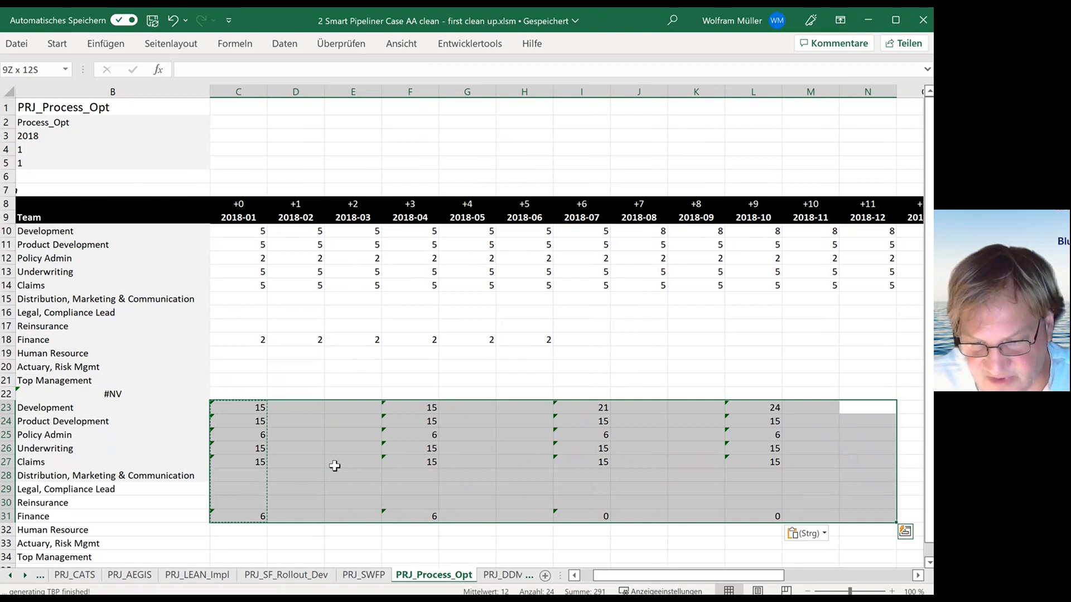
Step: Check the overall total of the original monthly loads in C10:N18 for comparison with the summed rows
{"action": "key", "text": "Up"}
{"action": "key", "text": "Up"}
{"action": "key", "text": "Up"}
{"action": "key", "text": "Up"}
{"action": "key", "text": "Up"}
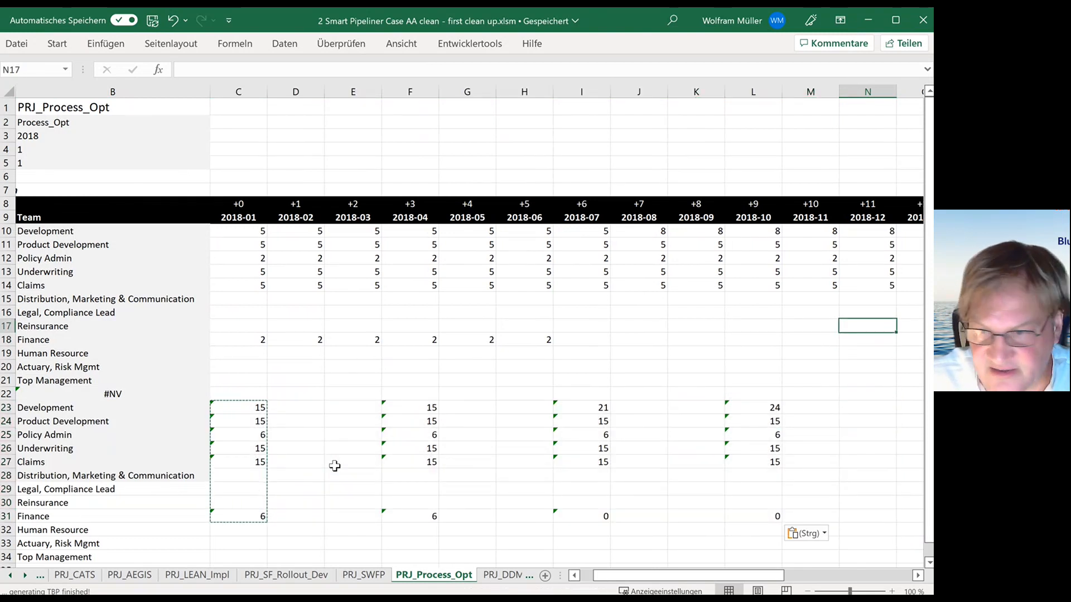
{"action": "key", "text": "shift+Up"}
{"action": "key", "text": "Up"}
{"action": "key", "text": "Up"}
{"action": "key", "text": "Up"}
{"action": "key", "text": "Up"}
{"action": "key", "text": "Up"}
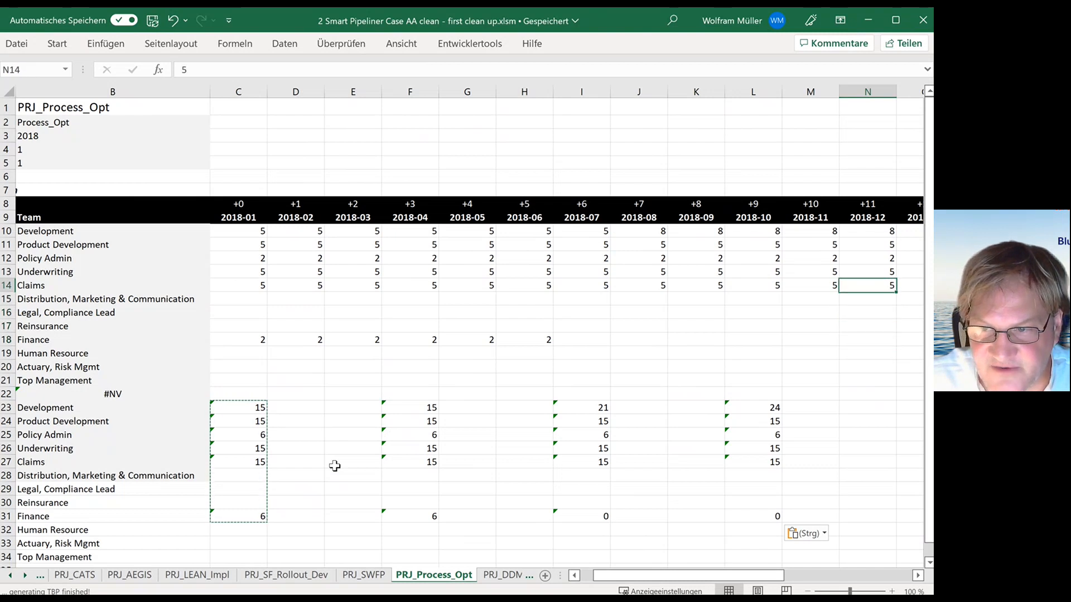
{"action": "key", "text": "Right"}
{"action": "key", "text": "Up"}
{"action": "key", "text": "Up"}
{"action": "key", "text": "Up"}
{"action": "key", "text": "Left"}
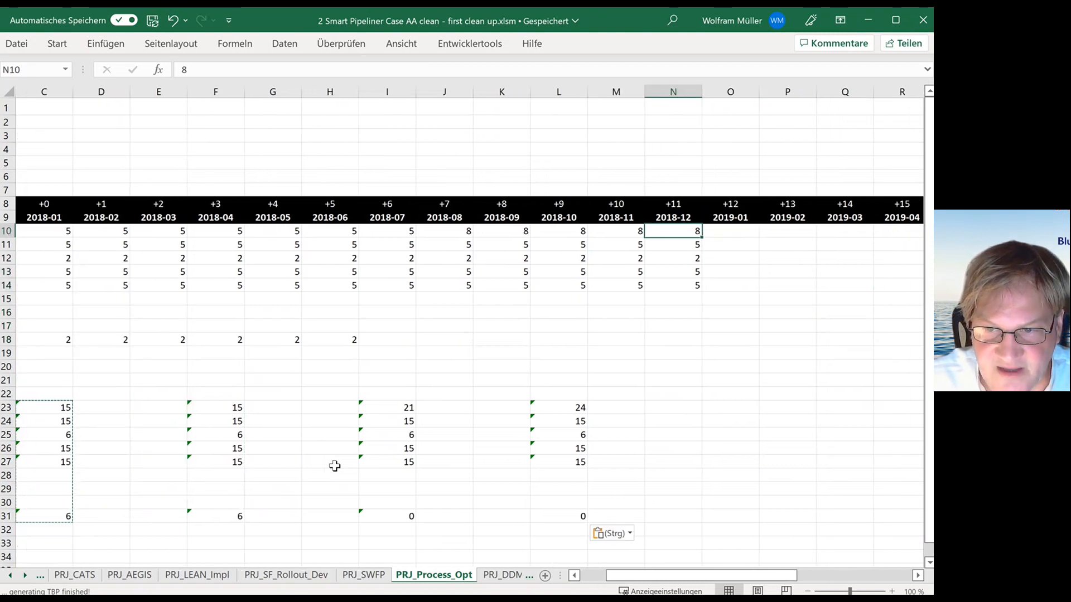
{"action": "key", "text": "shift+Down"}
{"action": "key", "text": "shift+Down"}
{"action": "key", "text": "shift+Down"}
{"action": "key", "text": "shift+Down"}
{"action": "key", "text": "shift+Down"}
{"action": "key", "text": "shift+Down"}
{"action": "key", "text": "shift+Down"}
{"action": "key", "text": "shift+Down"}
{"action": "key", "text": "shift+Left"}
{"action": "key", "text": "shift+Left"}
{"action": "key", "text": "shift+Left"}
{"action": "key", "text": "shift+Left"}
{"action": "key", "text": "shift+Left"}
{"action": "key", "text": "shift+Left"}
{"action": "key", "text": "shift+Left"}
{"action": "key", "text": "shift+Left"}
{"action": "key", "text": "shift+Left"}
{"action": "key", "text": "shift+Left"}
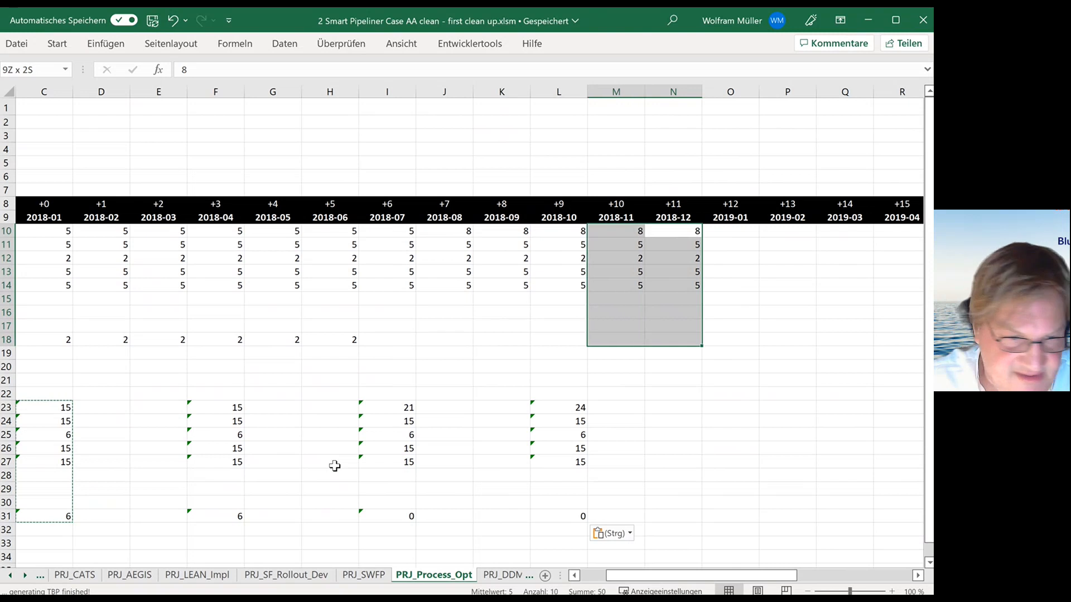
{"action": "key", "text": "shift+Left"}
{"action": "key", "text": "shift+Left"}
{"action": "key", "text": "shift+Left"}
{"action": "key", "text": "shift+Right"}
{"action": "key", "text": "shift+Right"}
{"action": "key", "text": "shift+Right"}
{"action": "key", "text": "shift+Left"}
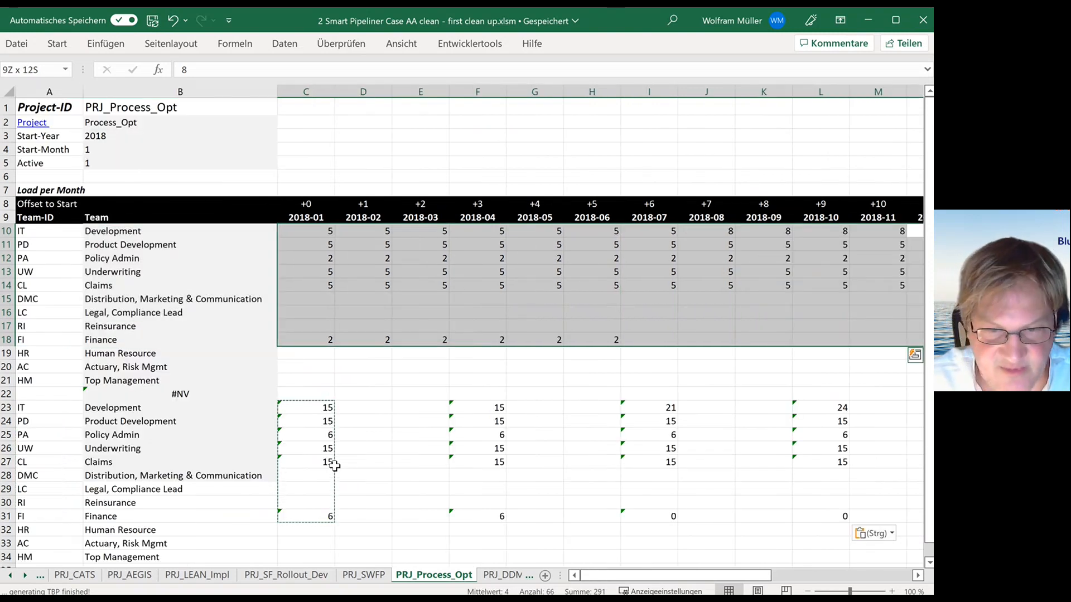
{"action": "key", "text": "Down"}
{"action": "key", "text": "Down"}
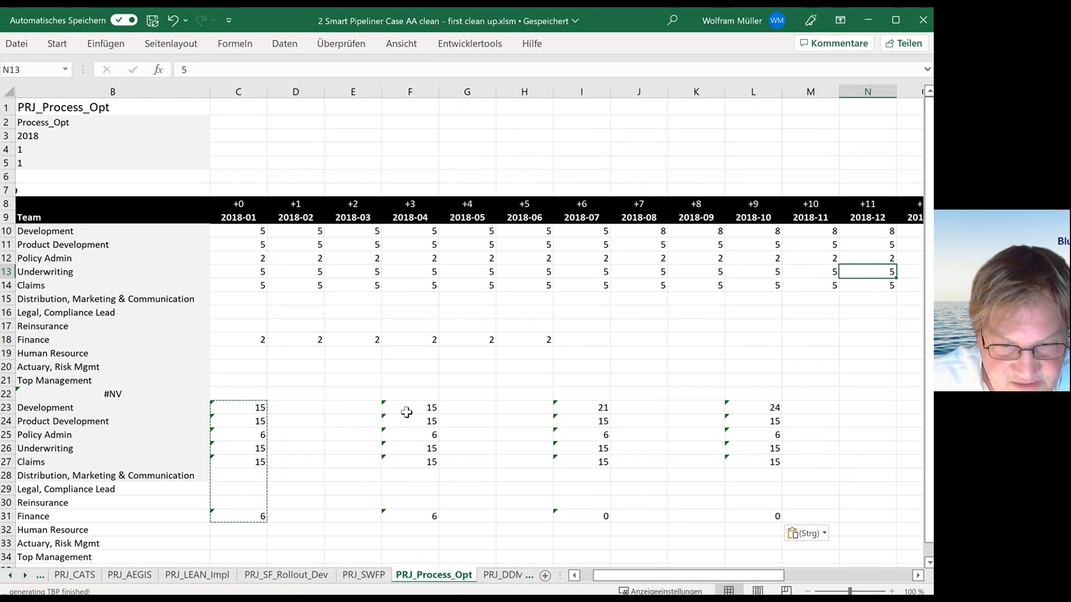
Step: Move the sum columns from F, I and L into D, E and F, rows 23 to 31, directly beside the first sums
{"action": "left_click_drag", "start_coordinate": [406, 411], "coordinate": [286, 493]}
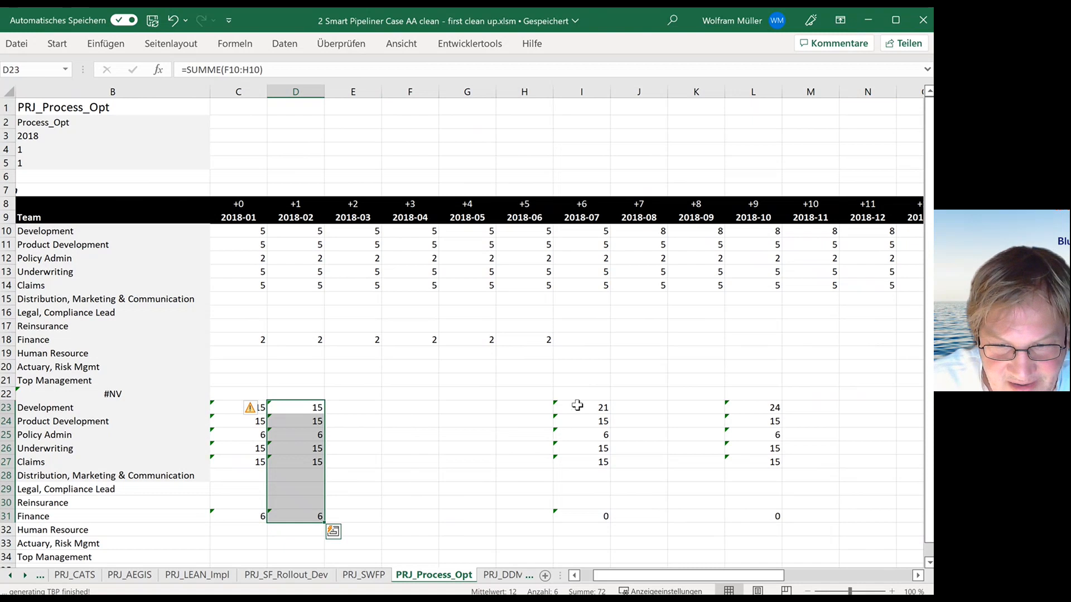
{"action": "left_click_drag", "start_coordinate": [578, 406], "coordinate": [577, 516]}
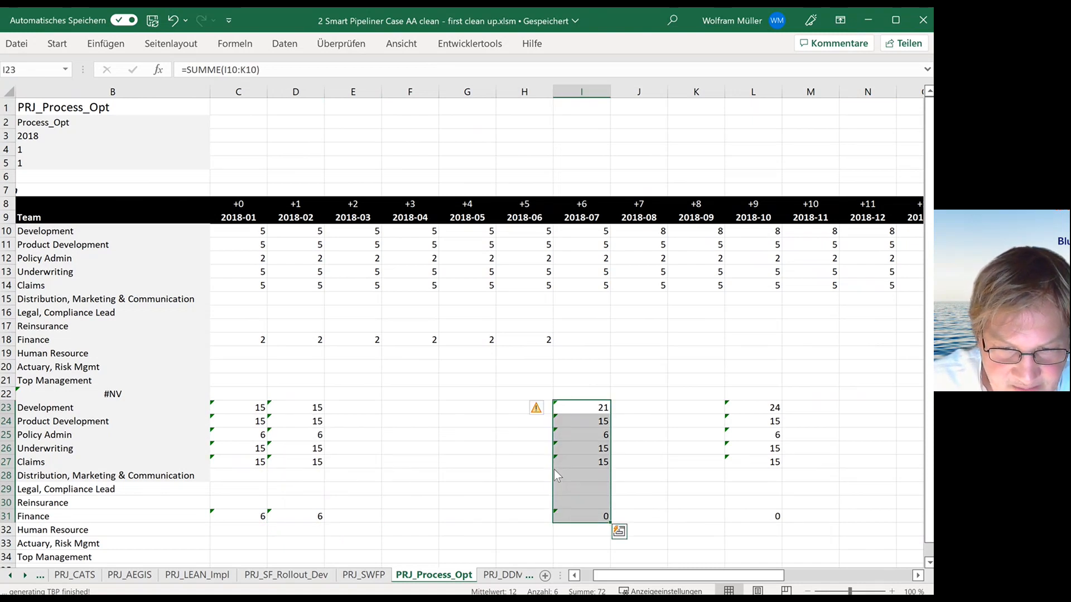
{"action": "left_click_drag", "start_coordinate": [554, 470], "coordinate": [365, 478]}
{"action": "left_click_drag", "start_coordinate": [742, 406], "coordinate": [748, 514]}
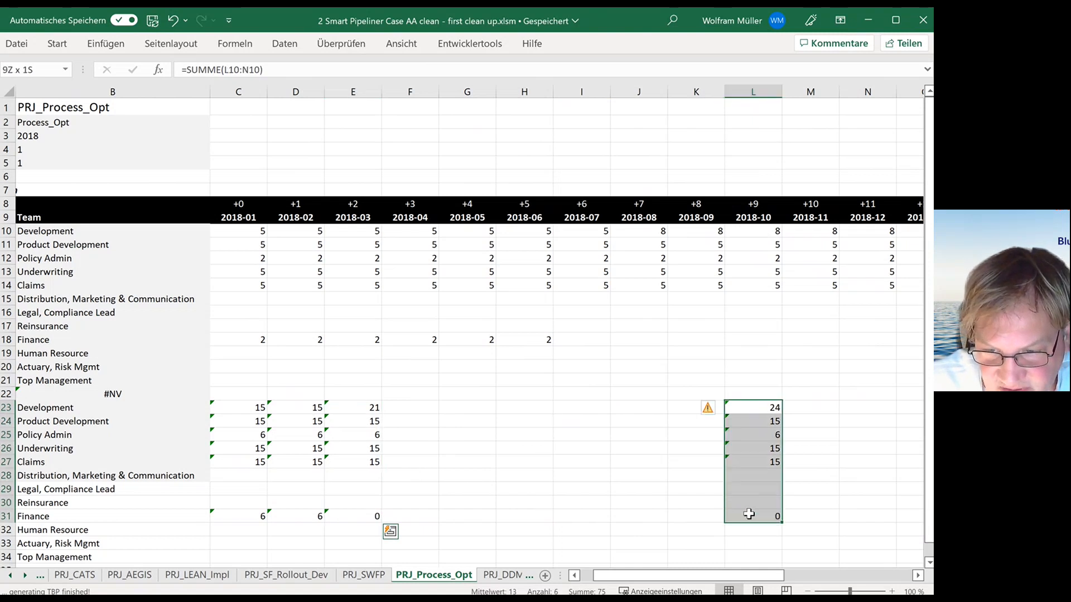
{"action": "left_click_drag", "start_coordinate": [728, 470], "coordinate": [424, 465]}
Step: Clear the zero sums for Finance in E31:F31
{"action": "left_click", "coordinate": [478, 491]}
{"action": "left_click_drag", "start_coordinate": [419, 514], "coordinate": [370, 515]}
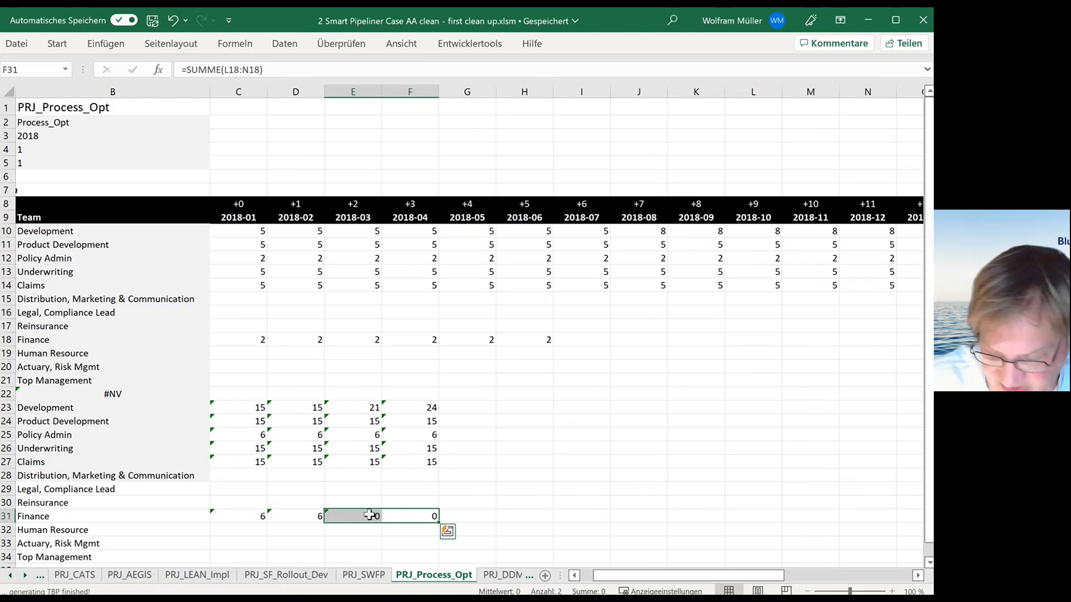
{"action": "key", "text": "Delete"}
Step: Replace the sum formulas in C23:F31 with their values by copying the block and pasting it in place as values only
{"action": "key", "text": "shift+Right"}
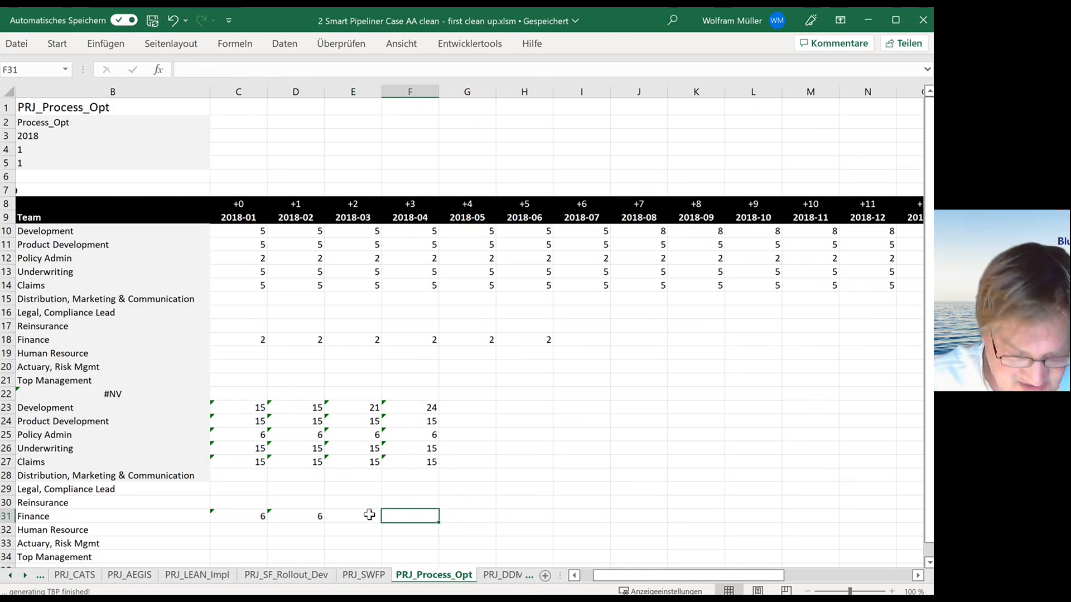
{"action": "key", "text": "shift+Up"}
{"action": "key", "text": "shift+Up"}
{"action": "key", "text": "shift+Up"}
{"action": "key", "text": "shift+Up"}
{"action": "key", "text": "shift+Up"}
{"action": "key", "text": "shift+Up"}
{"action": "key", "text": "shift+Left"}
{"action": "key", "text": "shift+Left"}
{"action": "key", "text": "shift+Up"}
{"action": "key", "text": "shift+Up"}
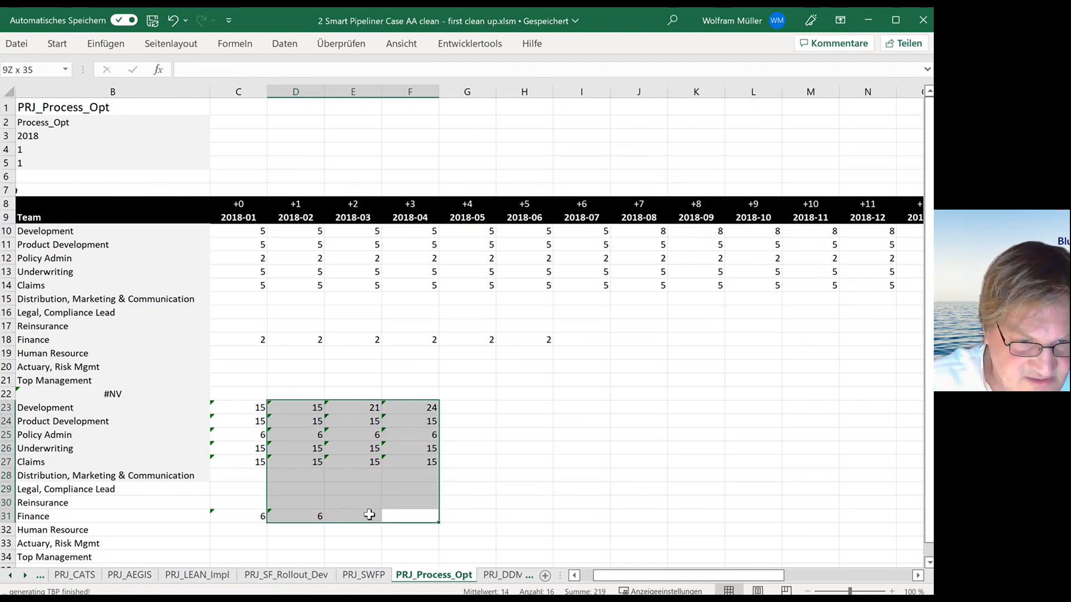
{"action": "key", "text": "shift+Left"}
{"action": "key", "text": "ctrl+c"}
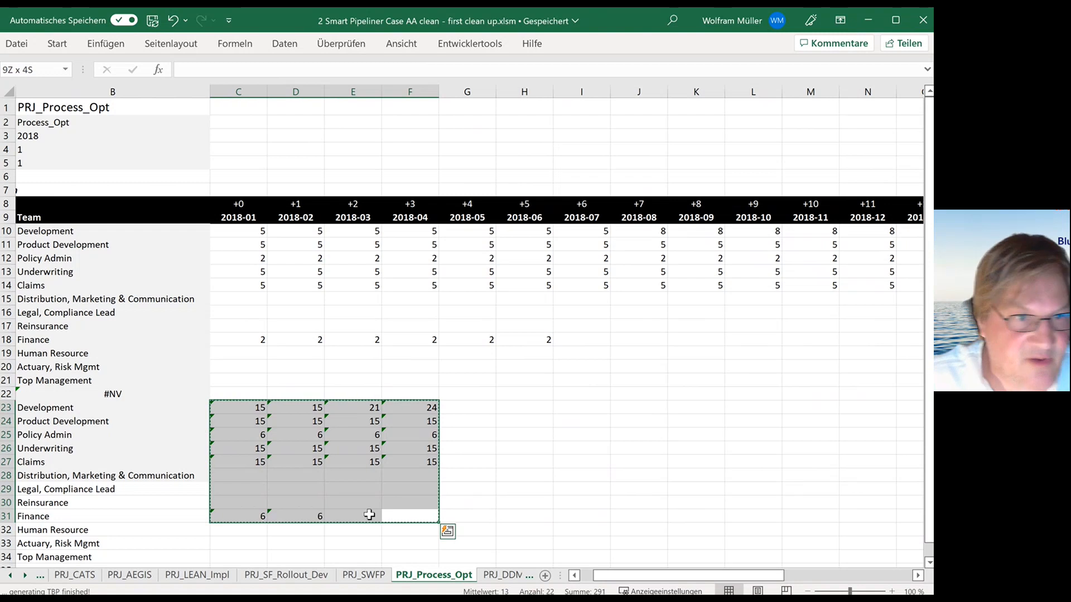
{"action": "left_click", "coordinate": [57, 45]}
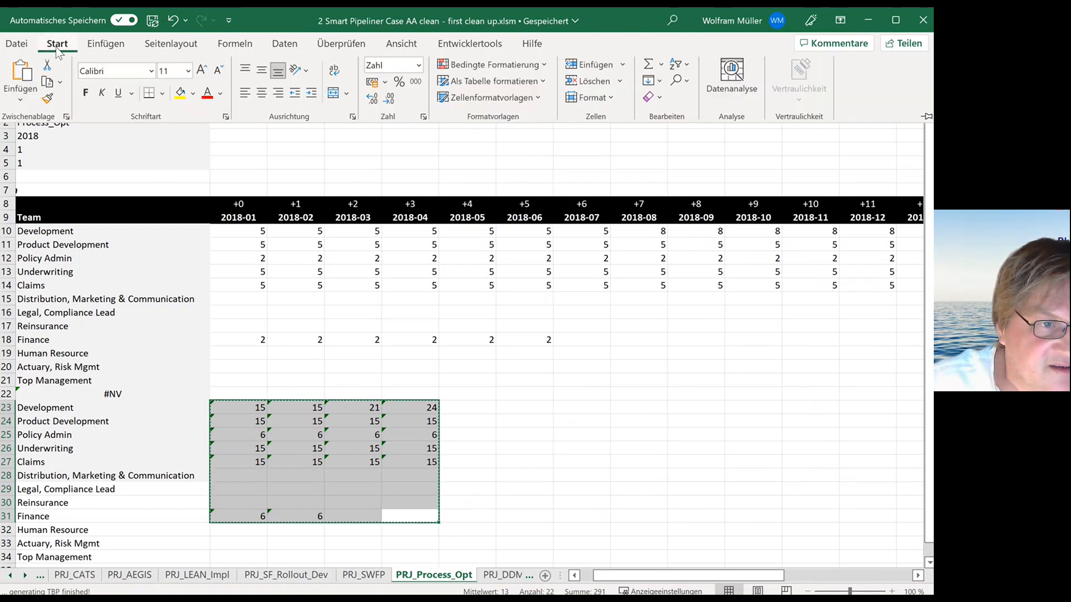
{"action": "left_click", "coordinate": [20, 96]}
{"action": "left_click", "coordinate": [16, 209]}
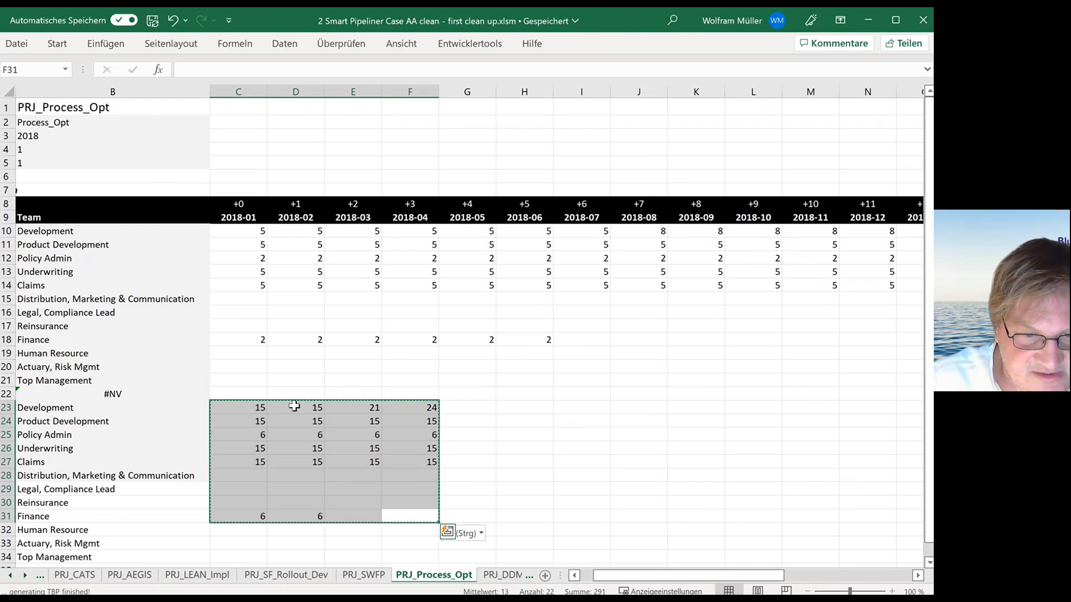
{"action": "left_click", "coordinate": [328, 407]}
{"action": "key", "text": "Left"}
{"action": "key", "text": "Down"}
{"action": "key", "text": "Down"}
{"action": "key", "text": "Down"}
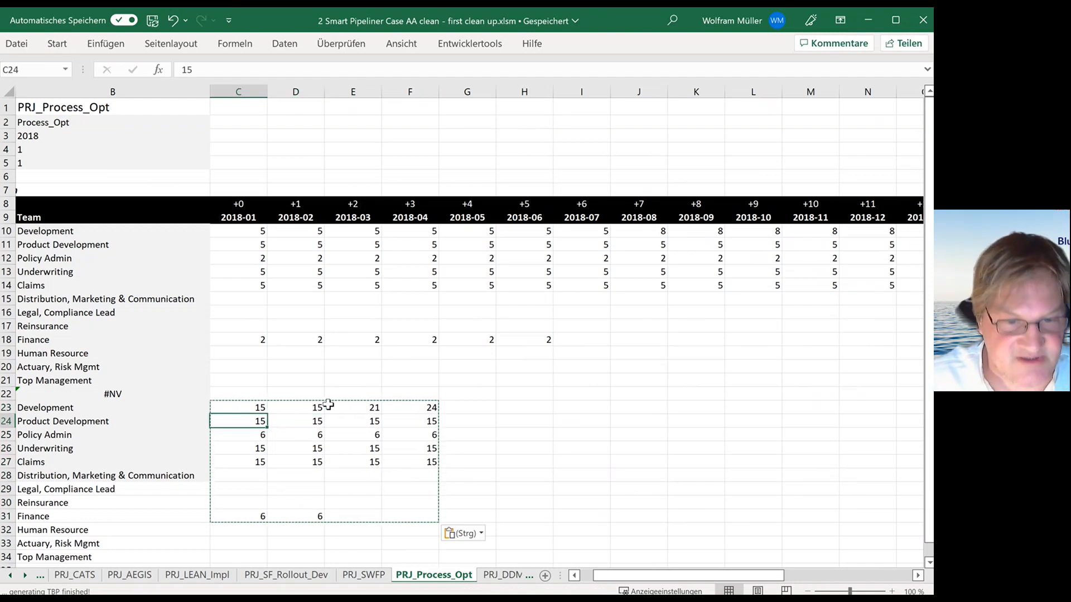
Step: Clear the original spread-out monthly loads of all teams in C10:P18 on the PRJ_Process_Opt sheet
{"action": "key", "text": "Up"}
{"action": "key", "text": "Up"}
{"action": "key", "text": "Up"}
{"action": "key", "text": "Up"}
{"action": "key", "text": "Up"}
{"action": "key", "text": "Up"}
{"action": "key", "text": "Up"}
{"action": "key", "text": "Up"}
{"action": "key", "text": "Up"}
{"action": "key", "text": "Up"}
{"action": "key", "text": "Up"}
{"action": "key", "text": "Up"}
{"action": "key", "text": "Up"}
{"action": "key", "text": "Up"}
{"action": "key", "text": "Up"}
{"action": "key", "text": "Up"}
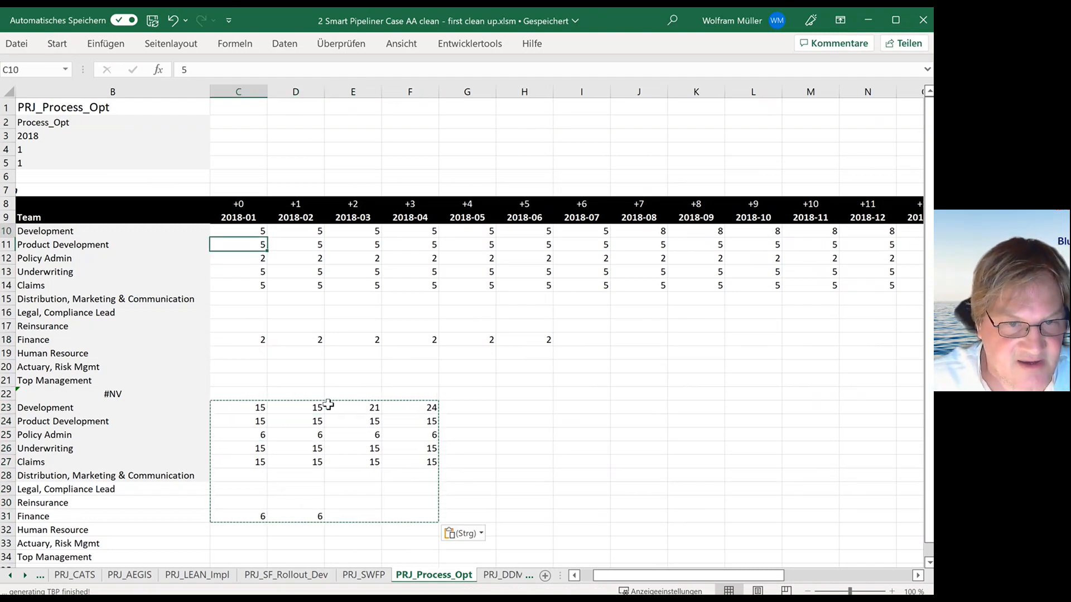
{"action": "key", "text": "shift+Down"}
{"action": "key", "text": "shift+Down"}
{"action": "key", "text": "shift+Down"}
{"action": "key", "text": "shift+Down"}
{"action": "key", "text": "shift+Down"}
{"action": "key", "text": "shift+Down"}
{"action": "key", "text": "shift+Down"}
{"action": "key", "text": "shift+Down"}
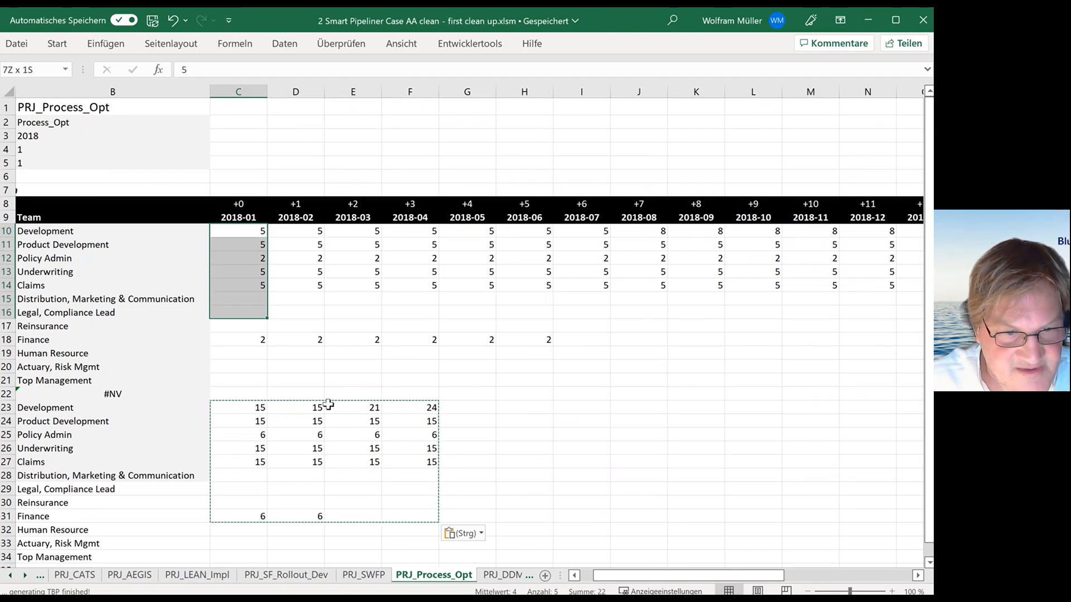
{"action": "key", "text": "shift+Right"}
{"action": "key", "text": "shift+Right"}
{"action": "key", "text": "shift+Right"}
{"action": "key", "text": "shift+Right"}
{"action": "key", "text": "ctrl+shift+Right"}
{"action": "key", "text": "Delete"}
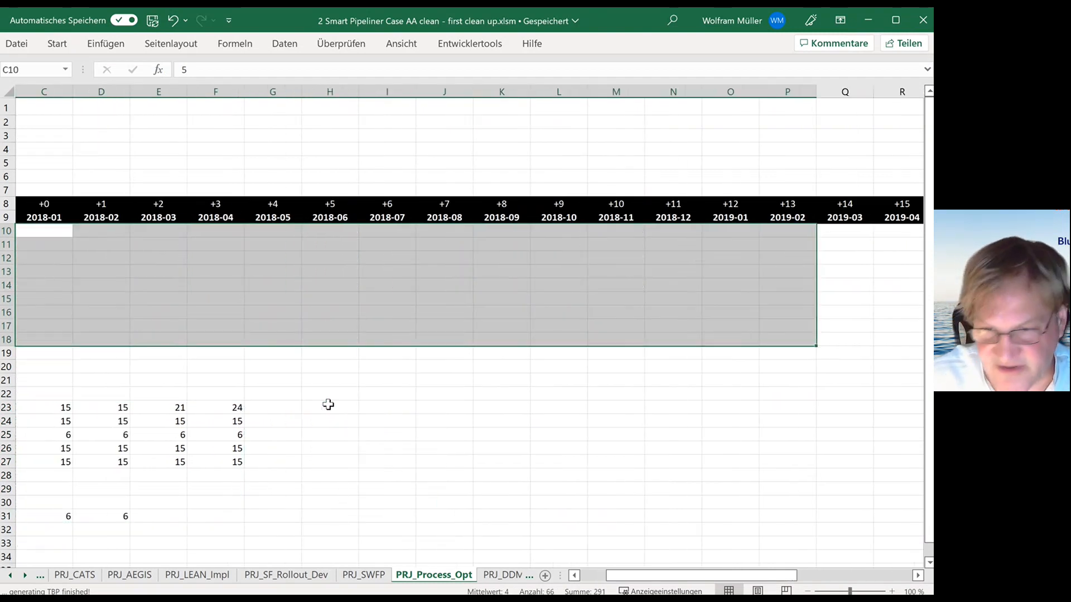
Step: Move the summed block C23:F31 up to C10:F18, under months 2018-01 to 2018-04
{"action": "key", "text": "Left"}
{"action": "key", "text": "Left"}
{"action": "key", "text": "Down"}
{"action": "key", "text": "Down"}
{"action": "key", "text": "Down"}
{"action": "key", "text": "Down"}
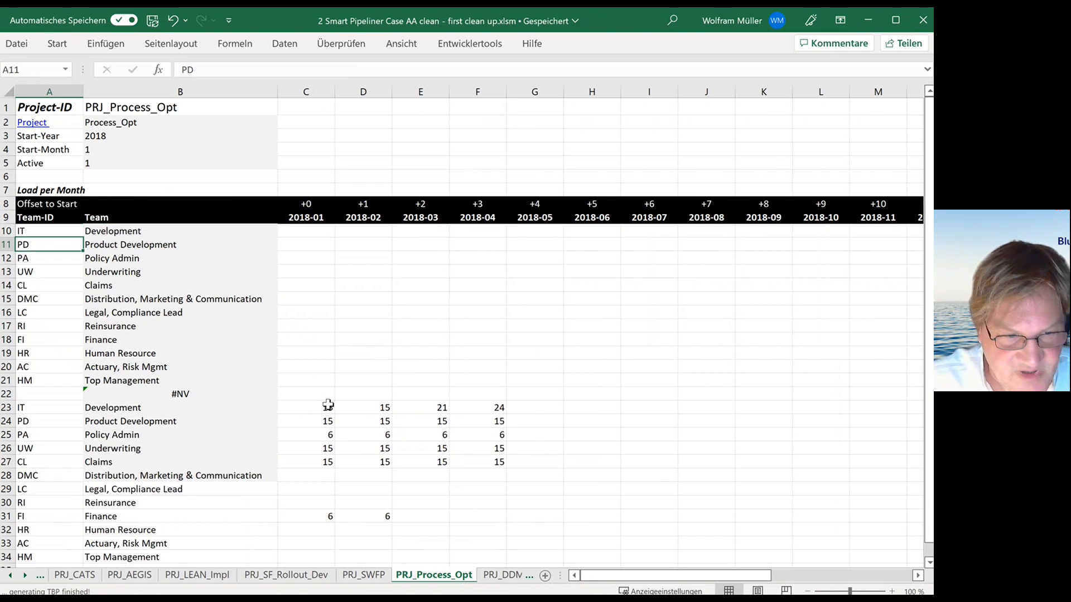
{"action": "left_click_drag", "start_coordinate": [502, 512], "coordinate": [320, 226]}
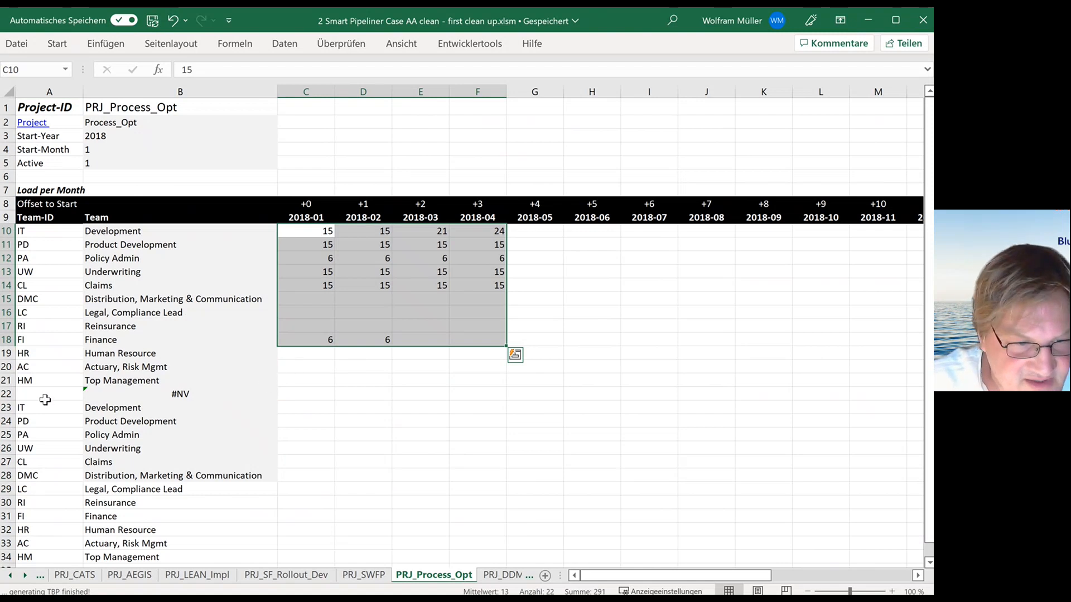
Step: Clear the leftover helper rows 22 to 34 with the copied team list beneath the load table
{"action": "left_click", "coordinate": [6, 394]}
{"action": "left_click_drag", "start_coordinate": [11, 454], "coordinate": [54, 545]}
{"action": "key", "text": "Delete"}
{"action": "scroll", "coordinate": [429, 299], "scroll_direction": "up", "scroll_amount": 4}
{"action": "left_click", "coordinate": [437, 285]}
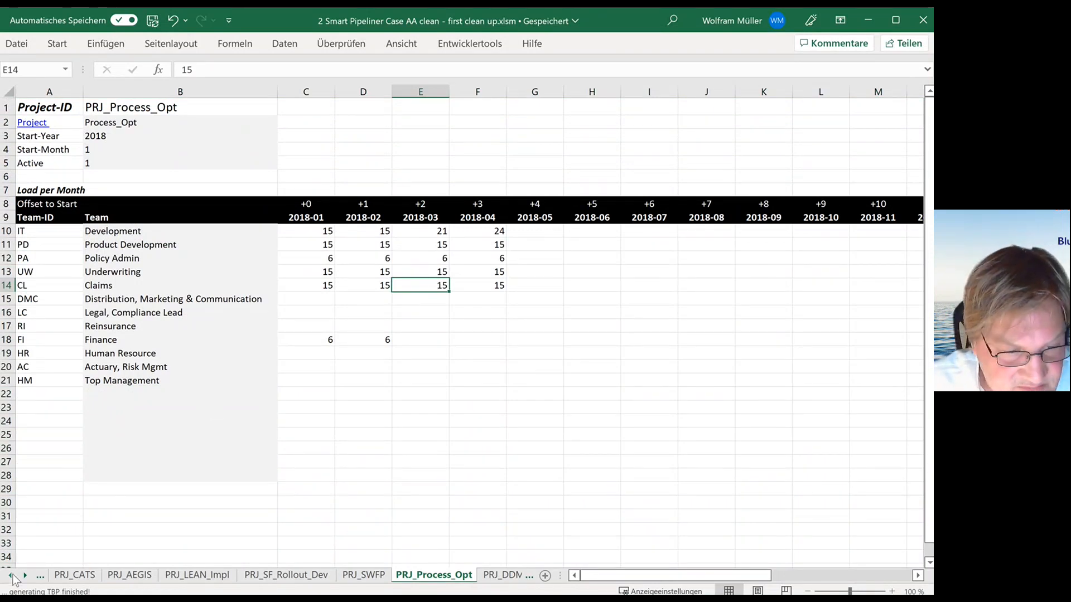
Step: Examine Process_Opt's twelve monthly IT loads in row 21 of the TBP sheet before regenerating the plan
{"action": "left_click_drag", "start_coordinate": [11, 576], "coordinate": [10, 575]}
{"action": "left_click", "coordinate": [42, 123]}
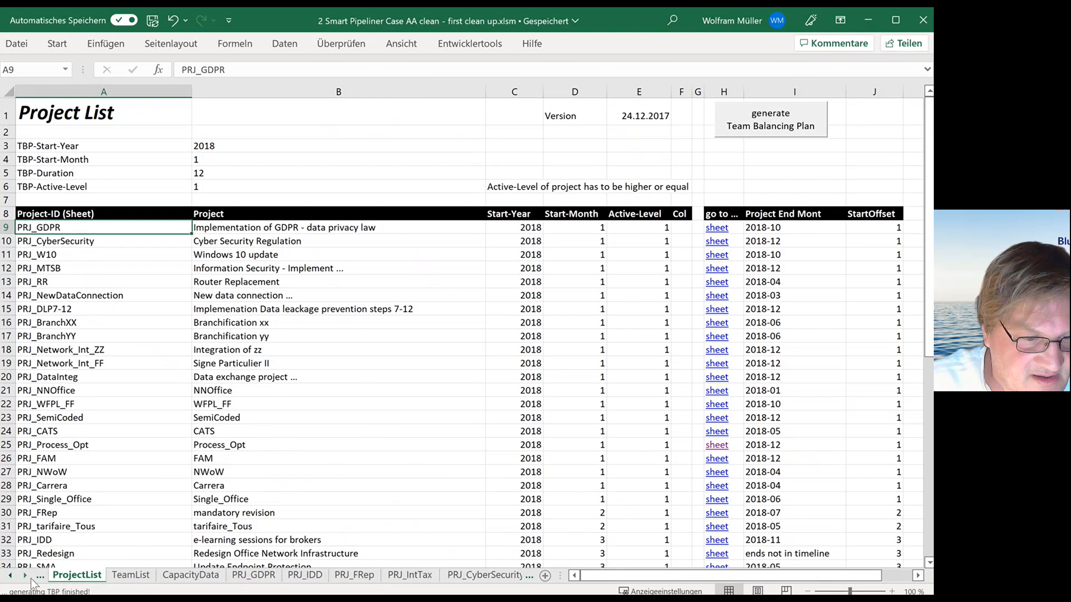
{"action": "left_click_drag", "start_coordinate": [11, 575], "coordinate": [11, 575]}
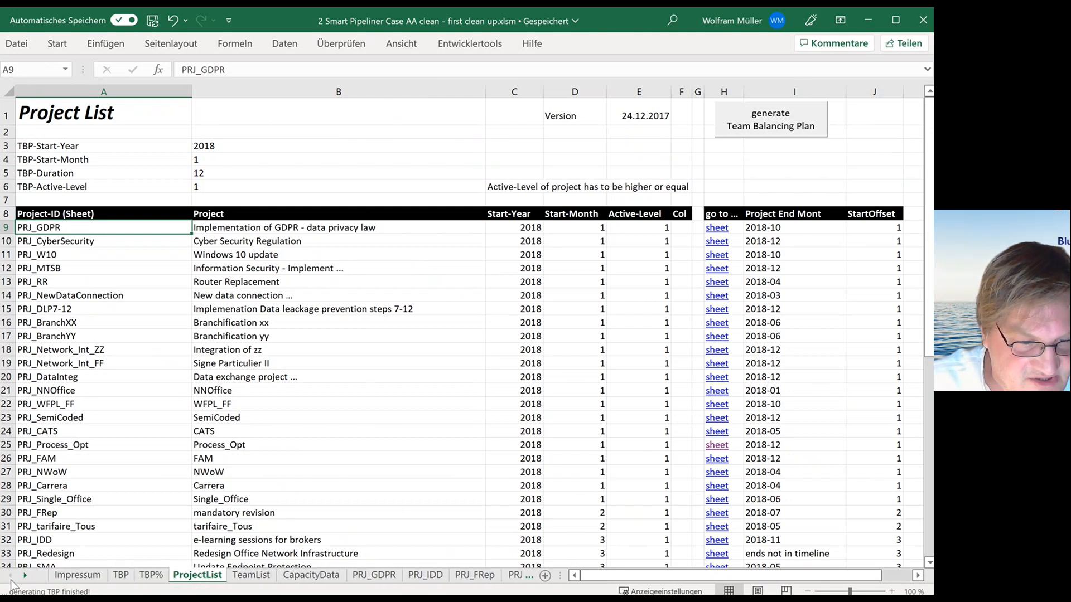
{"action": "left_click", "coordinate": [125, 575]}
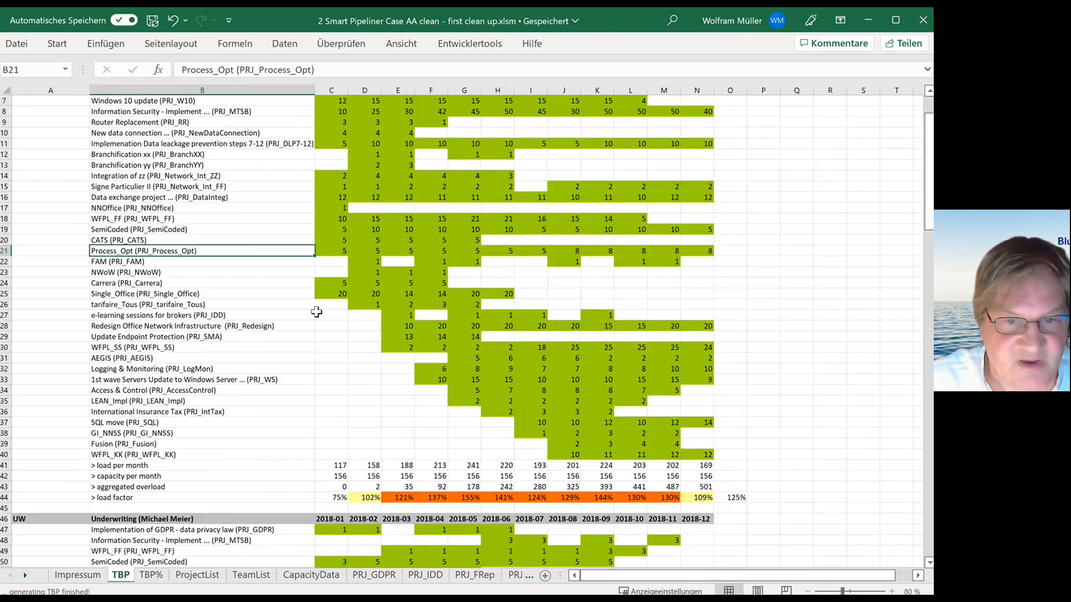
{"action": "left_click", "coordinate": [215, 264]}
{"action": "left_click_drag", "start_coordinate": [334, 251], "coordinate": [690, 253]}
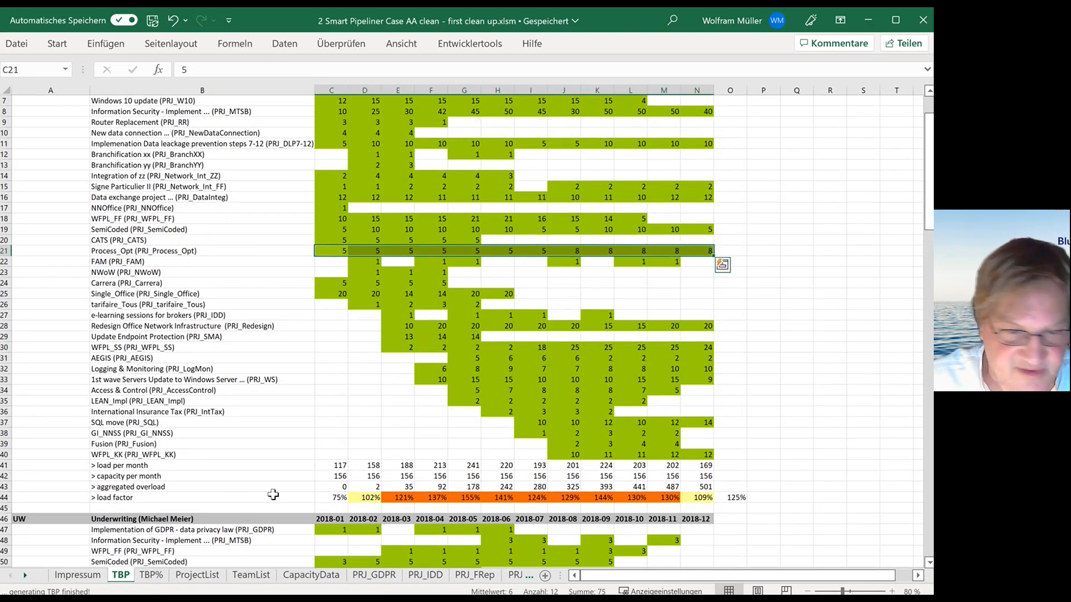
Step: Regenerate the Team Balancing Plan from the ProjectList sheet and check Process_Opt's condensed IT loads in row 21
{"action": "left_click", "coordinate": [196, 572]}
{"action": "left_click", "coordinate": [773, 117]}
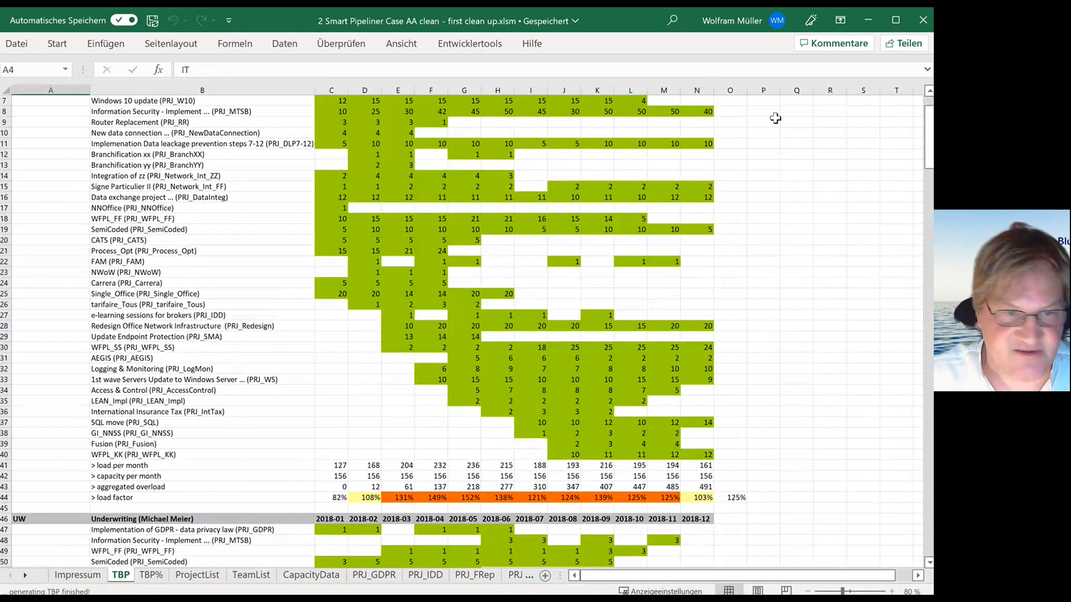
{"action": "left_click_drag", "start_coordinate": [332, 250], "coordinate": [441, 251]}
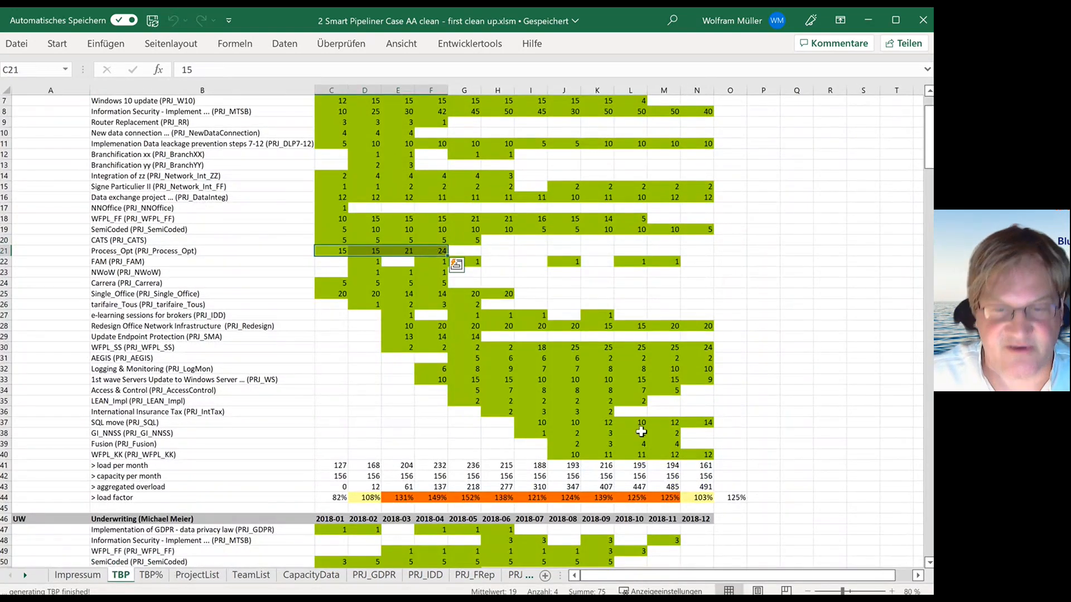
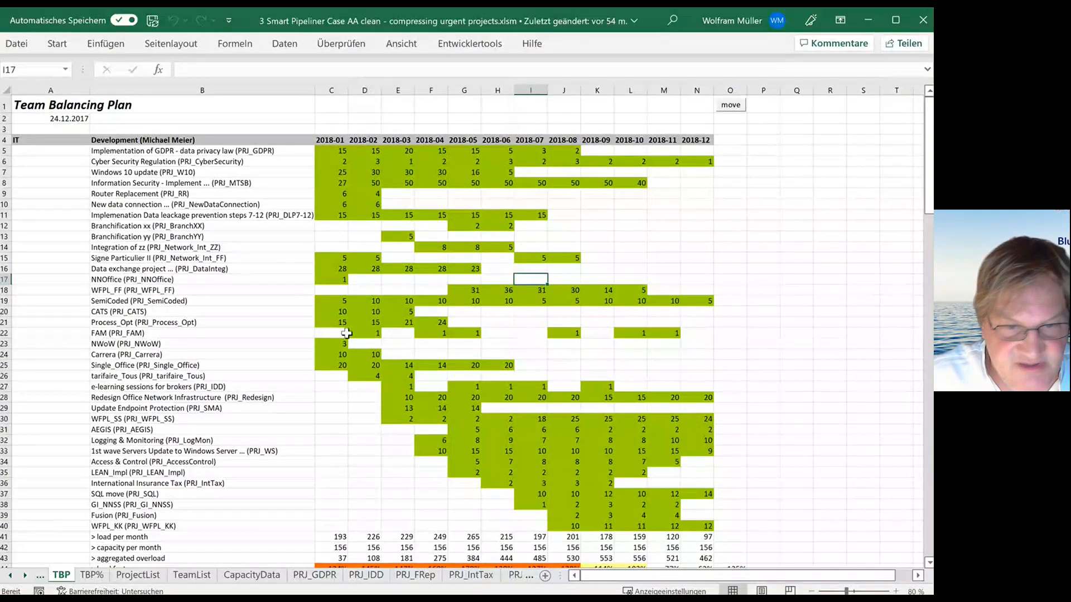
Step: In the "3 Smart Pipeliner Case AA clean - compressing urgent projects" workbook, examine IT's loads for Process_Opt, SemiCoded, Cyber Security Regulation and GDPR
{"action": "left_click_drag", "start_coordinate": [329, 323], "coordinate": [432, 323]}
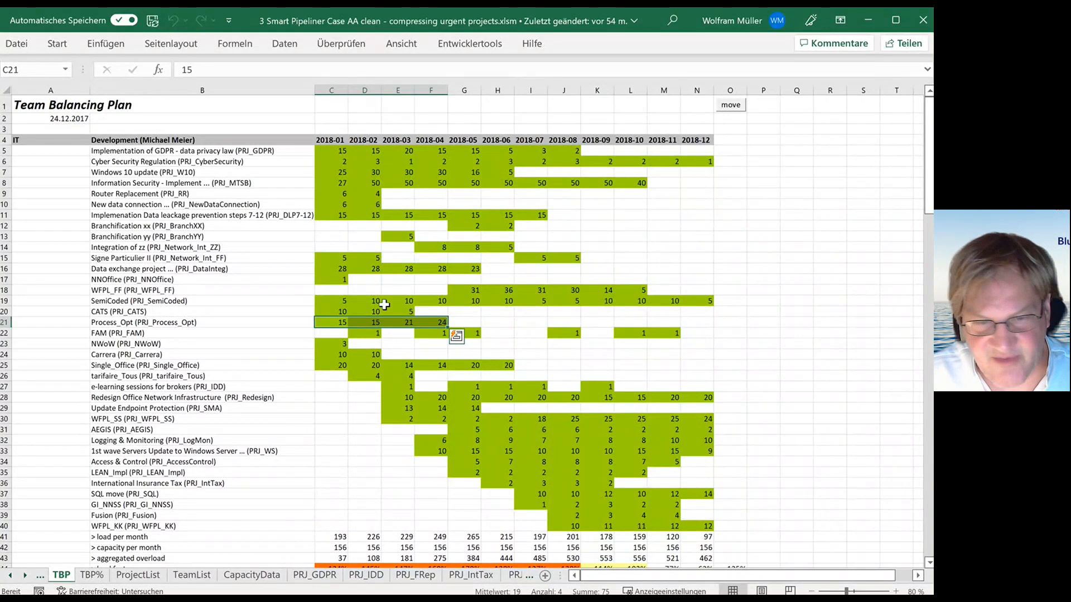
{"action": "left_click_drag", "start_coordinate": [339, 301], "coordinate": [704, 301]}
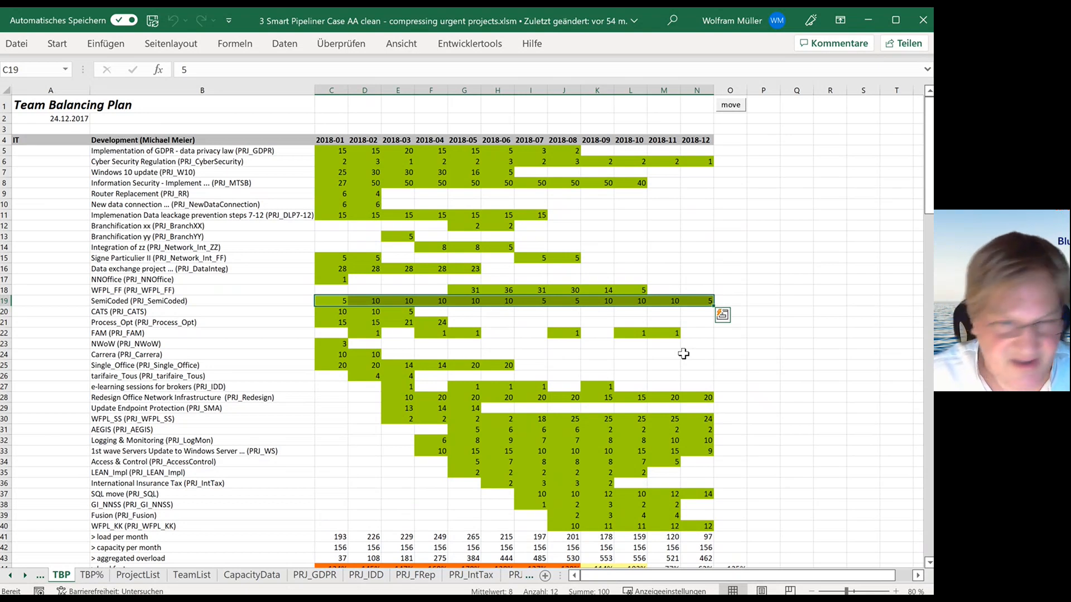
{"action": "left_click", "coordinate": [494, 202]}
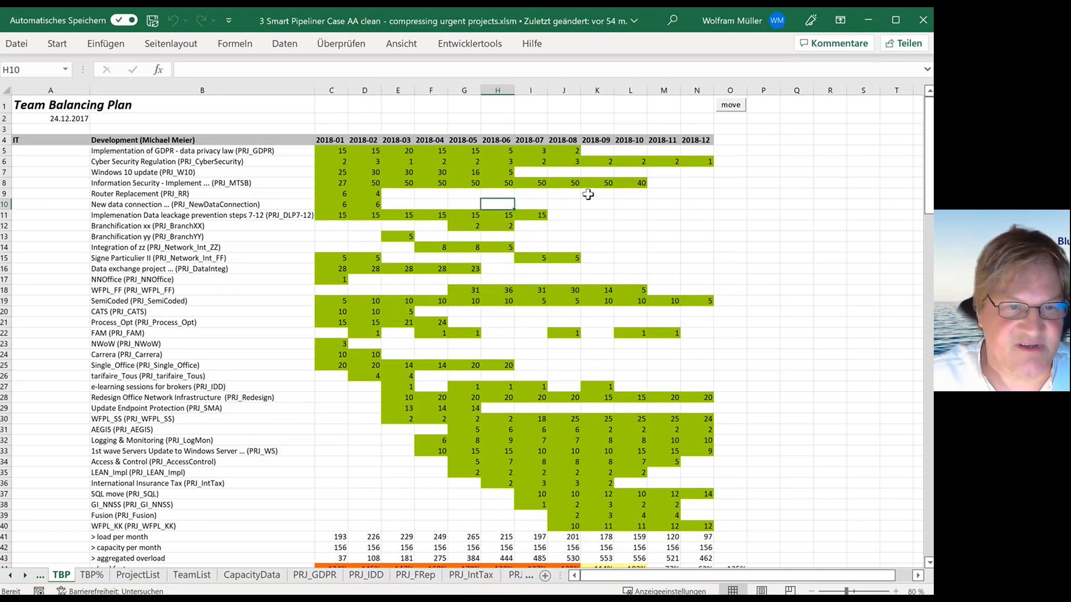
{"action": "left_click_drag", "start_coordinate": [334, 161], "coordinate": [690, 167]}
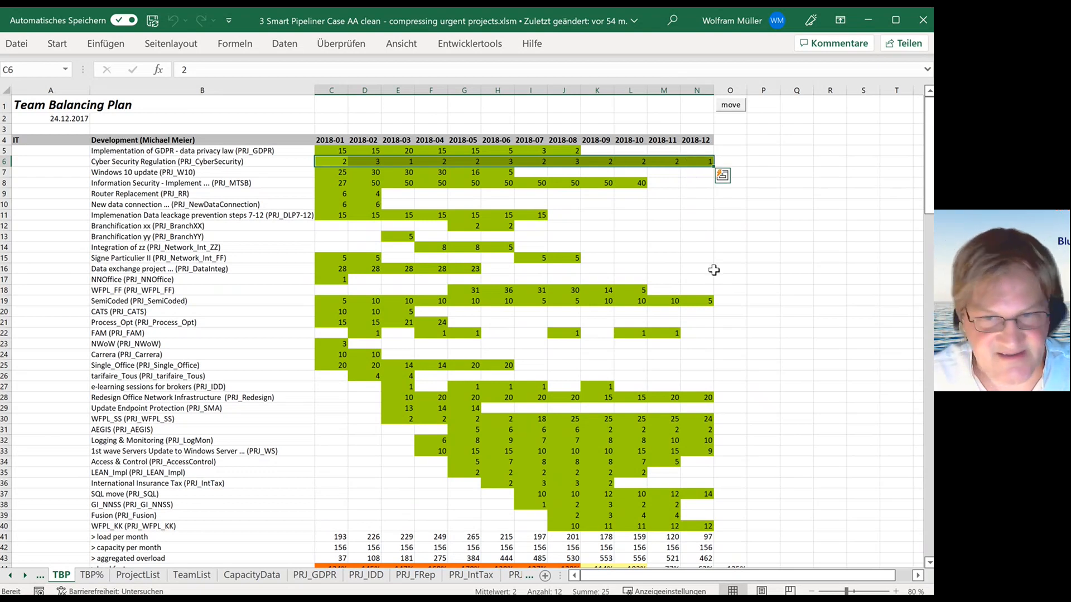
{"action": "left_click", "coordinate": [335, 150]}
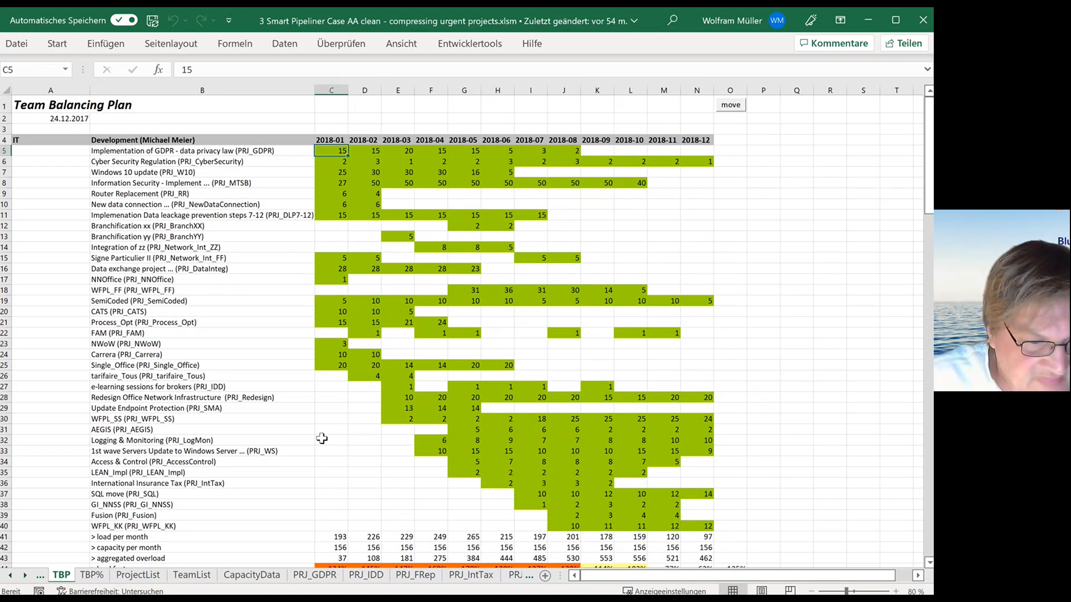
Step: Glance at the project list, then review IT's monthly load, aggregated overload and load factors in the Team Balancing Plan
{"action": "left_click", "coordinate": [140, 575]}
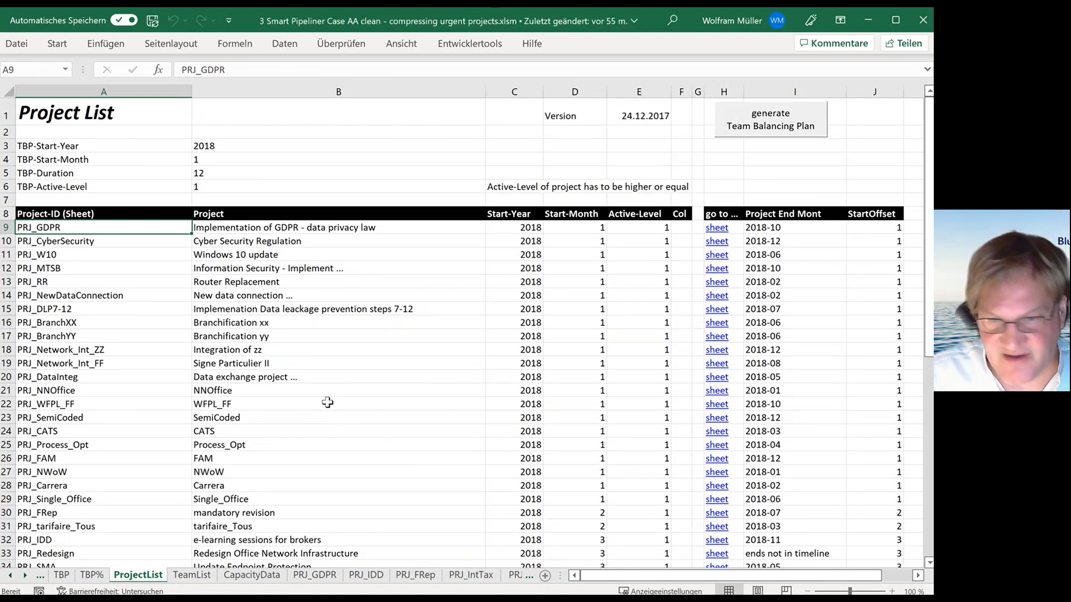
{"action": "left_click", "coordinate": [62, 575]}
{"action": "scroll", "coordinate": [284, 452], "scroll_direction": "down", "scroll_amount": 1}
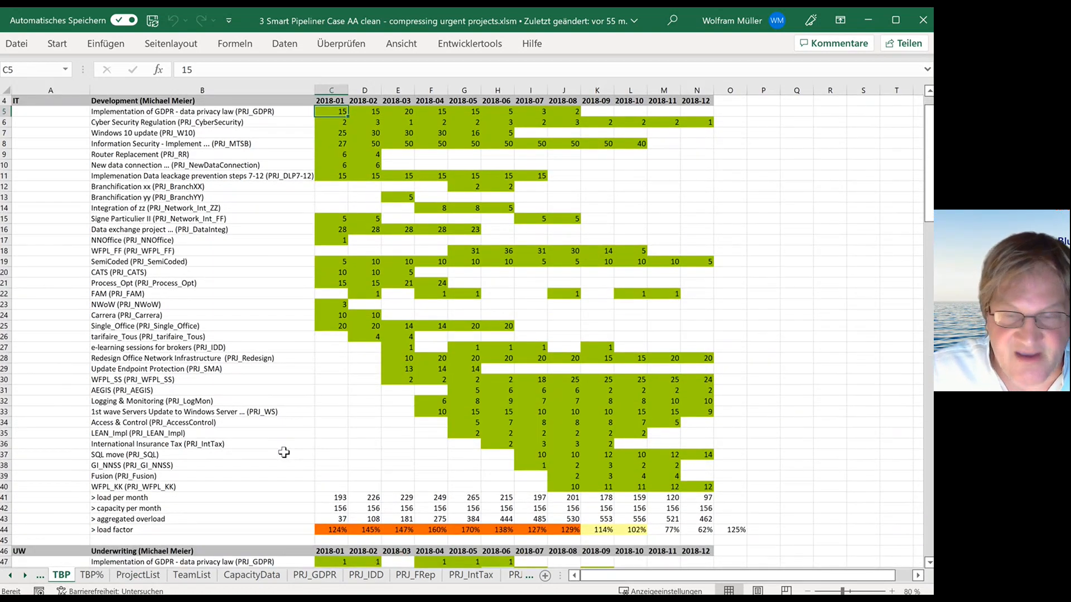
{"action": "scroll", "coordinate": [284, 453], "scroll_direction": "up", "scroll_amount": 1}
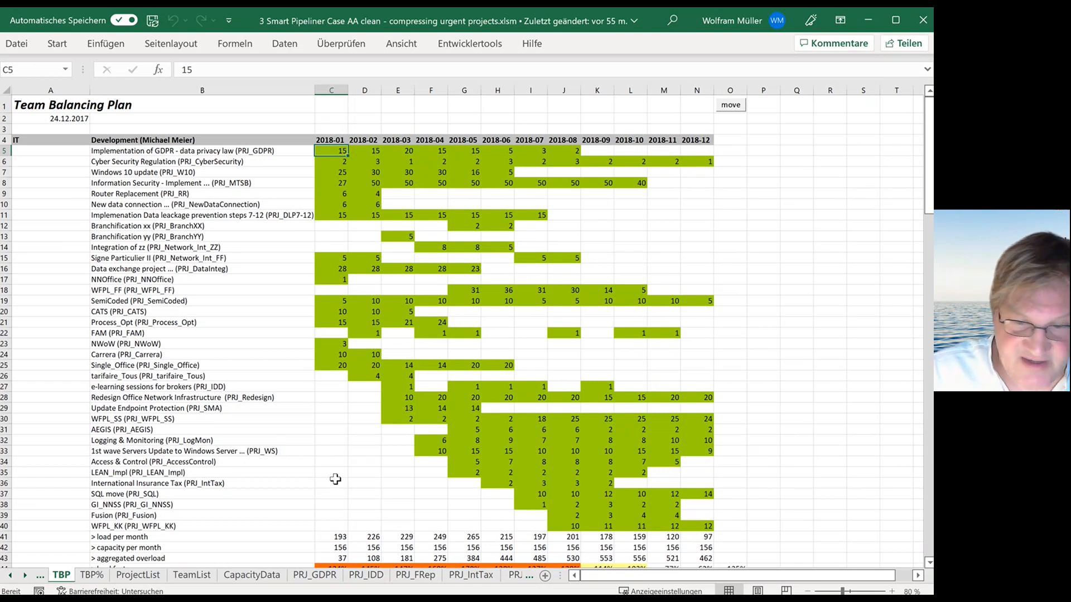
{"action": "scroll", "coordinate": [335, 478], "scroll_direction": "down", "scroll_amount": 1}
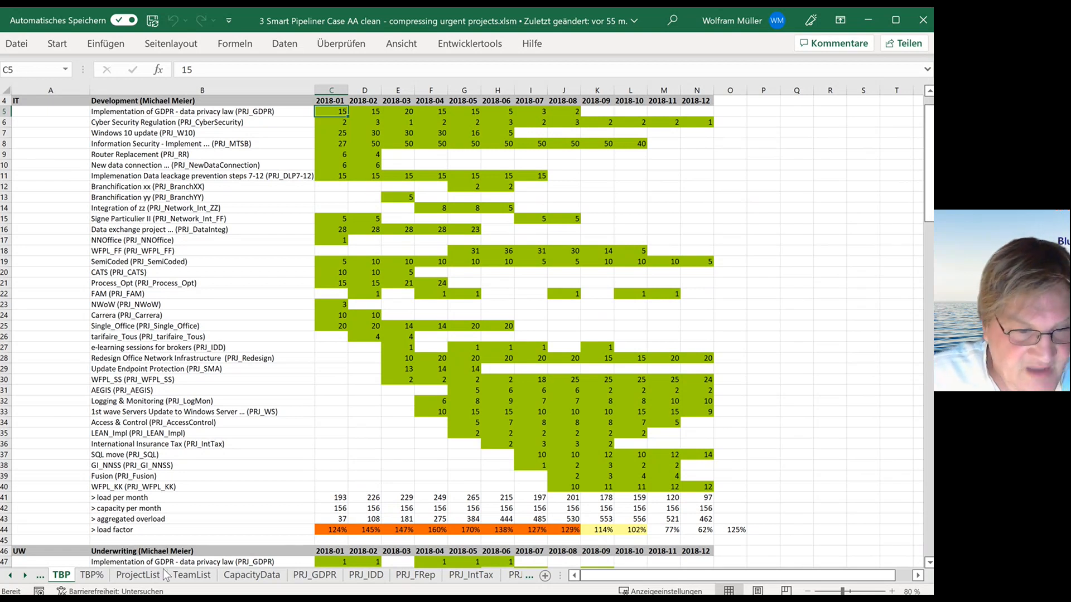
Step: Review the projects with Active-Level 0 in E46:E60 of the ProjectList and the TBP-Active-Level setting they are compared with
{"action": "left_click", "coordinate": [139, 575]}
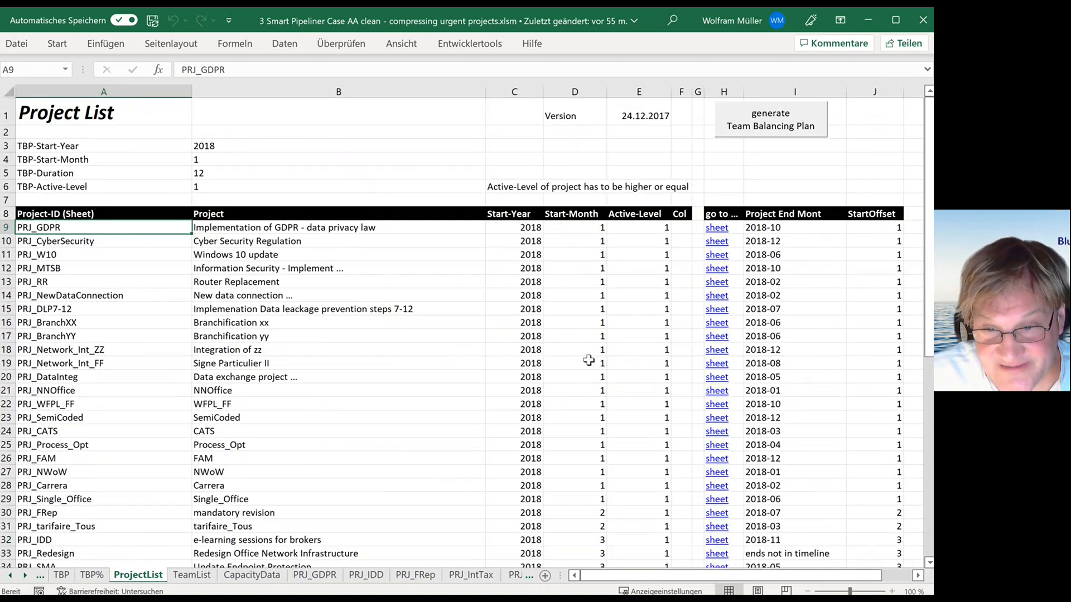
{"action": "scroll", "coordinate": [588, 360], "scroll_direction": "down", "scroll_amount": 11}
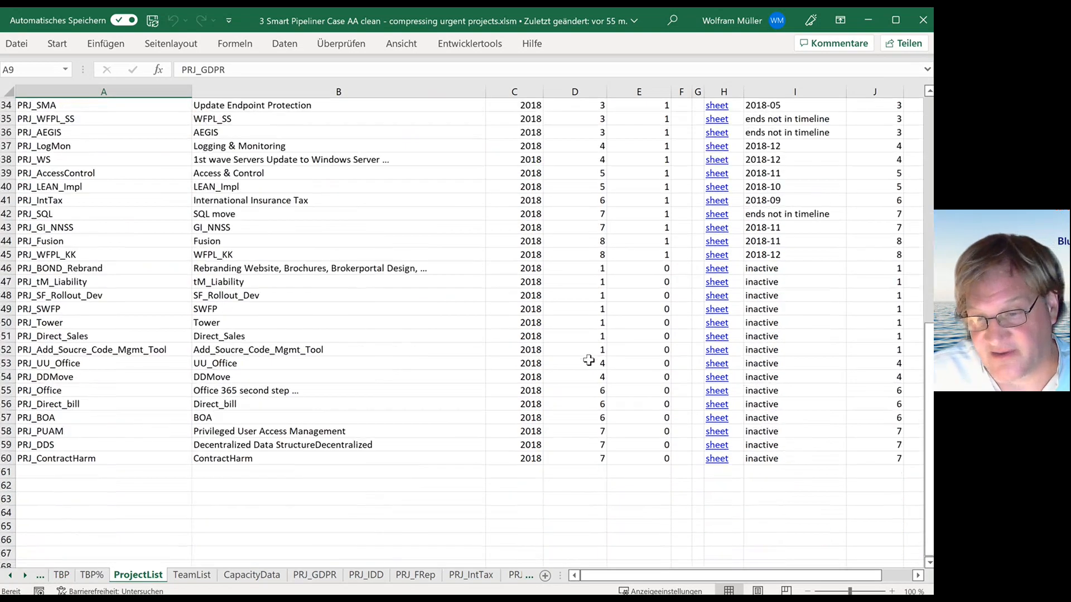
{"action": "left_click_drag", "start_coordinate": [636, 268], "coordinate": [651, 456]}
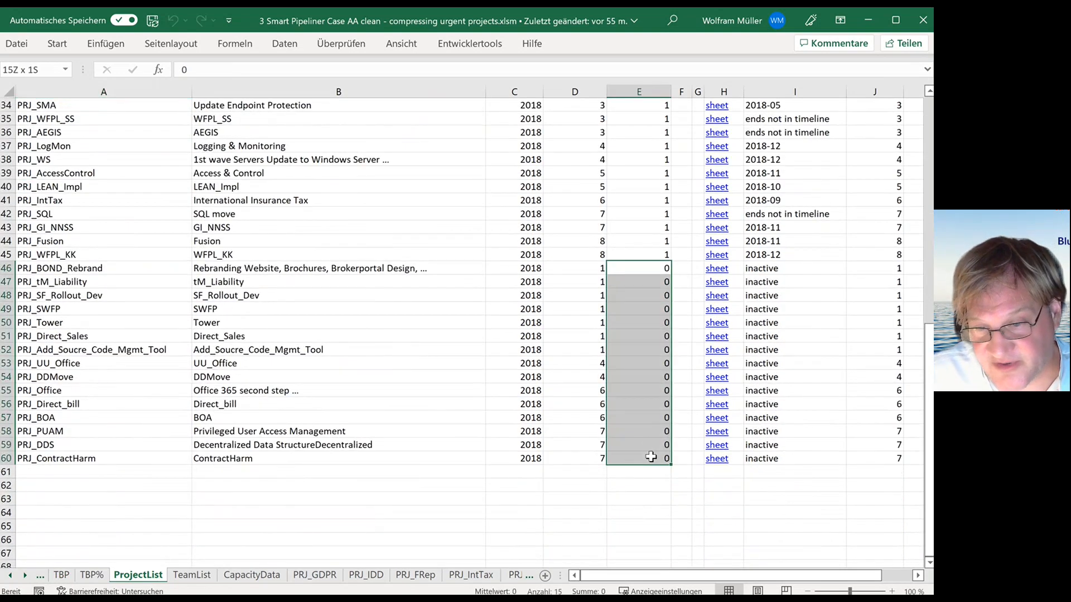
{"action": "scroll", "coordinate": [651, 440], "scroll_direction": "up", "scroll_amount": 9}
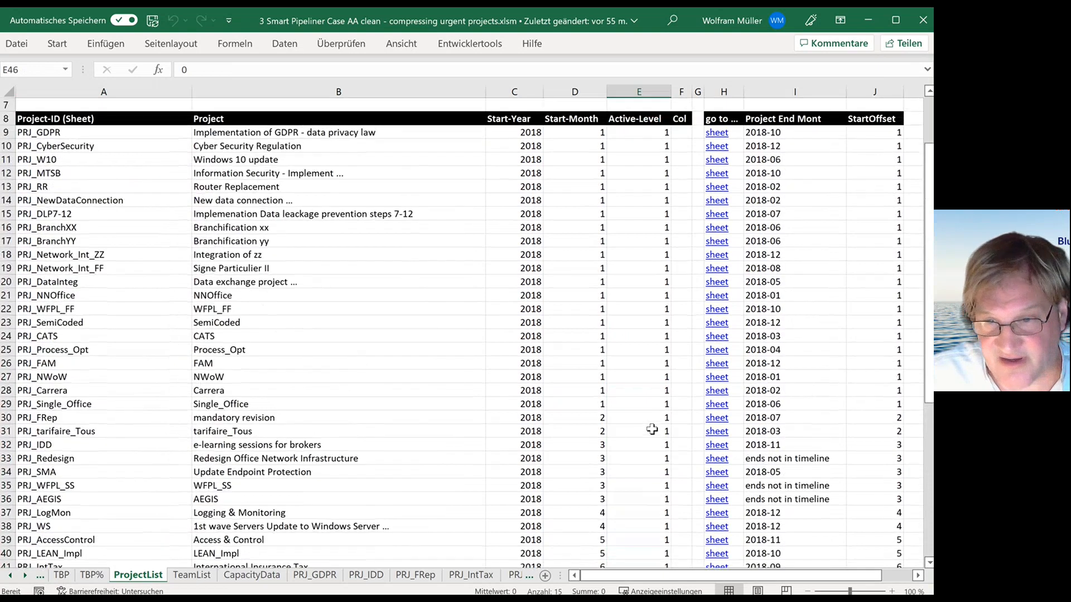
{"action": "scroll", "coordinate": [651, 430], "scroll_direction": "up", "scroll_amount": 2}
{"action": "left_click", "coordinate": [233, 188]}
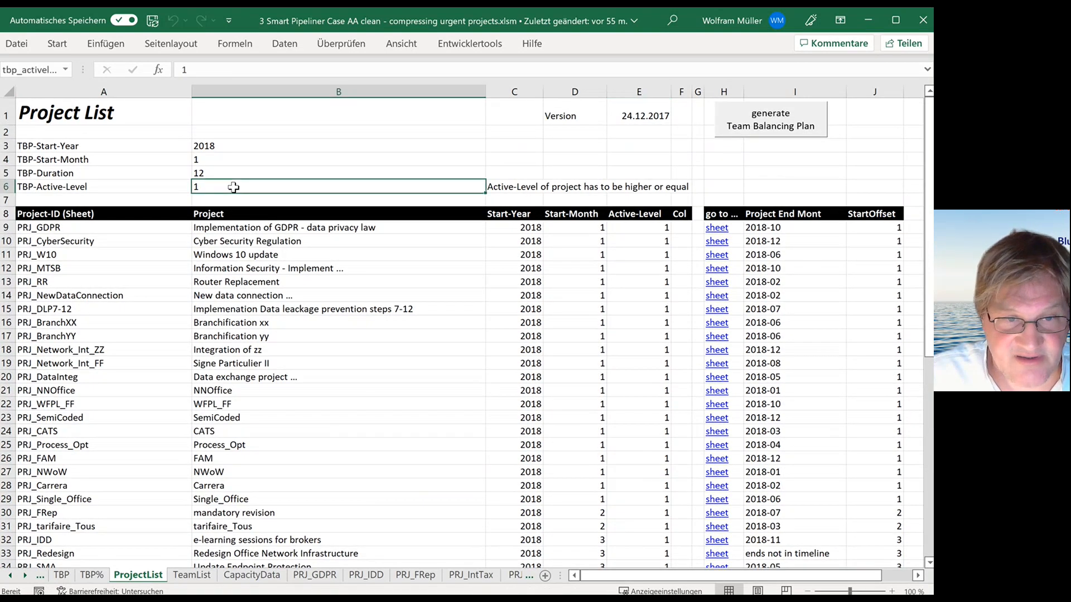
Step: Set the Start-Month of PRJ_CyberSecurity, PRJ_W10 and PRJ_MTSB in D10:D12 to 12, leaving out PRJ_GDPR
{"action": "left_click", "coordinate": [587, 230]}
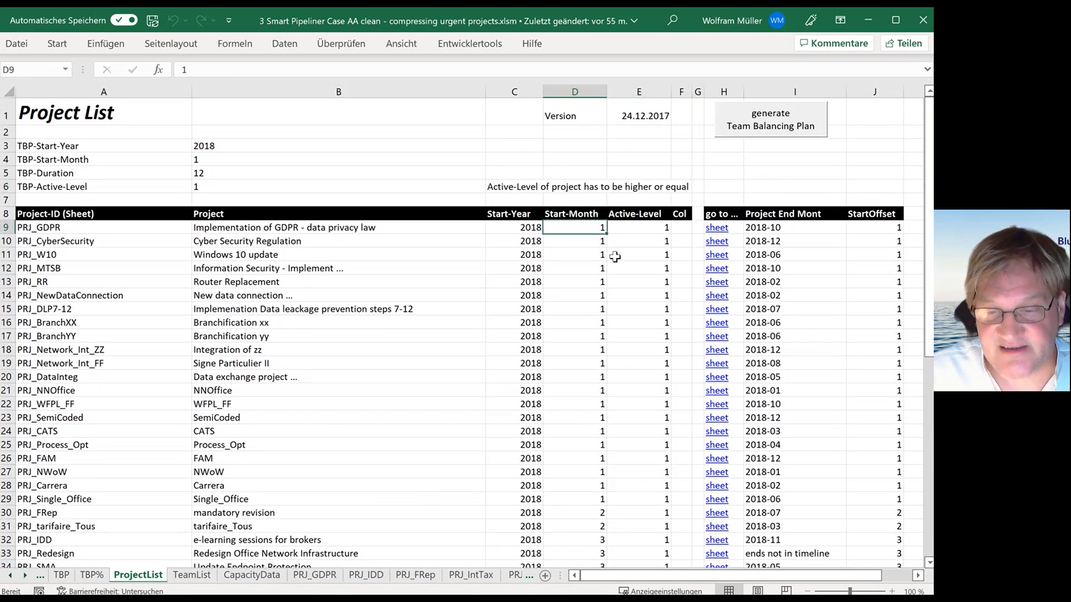
{"action": "key", "text": "Down"}
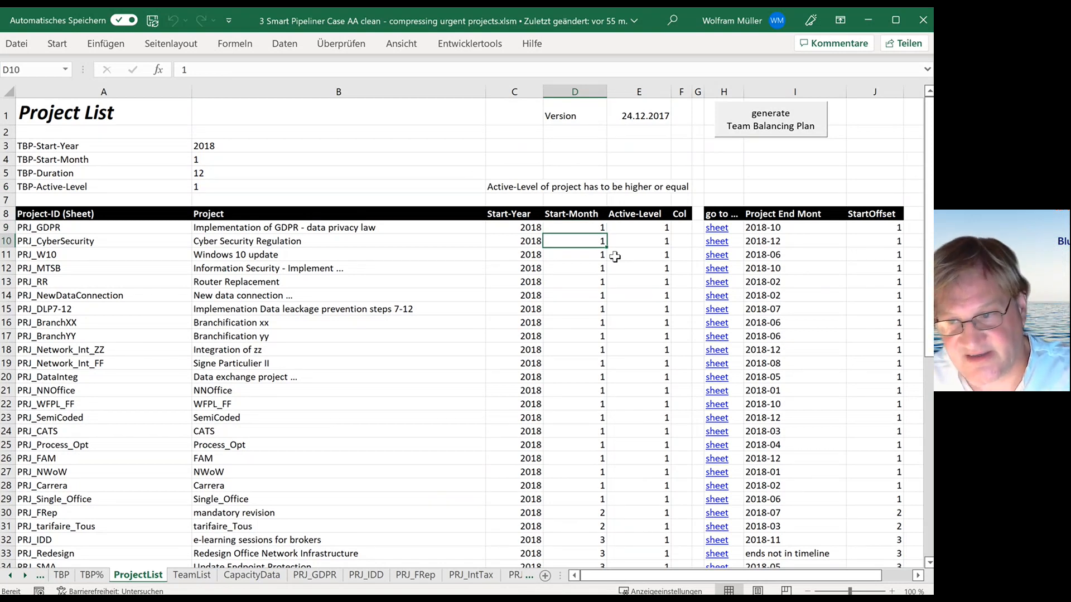
{"action": "type", "text": "12"}
{"action": "key", "text": "Return"}
{"action": "type", "text": "12"}
{"action": "key", "text": "Return"}
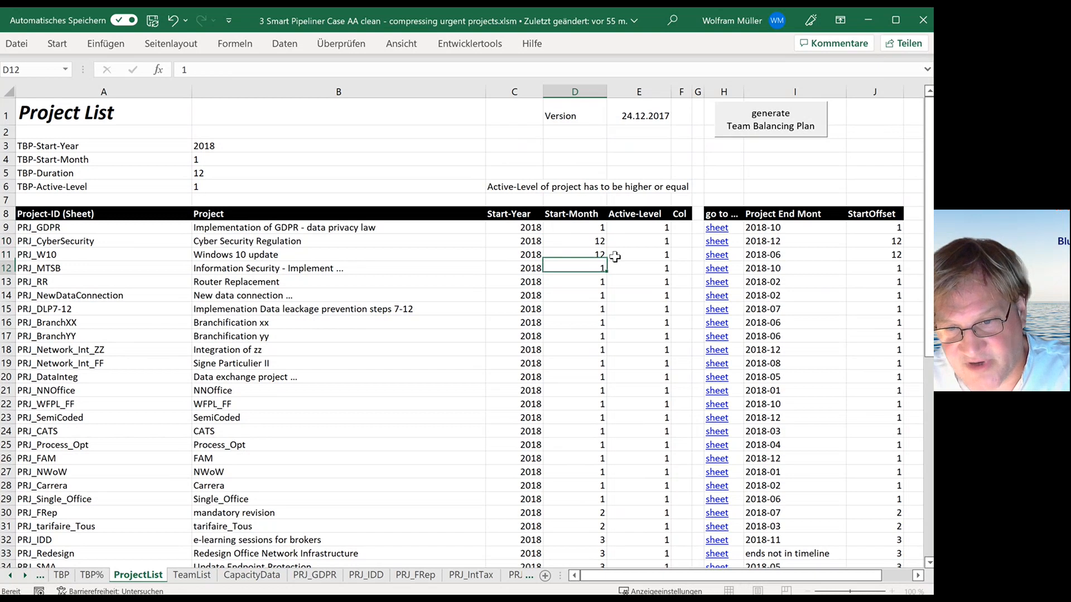
{"action": "type", "text": "12"}
{"action": "key", "text": "Return"}
Step: Fill the Start-Month value 12 from D10:D12 down to D45 for all remaining active projects through PRJ_WFPL_KK
{"action": "key", "text": "Up"}
{"action": "key", "text": "Up"}
{"action": "key", "text": "Up"}
{"action": "key", "text": "Up"}
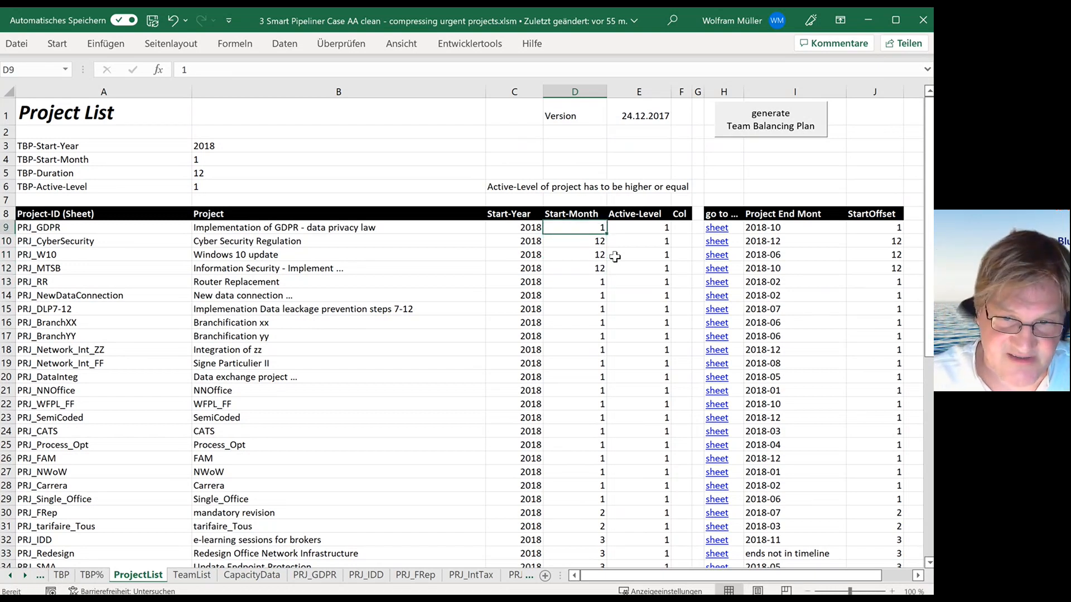
{"action": "key", "text": "Down"}
{"action": "key", "text": "Down"}
{"action": "key", "text": "Up"}
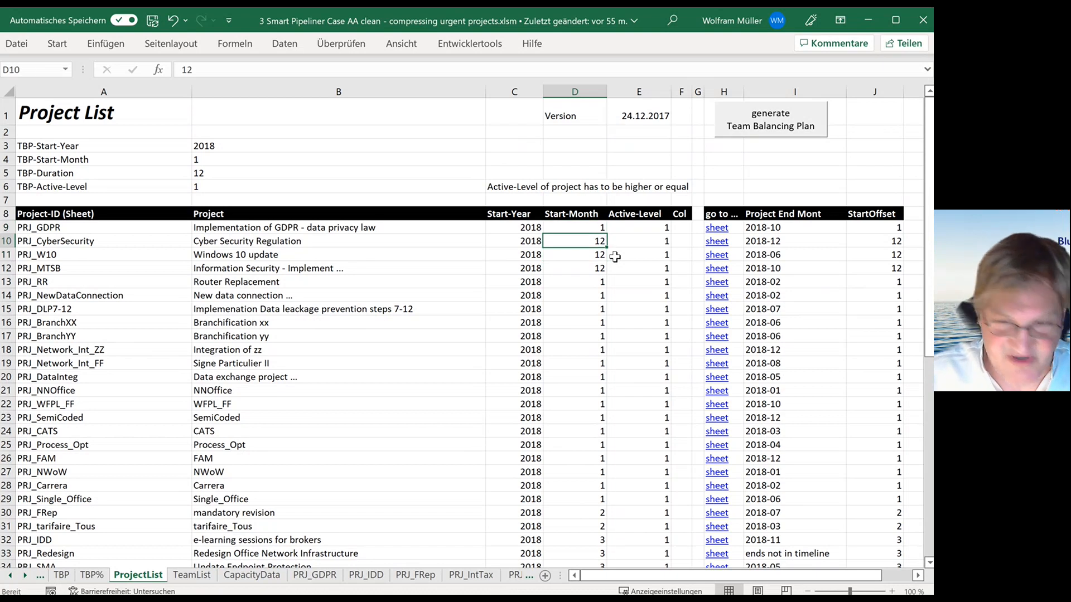
{"action": "key", "text": "shift+Down"}
{"action": "key", "text": "shift+Down"}
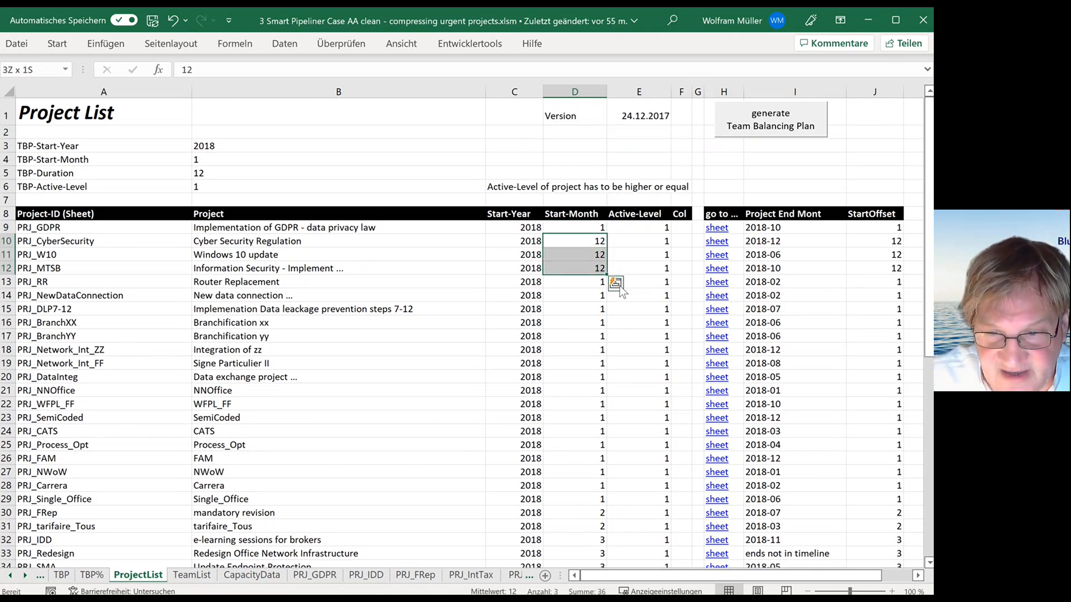
{"action": "left_click_drag", "start_coordinate": [606, 275], "coordinate": [616, 449]}
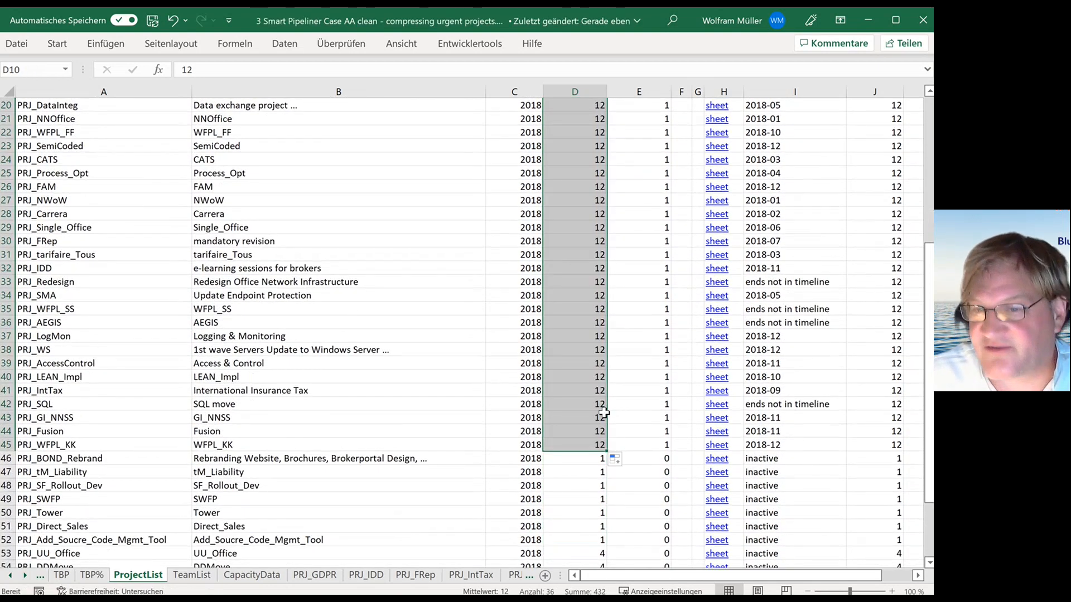
Step: Regenerate the Team Balancing Plan and compare PRJ_GDPR's monthly IT loads in C5:J5 with IT's capacity per month in C36:N36
{"action": "scroll", "coordinate": [604, 412], "scroll_direction": "up", "scroll_amount": 6}
{"action": "left_click", "coordinate": [791, 121]}
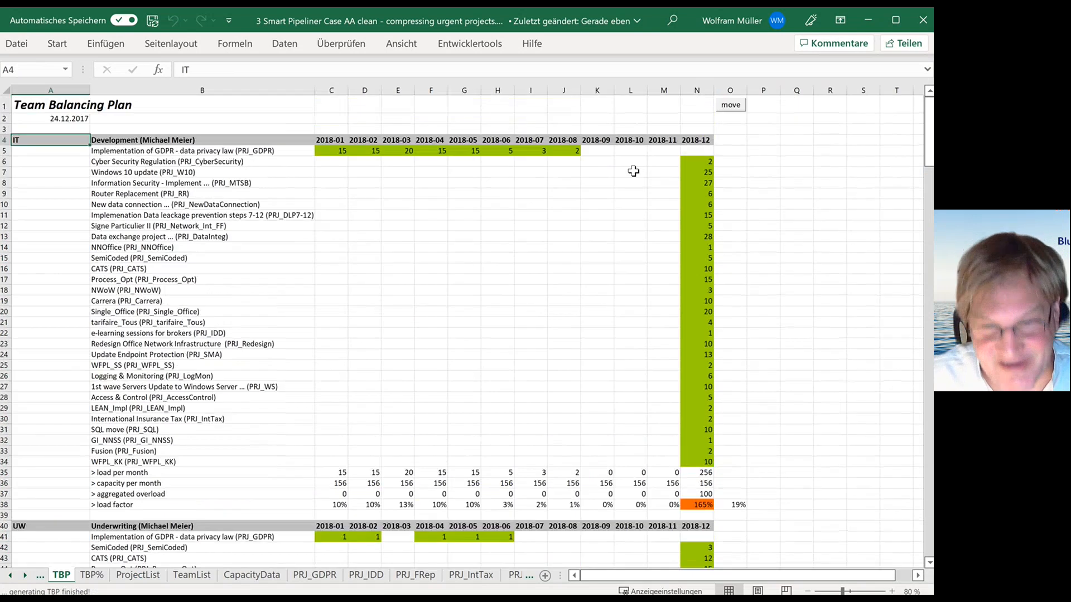
{"action": "scroll", "coordinate": [636, 169], "scroll_direction": "up", "scroll_amount": 1}
{"action": "left_click_drag", "start_coordinate": [333, 151], "coordinate": [565, 150]}
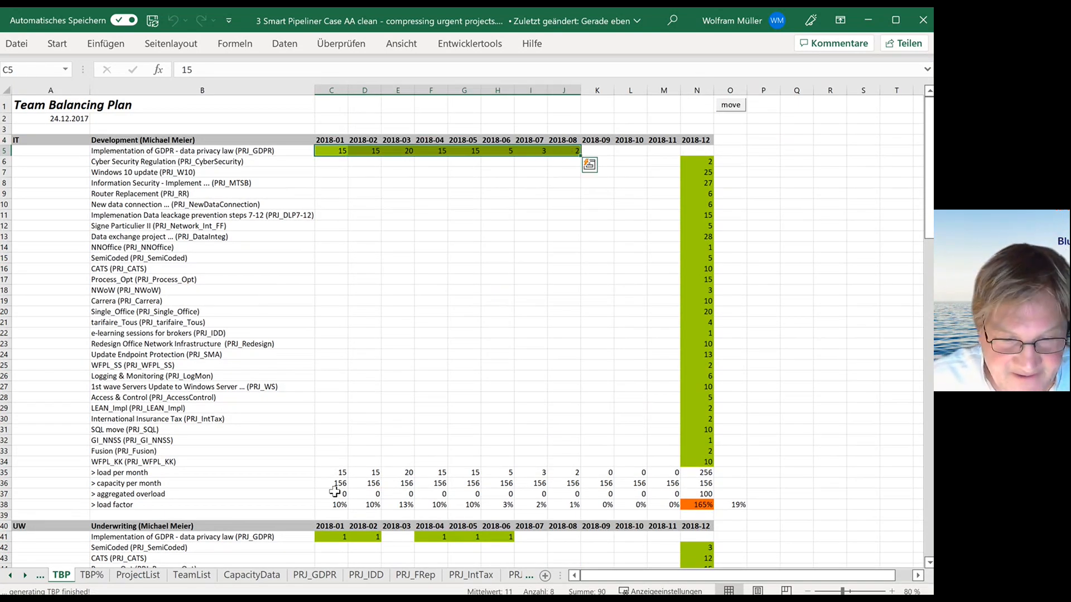
{"action": "left_click_drag", "start_coordinate": [333, 481], "coordinate": [707, 484]}
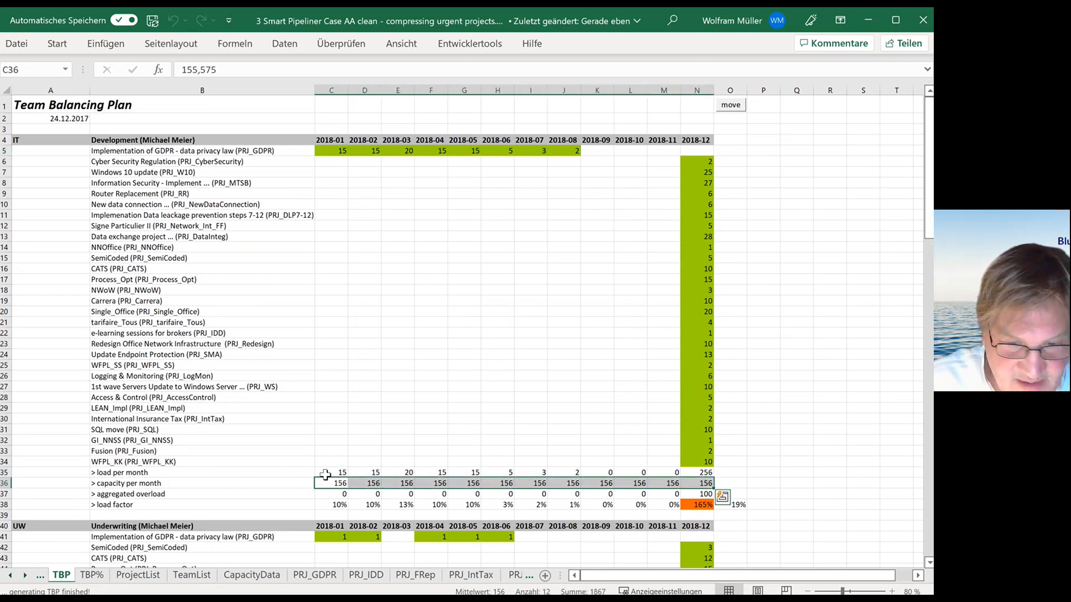
Step: Compare the IT Development team's 2018-01 load with its monthly capacity and review the projects parked in 2018-12
{"action": "left_click_drag", "start_coordinate": [335, 473], "coordinate": [474, 472]}
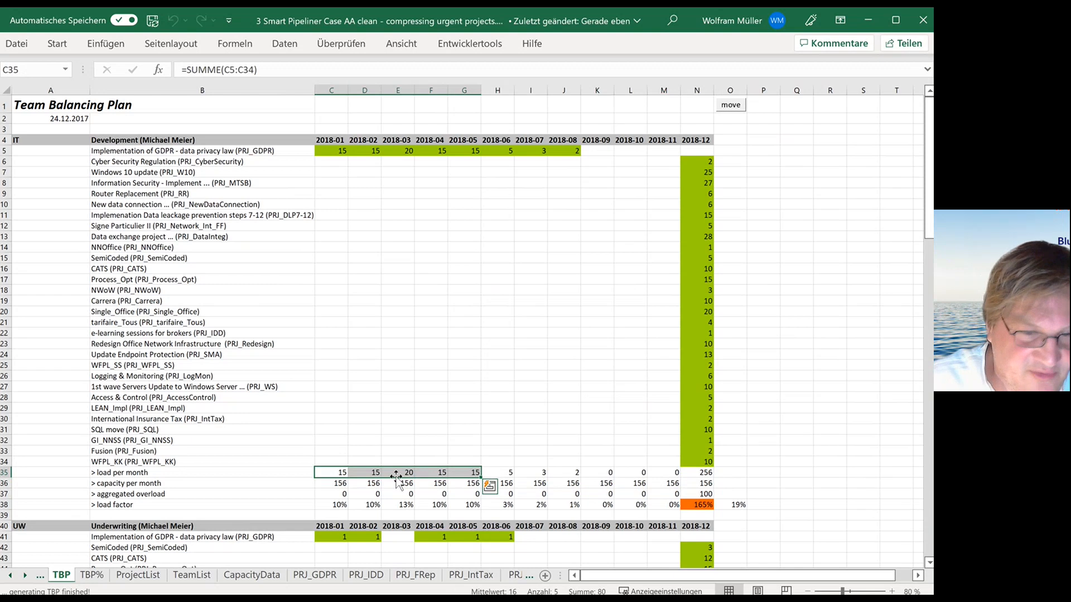
{"action": "left_click", "coordinate": [326, 484]}
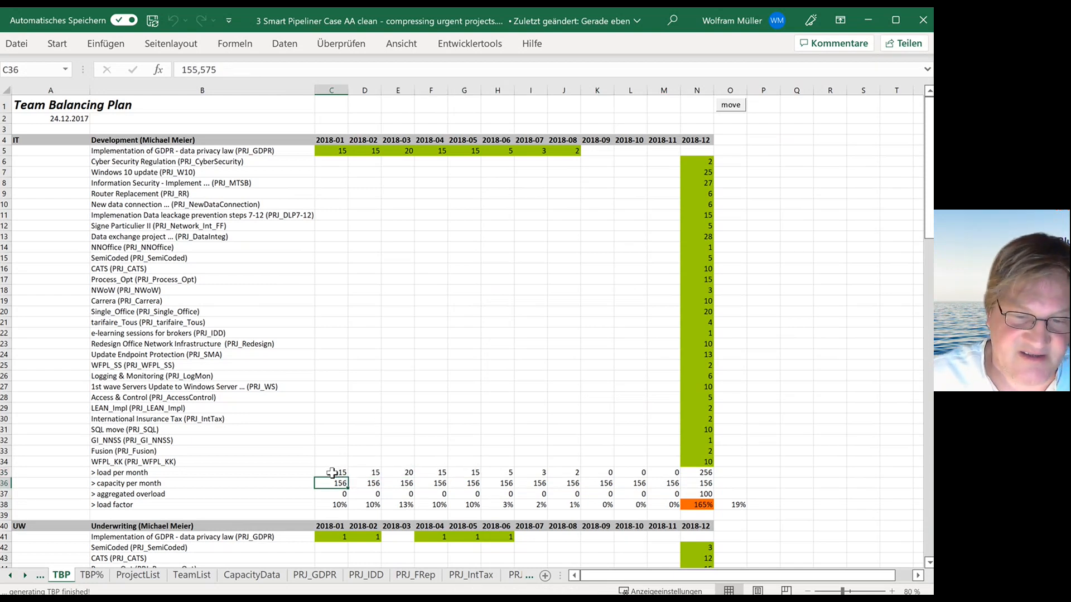
{"action": "left_click_drag", "start_coordinate": [697, 161], "coordinate": [684, 458]}
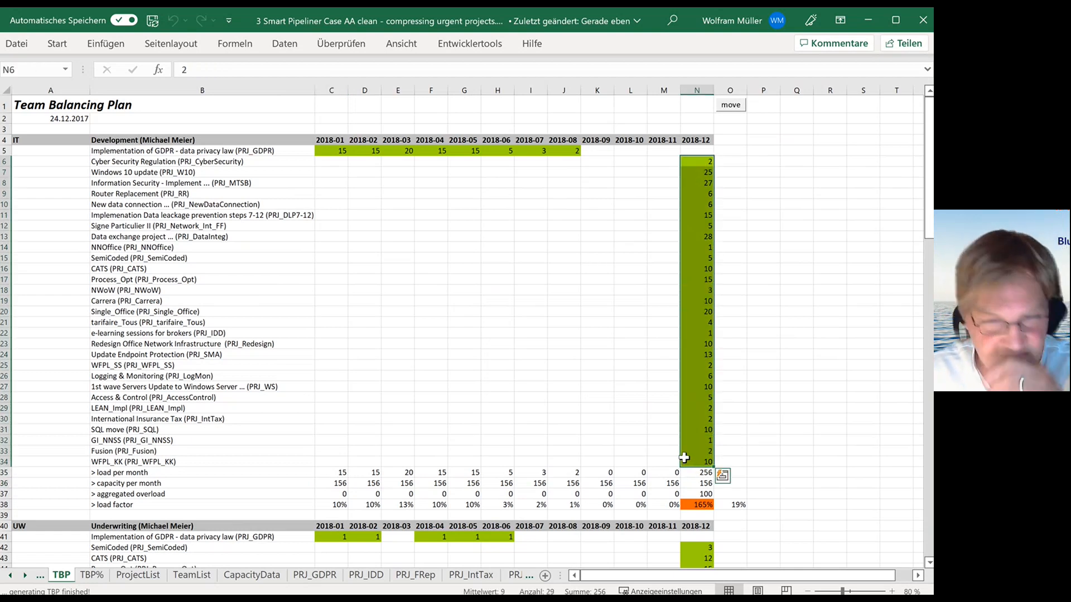
{"action": "left_click", "coordinate": [360, 162]}
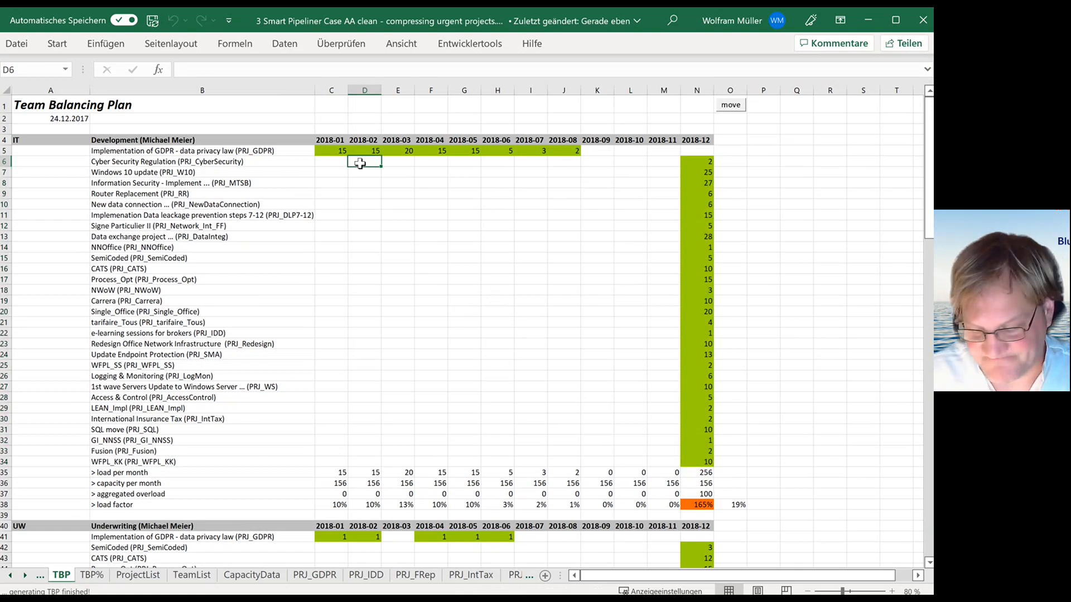
{"action": "key", "text": "Up"}
{"action": "key", "text": "Left"}
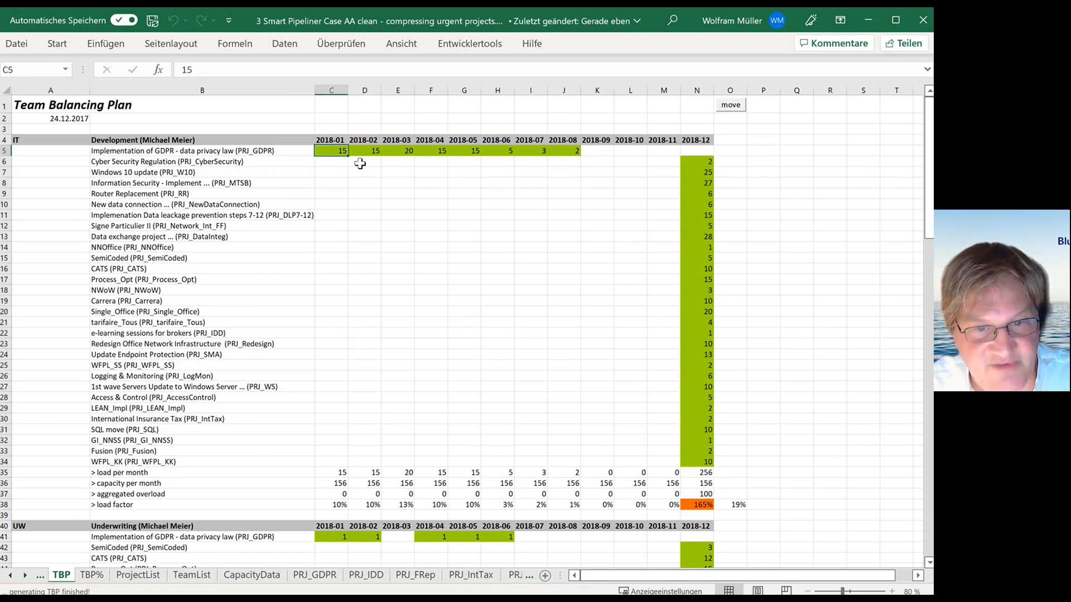
{"action": "key", "text": "Down"}
{"action": "key", "text": "Down"}
{"action": "key", "text": "Down"}
{"action": "key", "text": "Down"}
{"action": "key", "text": "Down"}
{"action": "key", "text": "Down"}
{"action": "key", "text": "Down"}
{"action": "key", "text": "Down"}
{"action": "key", "text": "Down"}
{"action": "key", "text": "Down"}
{"action": "key", "text": "Down"}
{"action": "key", "text": "Down"}
{"action": "key", "text": "Down"}
{"action": "key", "text": "Down"}
{"action": "key", "text": "Down"}
{"action": "key", "text": "Down"}
{"action": "key", "text": "Down"}
{"action": "key", "text": "Down"}
{"action": "key", "text": "Down"}
{"action": "key", "text": "Down"}
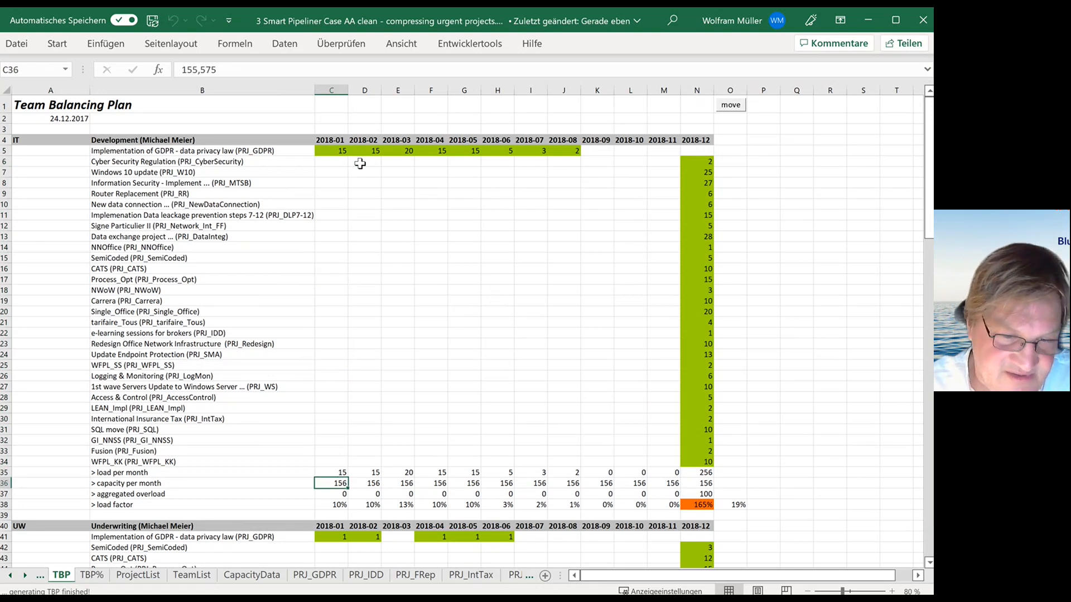
{"action": "key", "text": "Up"}
{"action": "key", "text": "Down"}
{"action": "key", "text": "Up"}
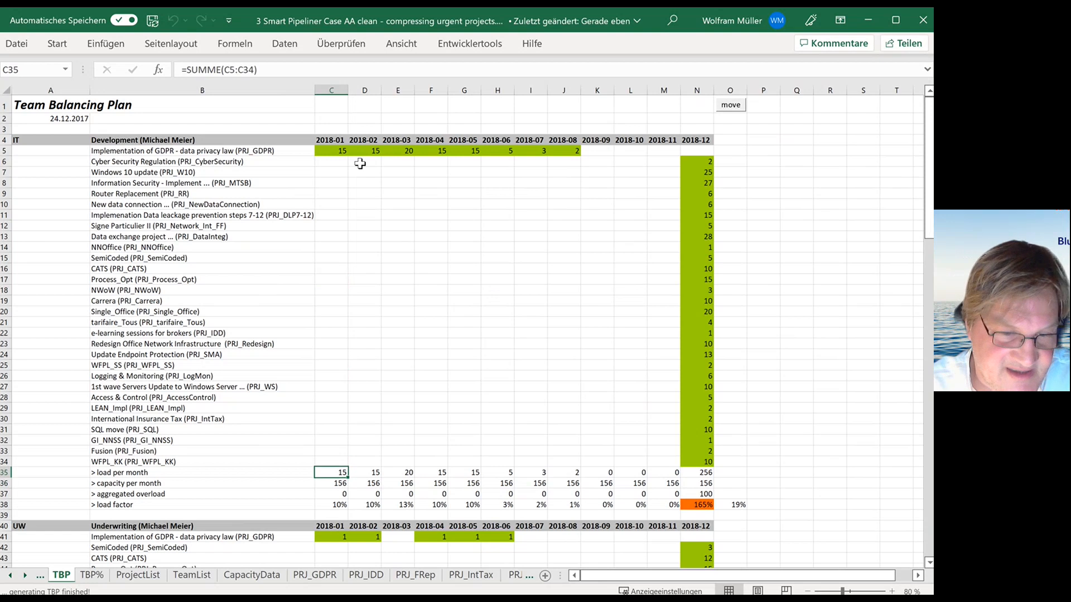
{"action": "key", "text": "Up"}
{"action": "key", "text": "Up"}
{"action": "key", "text": "Up"}
{"action": "key", "text": "Up"}
{"action": "key", "text": "Up"}
{"action": "key", "text": "Up"}
{"action": "key", "text": "Up"}
{"action": "key", "text": "Up"}
{"action": "key", "text": "Up"}
{"action": "key", "text": "Up"}
{"action": "key", "text": "Up"}
{"action": "key", "text": "Up"}
{"action": "key", "text": "Up"}
{"action": "key", "text": "Up"}
{"action": "key", "text": "Up"}
{"action": "key", "text": "Up"}
{"action": "key", "text": "Up"}
{"action": "key", "text": "Up"}
{"action": "key", "text": "Up"}
{"action": "key", "text": "Up"}
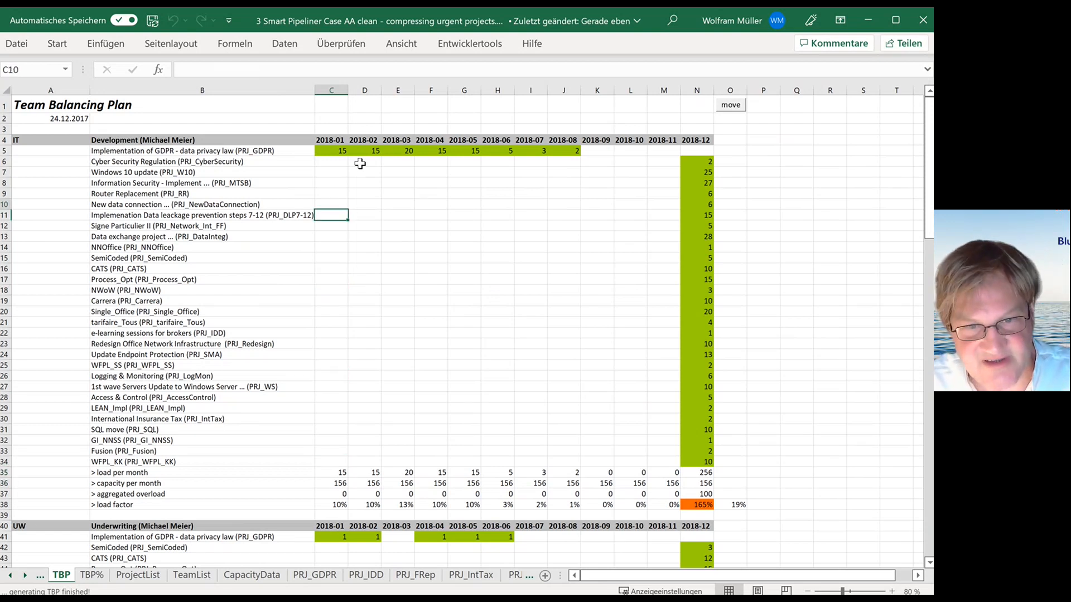
Step: Total the 2018-12 loads of the IT Development projects from Cyber Security Regulation down to CATS to check them against capacity
{"action": "key", "text": "Down"}
{"action": "key", "text": "Right"}
{"action": "key", "text": "Right"}
{"action": "key", "text": "Right"}
{"action": "key", "text": "Right"}
{"action": "key", "text": "Right"}
{"action": "key", "text": "Right"}
{"action": "key", "text": "Right"}
{"action": "key", "text": "Right"}
{"action": "key", "text": "Right"}
{"action": "key", "text": "Right"}
{"action": "key", "text": "Right"}
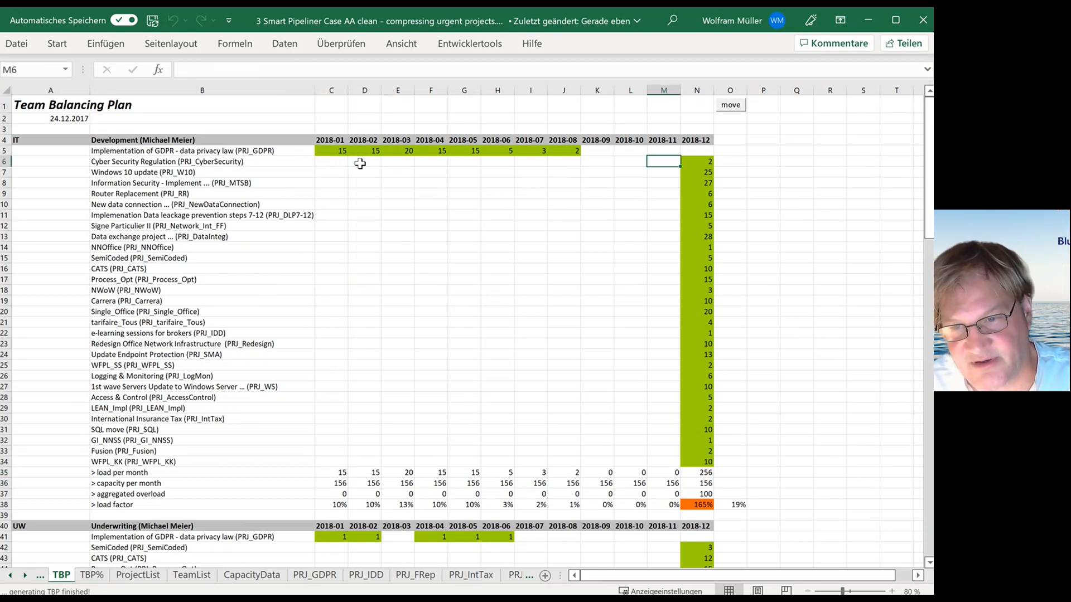
{"action": "key", "text": "shift+Down"}
{"action": "key", "text": "shift+Down"}
{"action": "key", "text": "shift+Down"}
{"action": "key", "text": "shift+Down"}
{"action": "key", "text": "shift+Down"}
{"action": "key", "text": "shift+Down"}
{"action": "key", "text": "shift+Down"}
{"action": "key", "text": "shift+Down"}
{"action": "key", "text": "shift+Down"}
{"action": "key", "text": "shift+Down"}
{"action": "key", "text": "shift+Down"}
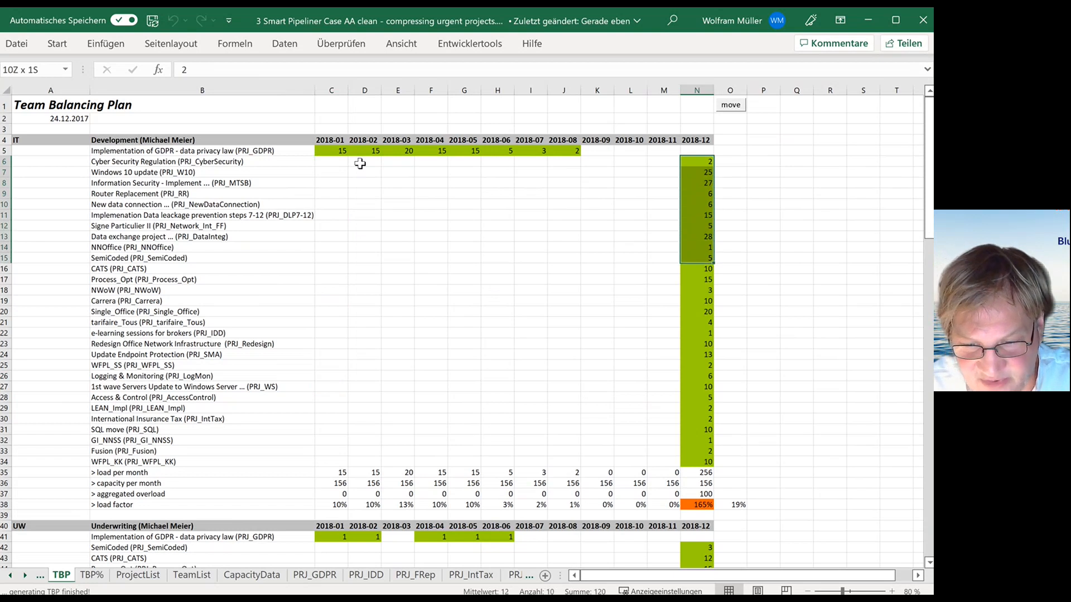
{"action": "key", "text": "shift+Up"}
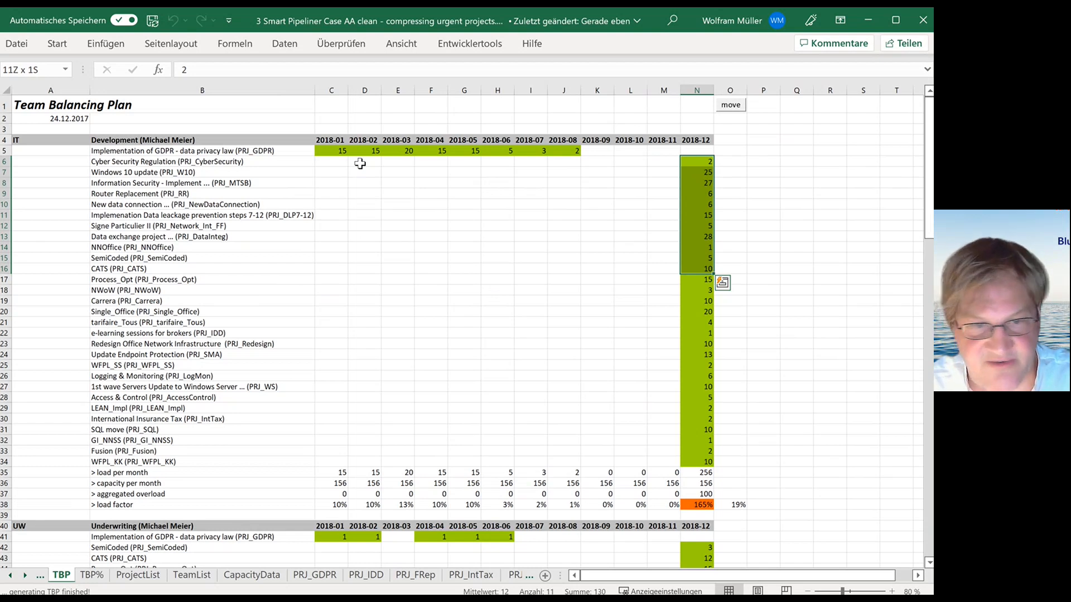
Step: Enter a shift of -11 in O6:O16, beside Cyber Security Regulation through CATS, and apply the project move
{"action": "key", "text": "Right"}
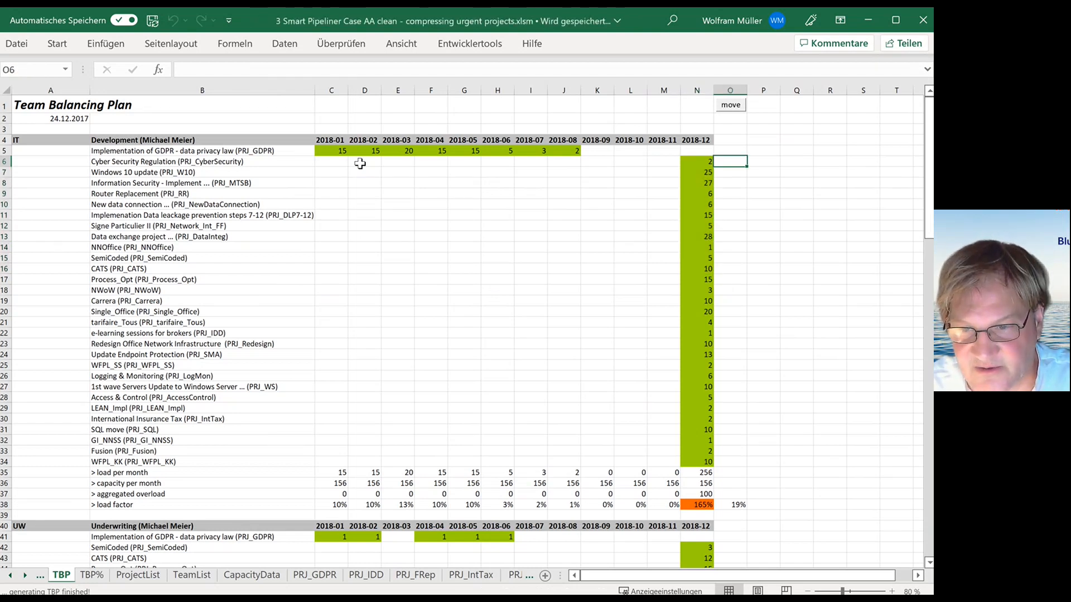
{"action": "key", "text": "Down"}
{"action": "key", "text": "Down"}
{"action": "key", "text": "Down"}
{"action": "key", "text": "Down"}
{"action": "key", "text": "Down"}
{"action": "key", "text": "Down"}
{"action": "key", "text": "Down"}
{"action": "key", "text": "Down"}
{"action": "key", "text": "Down"}
{"action": "key", "text": "Down"}
{"action": "key", "text": "Down"}
{"action": "key", "text": "Up"}
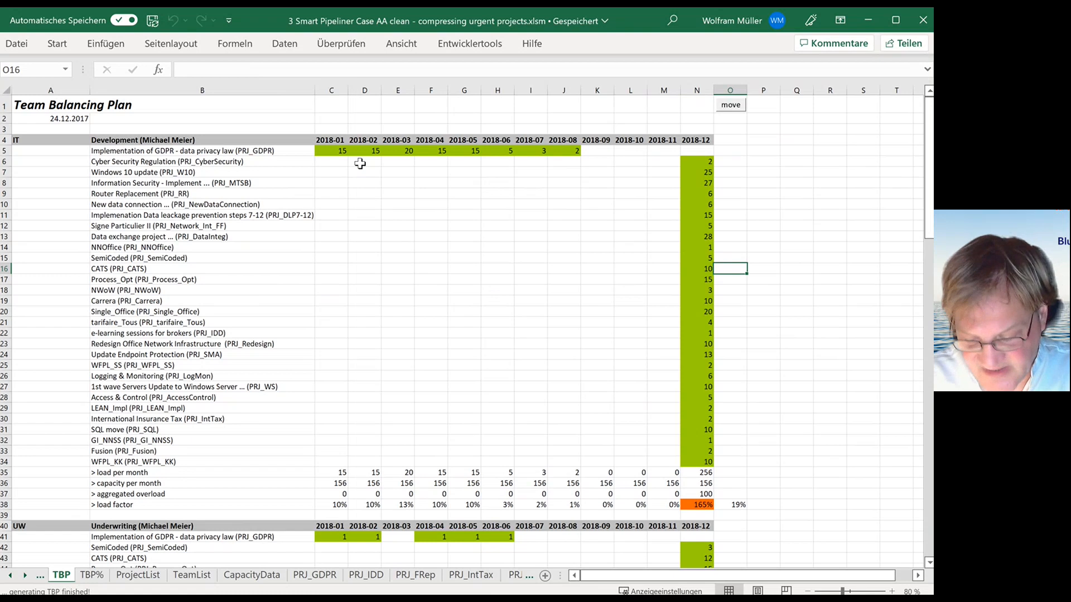
{"action": "type", "text": "-11"}
{"action": "key", "text": "Up"}
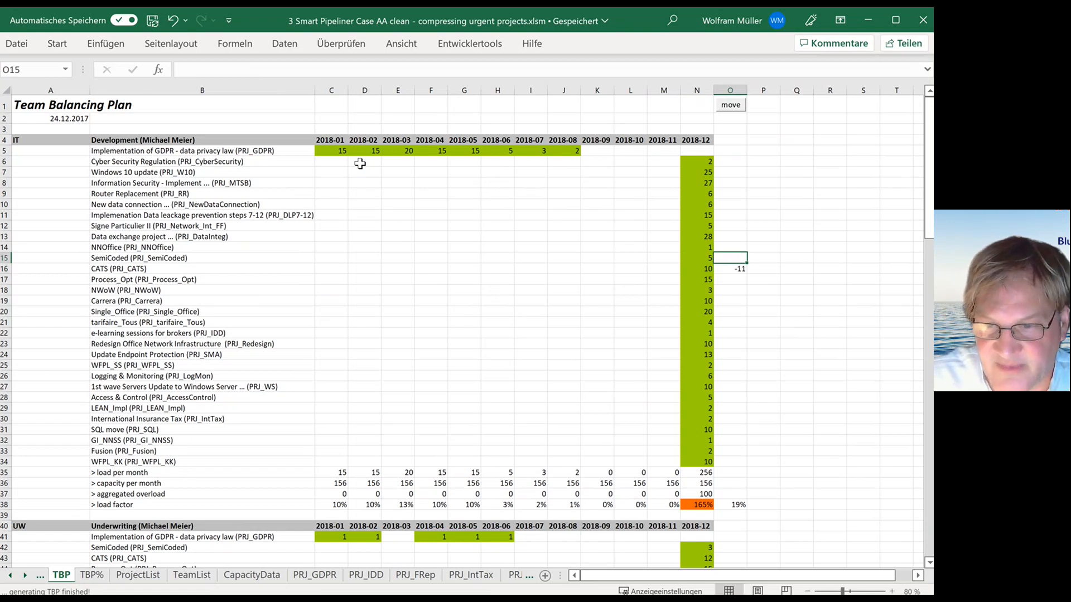
{"action": "type", "text": "-11"}
{"action": "key", "text": "Up"}
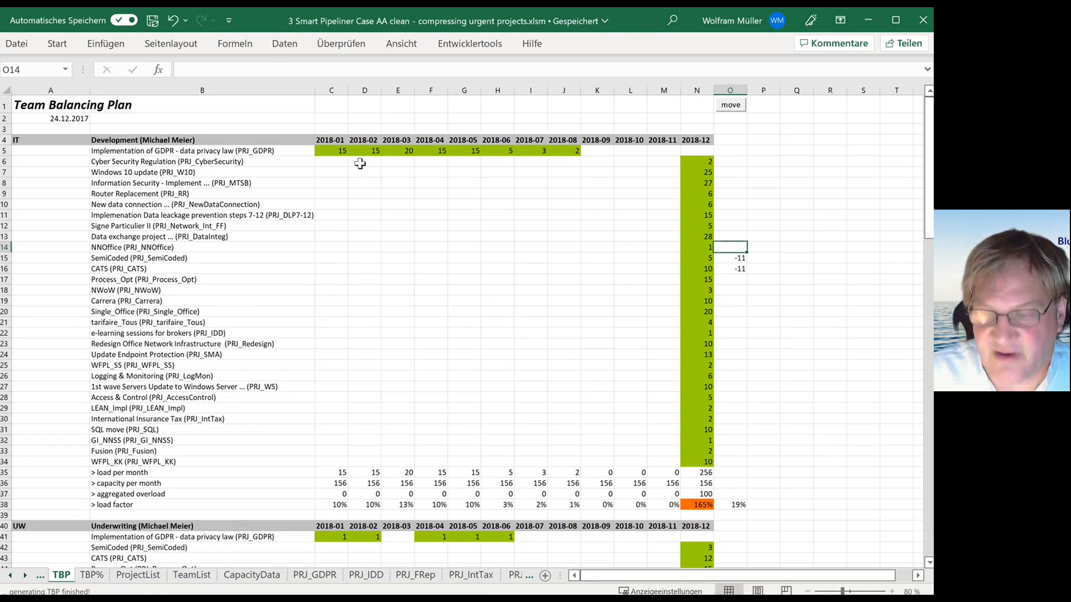
{"action": "left_click_drag", "start_coordinate": [730, 258], "coordinate": [742, 162]}
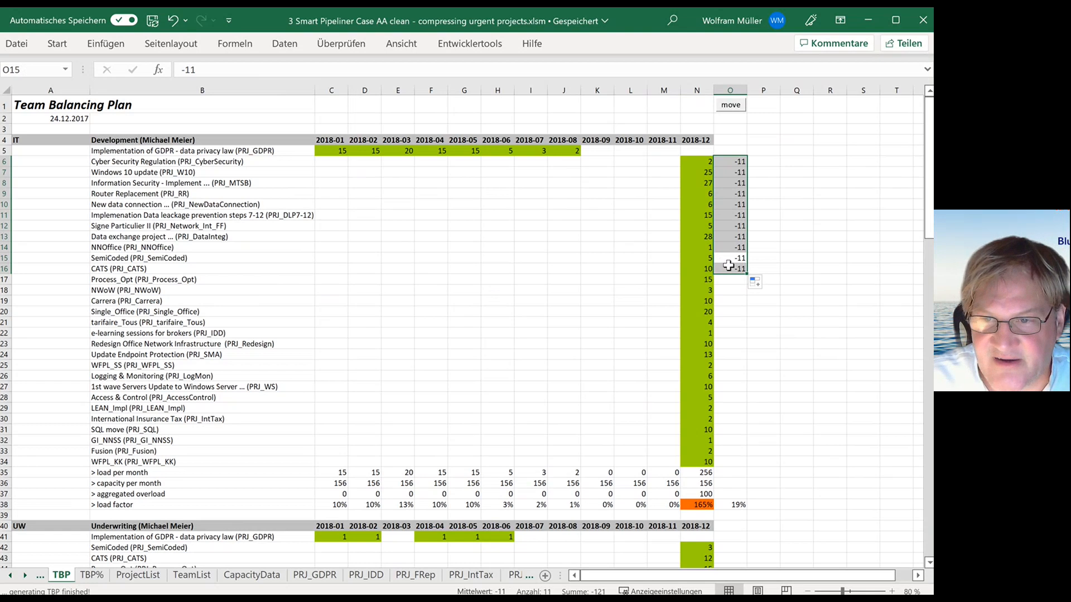
{"action": "left_click", "coordinate": [730, 105]}
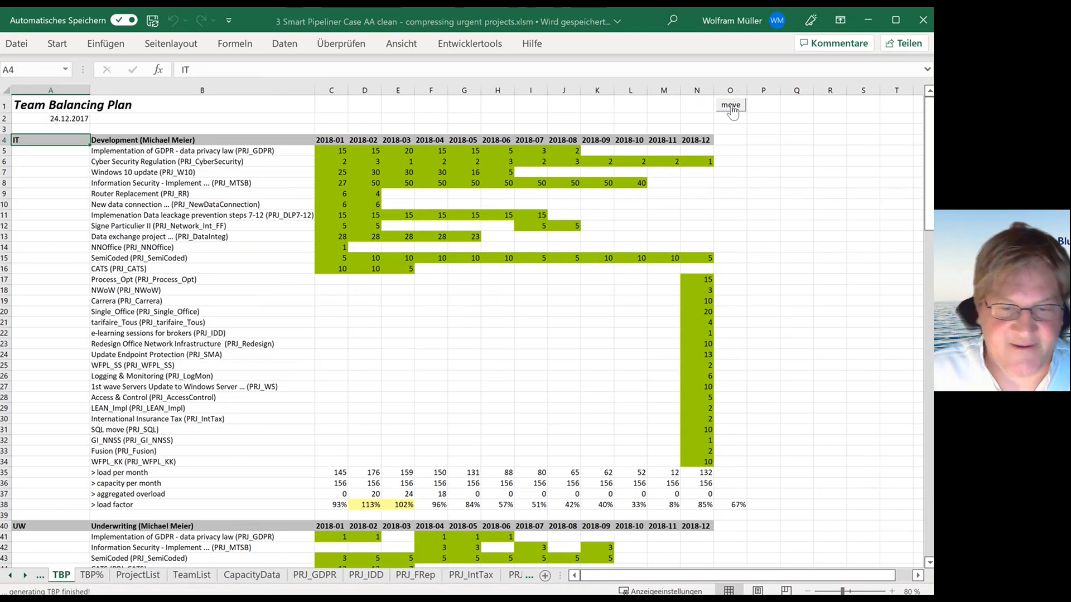
Step: Check the 2018-01 project sum, load and capacity, and inspect the load factors for 2018-02 and 2018-03
{"action": "left_click_drag", "start_coordinate": [335, 151], "coordinate": [331, 269]}
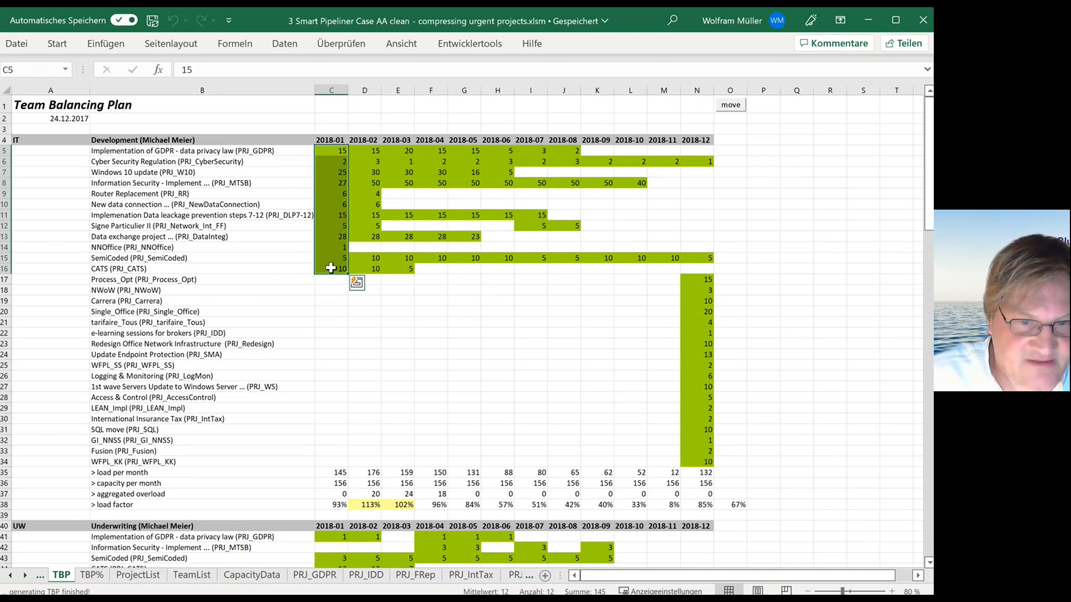
{"action": "left_click", "coordinate": [326, 472]}
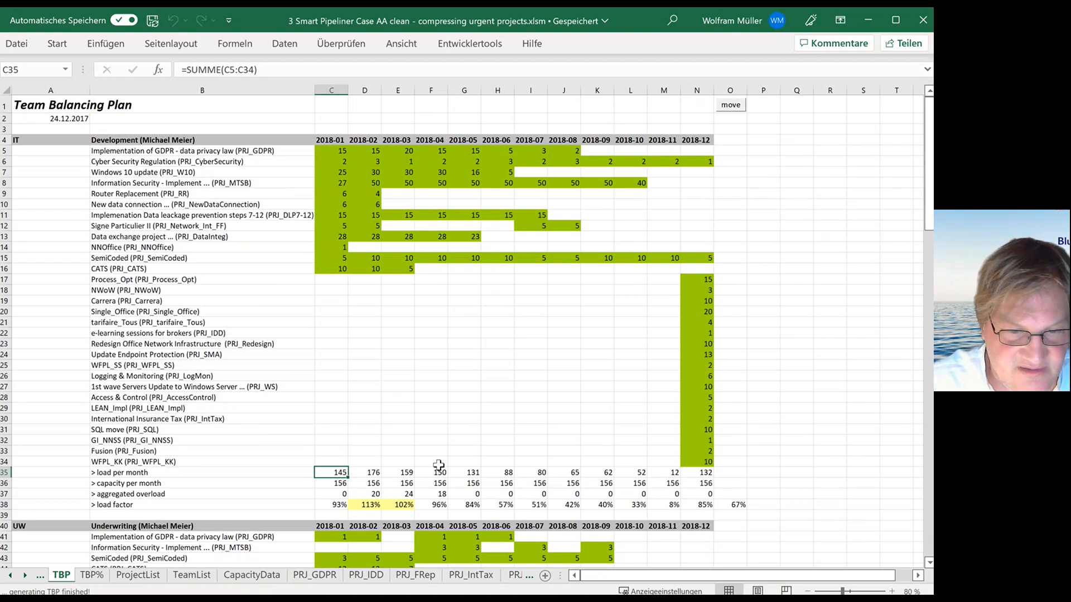
{"action": "key", "text": "Down"}
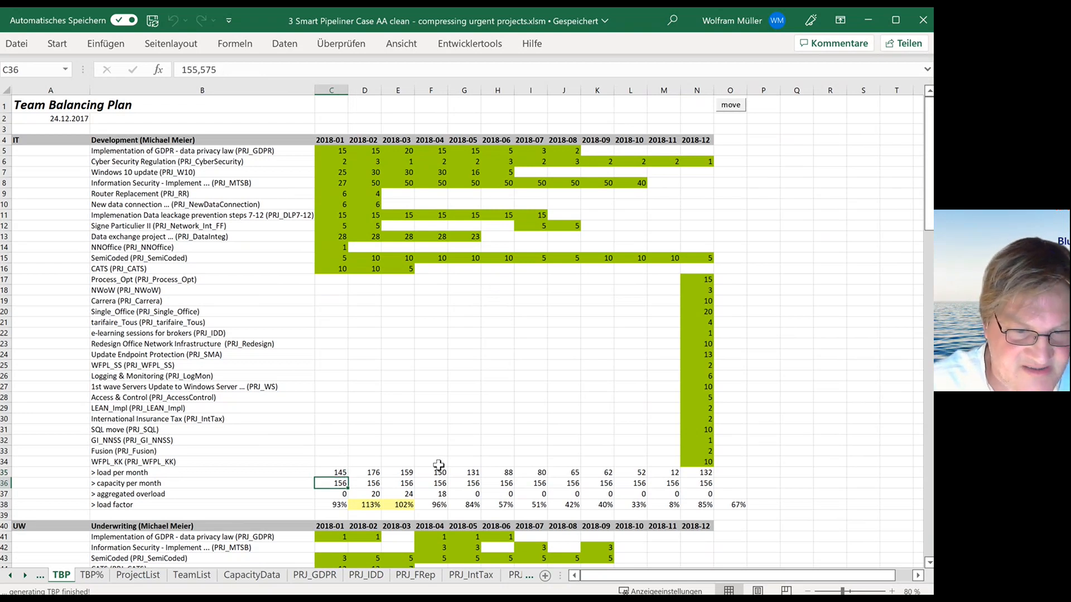
{"action": "key", "text": "Down"}
{"action": "key", "text": "Down"}
{"action": "key", "text": "Right"}
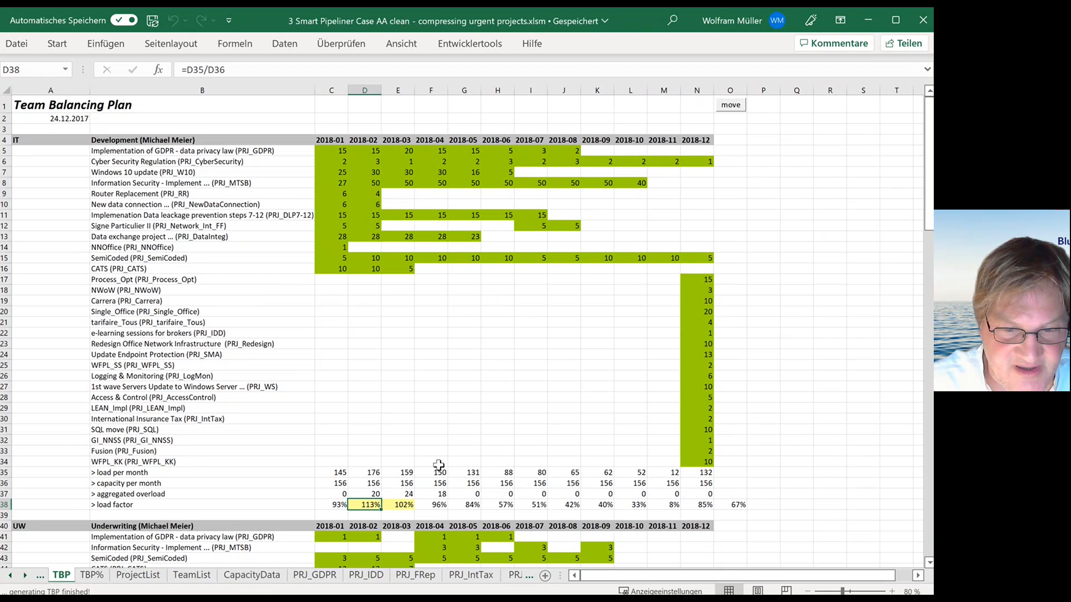
{"action": "key", "text": "Right"}
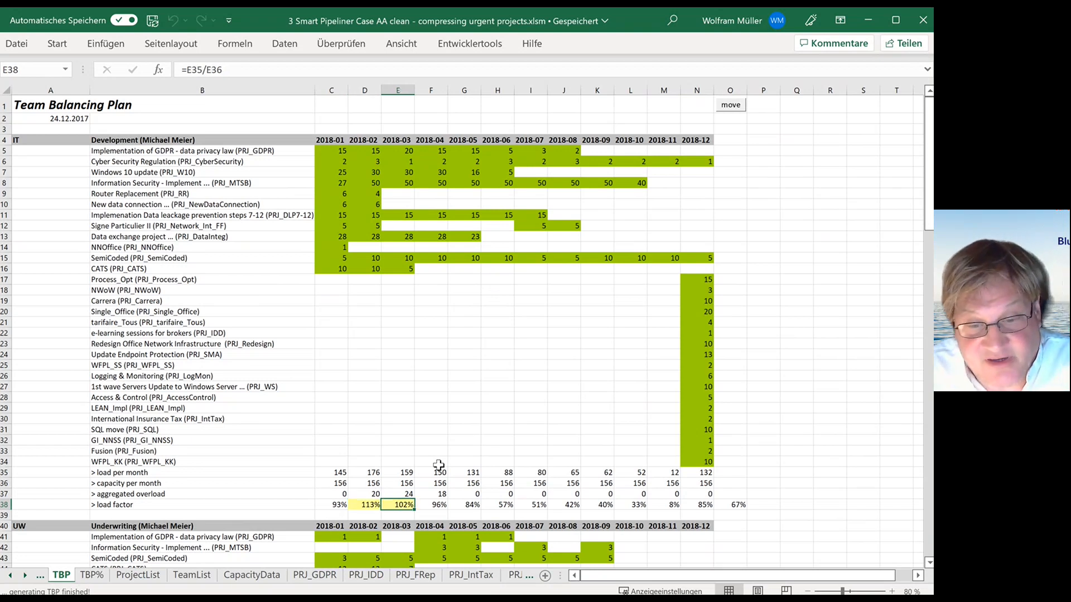
Step: Examine how the aggregated overload follows from load and capacity for 2018-01 through 2018-03 in IT Development
{"action": "key", "text": "Up"}
{"action": "key", "text": "Left"}
{"action": "key", "text": "Left"}
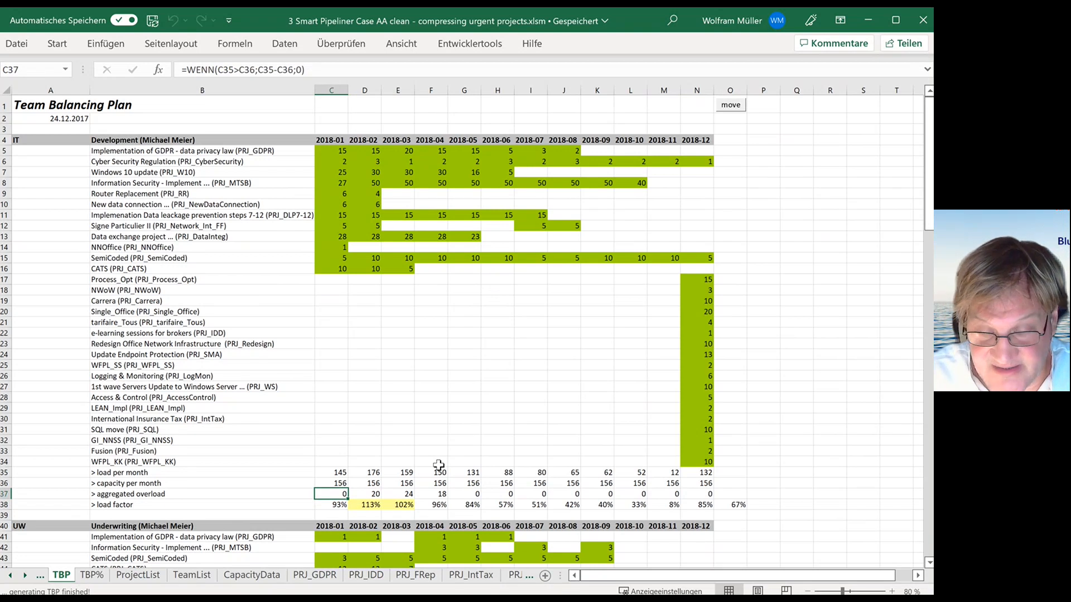
{"action": "key", "text": "Right"}
{"action": "key", "text": "Up"}
{"action": "key", "text": "Up"}
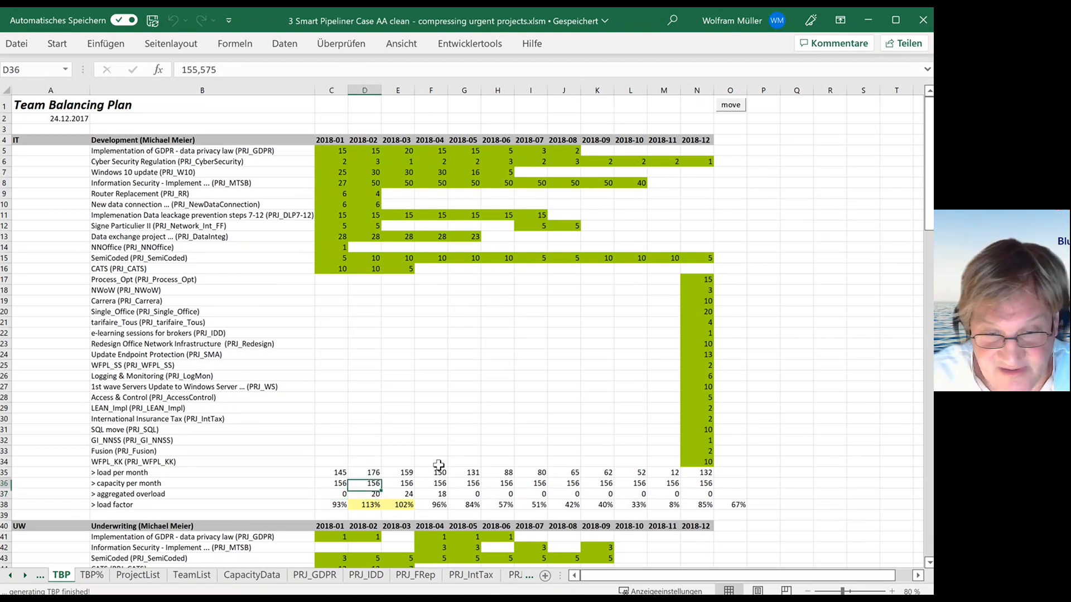
{"action": "key", "text": "Down"}
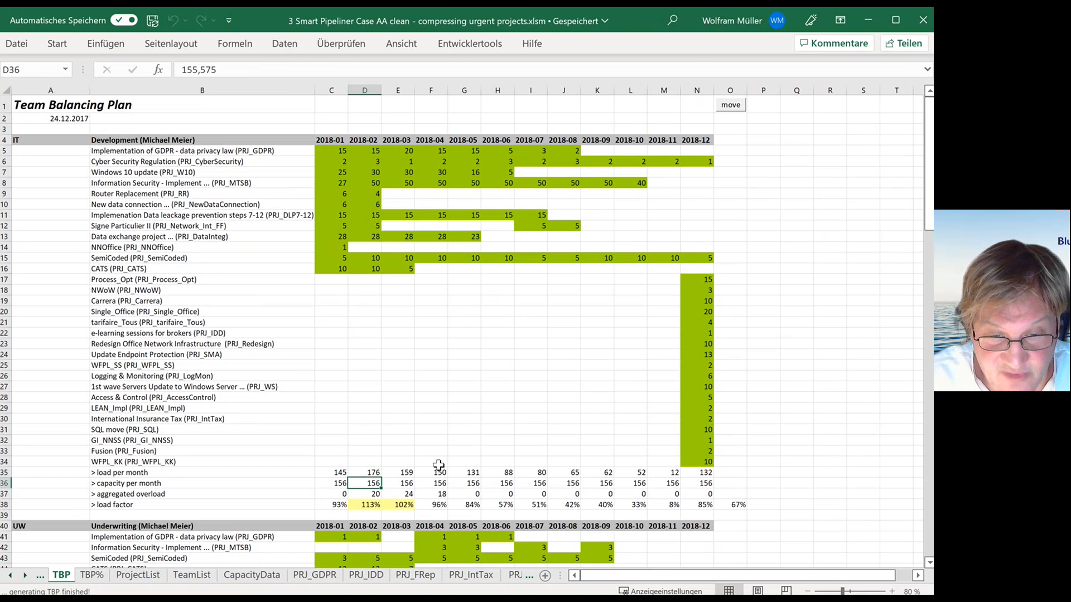
{"action": "key", "text": "Down"}
{"action": "key", "text": "Up"}
{"action": "key", "text": "Up"}
{"action": "key", "text": "Down"}
{"action": "key", "text": "Down"}
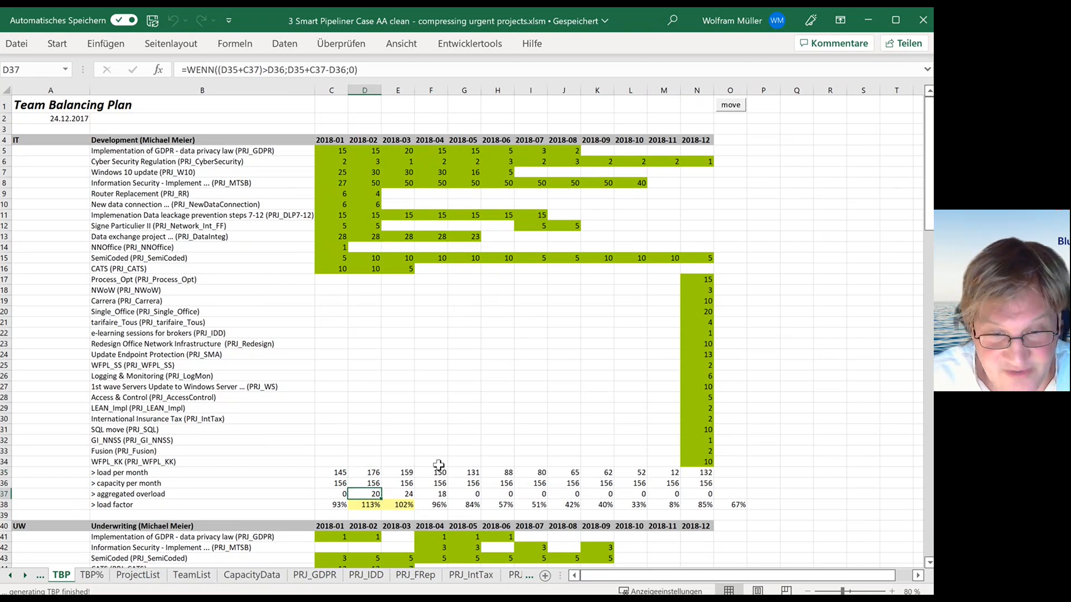
{"action": "key", "text": "Up"}
{"action": "key", "text": "Up"}
{"action": "key", "text": "Down"}
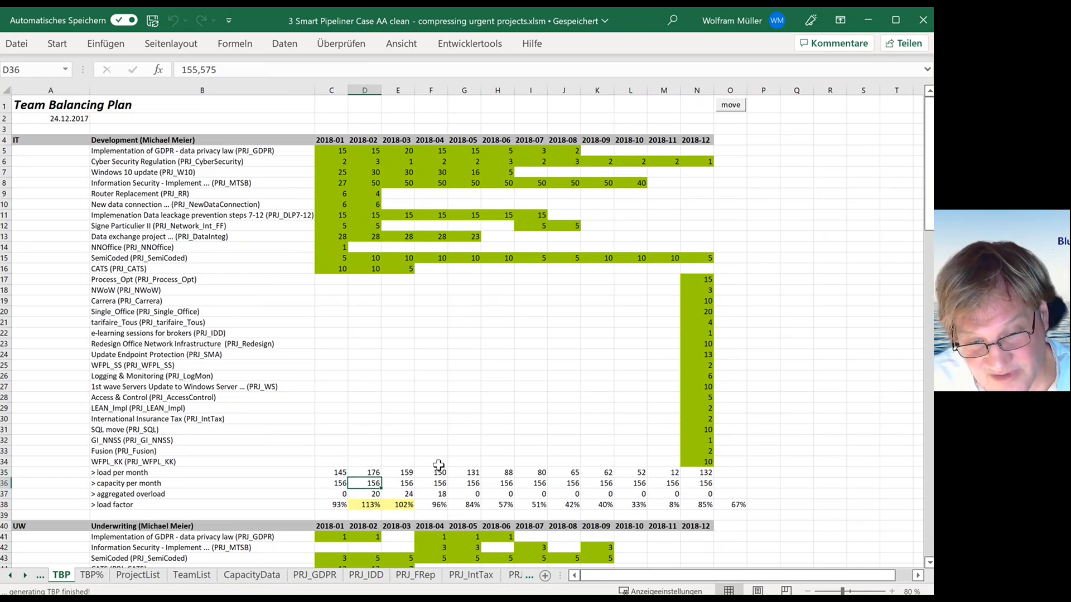
{"action": "key", "text": "Down"}
{"action": "key", "text": "Right"}
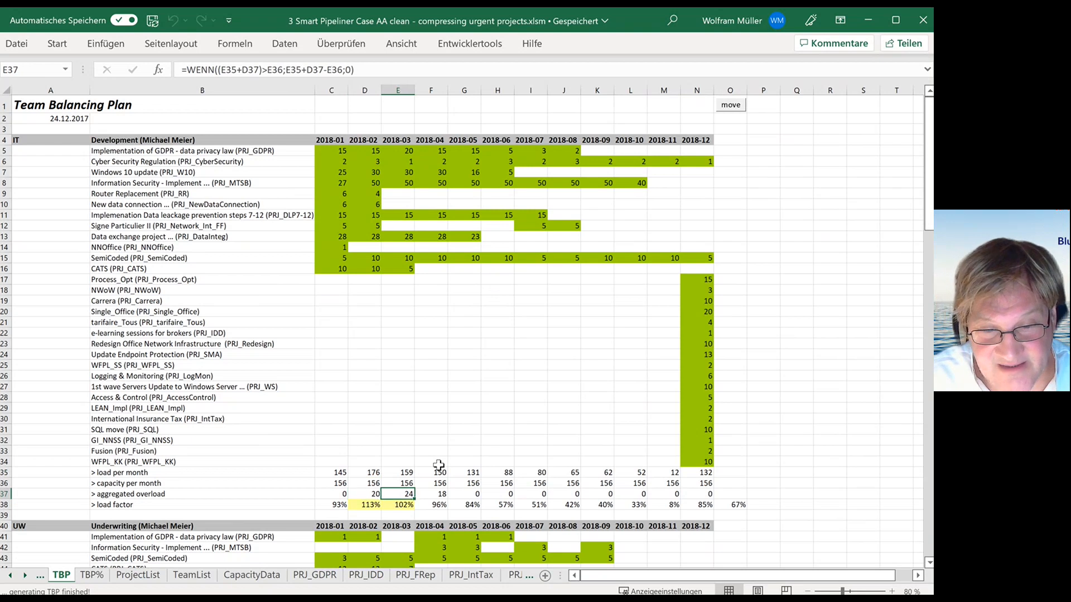
{"action": "key", "text": "Up"}
{"action": "key", "text": "Up"}
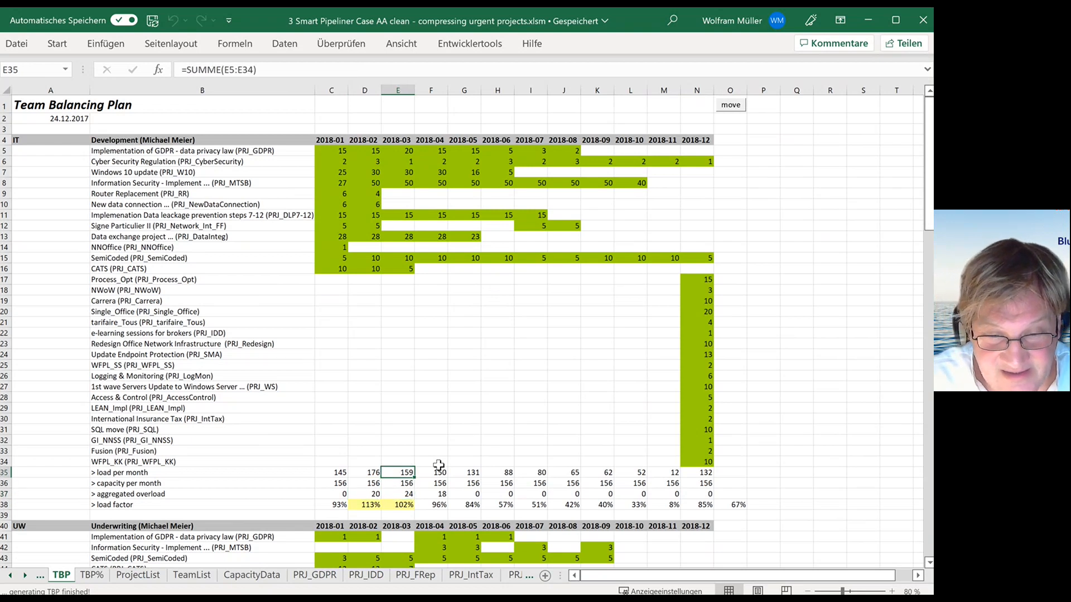
{"action": "key", "text": "Down"}
{"action": "key", "text": "Down"}
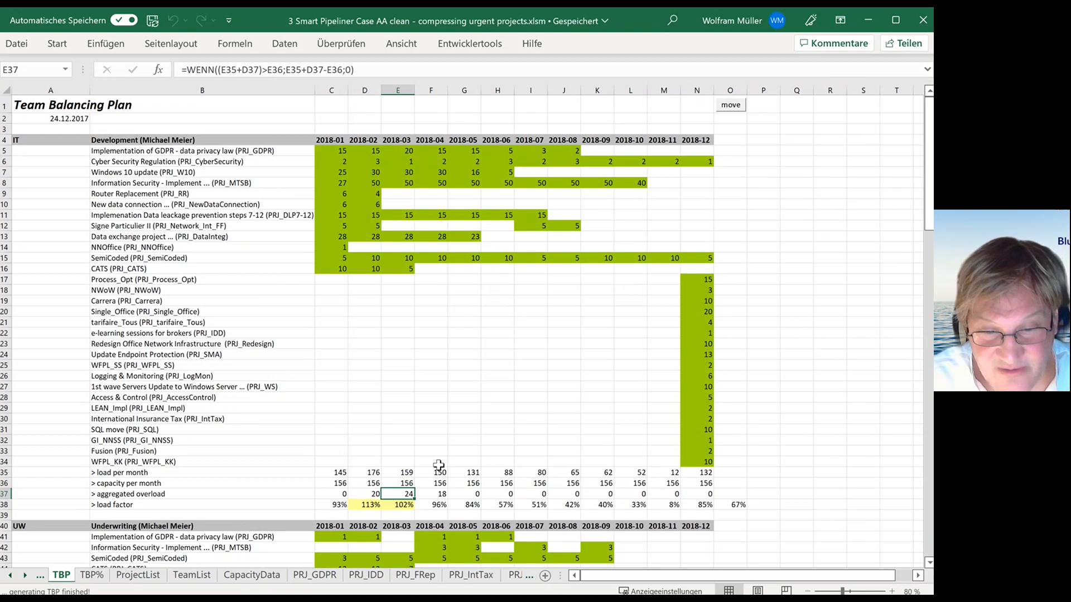
Step: Compare the load factor with the aggregated overload for 2018-02 to 2018-04, including the 2018-04 load and capacity
{"action": "key", "text": "Down"}
{"action": "key", "text": "Left"}
{"action": "key", "text": "Right"}
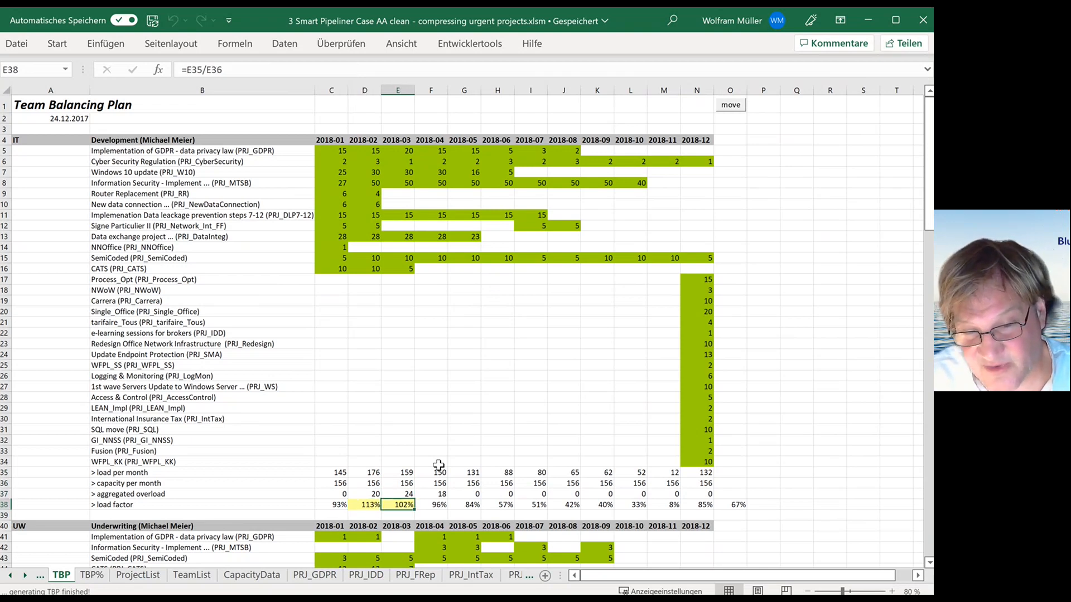
{"action": "key", "text": "Left"}
{"action": "key", "text": "Up"}
{"action": "key", "text": "Right"}
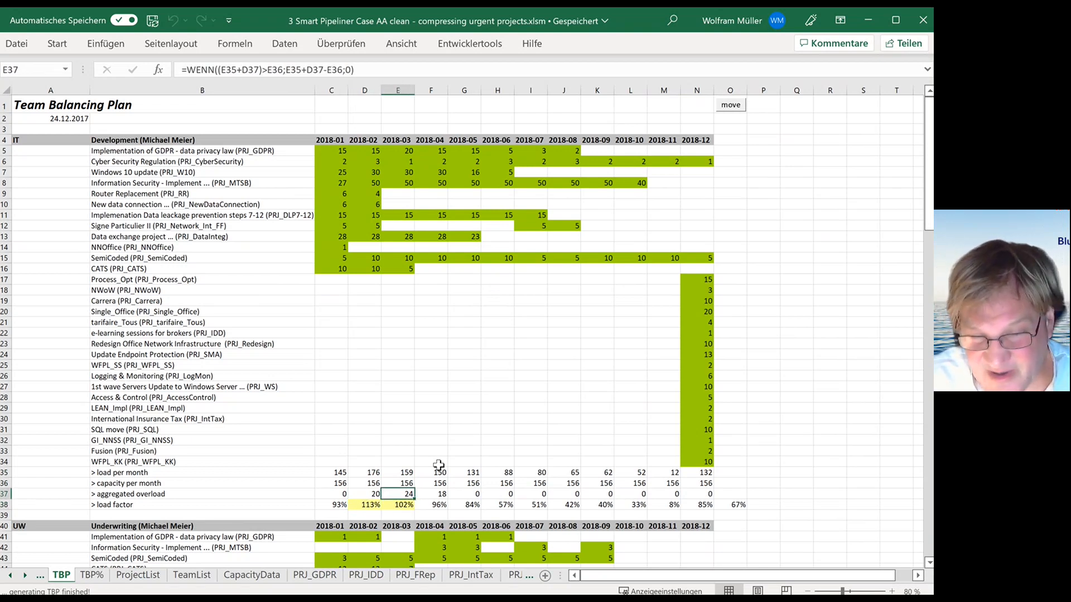
{"action": "key", "text": "Right"}
{"action": "key", "text": "Down"}
{"action": "key", "text": "Left"}
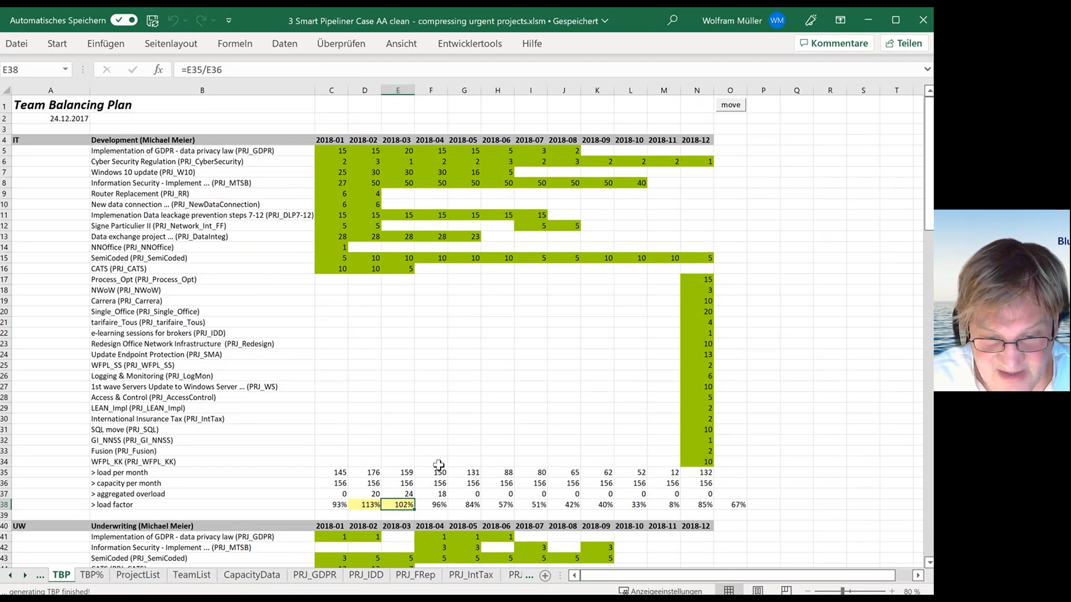
{"action": "key", "text": "Right"}
{"action": "key", "text": "Up"}
{"action": "key", "text": "Up"}
{"action": "key", "text": "Up"}
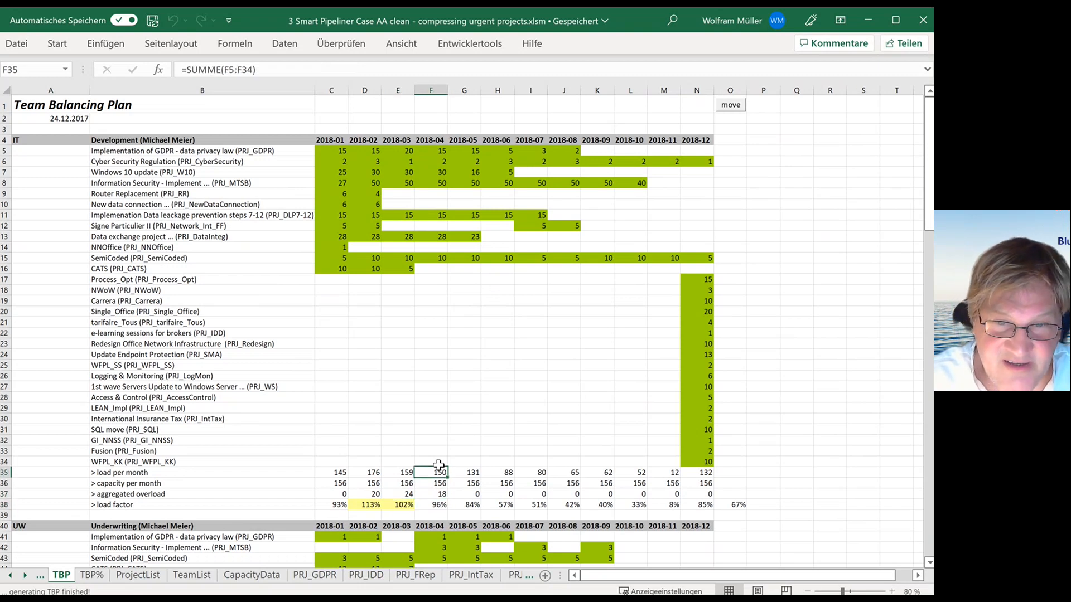
{"action": "key", "text": "Down"}
{"action": "key", "text": "Down"}
{"action": "key", "text": "Down"}
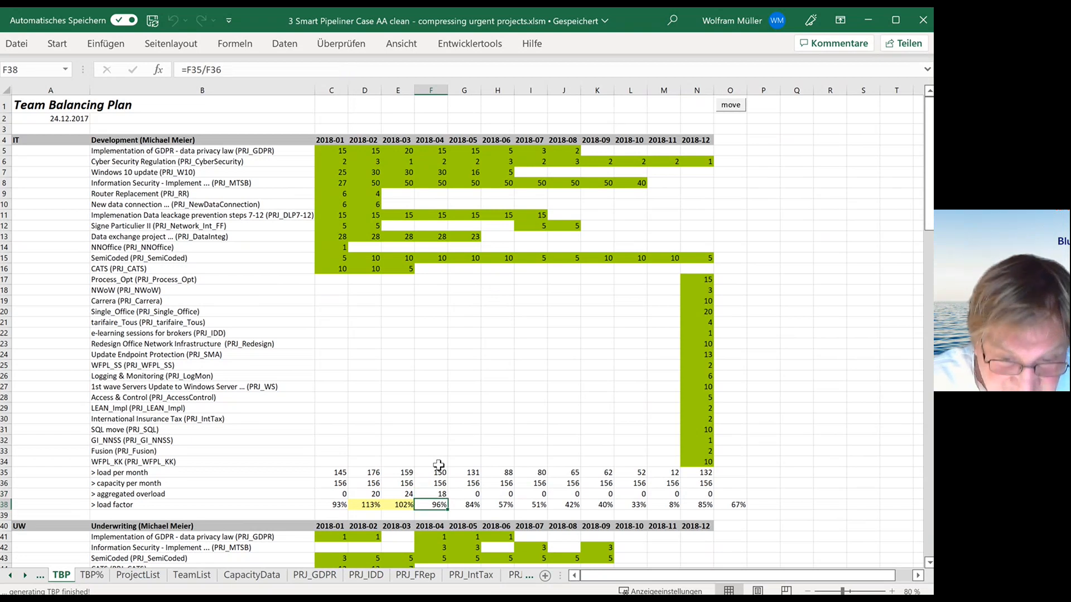
Step: Compare the aggregated overload of 2018-04 and 2018-05 in IT Development with the 2018-05 load and capacity
{"action": "key", "text": "Up"}
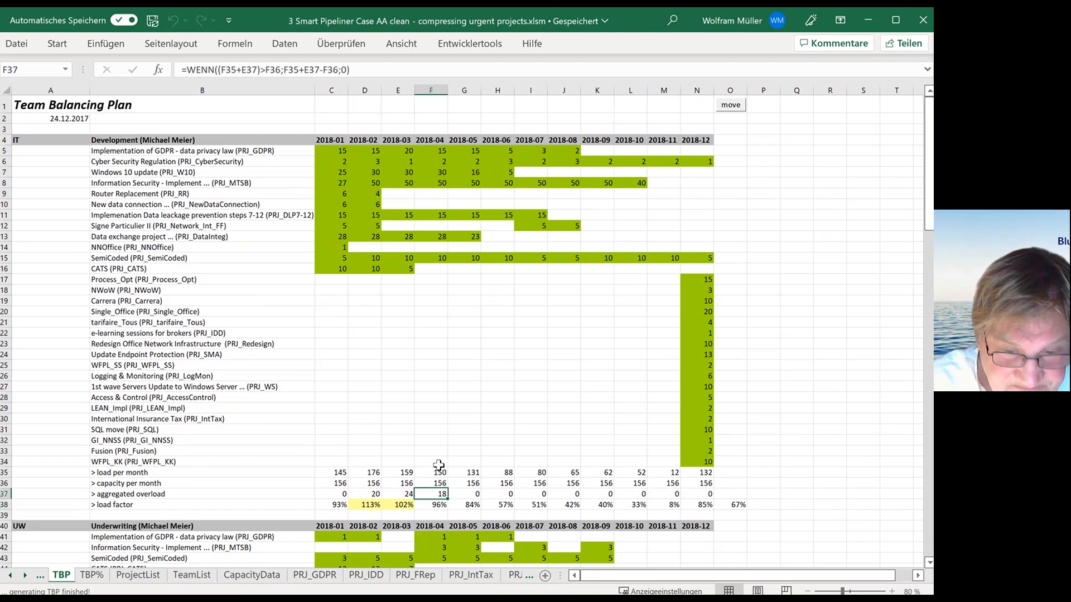
{"action": "key", "text": "Right"}
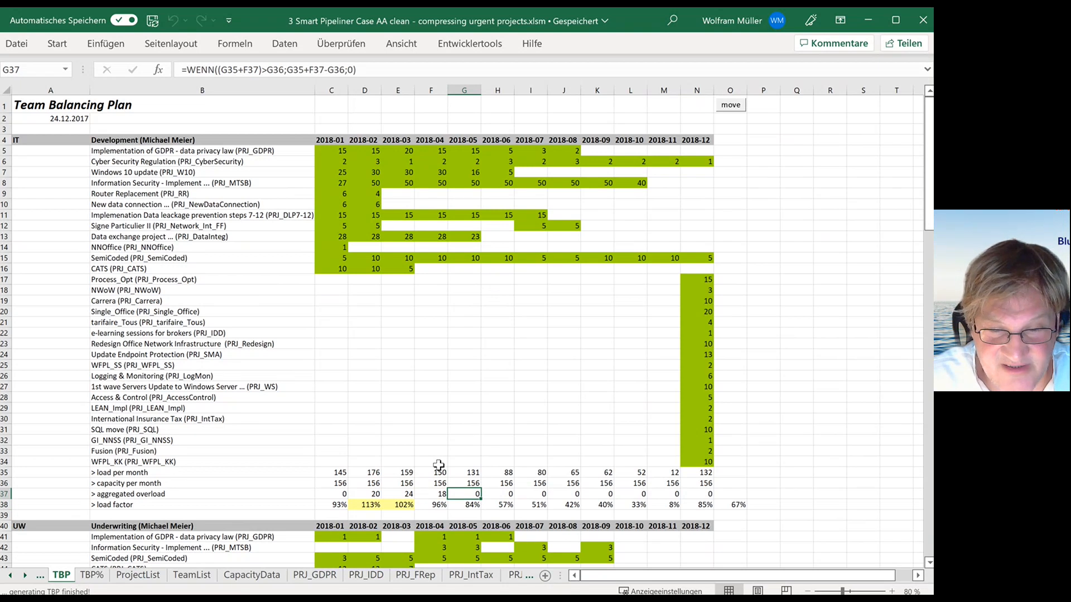
{"action": "key", "text": "Up"}
{"action": "key", "text": "Up"}
{"action": "key", "text": "Up"}
{"action": "key", "text": "Up"}
{"action": "key", "text": "Up"}
{"action": "key", "text": "Up"}
{"action": "key", "text": "Up"}
{"action": "key", "text": "Up"}
{"action": "key", "text": "Up"}
{"action": "key", "text": "Up"}
{"action": "key", "text": "Up"}
{"action": "key", "text": "Up"}
{"action": "key", "text": "Up"}
{"action": "key", "text": "Up"}
{"action": "key", "text": "Up"}
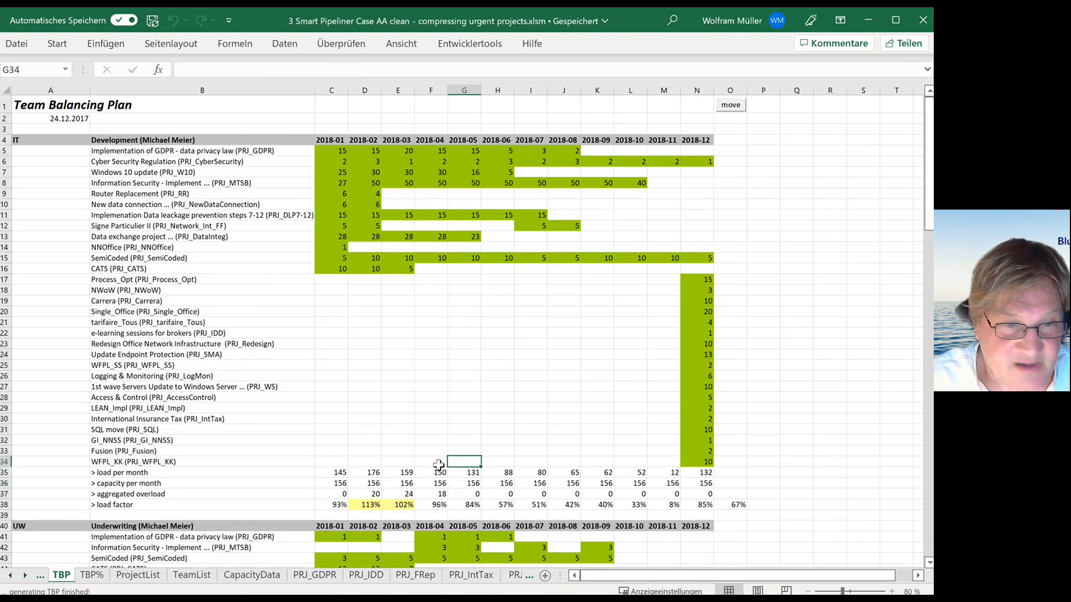
{"action": "key", "text": "Down"}
{"action": "key", "text": "Down"}
{"action": "key", "text": "Down"}
{"action": "key", "text": "Down"}
{"action": "key", "text": "Down"}
{"action": "key", "text": "Down"}
{"action": "key", "text": "Down"}
{"action": "key", "text": "Down"}
{"action": "key", "text": "Down"}
{"action": "key", "text": "Down"}
{"action": "key", "text": "Down"}
{"action": "key", "text": "Down"}
{"action": "key", "text": "Down"}
{"action": "key", "text": "Down"}
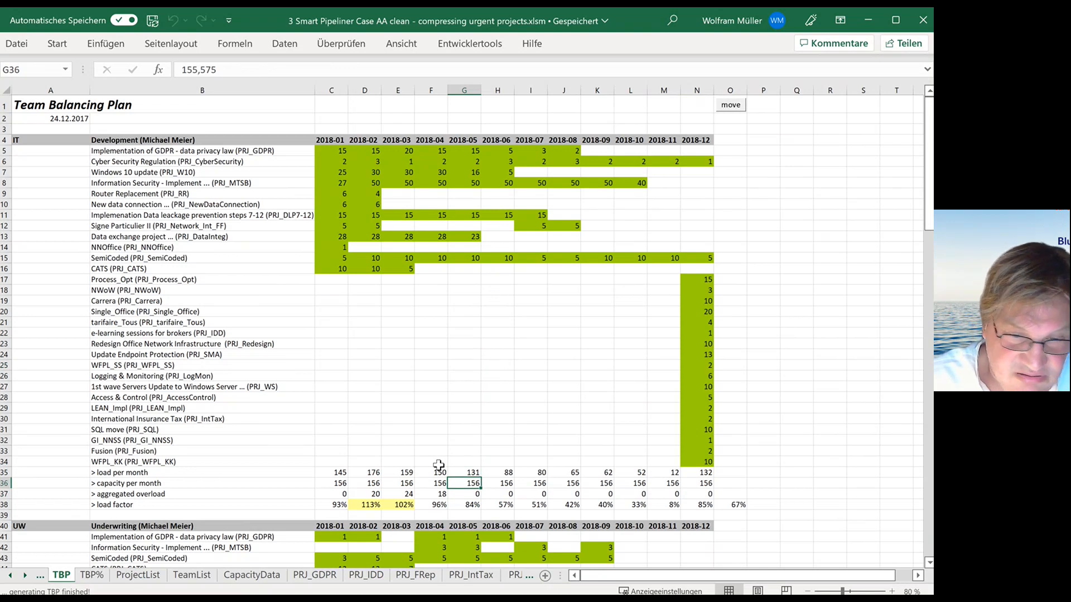
{"action": "key", "text": "Up"}
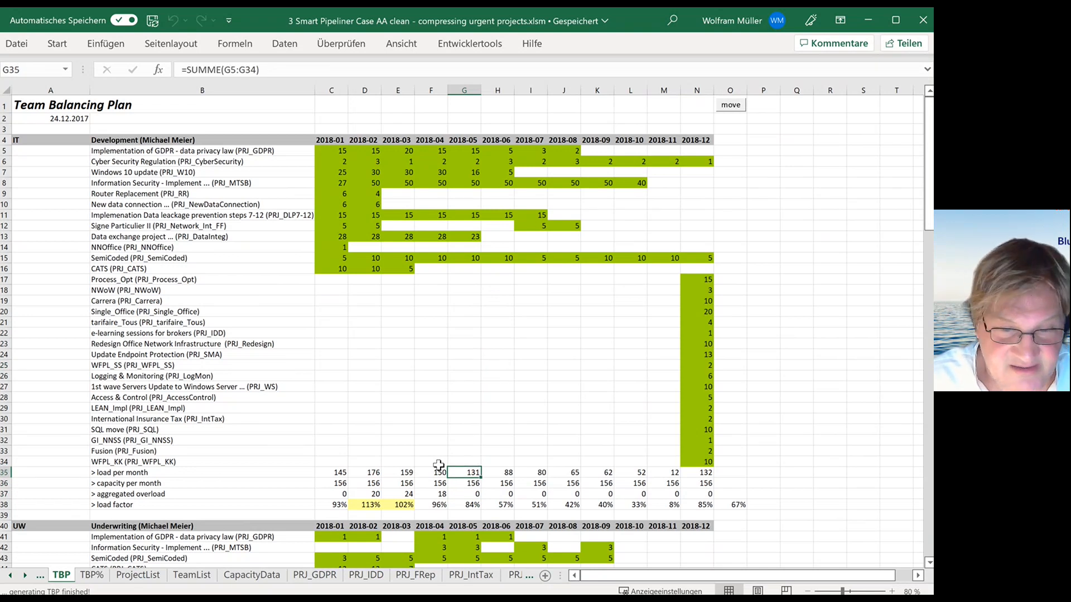
Step: Check the combined 2018-12 load of the first three parked projects, Process_Opt, NWoW and Carrera, against the free 2018-05 capacity
{"action": "key", "text": "Down"}
{"action": "key", "text": "Up"}
{"action": "key", "text": "Up"}
{"action": "key", "text": "Up"}
{"action": "key", "text": "Up"}
{"action": "key", "text": "Up"}
{"action": "key", "text": "Up"}
{"action": "key", "text": "Up"}
{"action": "key", "text": "Up"}
{"action": "key", "text": "Up"}
{"action": "key", "text": "Up"}
{"action": "key", "text": "Up"}
{"action": "key", "text": "Up"}
{"action": "key", "text": "Up"}
{"action": "key", "text": "Up"}
{"action": "key", "text": "Up"}
{"action": "key", "text": "Up"}
{"action": "key", "text": "Up"}
{"action": "key", "text": "Up"}
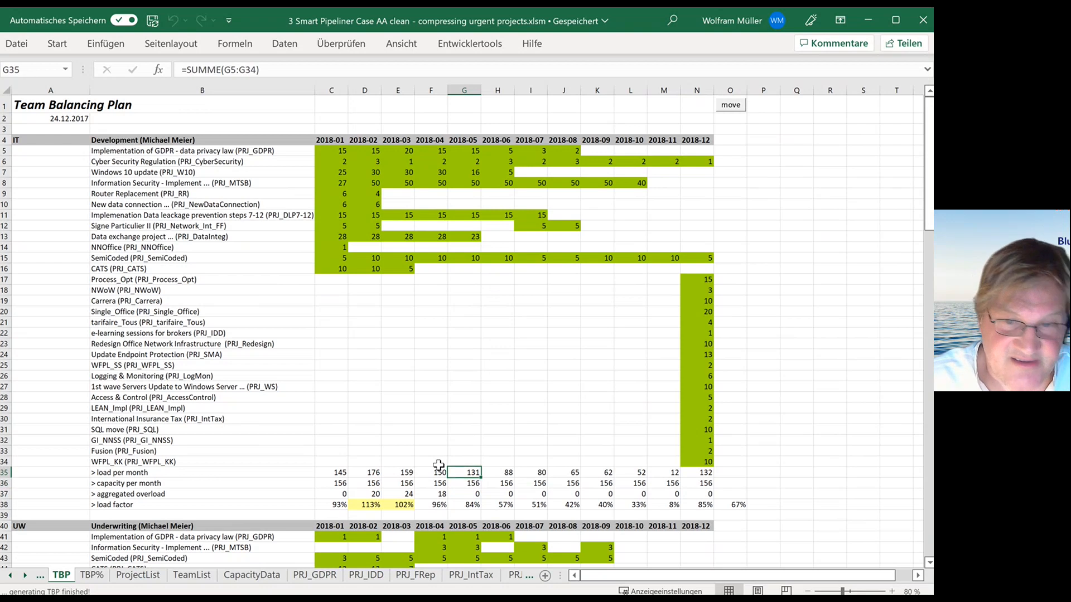
{"action": "key", "text": "Up"}
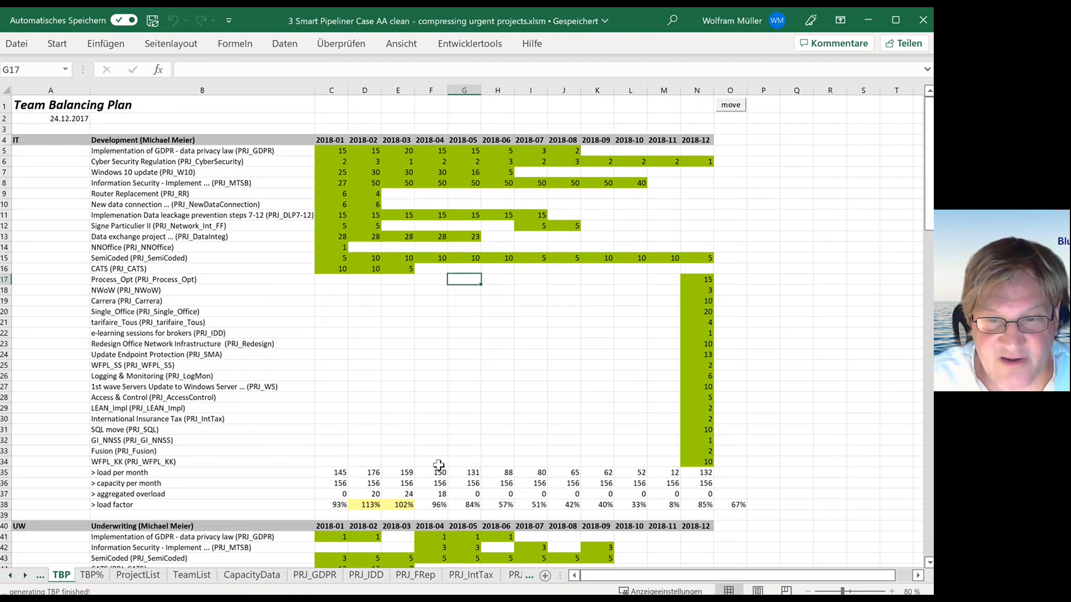
{"action": "key", "text": "Right"}
{"action": "key", "text": "Right"}
{"action": "key", "text": "Right"}
{"action": "key", "text": "Right"}
{"action": "key", "text": "Right"}
{"action": "key", "text": "Right"}
{"action": "key", "text": "Right"}
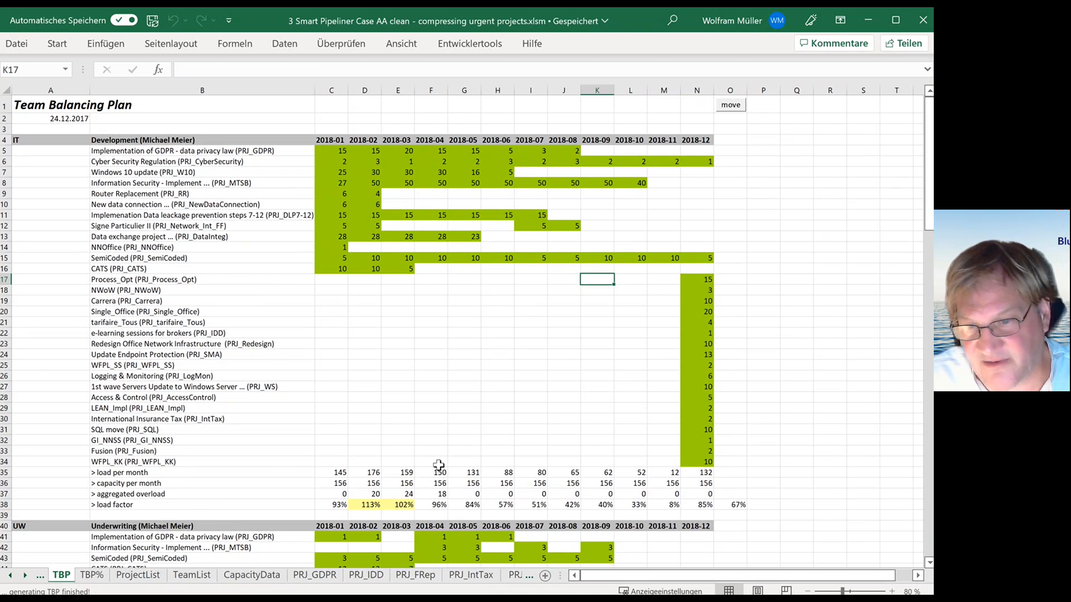
{"action": "key", "text": "shift+Down"}
{"action": "key", "text": "shift+Down"}
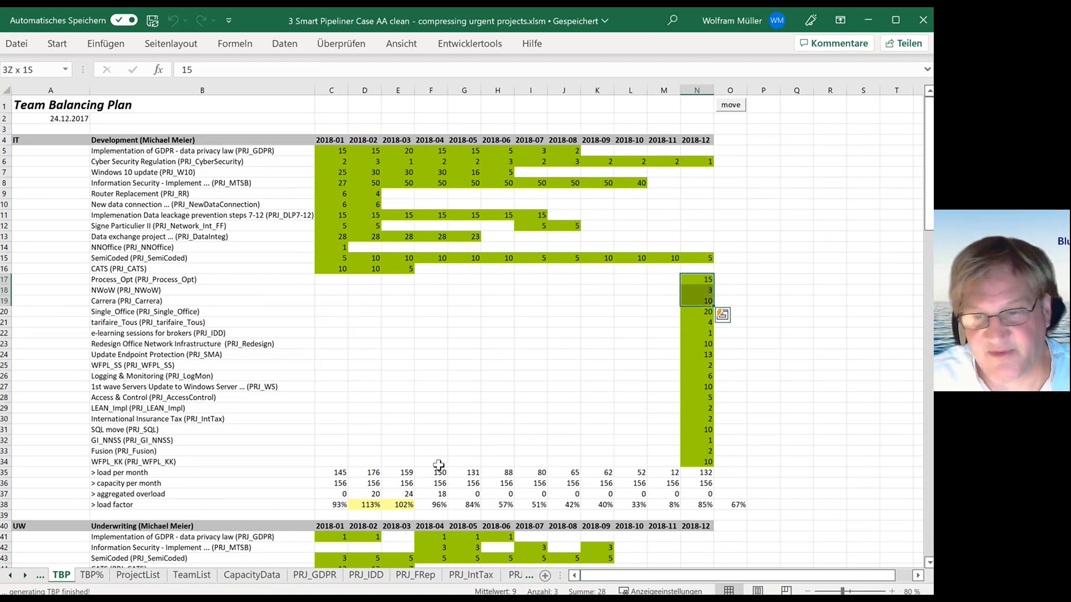
{"action": "key", "text": "shift+Up"}
{"action": "key", "text": "shift+Up"}
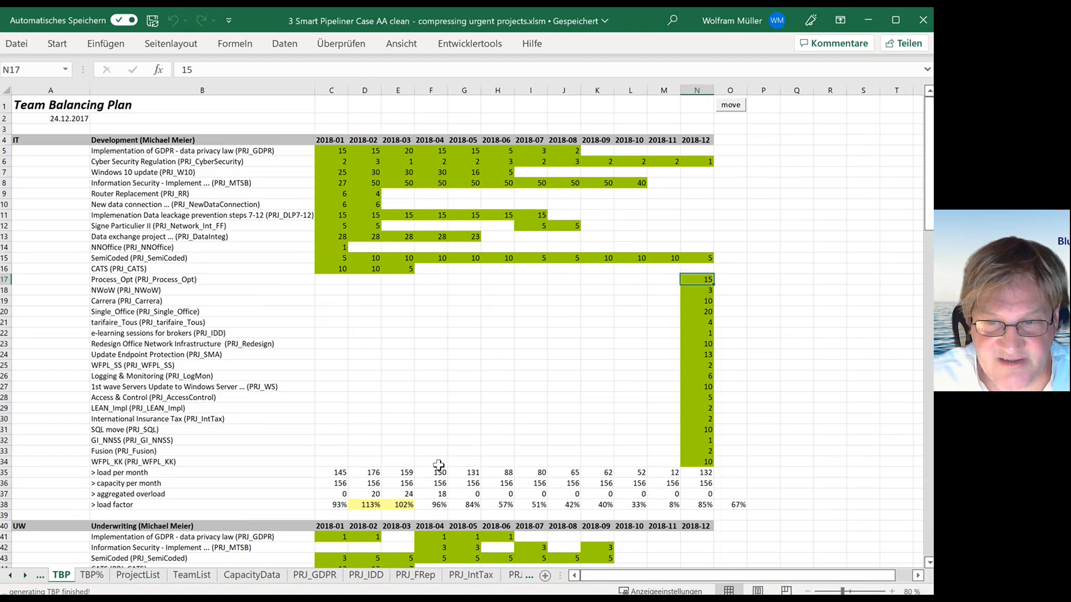
Step: Count the months between 2018-12 and 2018-05 in the Process_Opt row to determine the required shift
{"action": "key", "text": "Left"}
{"action": "key", "text": "Left"}
{"action": "key", "text": "Left"}
{"action": "key", "text": "Left"}
{"action": "key", "text": "Left"}
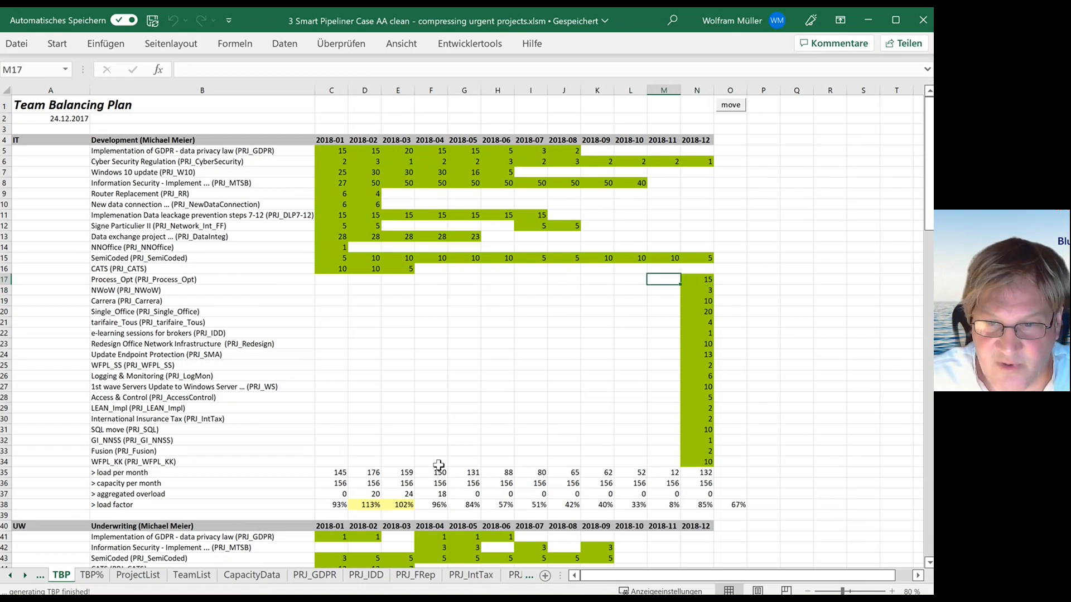
{"action": "key", "text": "Left"}
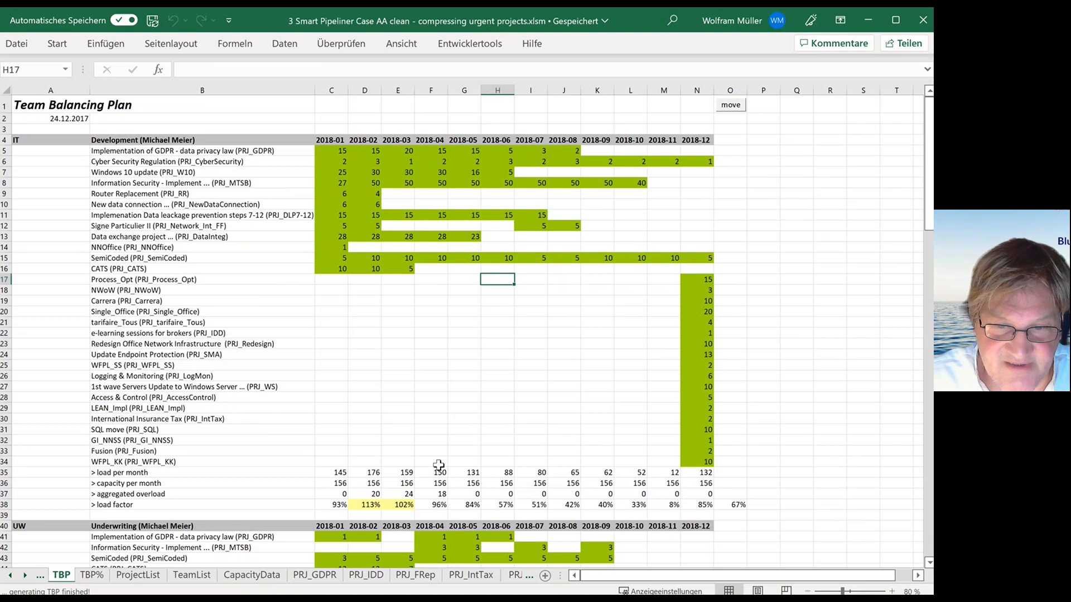
{"action": "key", "text": "Left"}
{"action": "key", "text": "Right"}
{"action": "key", "text": "Right"}
{"action": "key", "text": "Right"}
{"action": "key", "text": "Right"}
{"action": "key", "text": "Right"}
{"action": "key", "text": "Right"}
{"action": "key", "text": "Right"}
{"action": "key", "text": "Right"}
{"action": "key", "text": "Right"}
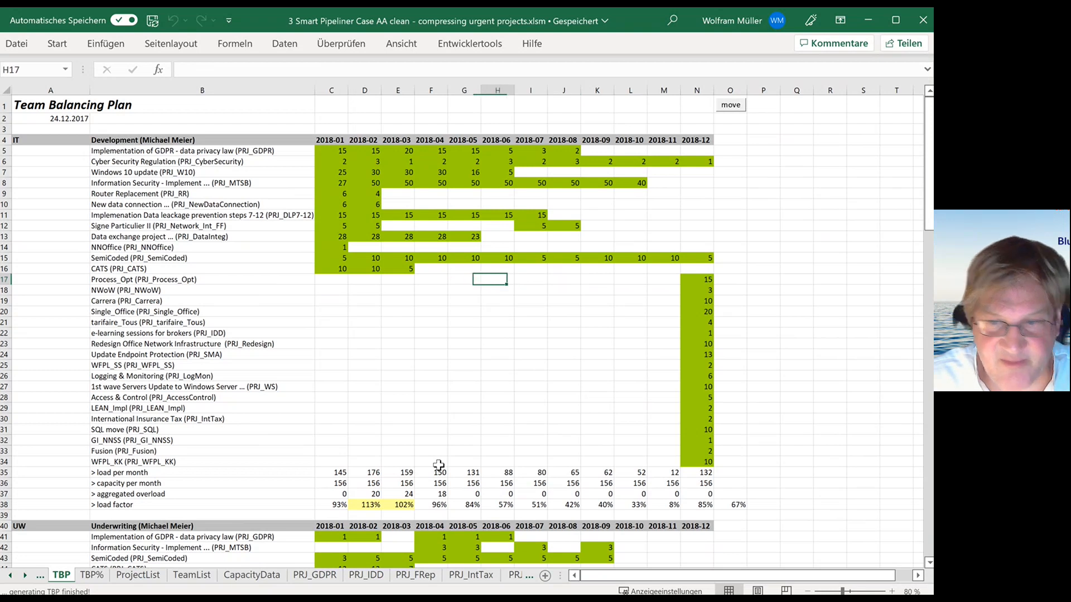
{"action": "key", "text": "Left"}
{"action": "key", "text": "Left"}
{"action": "key", "text": "Right"}
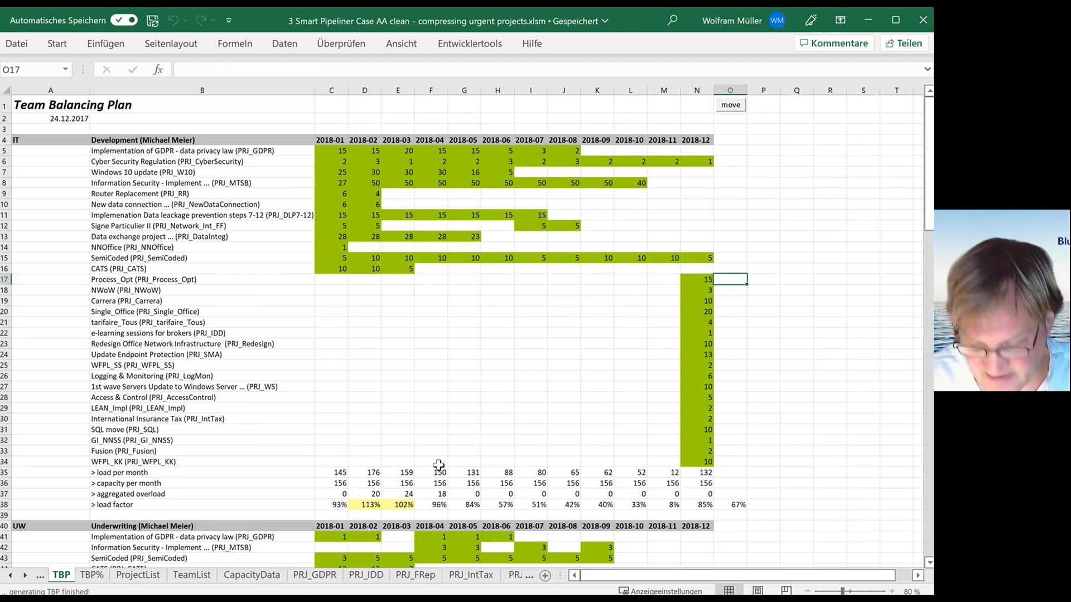
Step: Enter a shift of -7 in O17:O19, beside Process_Opt, NWoW and Carrera, and apply the project move
{"action": "type", "text": "-7"}
{"action": "key", "text": "Return"}
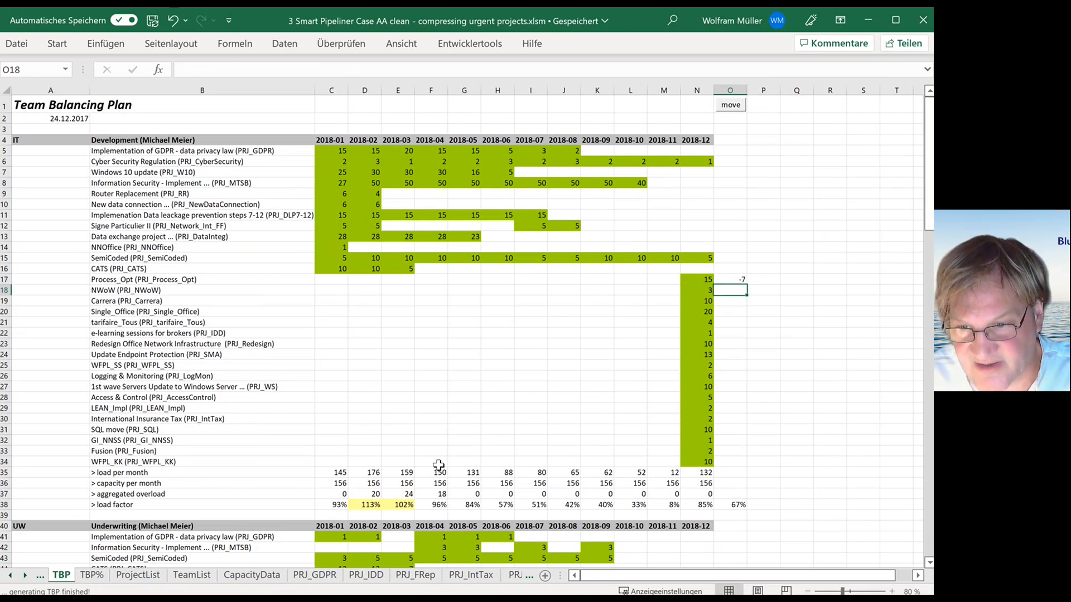
{"action": "type", "text": "-7"}
{"action": "key", "text": "Return"}
{"action": "type", "text": "-7"}
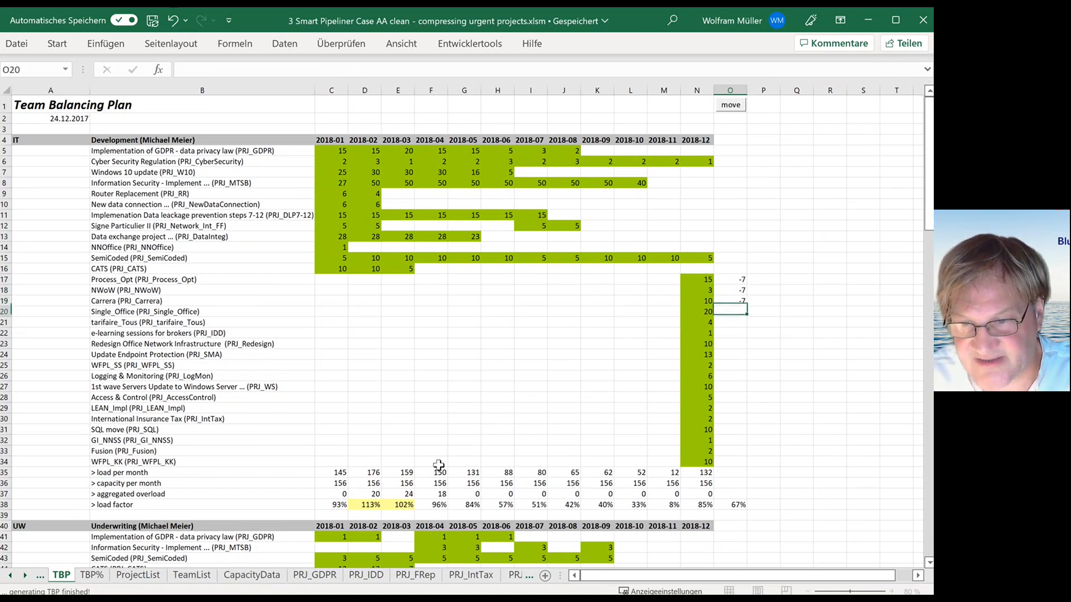
{"action": "key", "text": "Return"}
{"action": "key", "text": "Up"}
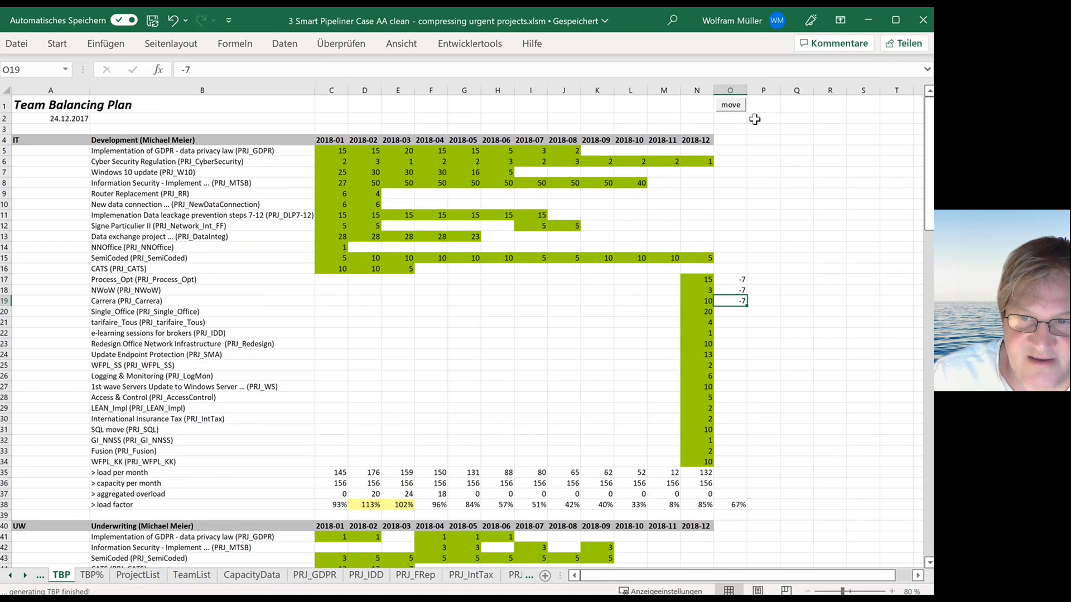
{"action": "left_click", "coordinate": [731, 105]}
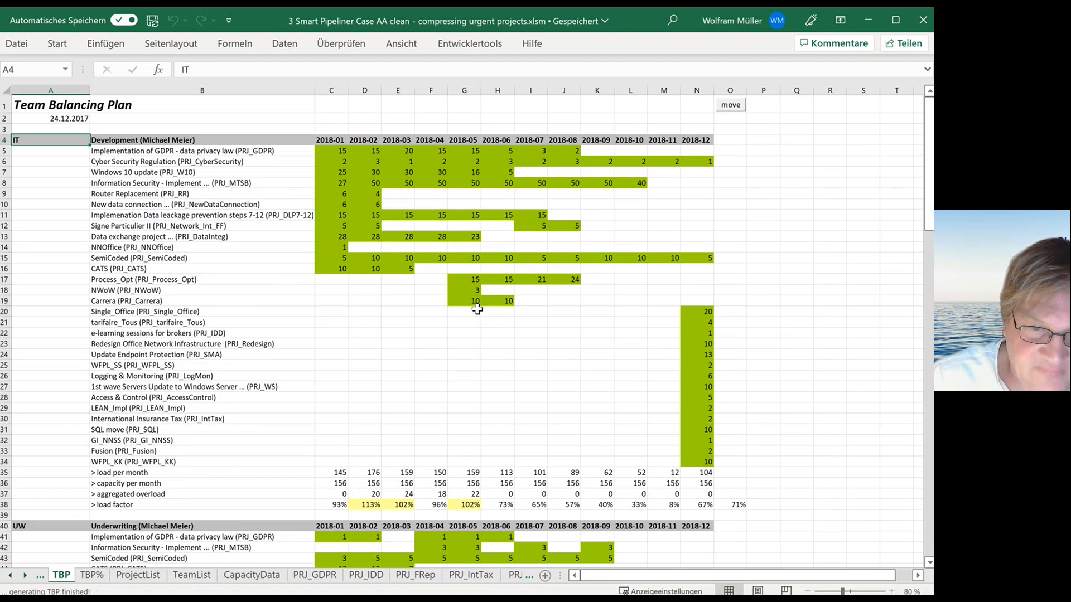
Step: Check the IT Development load for 2018-06 and the monthly capacity from 2018-06 through 2018-12
{"action": "left_click", "coordinate": [505, 473]}
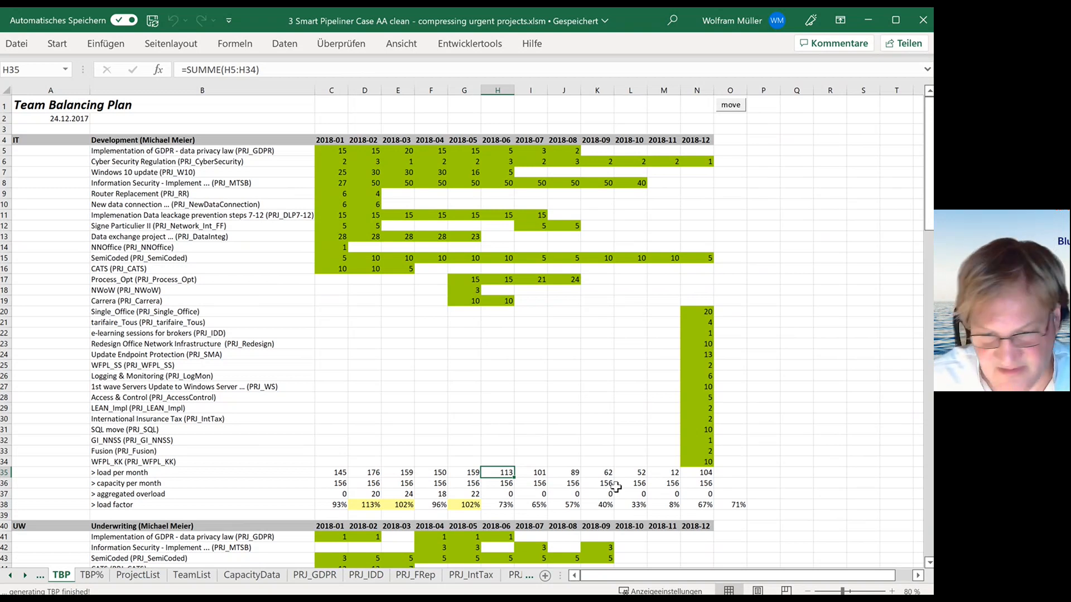
{"action": "key", "text": "Down"}
{"action": "key", "text": "Right"}
{"action": "key", "text": "Right"}
{"action": "key", "text": "Right"}
{"action": "key", "text": "Right"}
{"action": "key", "text": "Right"}
{"action": "key", "text": "Right"}
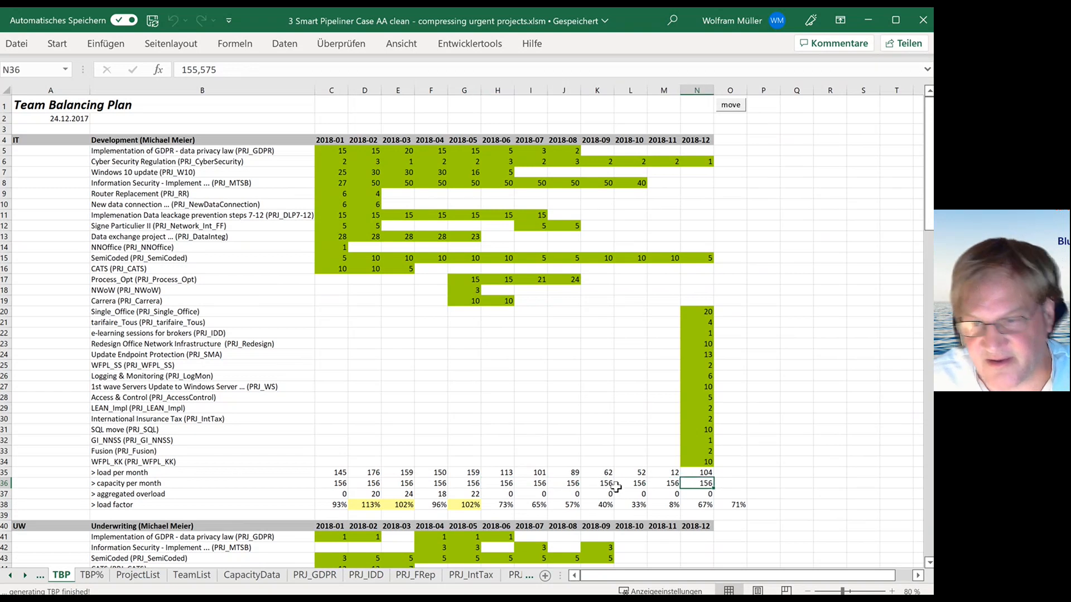
Step: Check the combined 2018-12 load of Single_Office, tarifaire_Tous and e-learning sessions for brokers
{"action": "key", "text": "Up"}
{"action": "key", "text": "Up"}
{"action": "key", "text": "Up"}
{"action": "key", "text": "Up"}
{"action": "key", "text": "Up"}
{"action": "key", "text": "Up"}
{"action": "key", "text": "Up"}
{"action": "key", "text": "Up"}
{"action": "key", "text": "Up"}
{"action": "key", "text": "Up"}
{"action": "key", "text": "Up"}
{"action": "key", "text": "Up"}
{"action": "key", "text": "Up"}
{"action": "key", "text": "Up"}
{"action": "key", "text": "Up"}
{"action": "key", "text": "Up"}
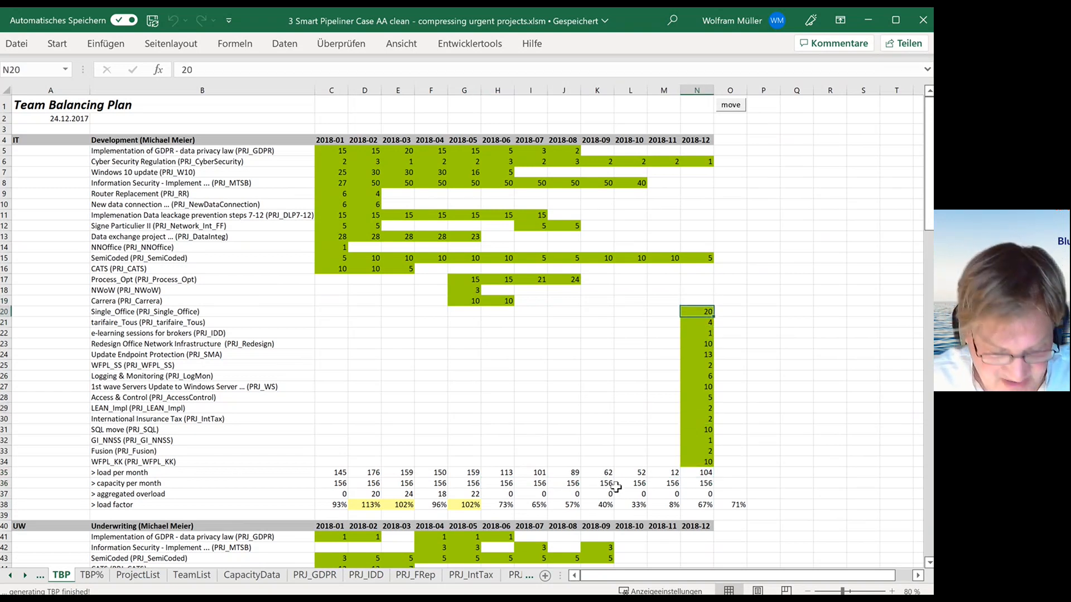
{"action": "key", "text": "shift+Down"}
{"action": "key", "text": "shift+Down"}
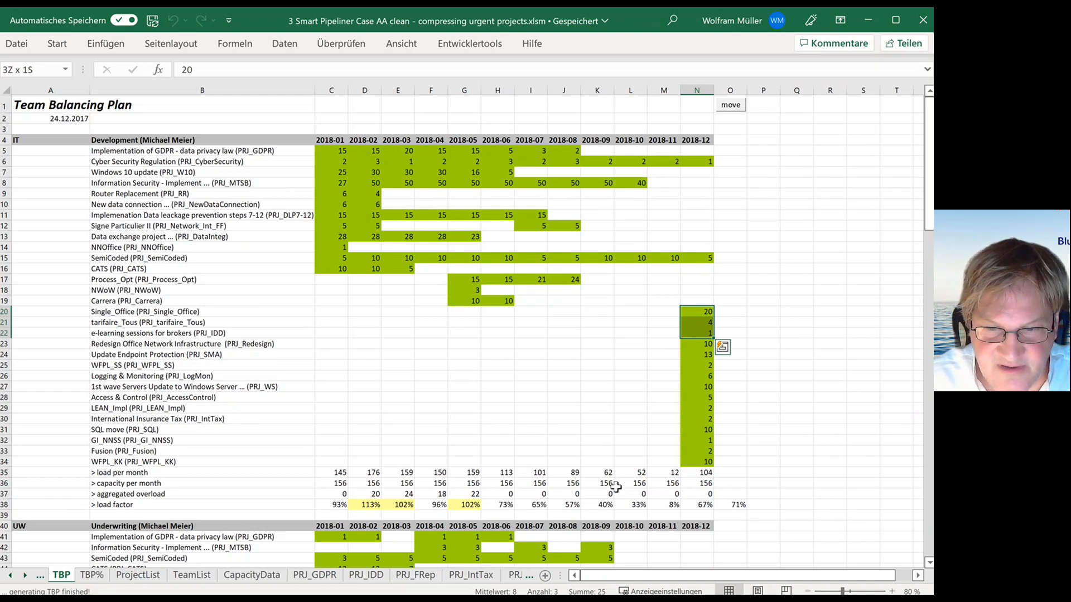
Step: Count the months from 2018-12 back to 2018-06 in the Single_Office row
{"action": "key", "text": "Left"}
{"action": "key", "text": "Left"}
{"action": "key", "text": "Left"}
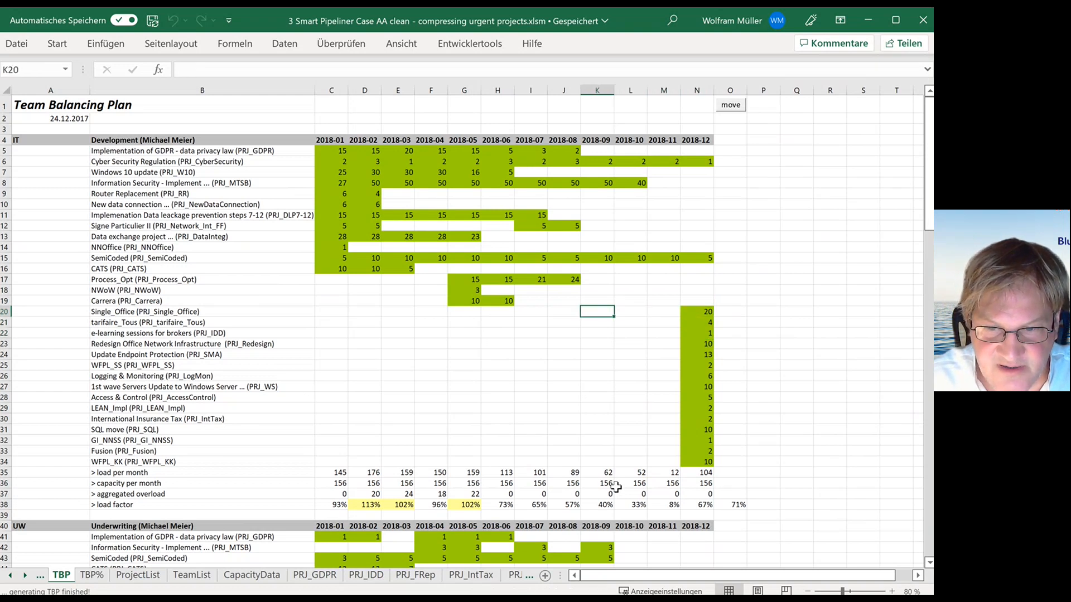
{"action": "key", "text": "Left"}
{"action": "key", "text": "Left"}
{"action": "key", "text": "Left"}
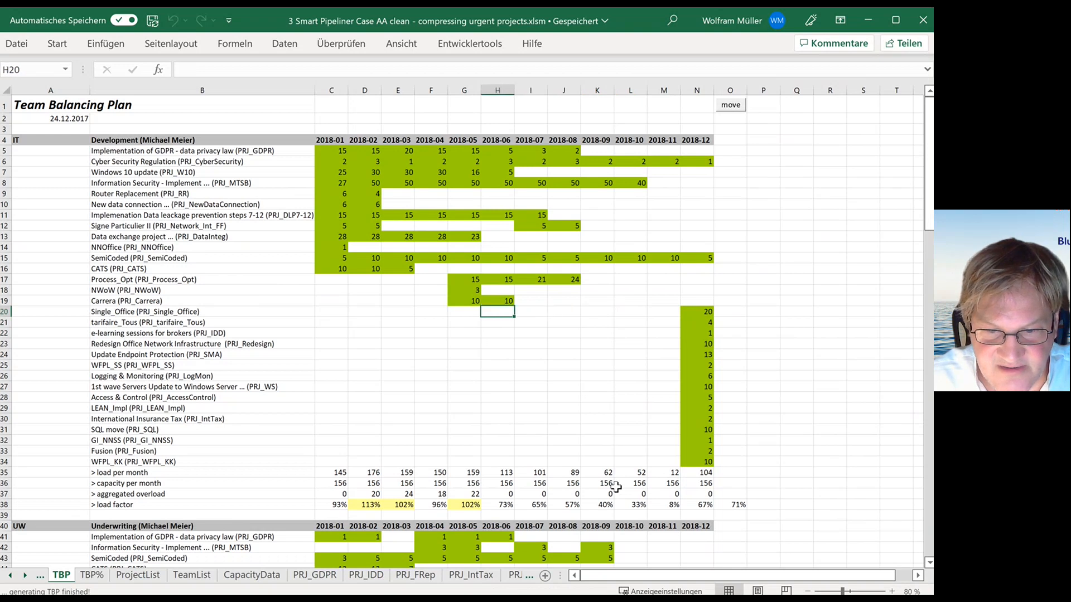
{"action": "key", "text": "Right"}
{"action": "key", "text": "ctrl+Right"}
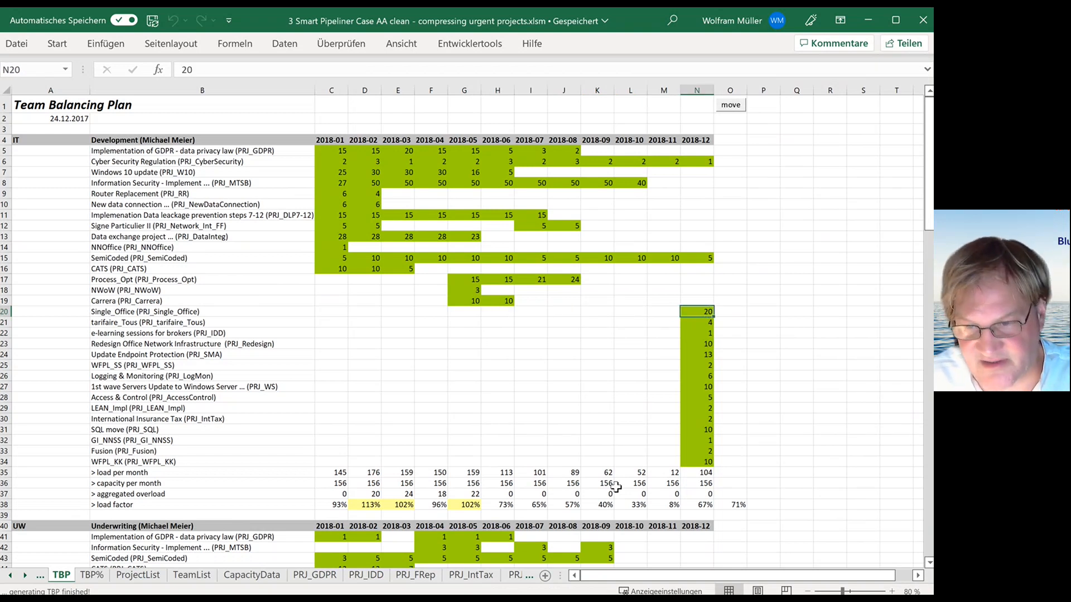
Step: Enter a shift of -6 in O20:O22, beside Single_Office through e-learning sessions for brokers, and apply the project move
{"action": "key", "text": "Right"}
{"action": "type", "text": "-6"}
{"action": "key", "text": "Return"}
{"action": "type", "text": "-6"}
{"action": "key", "text": "Return"}
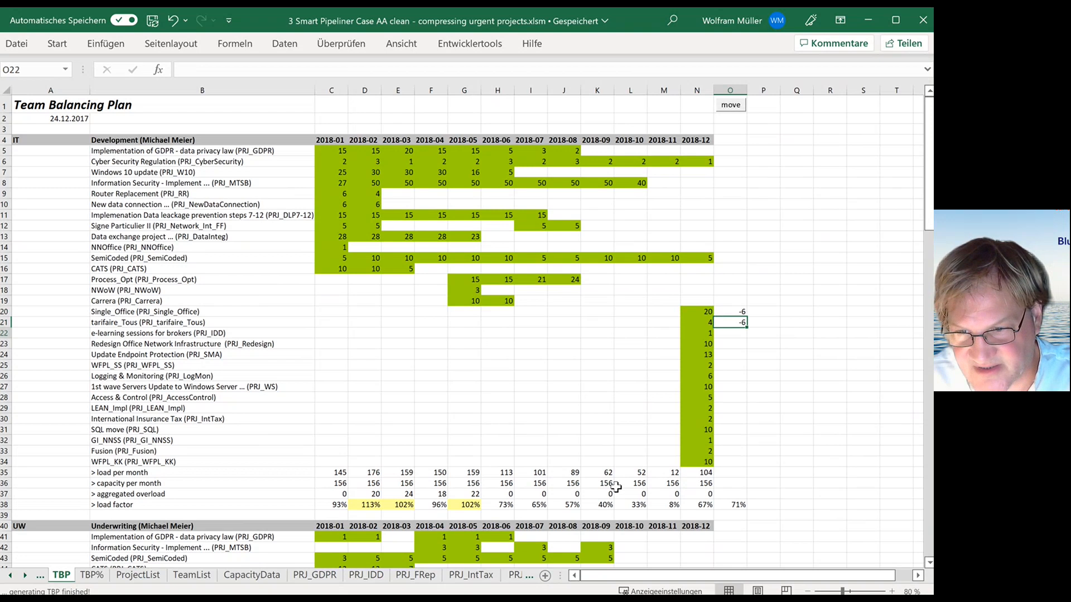
{"action": "type", "text": "-6"}
{"action": "key", "text": "Return"}
{"action": "key", "text": "Up"}
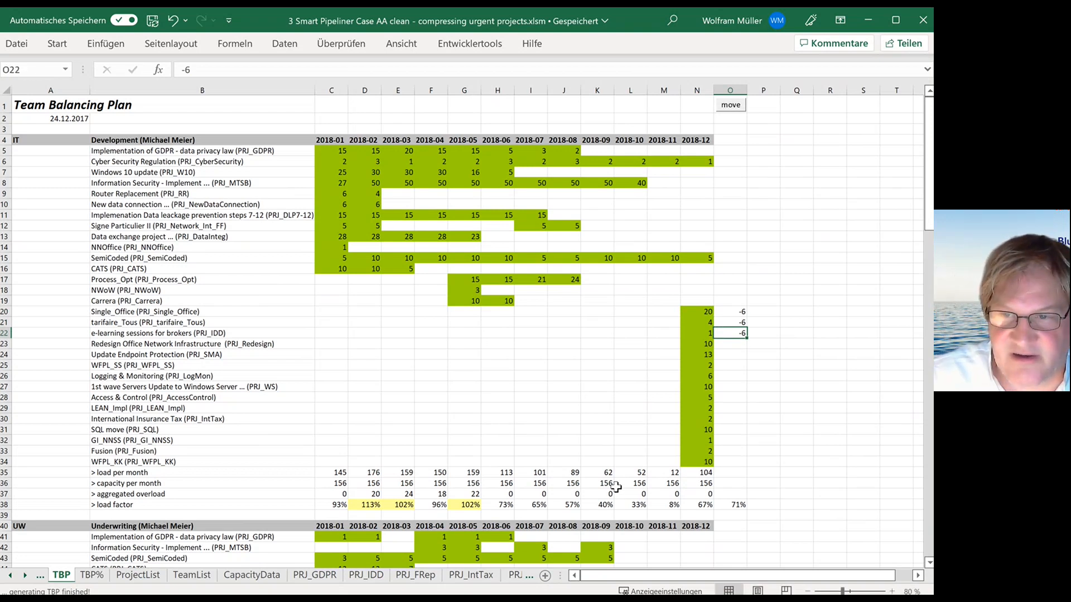
{"action": "left_click", "coordinate": [730, 106]}
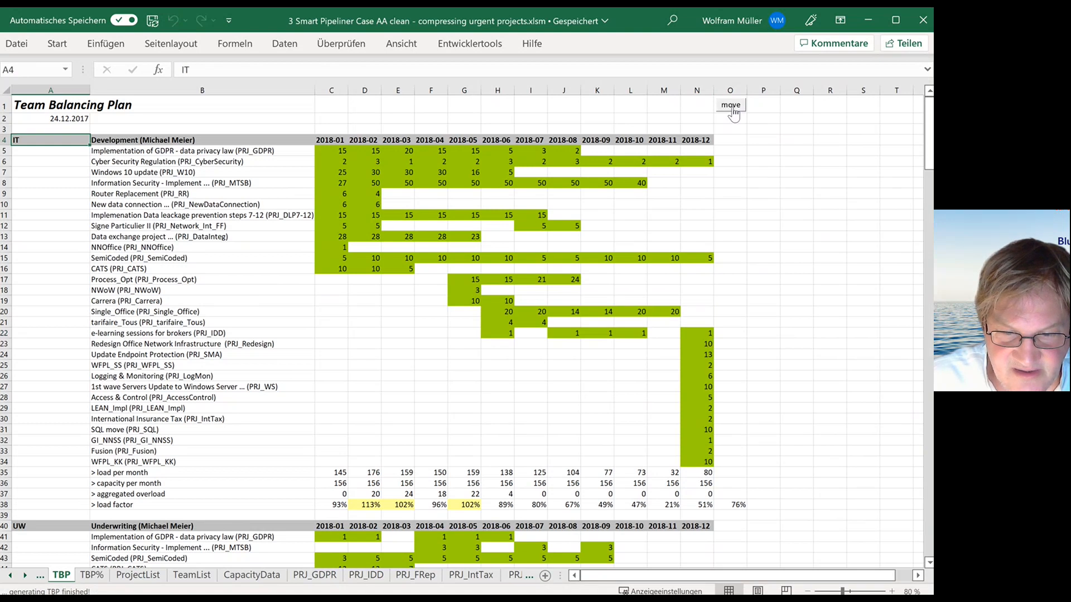
Step: Examine the 2018-06 aggregated overload and compare the 2018-07 load with its capacity in IT Development
{"action": "left_click", "coordinate": [505, 495]}
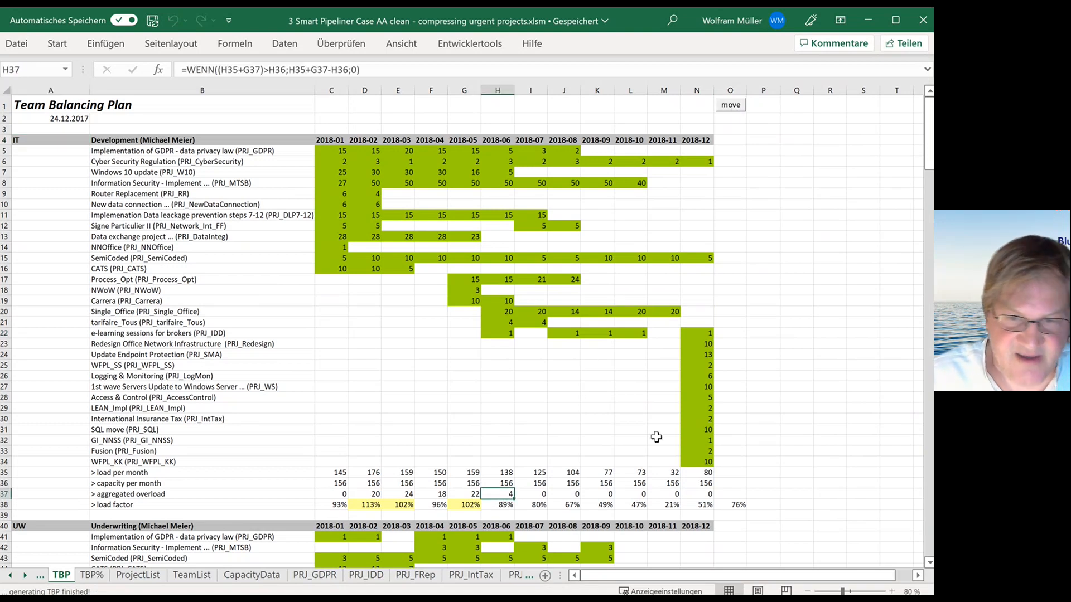
{"action": "key", "text": "Up"}
{"action": "key", "text": "Up"}
{"action": "key", "text": "Right"}
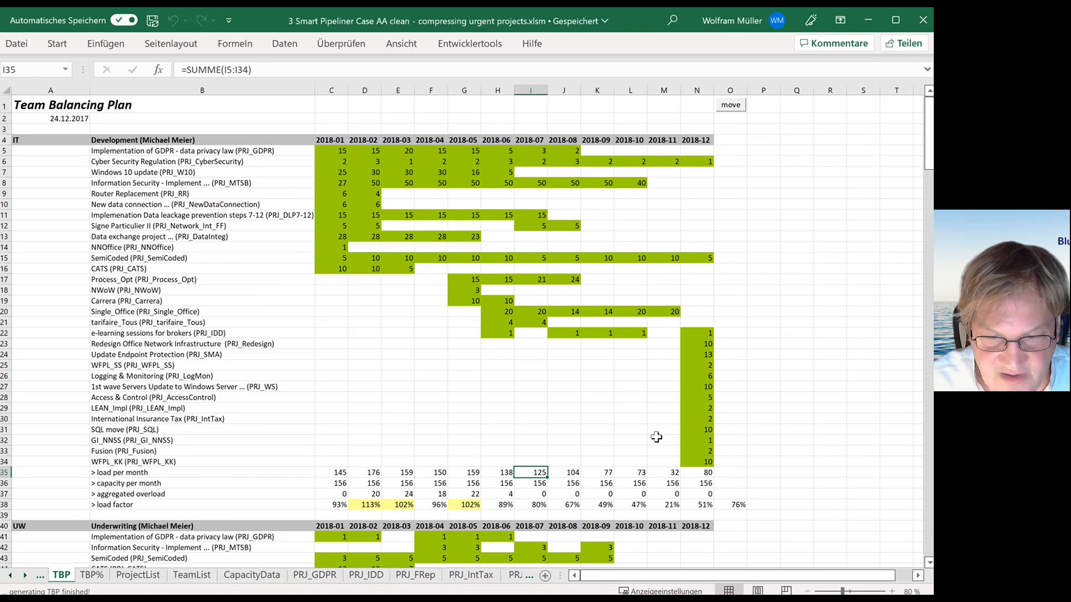
{"action": "key", "text": "Down"}
{"action": "key", "text": "Down"}
{"action": "key", "text": "Up"}
{"action": "key", "text": "Up"}
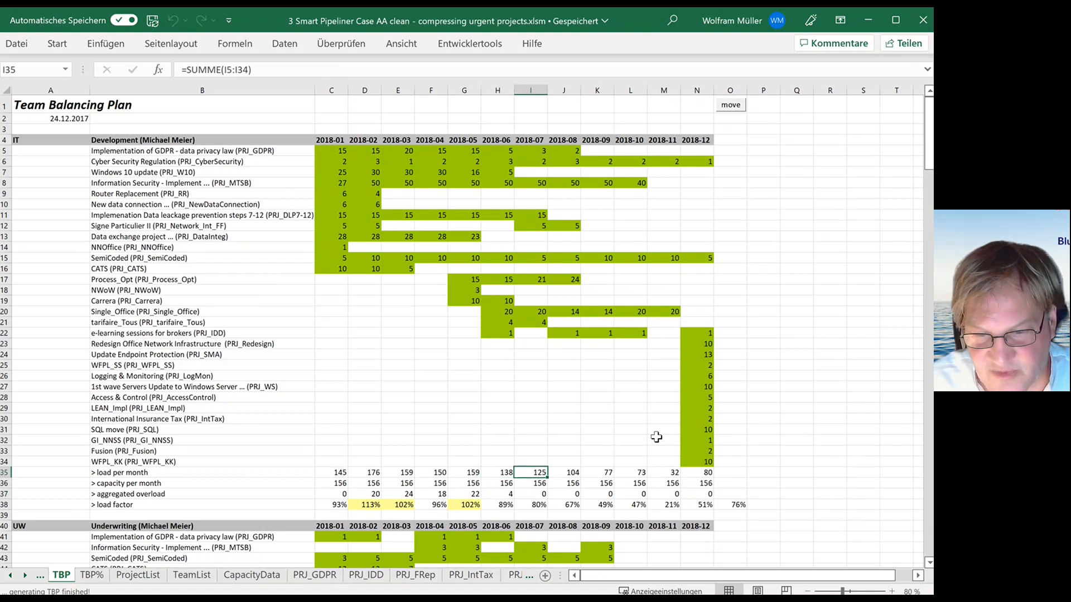
{"action": "key", "text": "Down"}
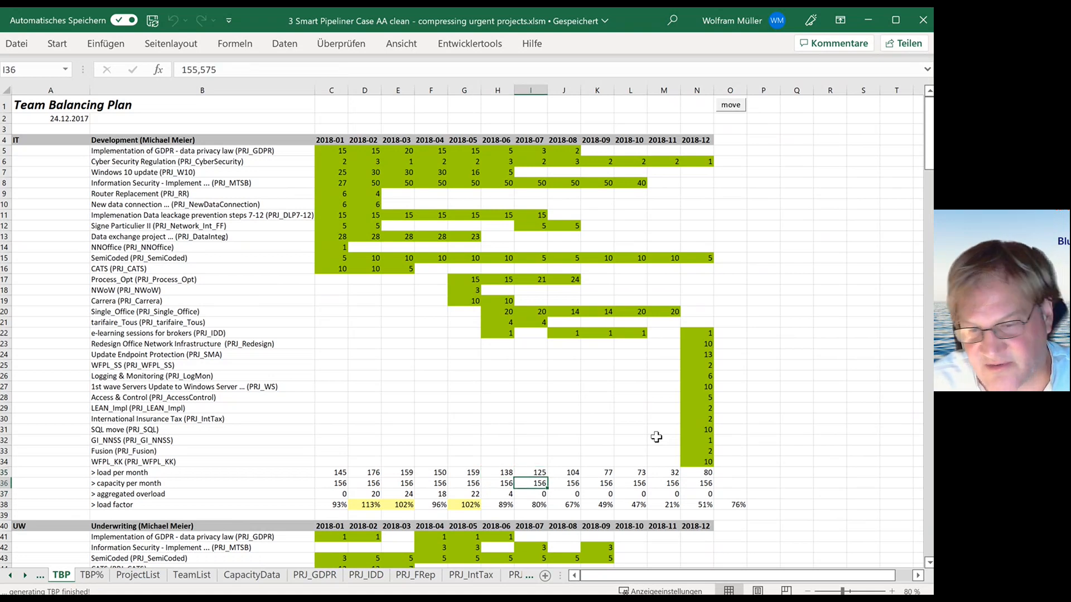
Step: Check the combined 2018-12 load of Redesign Office Network Infrastructure, Update Endpoint Protection and WFPL_SS
{"action": "key", "text": "Right"}
{"action": "key", "text": "Up"}
{"action": "key", "text": "Up"}
{"action": "key", "text": "Up"}
{"action": "key", "text": "Up"}
{"action": "key", "text": "Up"}
{"action": "key", "text": "Up"}
{"action": "key", "text": "Up"}
{"action": "key", "text": "Up"}
{"action": "key", "text": "Up"}
{"action": "key", "text": "Up"}
{"action": "key", "text": "Up"}
{"action": "key", "text": "Up"}
{"action": "key", "text": "Up"}
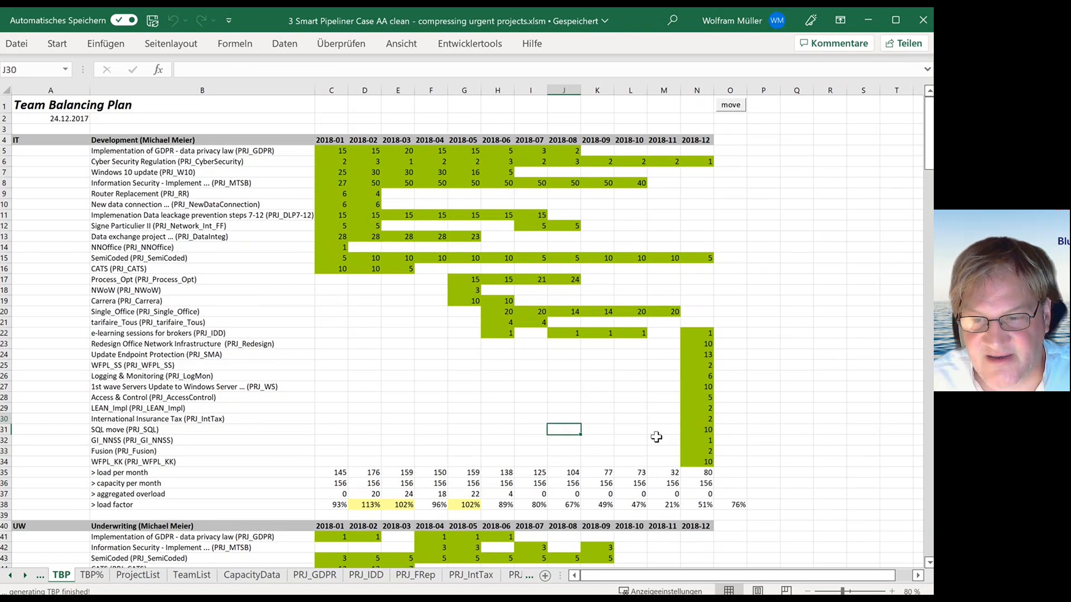
{"action": "key", "text": "Right"}
{"action": "key", "text": "Right"}
{"action": "key", "text": "Right"}
{"action": "key", "text": "Right"}
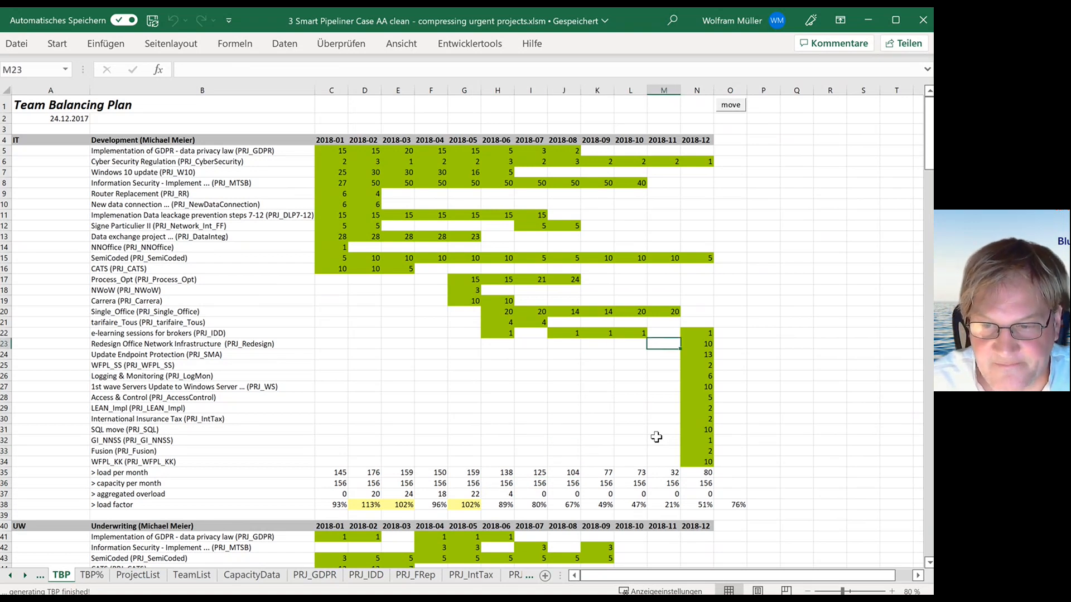
{"action": "key", "text": "shift+Down"}
{"action": "key", "text": "shift+Down"}
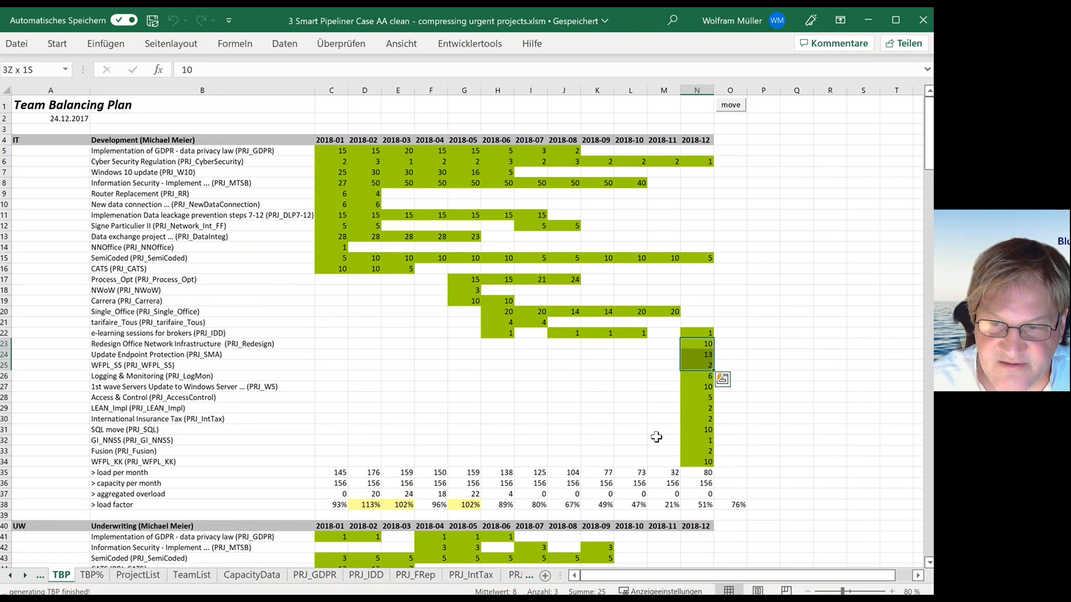
Step: Count the months between 2018-12 and the target month 2018-07 in the Redesign Office Network Infrastructure row
{"action": "key", "text": "Left"}
{"action": "key", "text": "Left"}
{"action": "key", "text": "Left"}
{"action": "key", "text": "Left"}
{"action": "key", "text": "Left"}
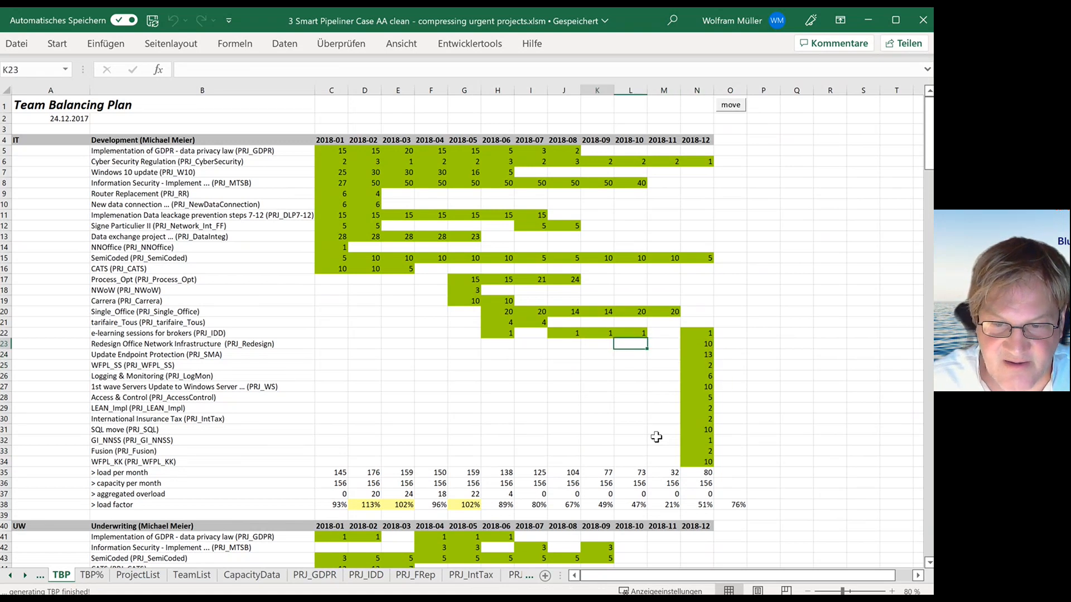
{"action": "key", "text": "Right"}
{"action": "key", "text": "Right"}
{"action": "key", "text": "Right"}
{"action": "key", "text": "Right"}
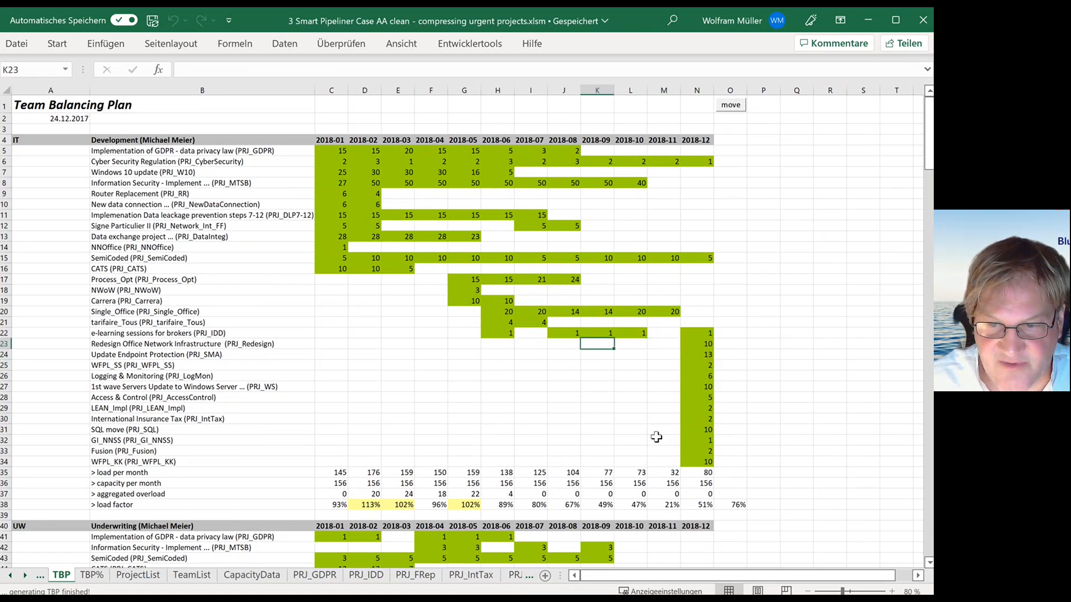
{"action": "key", "text": "Right"}
{"action": "key", "text": "Right"}
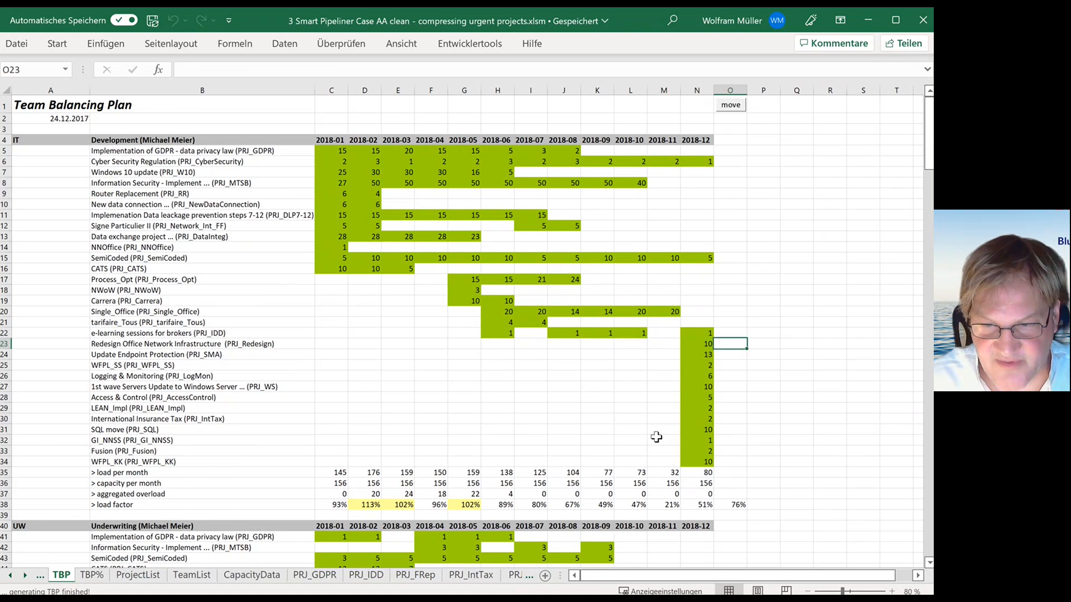
{"action": "key", "text": "Left"}
{"action": "key", "text": "Left"}
{"action": "key", "text": "Left"}
{"action": "key", "text": "Left"}
{"action": "key", "text": "Left"}
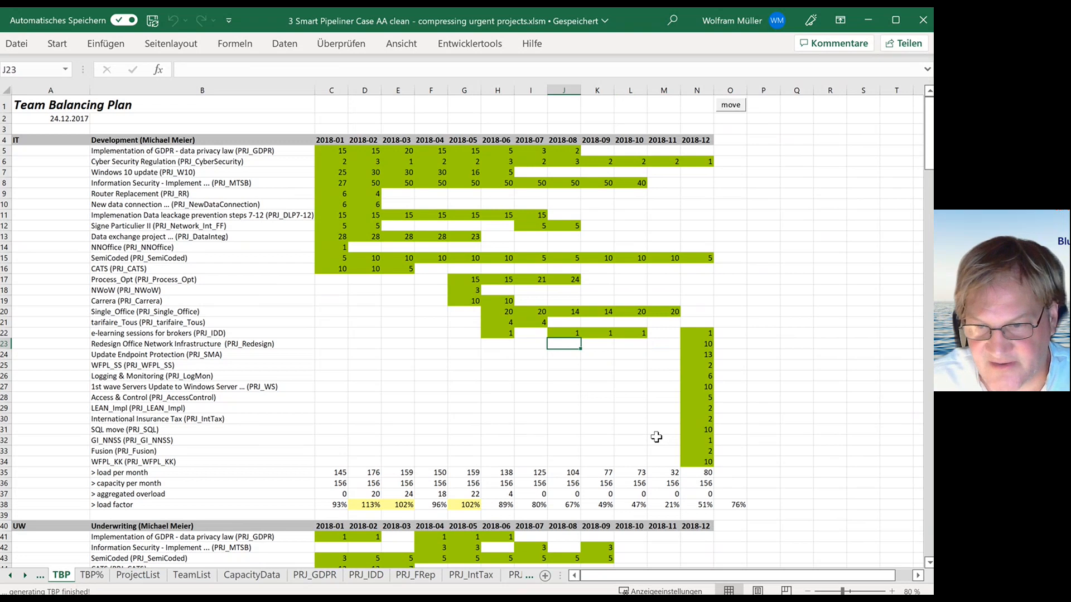
Step: Enter a shift of -5 in O23:O25, beside Redesign Office Network Infrastructure through WFPL_SS, and apply the project move
{"action": "key", "text": "Right"}
{"action": "key", "text": "Right"}
{"action": "key", "text": "Right"}
{"action": "key", "text": "Right"}
{"action": "key", "text": "Right"}
{"action": "type", "text": "-5"}
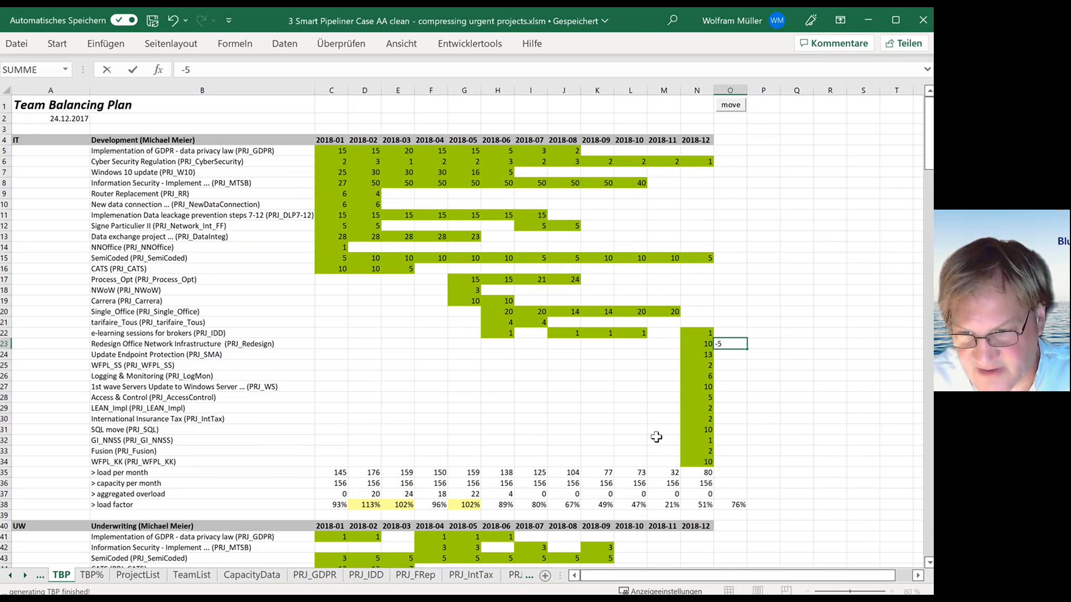
{"action": "key", "text": "Return"}
{"action": "type", "text": "-5"}
{"action": "key", "text": "Return"}
{"action": "type", "text": "-"}
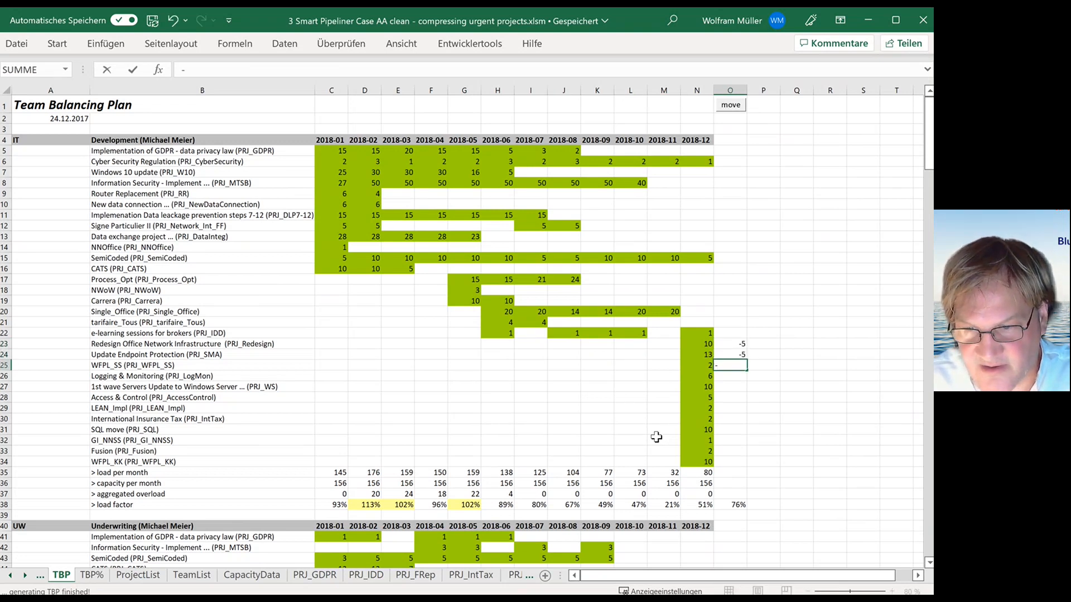
{"action": "type", "text": "5"}
{"action": "key", "text": "Up"}
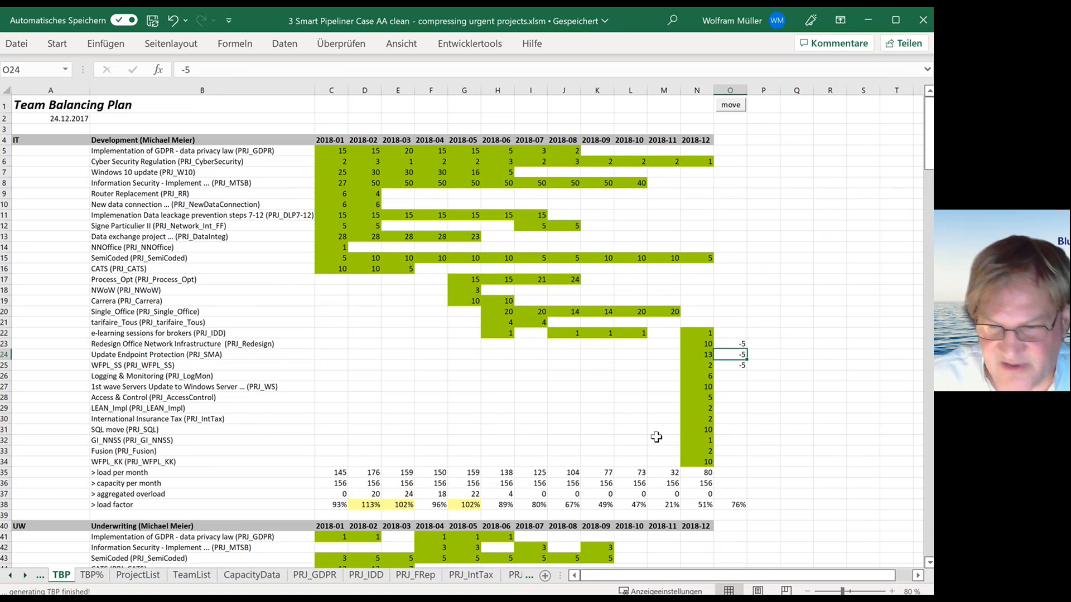
{"action": "left_click", "coordinate": [730, 106]}
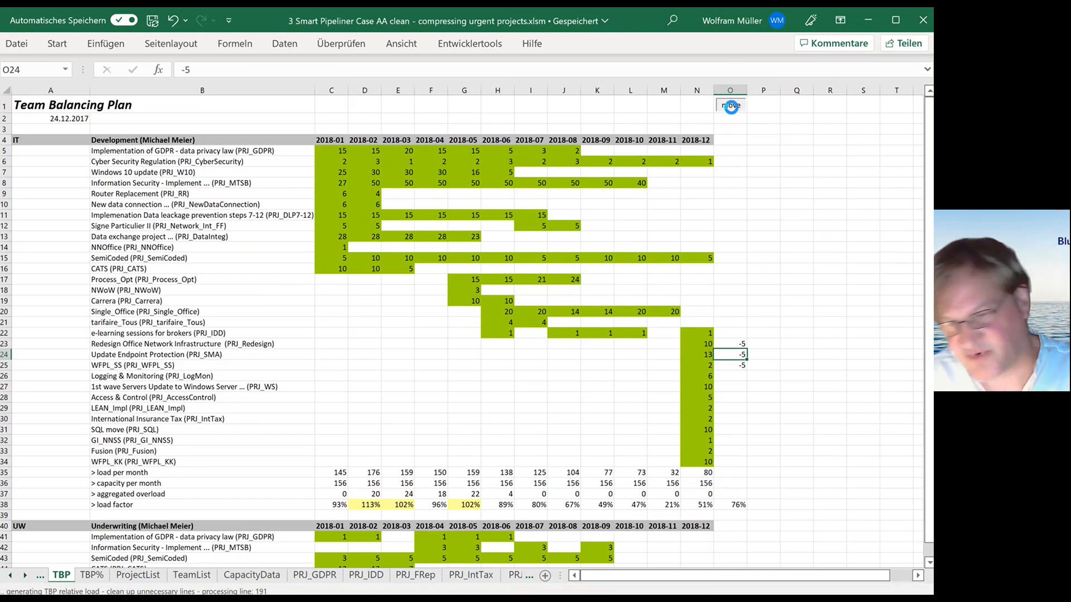
Step: Compare the 2018-07 load with its capacity in IT Development and examine that month's free slot at Logging & Monitoring
{"action": "left_click", "coordinate": [538, 494]}
{"action": "left_click", "coordinate": [539, 473]}
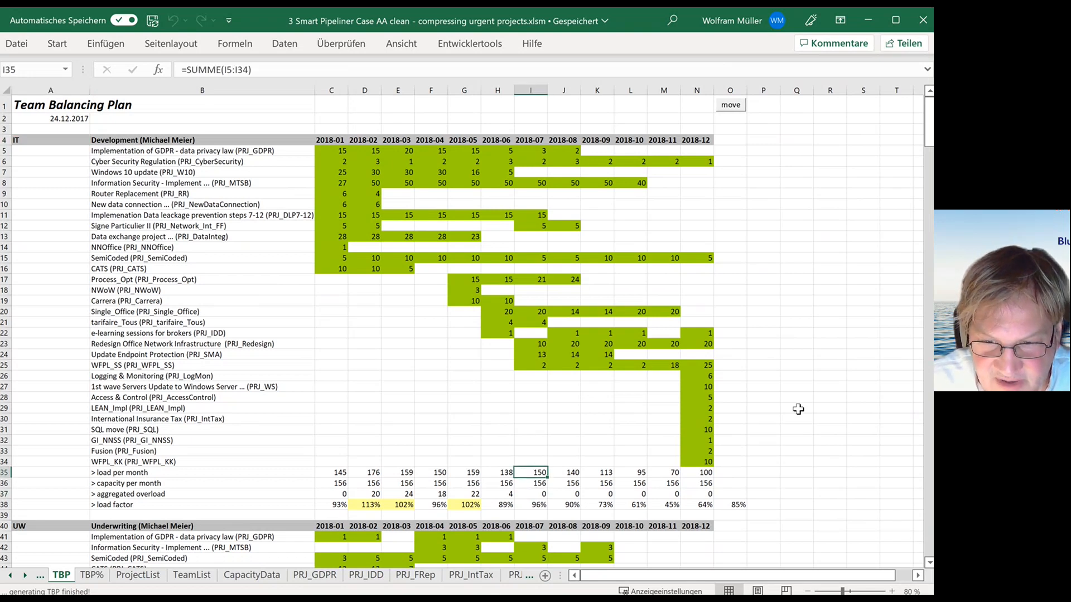
{"action": "key", "text": "Up"}
{"action": "key", "text": "Up"}
{"action": "key", "text": "Up"}
{"action": "key", "text": "Up"}
{"action": "key", "text": "Up"}
{"action": "key", "text": "Up"}
{"action": "key", "text": "Up"}
{"action": "key", "text": "Up"}
{"action": "key", "text": "Up"}
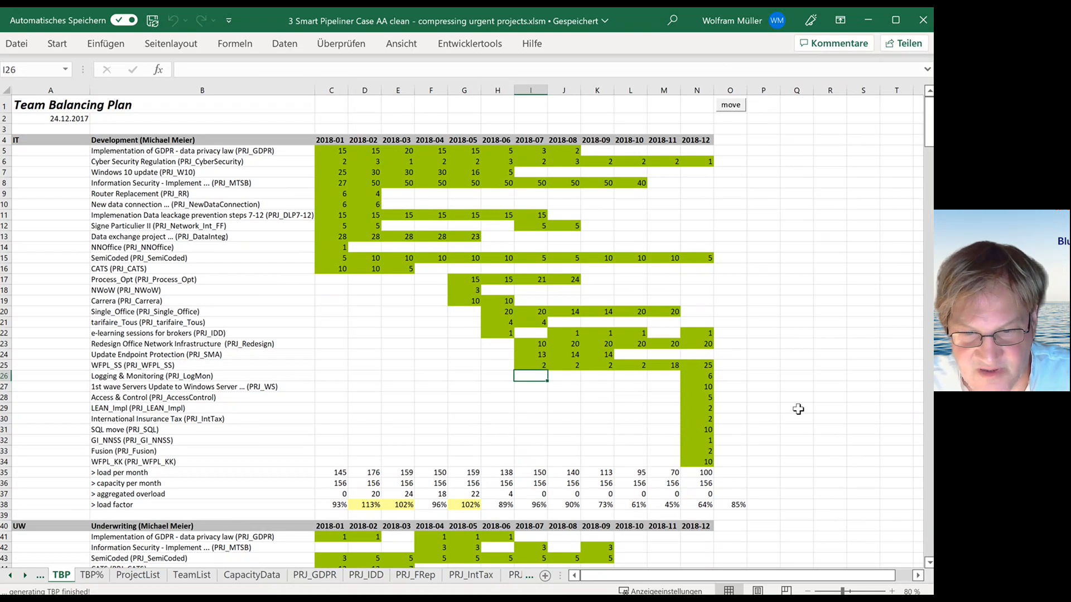
{"action": "key", "text": "Down"}
{"action": "key", "text": "Down"}
{"action": "key", "text": "Down"}
{"action": "key", "text": "Down"}
{"action": "key", "text": "Down"}
{"action": "key", "text": "Down"}
{"action": "key", "text": "Down"}
{"action": "key", "text": "Down"}
{"action": "key", "text": "Down"}
{"action": "key", "text": "Down"}
{"action": "key", "text": "Down"}
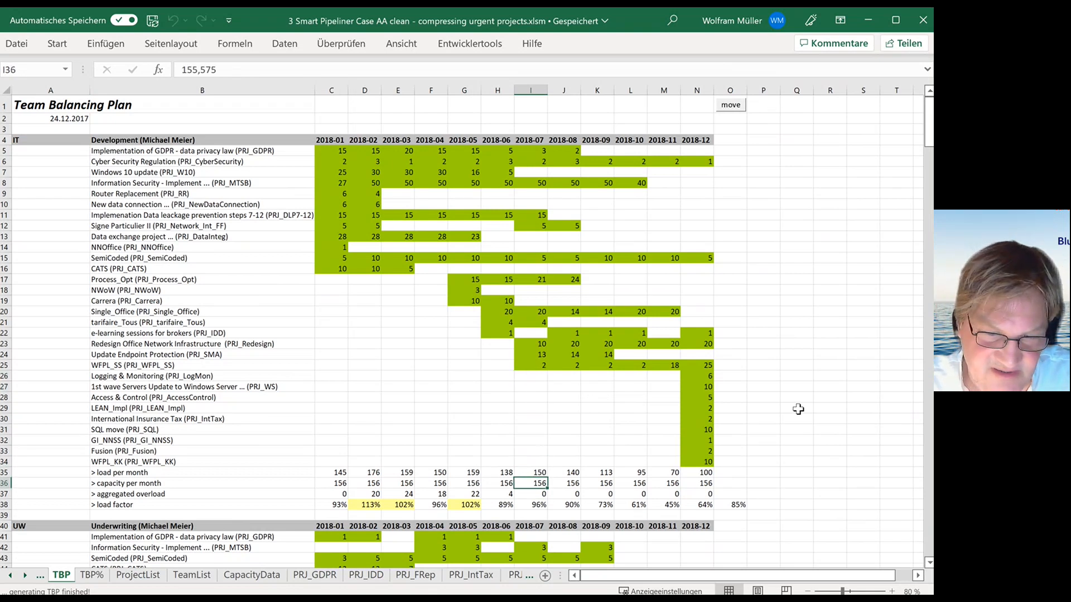
Step: Compare the 2018-08 load with that month's capacity in IT Development
{"action": "key", "text": "Up"}
{"action": "key", "text": "Up"}
{"action": "key", "text": "Right"}
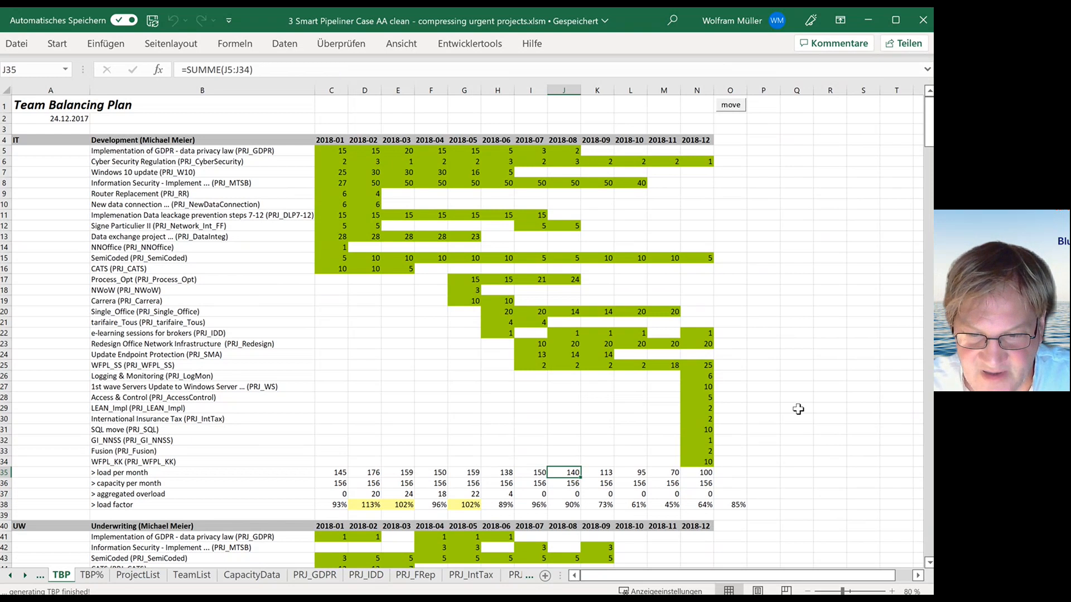
{"action": "key", "text": "Down"}
{"action": "key", "text": "Up"}
{"action": "key", "text": "Down"}
{"action": "key", "text": "Up"}
{"action": "key", "text": "Up"}
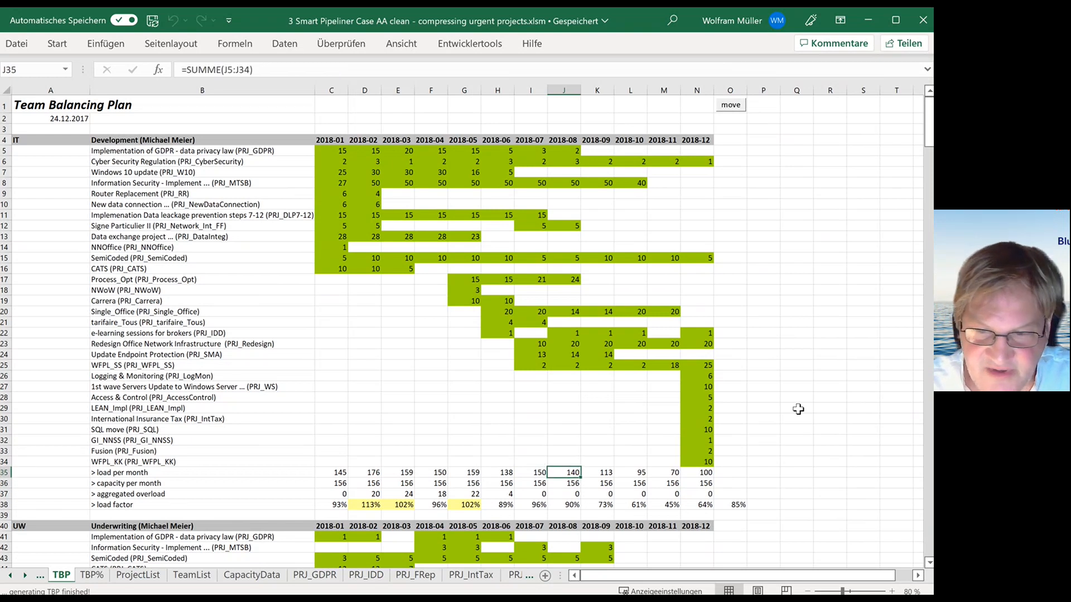
Step: Enter a shift of -4 in O26:O27, beside Logging & Monitoring and 1st wave Servers Update, and apply the project move
{"action": "key", "text": "Up"}
{"action": "key", "text": "Up"}
{"action": "key", "text": "Up"}
{"action": "key", "text": "Up"}
{"action": "key", "text": "Up"}
{"action": "key", "text": "Up"}
{"action": "key", "text": "Up"}
{"action": "key", "text": "Up"}
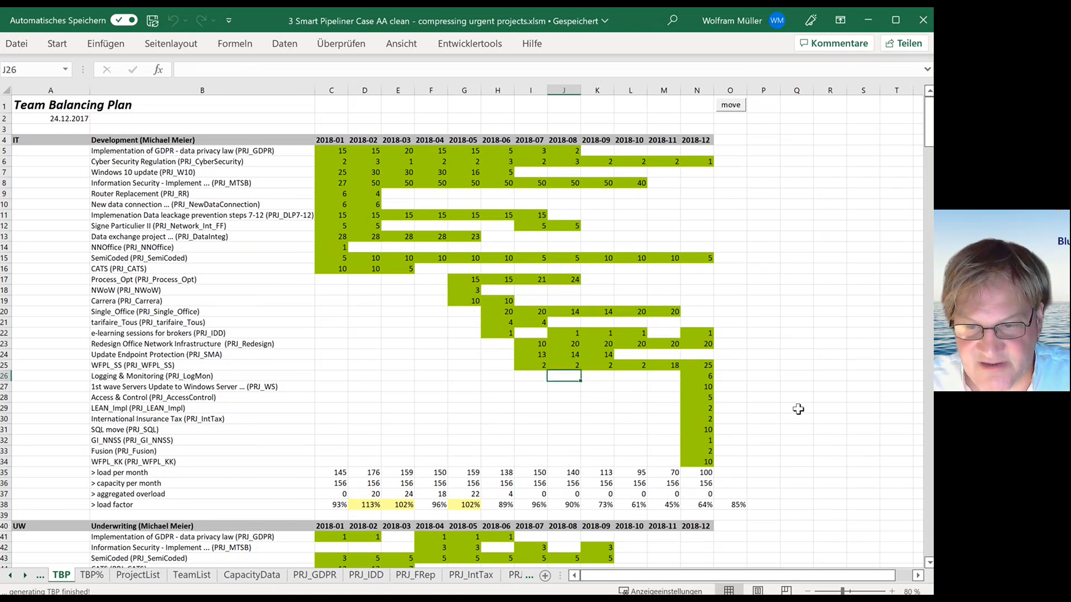
{"action": "key", "text": "Right"}
{"action": "key", "text": "Right"}
{"action": "key", "text": "Right"}
{"action": "key", "text": "Right"}
{"action": "key", "text": "Right"}
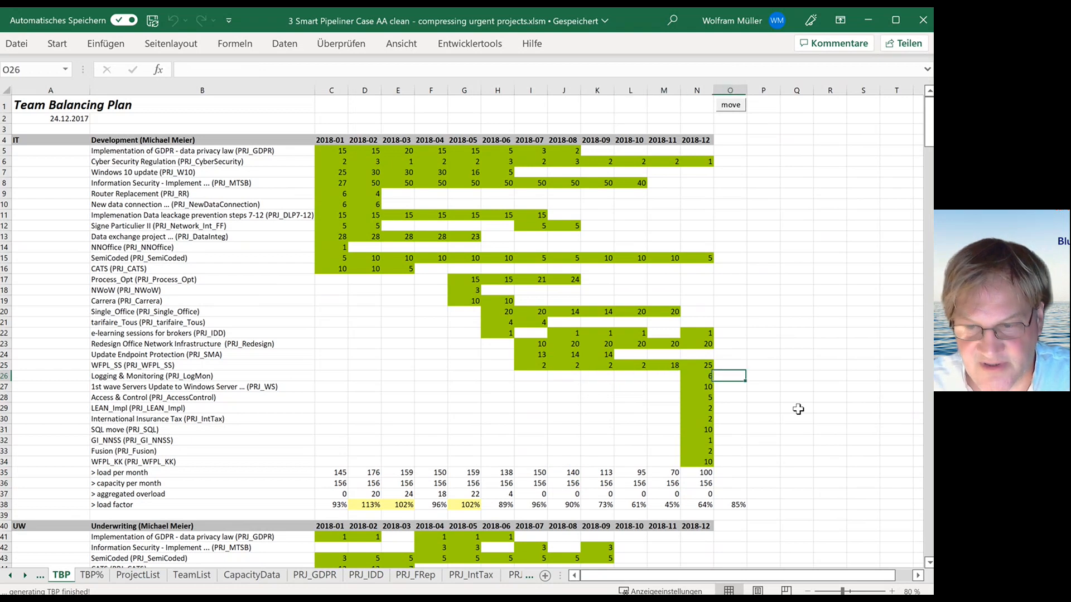
{"action": "type", "text": "-4"}
{"action": "key", "text": "Return"}
{"action": "type", "text": "-4"}
{"action": "key", "text": "Return"}
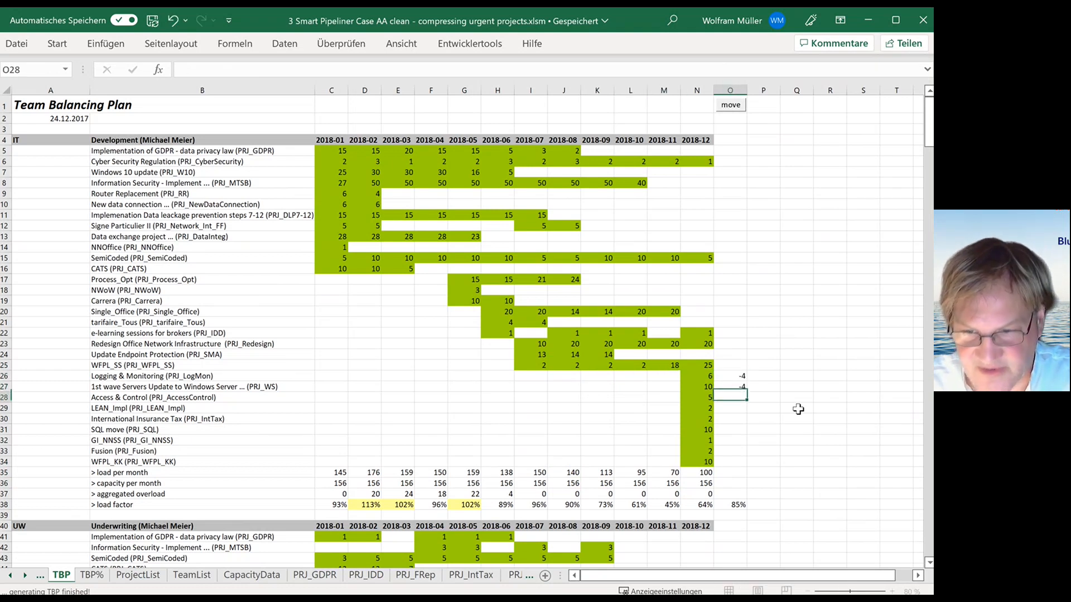
{"action": "left_click", "coordinate": [726, 107]}
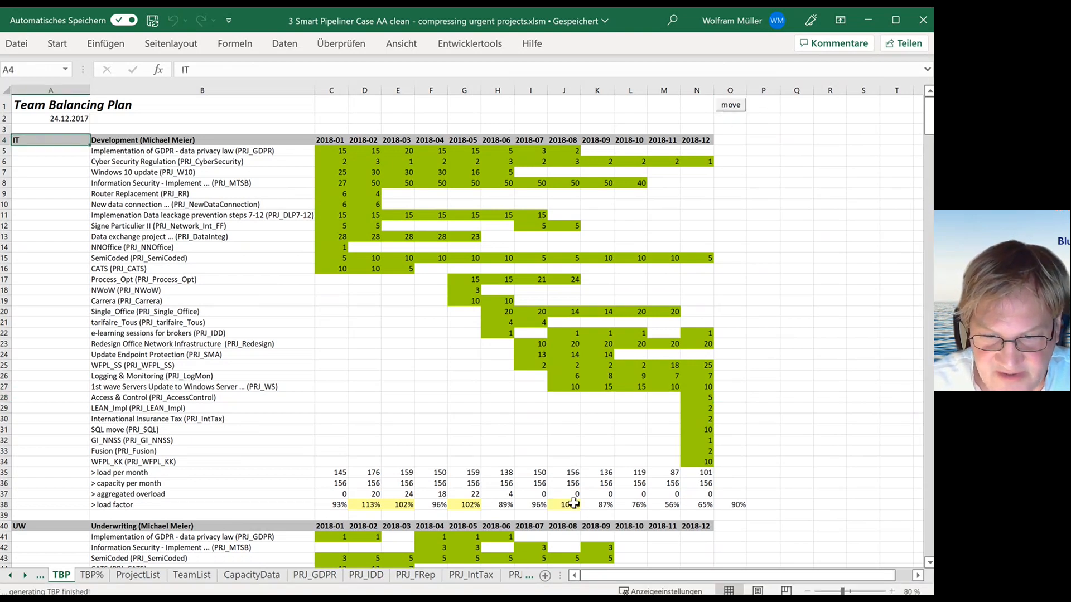
Step: Enter a shift of -3 in O28:O31, beside Access & Control through SQL move, and apply the project move
{"action": "left_click", "coordinate": [600, 495]}
{"action": "key", "text": "Left"}
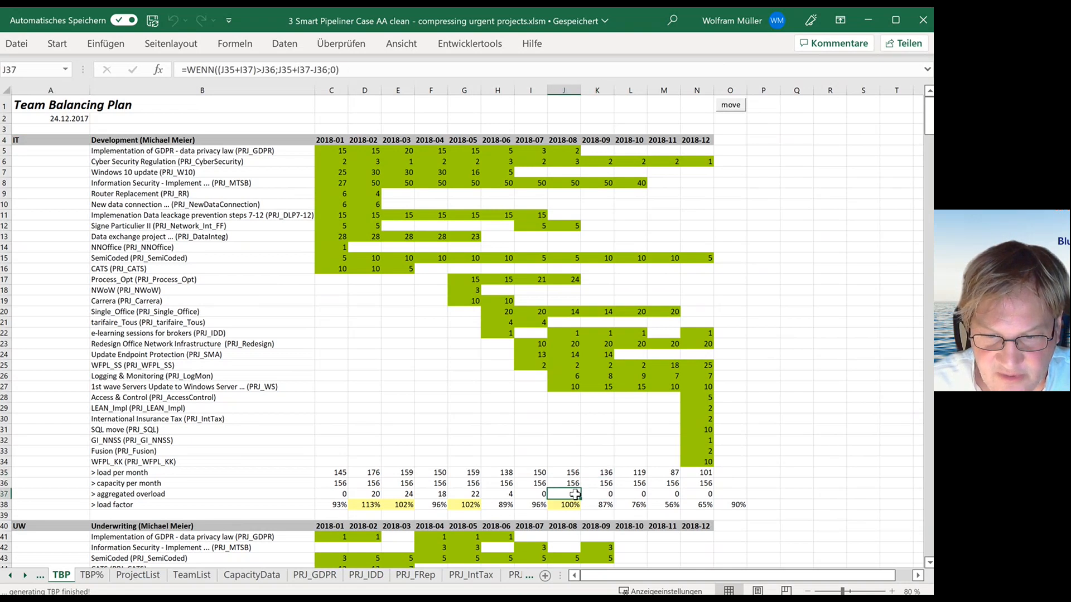
{"action": "left_click", "coordinate": [601, 471]}
{"action": "left_click", "coordinate": [606, 483]}
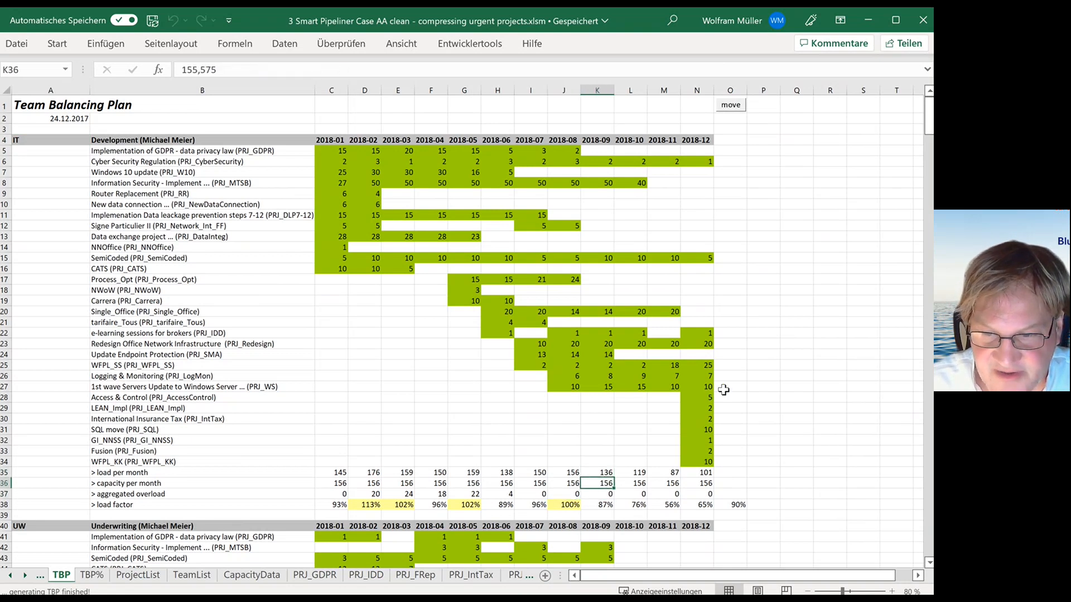
{"action": "left_click", "coordinate": [735, 403]}
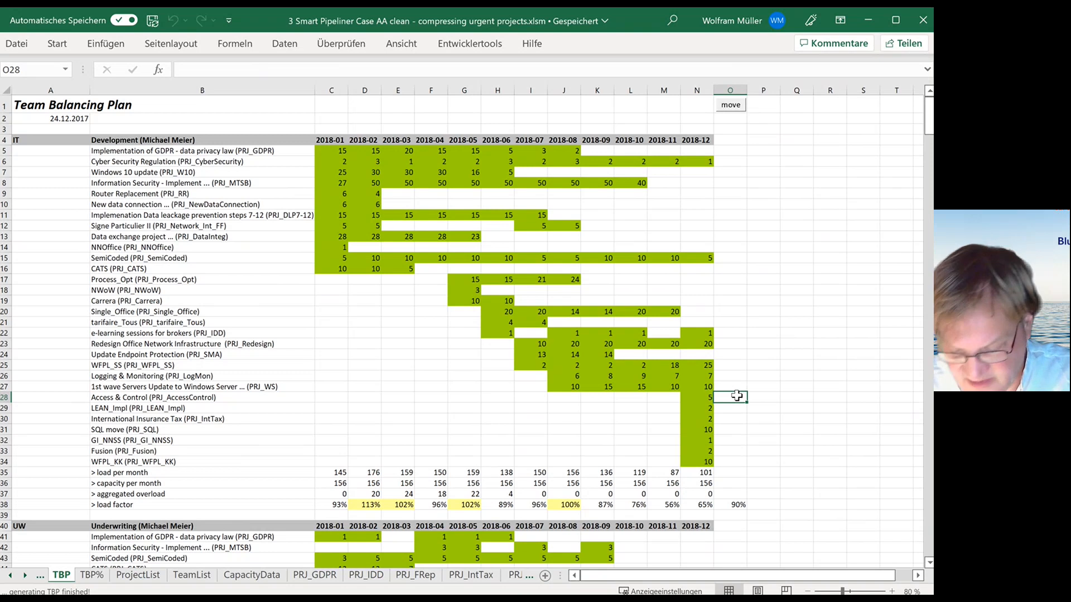
{"action": "type", "text": "3"}
{"action": "key", "text": "Return"}
{"action": "type", "text": "-3"}
{"action": "key", "text": "Return"}
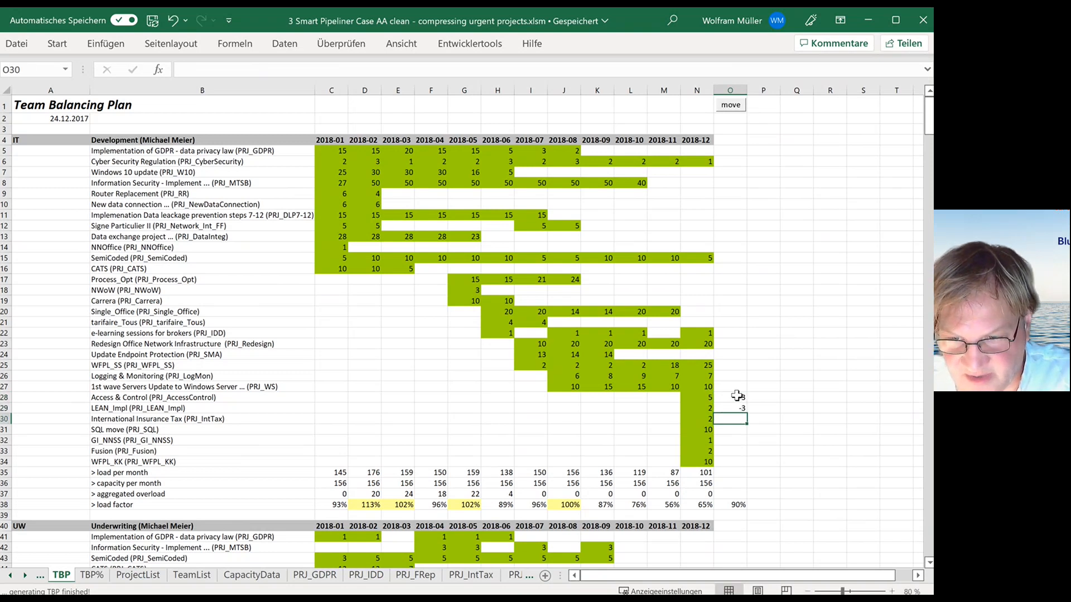
{"action": "type", "text": "3"}
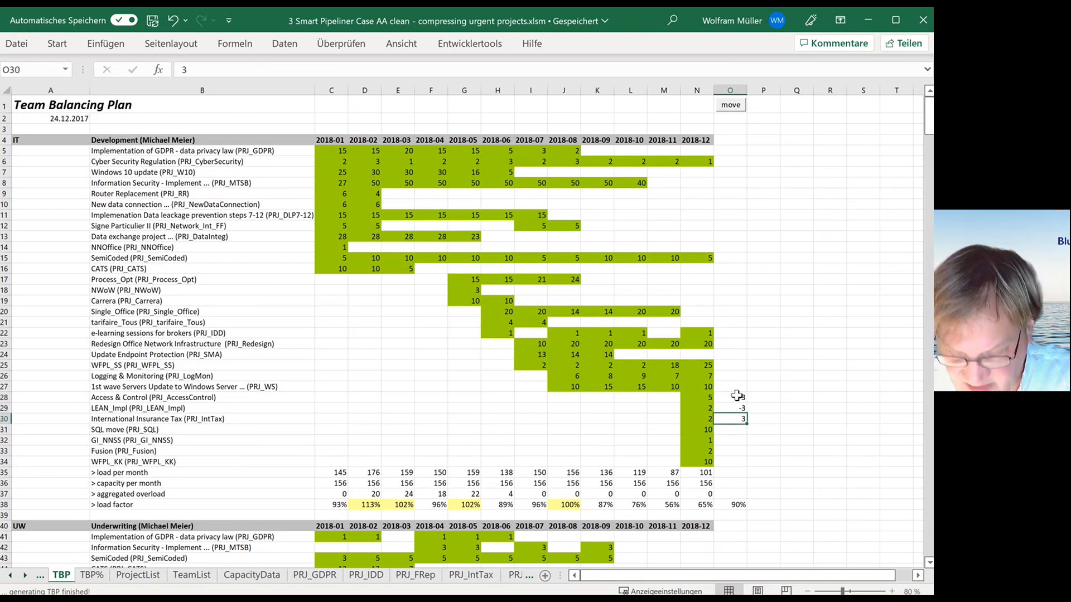
{"action": "type", "text": "-3"}
{"action": "key", "text": "Return"}
{"action": "type", "text": "-"}
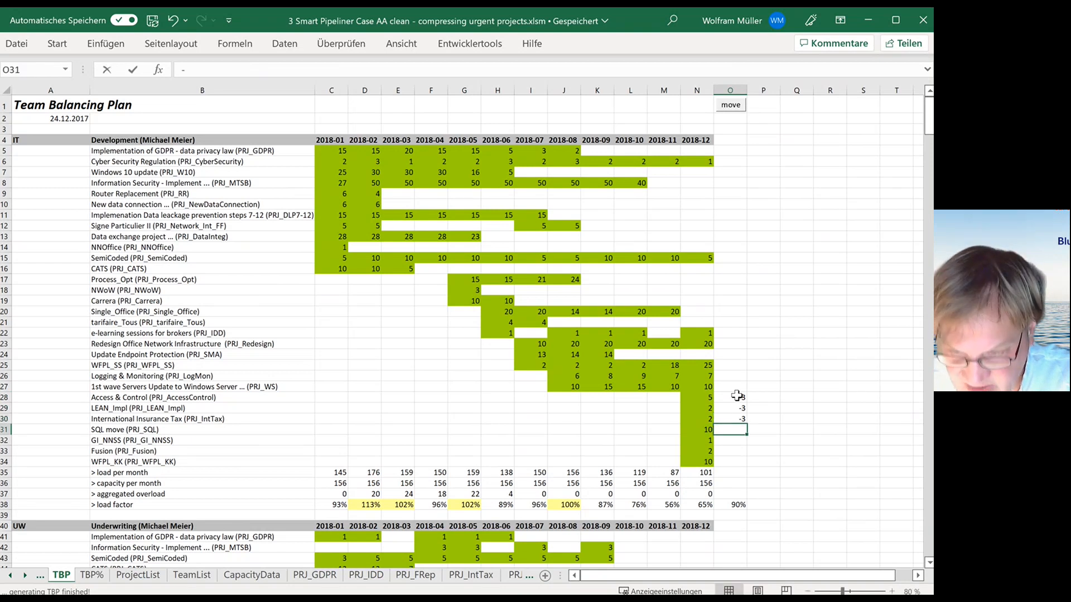
{"action": "type", "text": "3"}
{"action": "key", "text": "Return"}
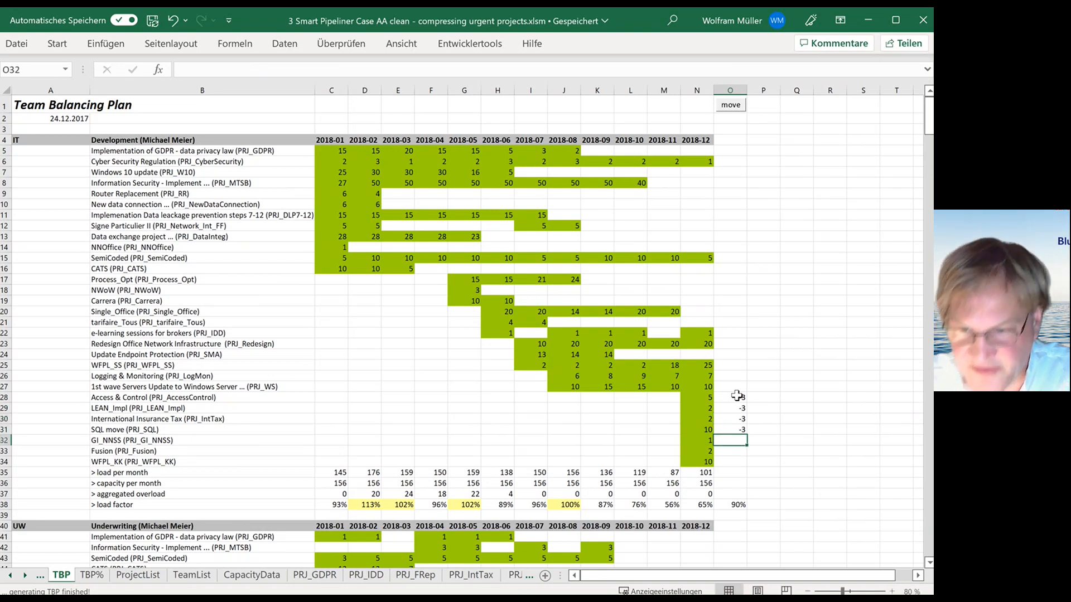
{"action": "left_click", "coordinate": [731, 105]}
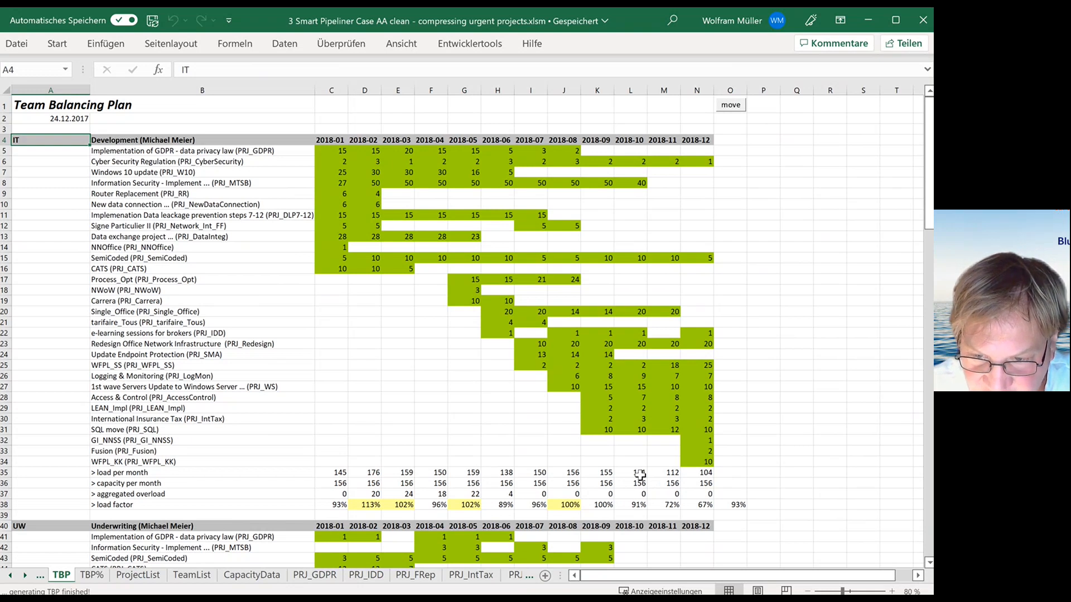
Step: Enter a shift of -2 in O32:O33, beside GI_NNSS and Fusion, and apply the project move
{"action": "left_click", "coordinate": [735, 442]}
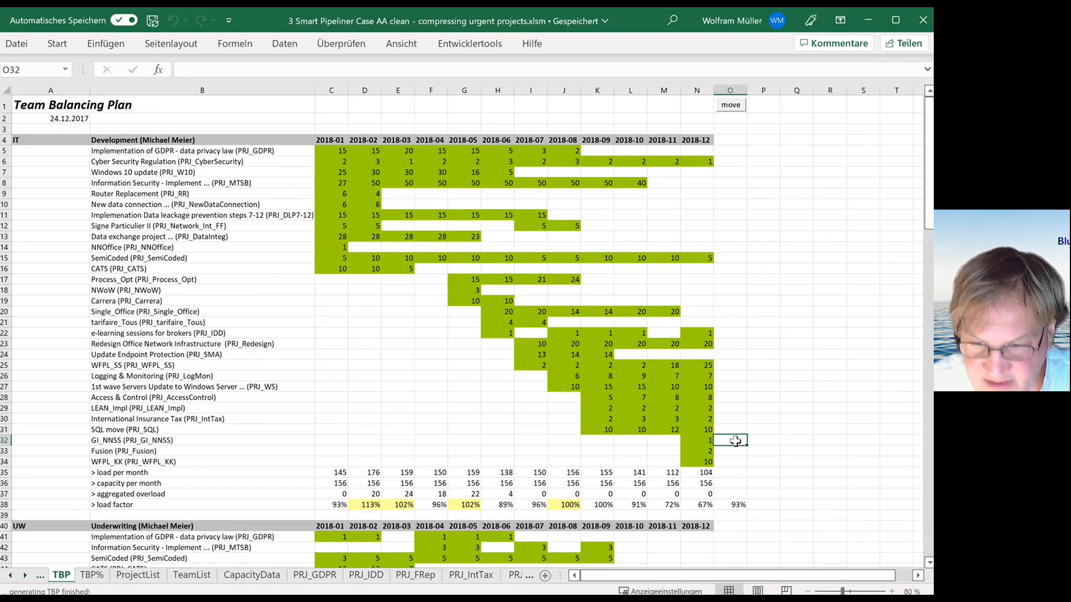
{"action": "type", "text": "2"}
{"action": "key", "text": "Return"}
{"action": "type", "text": "-2"}
{"action": "key", "text": "Return"}
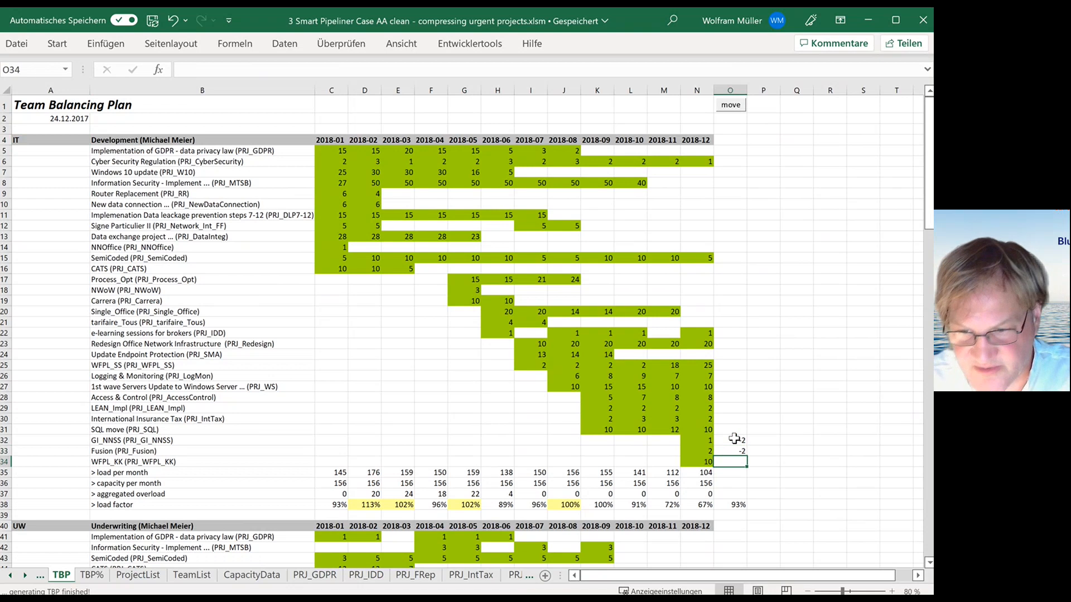
{"action": "left_click", "coordinate": [730, 107]}
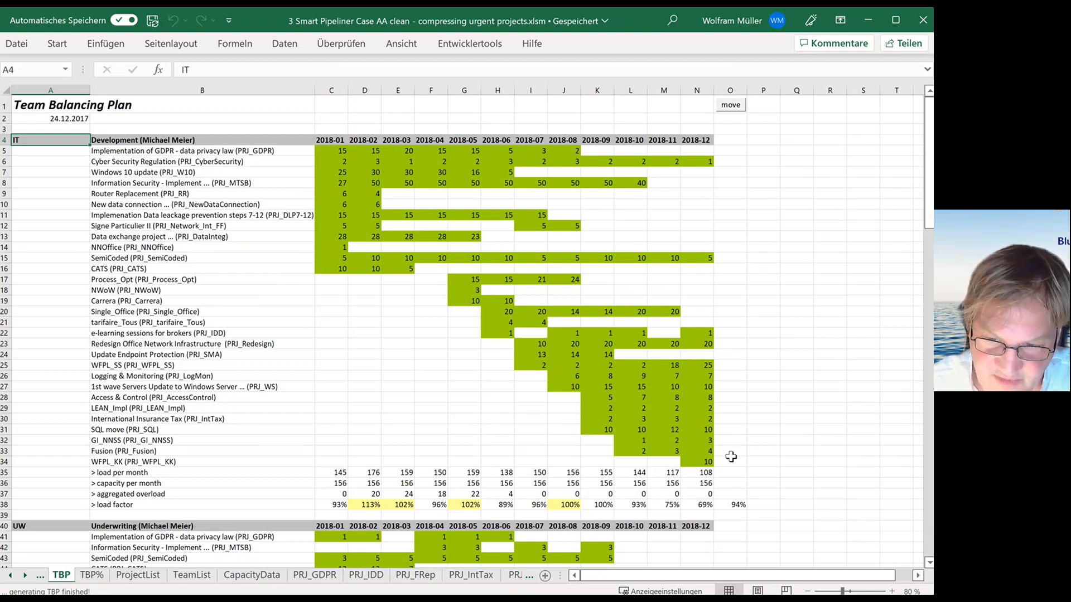
Step: Enter a shift of -2 in O34, beside WFPL_KK, and apply the project move
{"action": "left_click", "coordinate": [732, 459]}
{"action": "type", "text": "-2"}
{"action": "key", "text": "Return"}
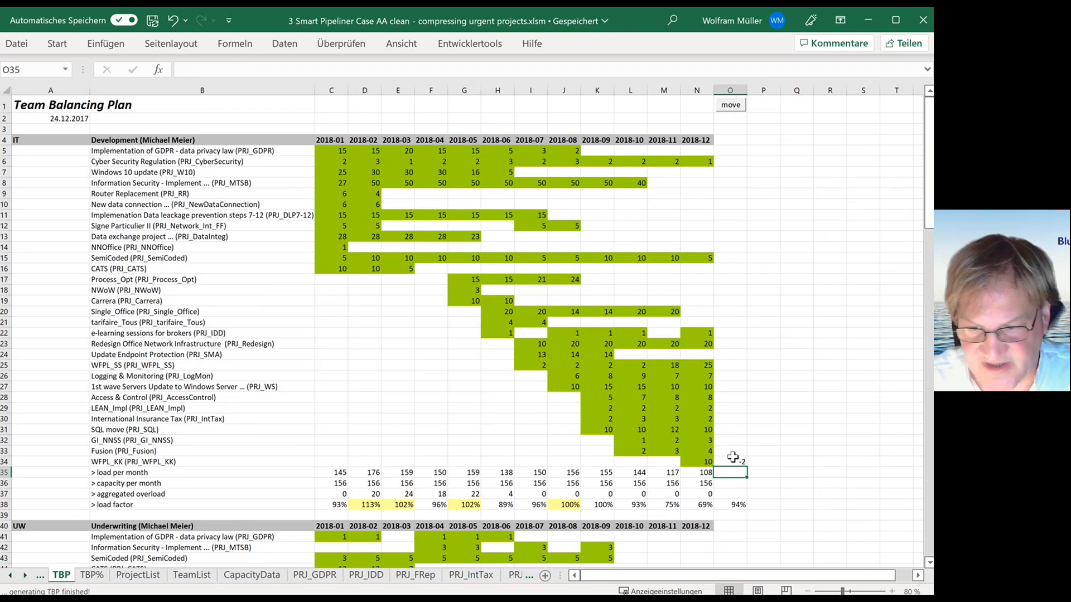
{"action": "left_click", "coordinate": [737, 109]}
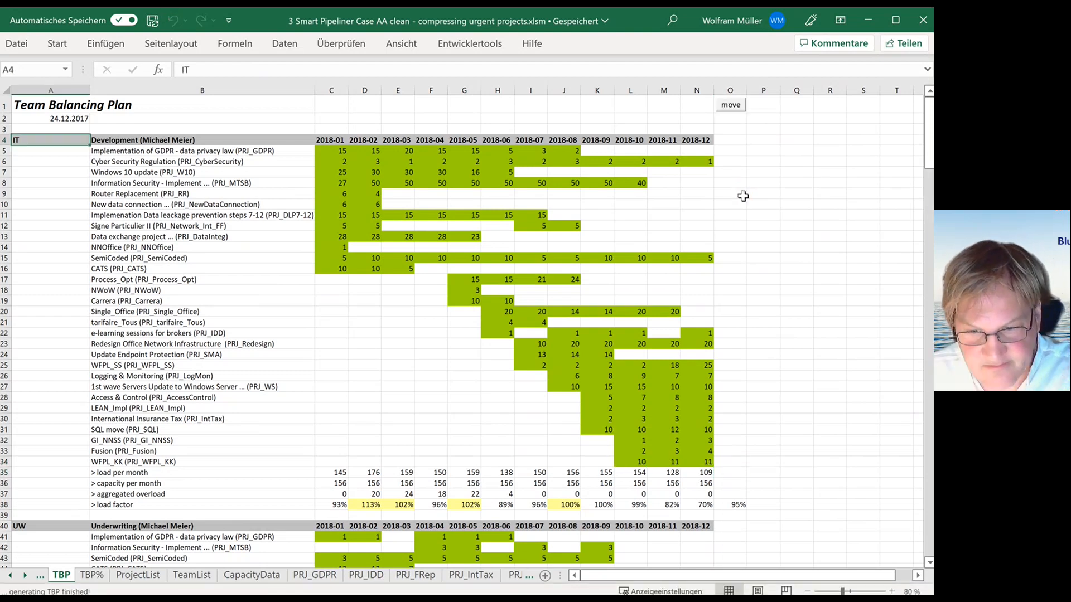
Step: Examine IT Development's overall and monthly load factors and the aggregated overload for 2018-06
{"action": "left_click", "coordinate": [731, 507]}
{"action": "key", "text": "Left"}
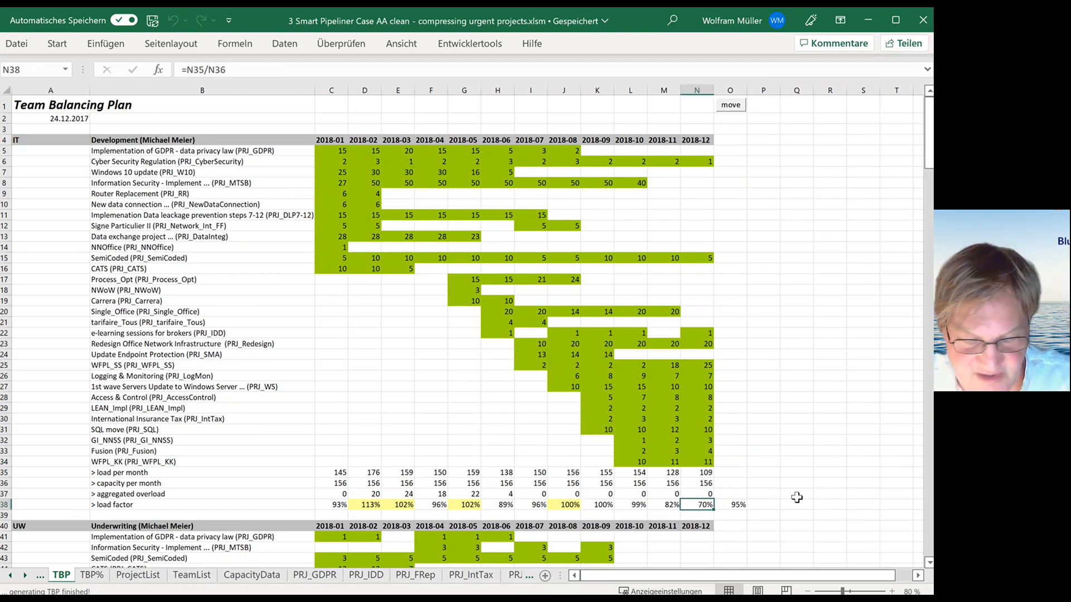
{"action": "key", "text": "ctrl+Left"}
{"action": "key", "text": "Right"}
{"action": "key", "text": "Right"}
{"action": "key", "text": "Right"}
{"action": "key", "text": "Right"}
{"action": "key", "text": "Right"}
{"action": "key", "text": "Up"}
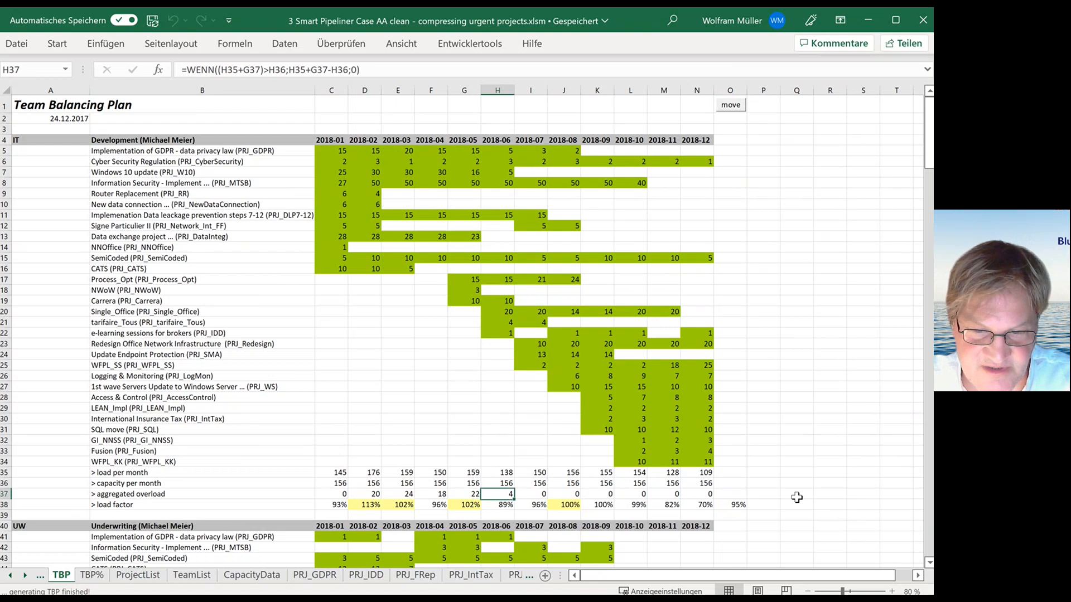
Step: Examine IT Development's aggregated overload from 2018-07 to 2018-12 and its load and capacity in 2018-12
{"action": "key", "text": "Right"}
{"action": "key", "text": "Right"}
{"action": "key", "text": "Right"}
{"action": "key", "text": "Right"}
{"action": "key", "text": "Right"}
{"action": "key", "text": "Right"}
{"action": "key", "text": "Right"}
{"action": "key", "text": "Left"}
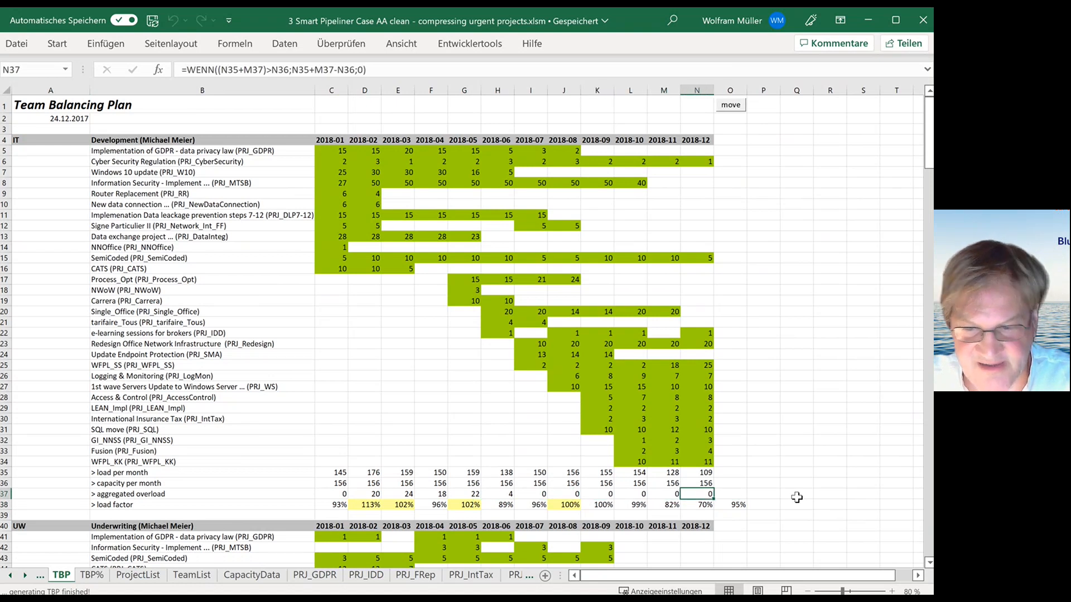
{"action": "key", "text": "Up"}
{"action": "key", "text": "Up"}
{"action": "key", "text": "Up"}
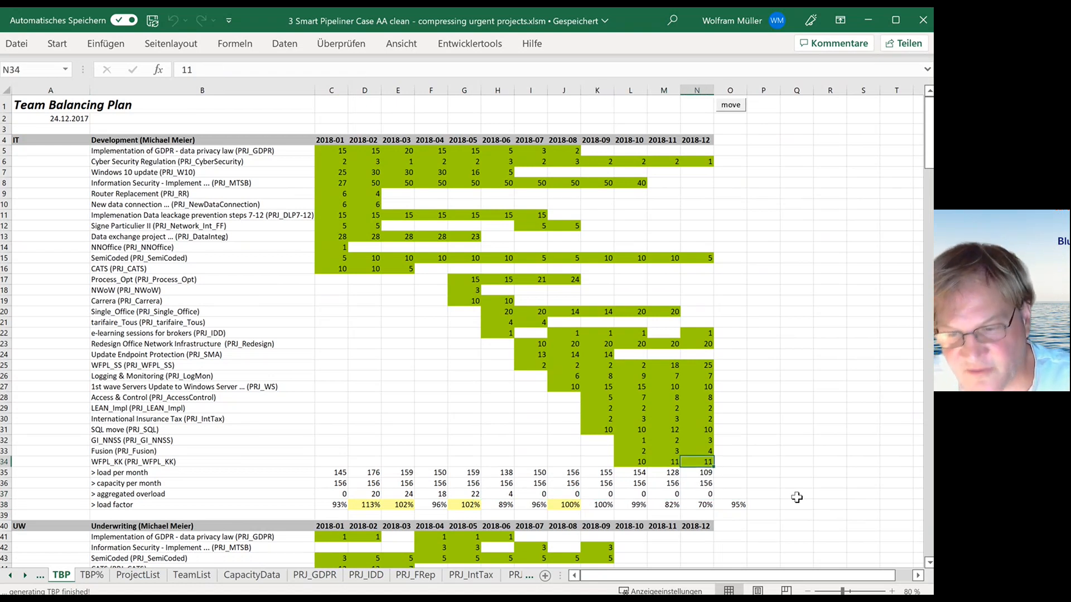
{"action": "key", "text": "Down"}
{"action": "key", "text": "Down"}
{"action": "key", "text": "Up"}
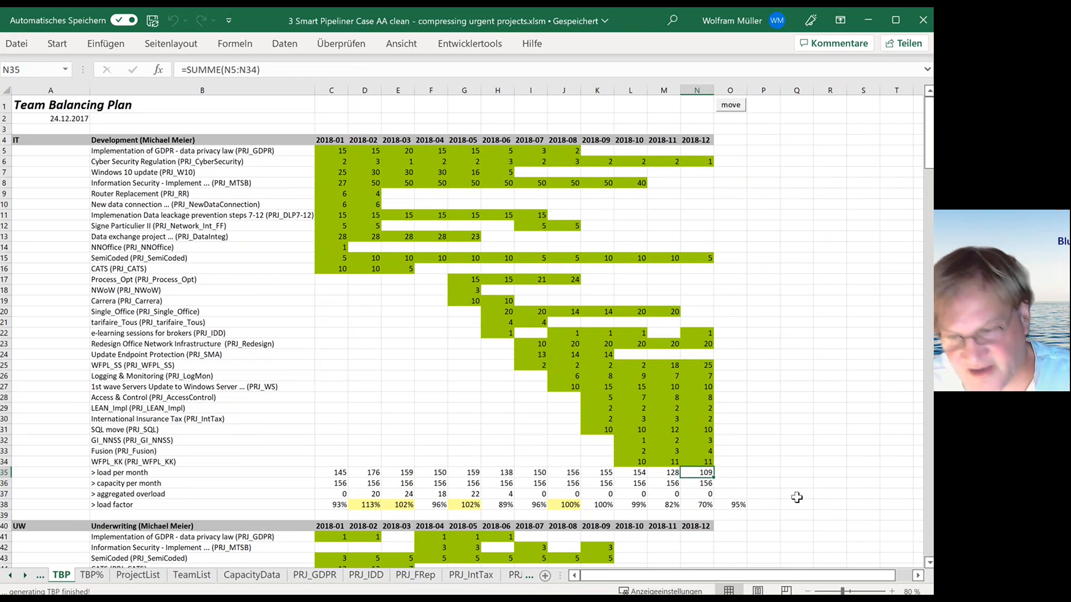
{"action": "key", "text": "Up"}
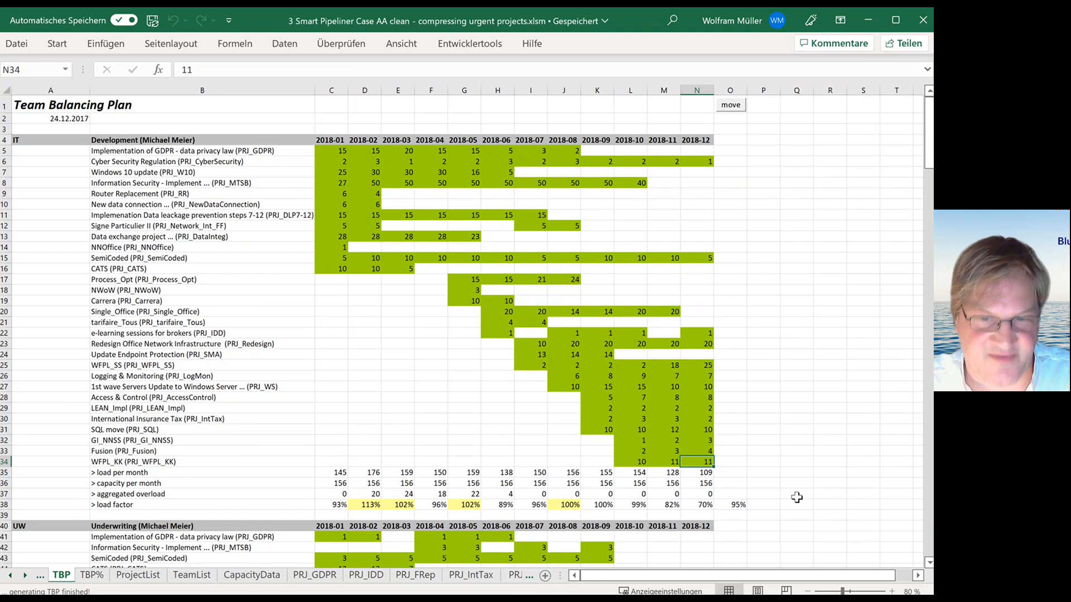
Step: Review the IT Development project list from WFPL_KK back up to Implementation of GDPR
{"action": "key", "text": "Left"}
{"action": "key", "text": "Left"}
{"action": "key", "text": "Left"}
{"action": "key", "text": "Left"}
{"action": "key", "text": "Left"}
{"action": "key", "text": "Left"}
{"action": "key", "text": "Left"}
{"action": "key", "text": "Left"}
{"action": "key", "text": "Left"}
{"action": "key", "text": "Left"}
{"action": "key", "text": "Left"}
{"action": "key", "text": "Left"}
{"action": "key", "text": "Up"}
{"action": "key", "text": "Up"}
{"action": "key", "text": "Up"}
{"action": "key", "text": "Up"}
{"action": "key", "text": "Up"}
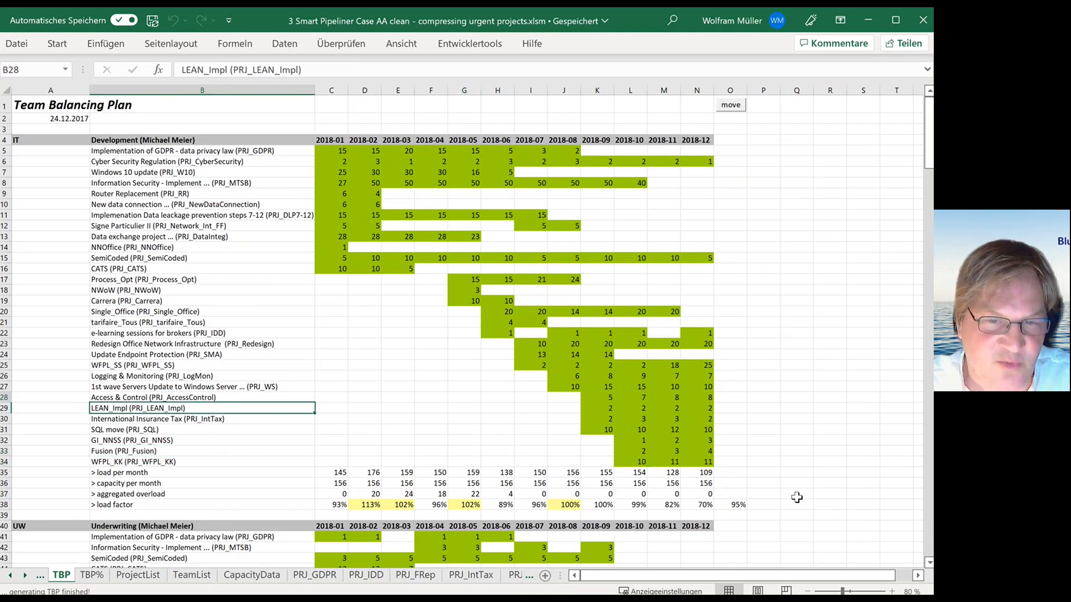
{"action": "key", "text": "Up"}
{"action": "key", "text": "Up"}
{"action": "key", "text": "Up"}
{"action": "key", "text": "Up"}
{"action": "key", "text": "Up"}
{"action": "key", "text": "Up"}
{"action": "key", "text": "Up"}
{"action": "key", "text": "Up"}
{"action": "key", "text": "Up"}
{"action": "key", "text": "Up"}
{"action": "key", "text": "Up"}
{"action": "key", "text": "Up"}
{"action": "key", "text": "Up"}
{"action": "key", "text": "Up"}
{"action": "key", "text": "Up"}
{"action": "key", "text": "Up"}
{"action": "key", "text": "Up"}
{"action": "key", "text": "Up"}
{"action": "key", "text": "Up"}
{"action": "key", "text": "Up"}
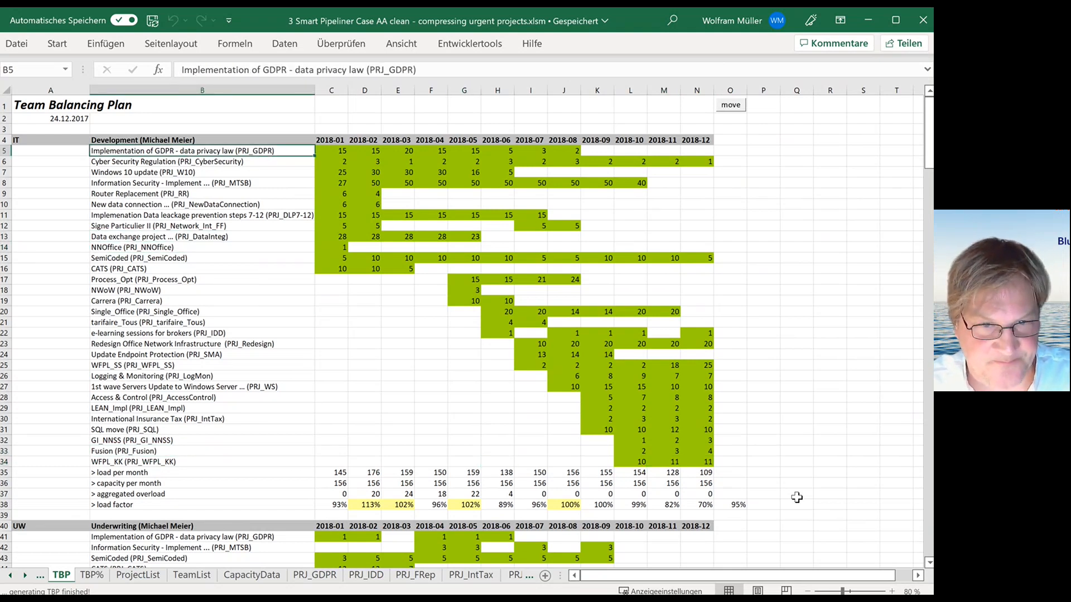
Step: Trace the IT Development schedule from the GDPR project in 2018-01 down to tarifaire_Tous in 2018-06
{"action": "key", "text": "Right"}
{"action": "key", "text": "Down"}
{"action": "key", "text": "Right"}
{"action": "key", "text": "Right"}
{"action": "key", "text": "Down"}
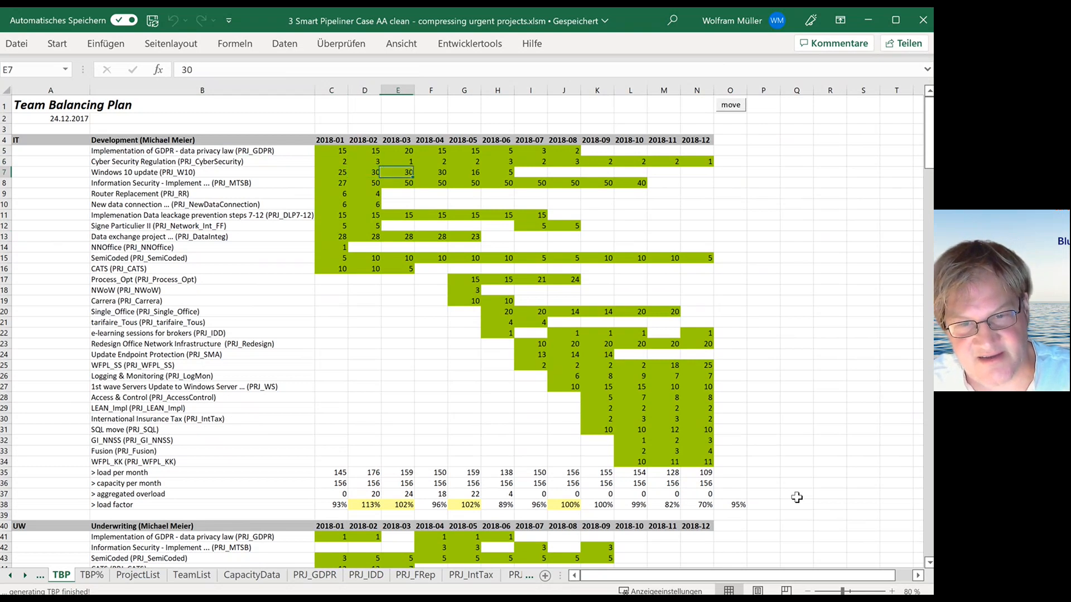
{"action": "key", "text": "Down"}
{"action": "key", "text": "Down"}
{"action": "key", "text": "Right"}
{"action": "key", "text": "Down"}
{"action": "key", "text": "Down"}
{"action": "key", "text": "Right"}
{"action": "key", "text": "Right"}
{"action": "key", "text": "Down"}
{"action": "key", "text": "Down"}
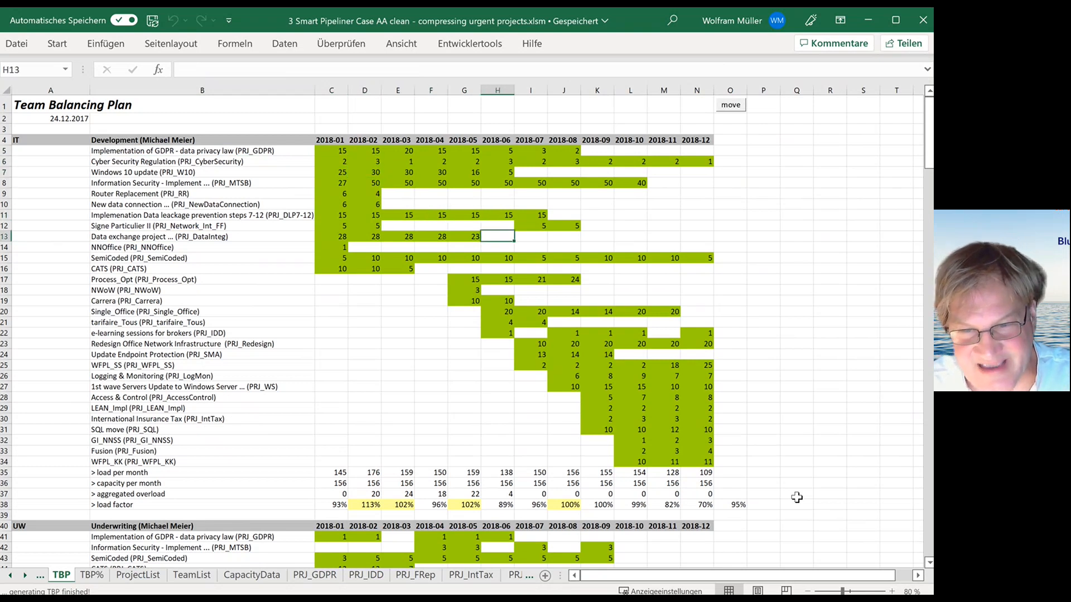
{"action": "key", "text": "Down"}
{"action": "key", "text": "Down"}
{"action": "key", "text": "Down"}
{"action": "key", "text": "Down"}
{"action": "key", "text": "Down"}
{"action": "key", "text": "Down"}
{"action": "key", "text": "Down"}
{"action": "key", "text": "Down"}
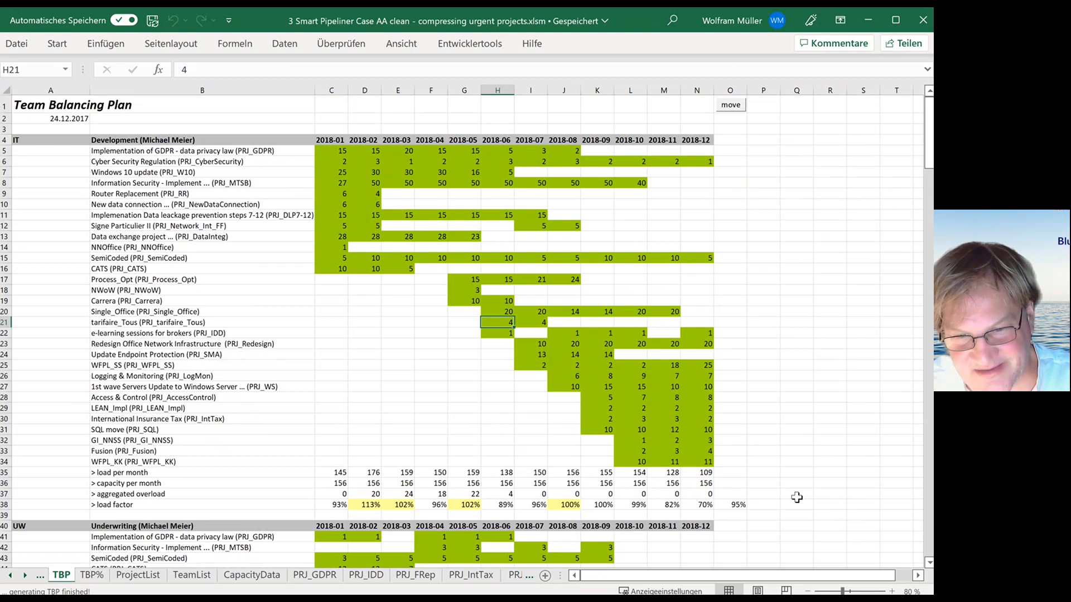
Step: Trace the staggered IT Development projects from mid-2018 down to WFPL_KK in 2018-10
{"action": "key", "text": "Down"}
{"action": "key", "text": "Up"}
{"action": "key", "text": "Up"}
{"action": "key", "text": "Up"}
{"action": "key", "text": "Up"}
{"action": "key", "text": "Up"}
{"action": "key", "text": "Up"}
{"action": "key", "text": "Up"}
{"action": "key", "text": "Up"}
{"action": "key", "text": "Up"}
{"action": "key", "text": "Up"}
{"action": "key", "text": "Up"}
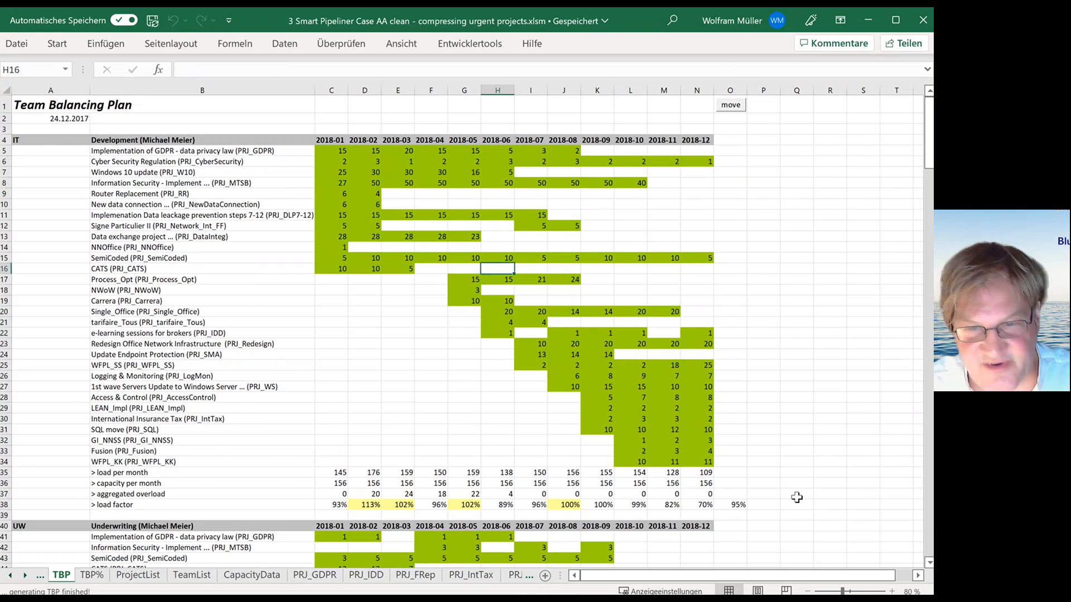
{"action": "key", "text": "Right"}
{"action": "key", "text": "Right"}
{"action": "key", "text": "Right"}
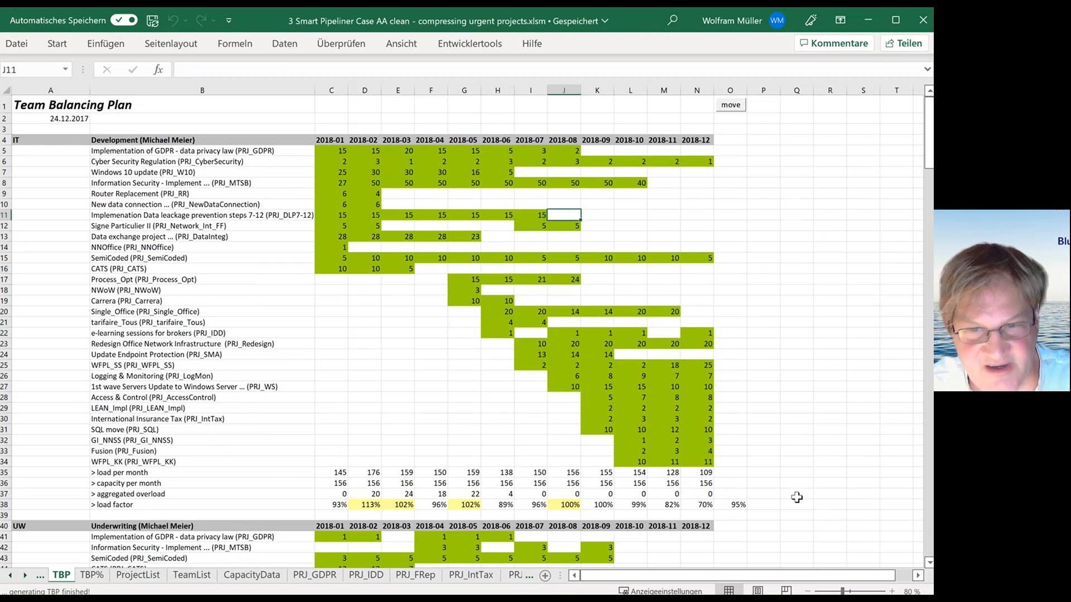
{"action": "key", "text": "Down"}
{"action": "key", "text": "Left"}
{"action": "key", "text": "Down"}
{"action": "key", "text": "Down"}
{"action": "key", "text": "Down"}
{"action": "key", "text": "Down"}
{"action": "key", "text": "Down"}
{"action": "key", "text": "Down"}
{"action": "key", "text": "Down"}
{"action": "key", "text": "Down"}
{"action": "key", "text": "Down"}
{"action": "key", "text": "Down"}
{"action": "key", "text": "Down"}
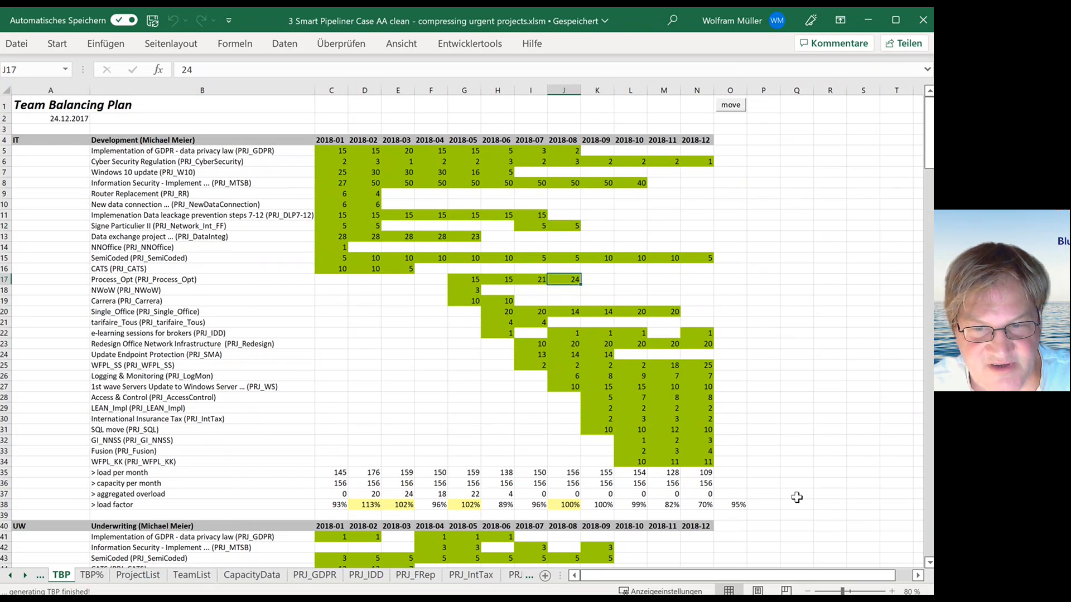
{"action": "key", "text": "Down"}
{"action": "key", "text": "Down"}
{"action": "key", "text": "Down"}
{"action": "key", "text": "Down"}
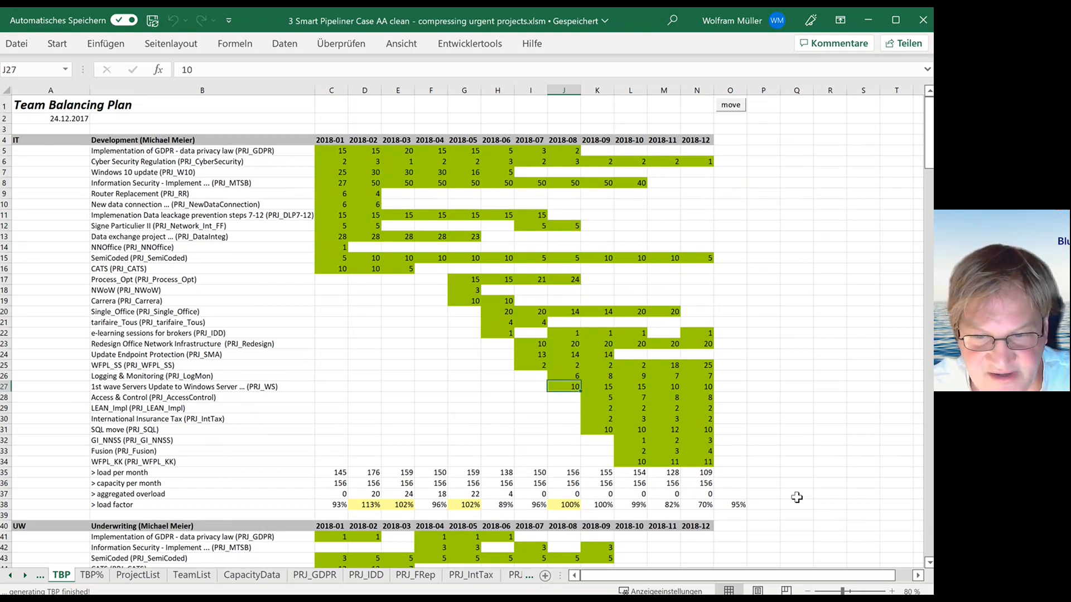
{"action": "key", "text": "Right"}
{"action": "key", "text": "Right"}
{"action": "key", "text": "Down"}
{"action": "key", "text": "Down"}
{"action": "key", "text": "Down"}
{"action": "key", "text": "Down"}
{"action": "key", "text": "Down"}
{"action": "key", "text": "Down"}
{"action": "key", "text": "Down"}
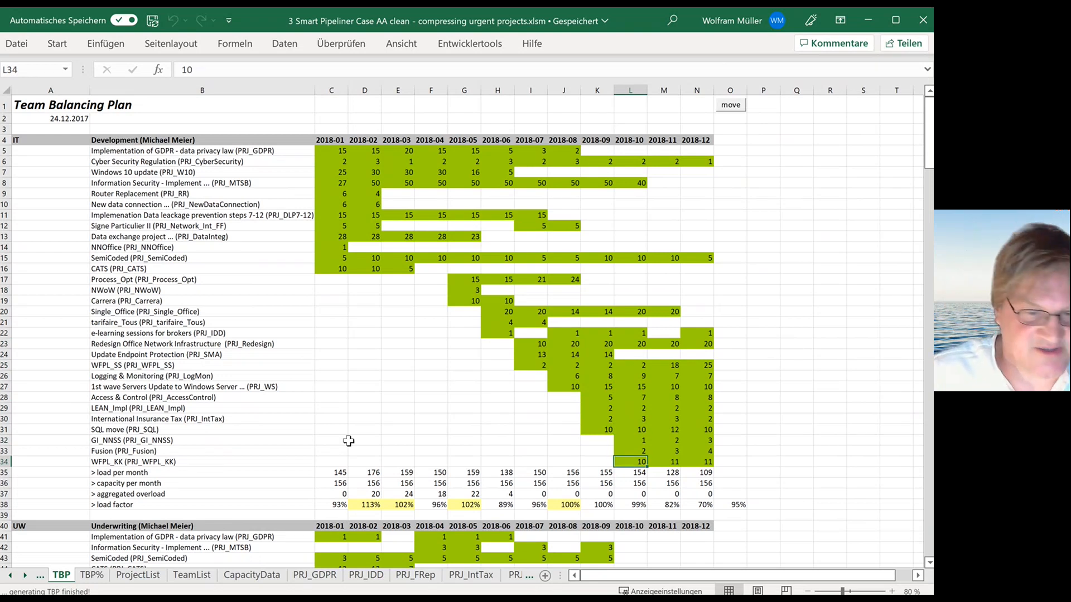
Step: Open the TeamList sheet and examine the average load of Development, Underwriting and Claims
{"action": "left_click", "coordinate": [186, 575]}
{"action": "left_click", "coordinate": [433, 119]}
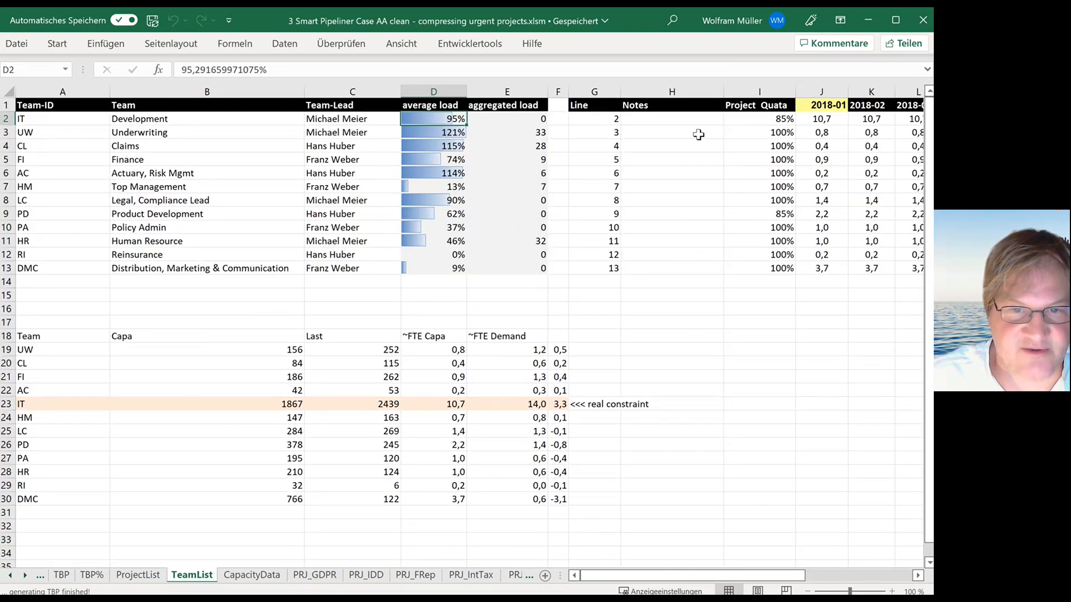
{"action": "key", "text": "Left"}
{"action": "key", "text": "Left"}
{"action": "key", "text": "Left"}
{"action": "key", "text": "Right"}
{"action": "key", "text": "Right"}
{"action": "key", "text": "Right"}
{"action": "key", "text": "Right"}
{"action": "key", "text": "Right"}
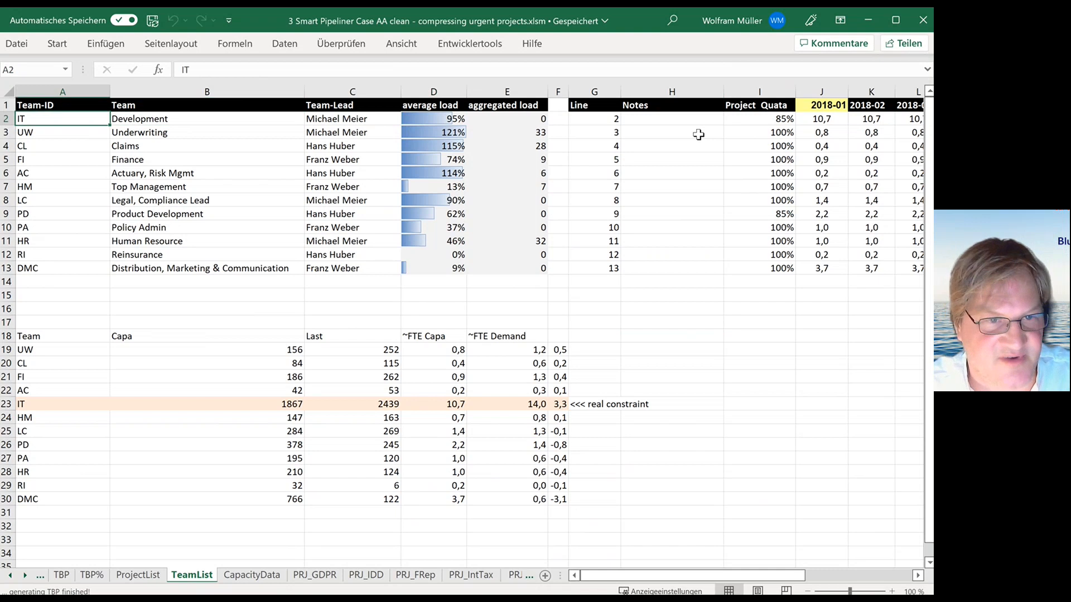
{"action": "key", "text": "Right"}
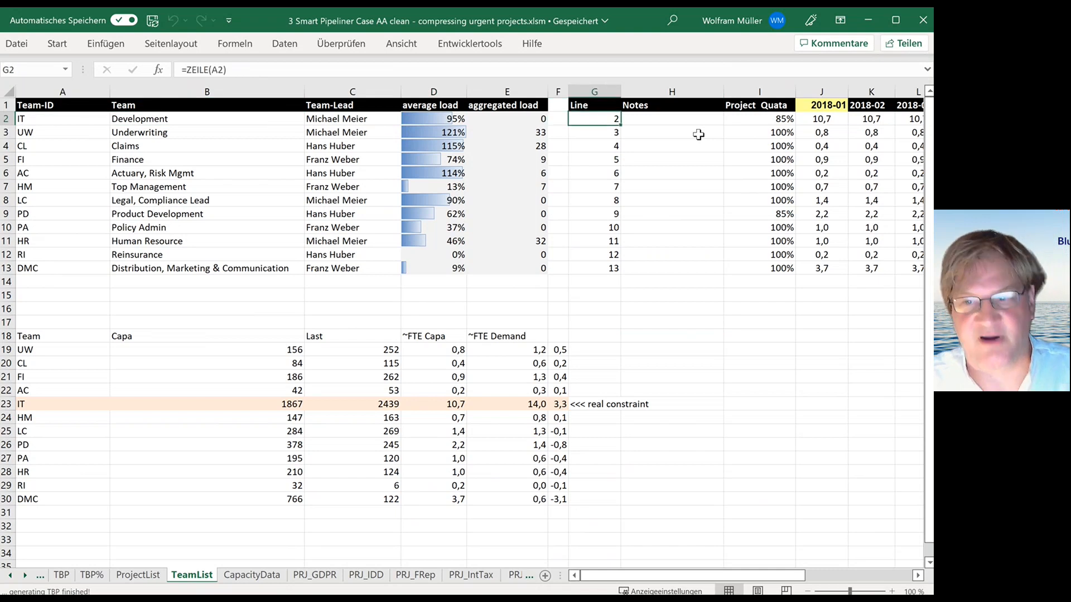
{"action": "key", "text": "Left"}
{"action": "key", "text": "Left"}
{"action": "key", "text": "Left"}
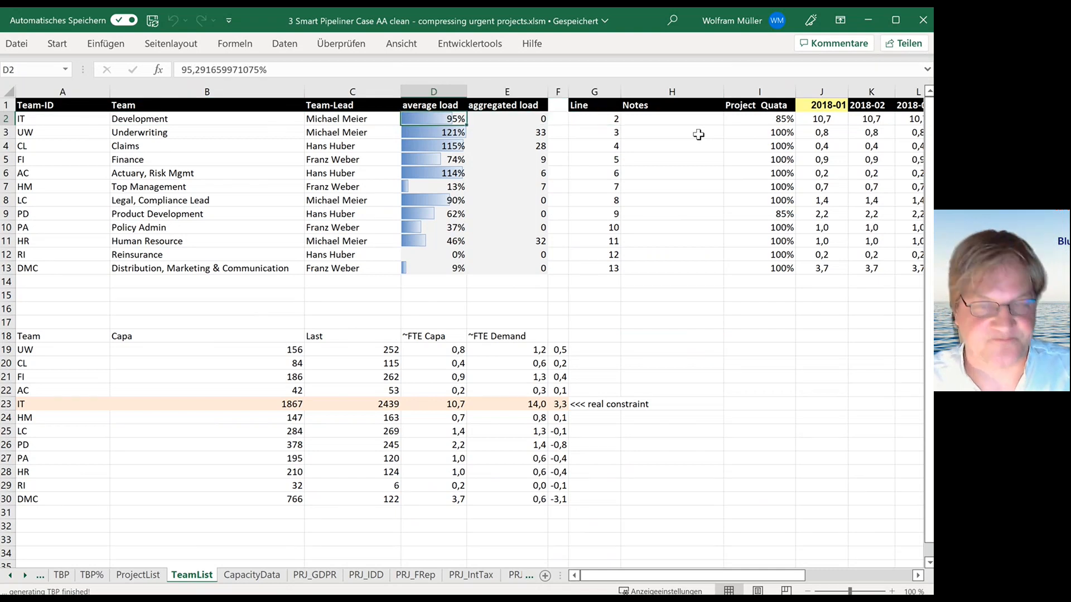
{"action": "key", "text": "Down"}
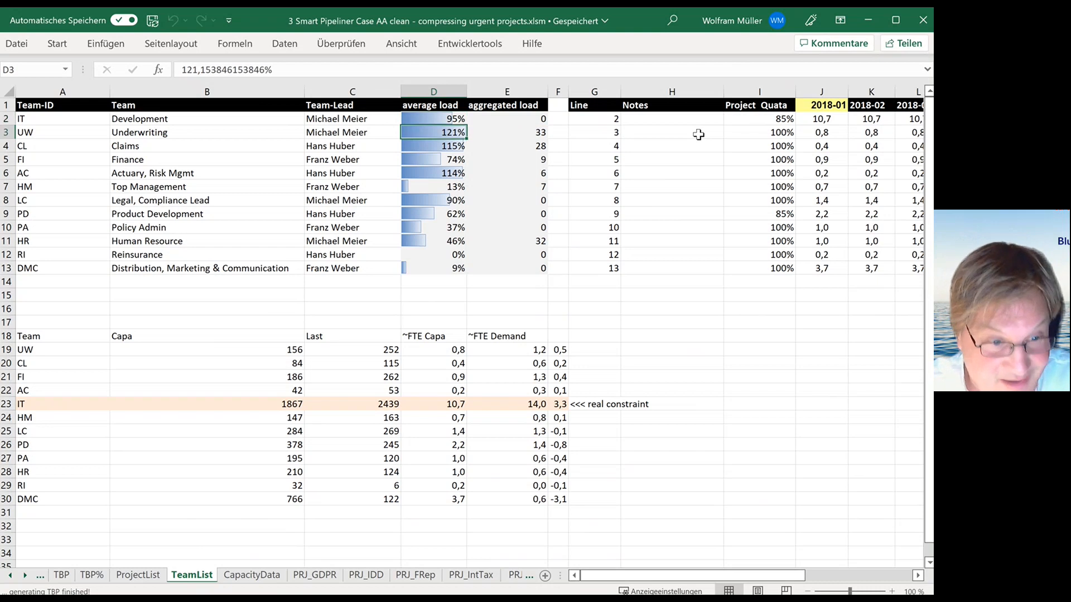
{"action": "key", "text": "Down"}
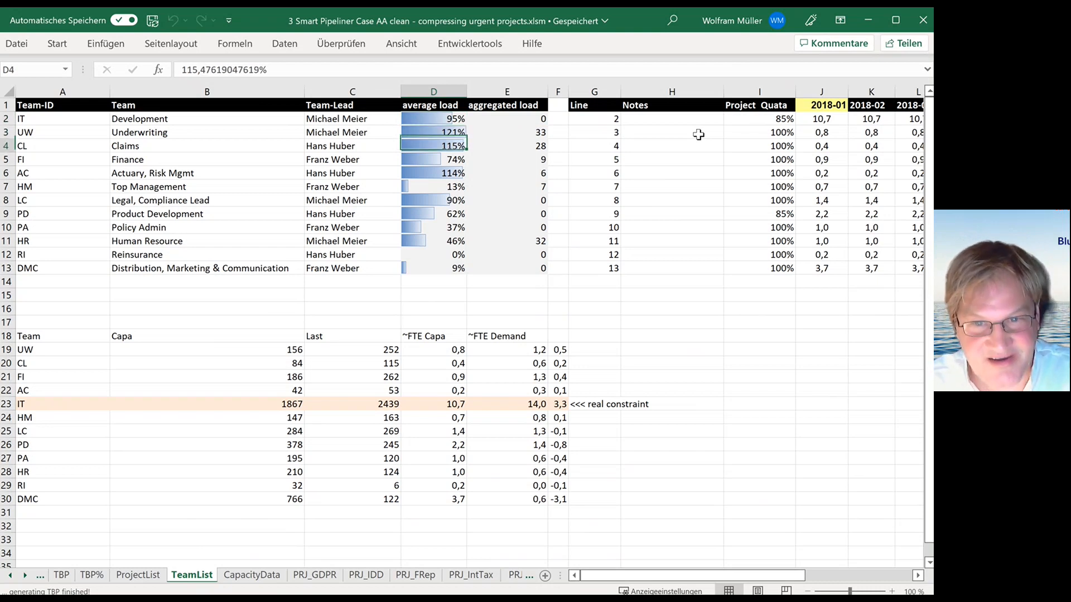
{"action": "key", "text": "Up"}
{"action": "key", "text": "Up"}
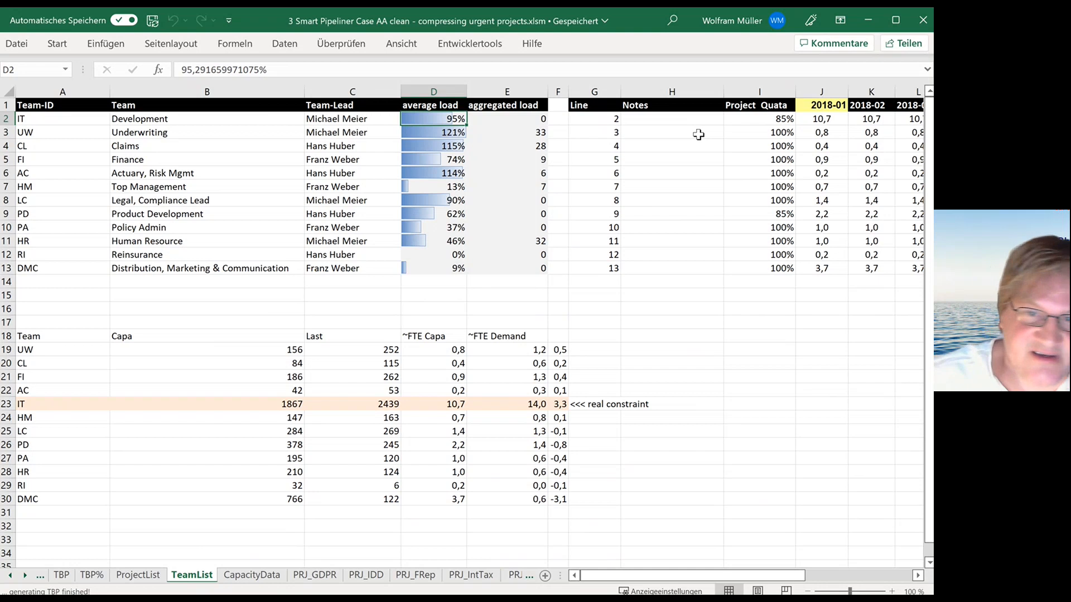
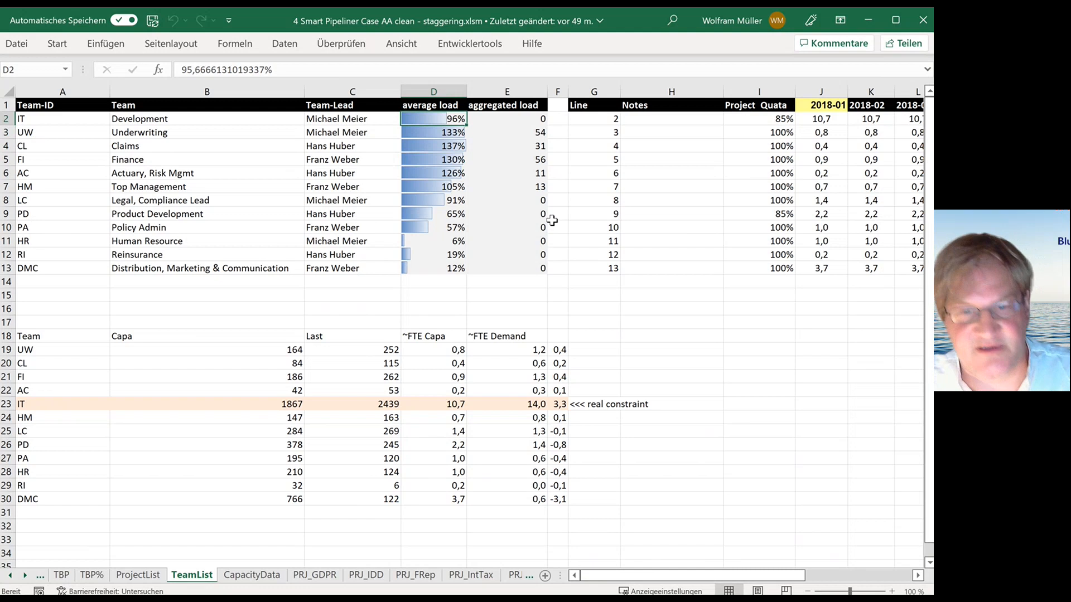
Step: Compare the average loads of Underwriting, Claims, Finance and Actuary, Risk Mgmt in the staggering workbook's TeamList
{"action": "key", "text": "Down"}
{"action": "key", "text": "Down"}
{"action": "key", "text": "Down"}
{"action": "key", "text": "Down"}
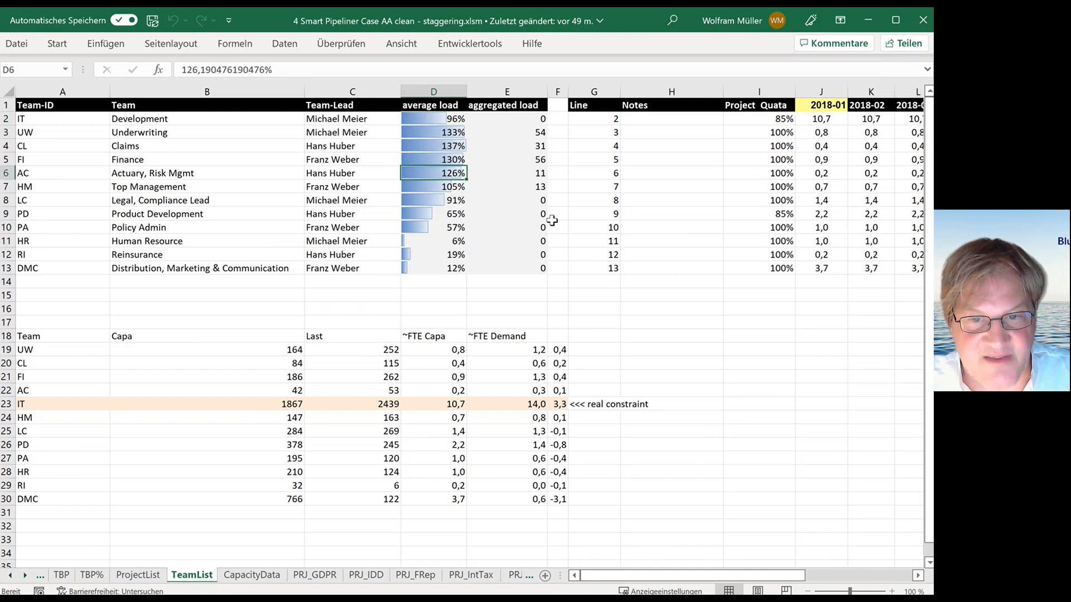
{"action": "key", "text": "Up"}
{"action": "key", "text": "Up"}
{"action": "key", "text": "Up"}
{"action": "key", "text": "Down"}
{"action": "key", "text": "Down"}
{"action": "key", "text": "Down"}
{"action": "key", "text": "Down"}
{"action": "key", "text": "Up"}
{"action": "key", "text": "Up"}
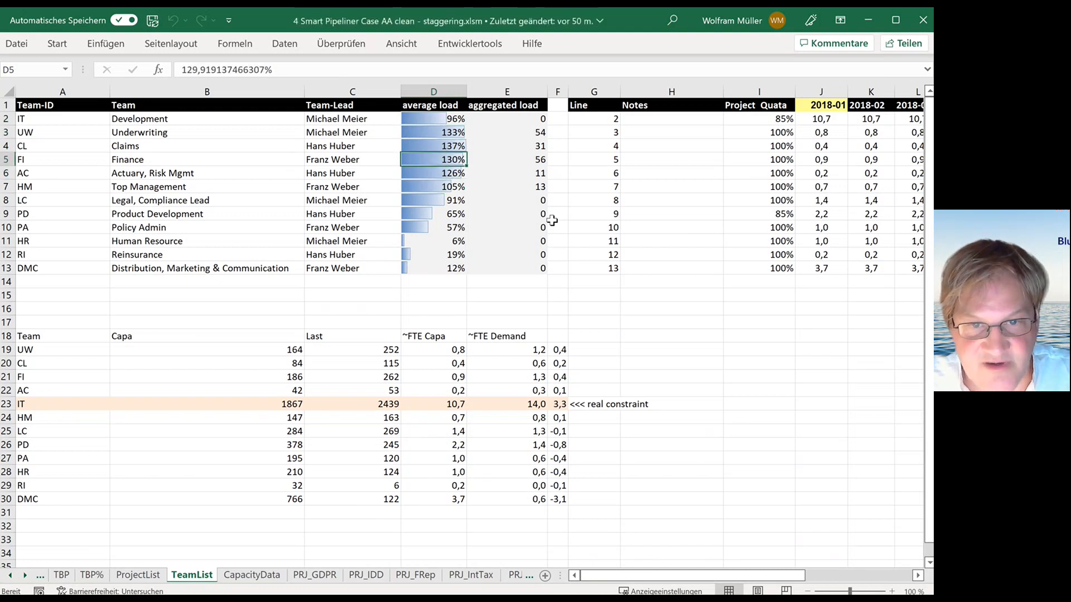
{"action": "key", "text": "Up"}
{"action": "key", "text": "Up"}
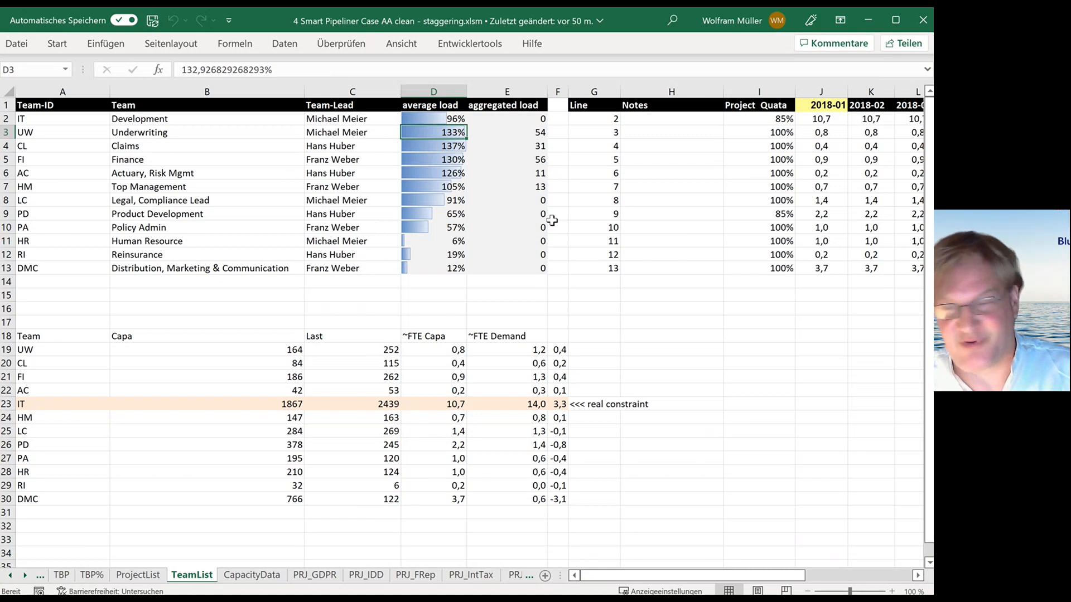
{"action": "key", "text": "Down"}
{"action": "key", "text": "Down"}
{"action": "key", "text": "Down"}
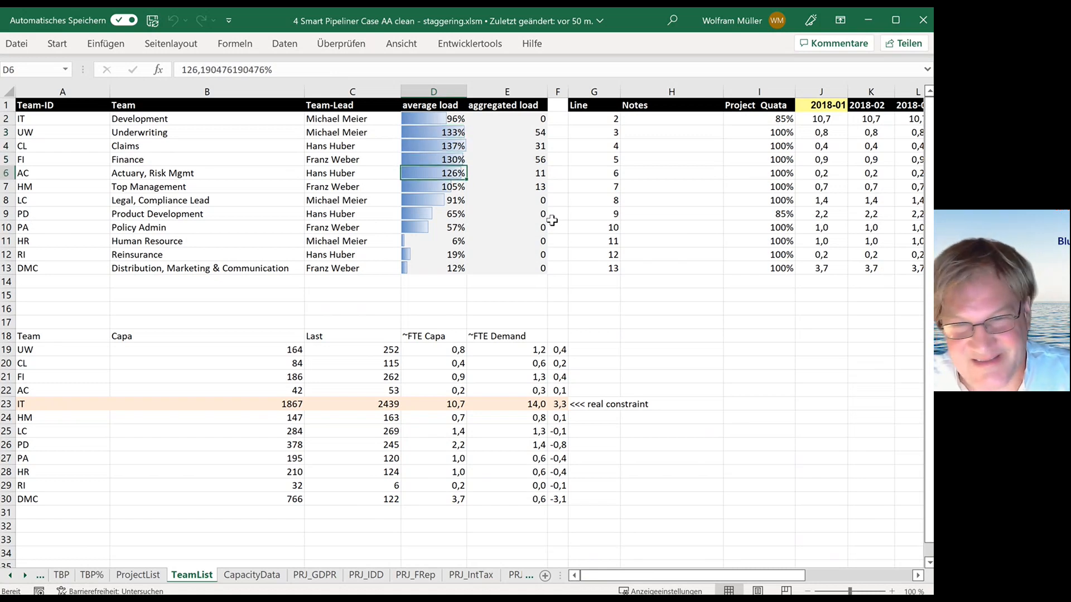
{"action": "key", "text": "Up"}
{"action": "key", "text": "Up"}
{"action": "key", "text": "Up"}
{"action": "key", "text": "Down"}
{"action": "key", "text": "Down"}
{"action": "key", "text": "Down"}
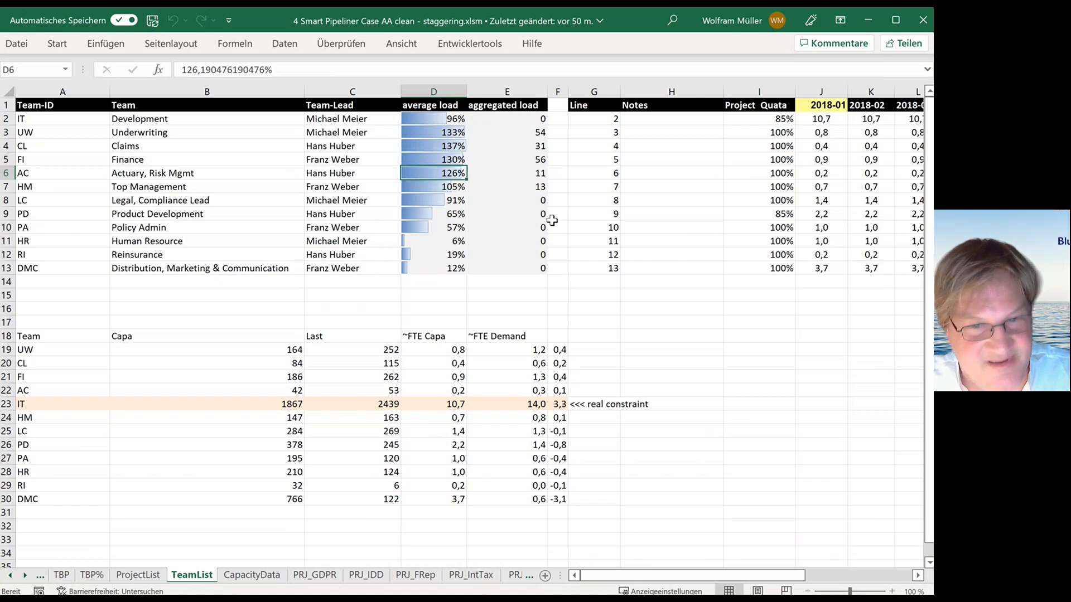
Step: Examine the ~FTE Capa figures of UW, CL, FI and AC in the TeamList's lower capacity table
{"action": "key", "text": "Down"}
{"action": "key", "text": "Down"}
{"action": "key", "text": "Down"}
{"action": "key", "text": "Down"}
{"action": "key", "text": "Down"}
{"action": "key", "text": "Down"}
{"action": "key", "text": "Down"}
{"action": "key", "text": "Down"}
{"action": "key", "text": "Down"}
{"action": "key", "text": "Down"}
{"action": "key", "text": "Down"}
{"action": "key", "text": "Down"}
{"action": "key", "text": "Down"}
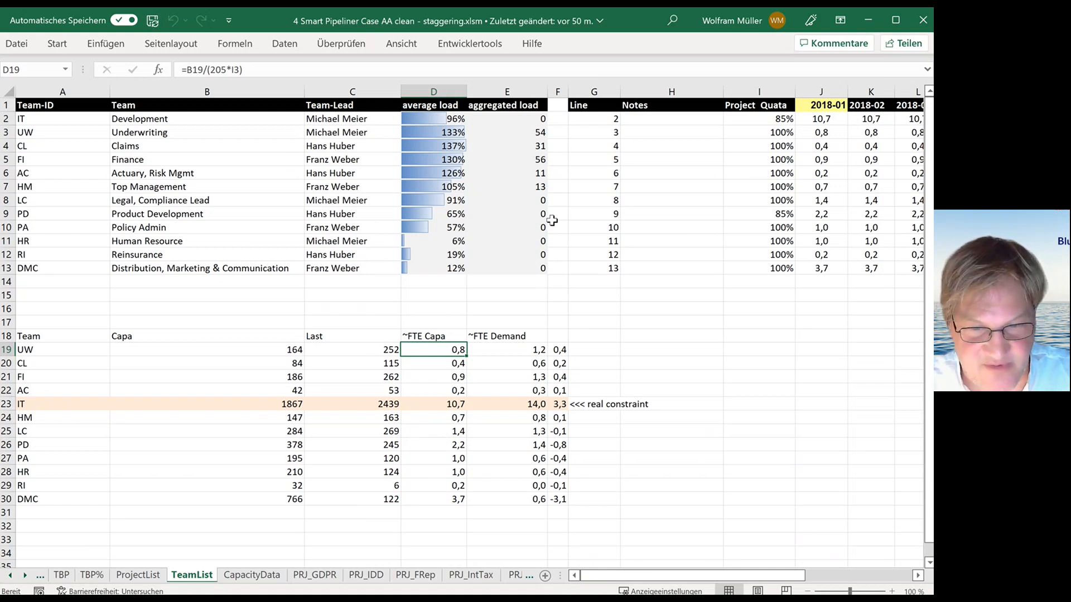
{"action": "key", "text": "Down"}
{"action": "key", "text": "Down"}
{"action": "key", "text": "Down"}
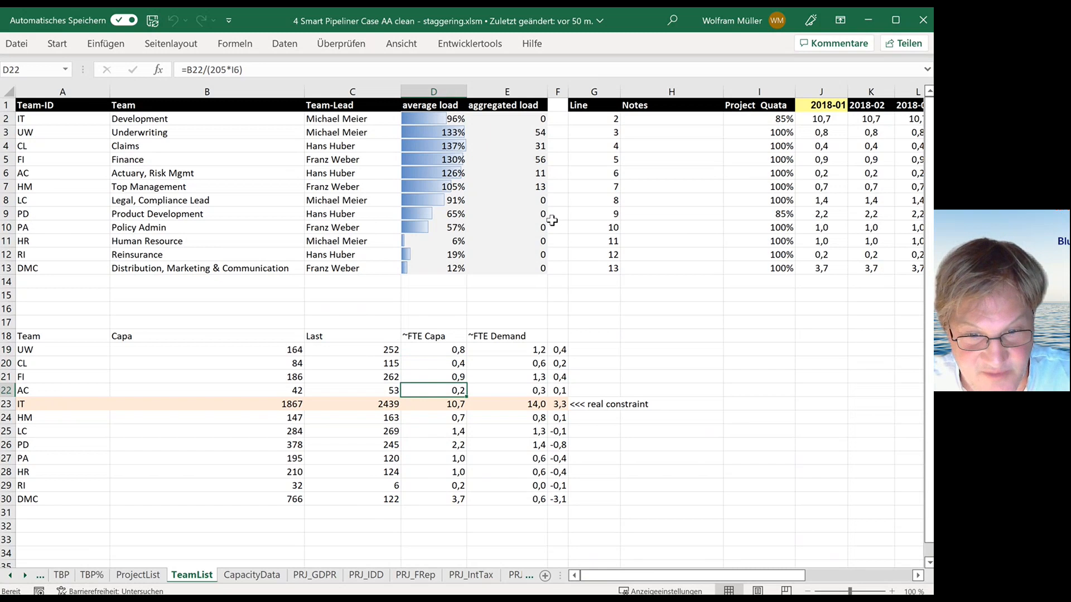
{"action": "key", "text": "Up"}
{"action": "key", "text": "Up"}
{"action": "key", "text": "Up"}
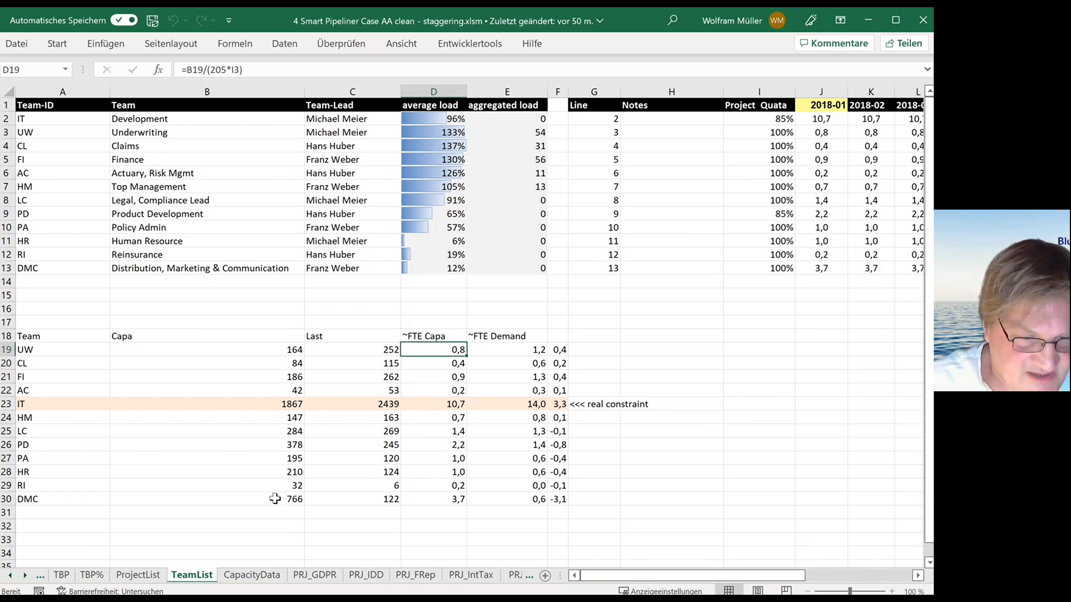
Step: Open the CapacityData sheet and inspect the capacity formula for IT in January 2018
{"action": "left_click", "coordinate": [252, 575]}
{"action": "scroll", "coordinate": [430, 184], "scroll_direction": "up", "scroll_amount": 20}
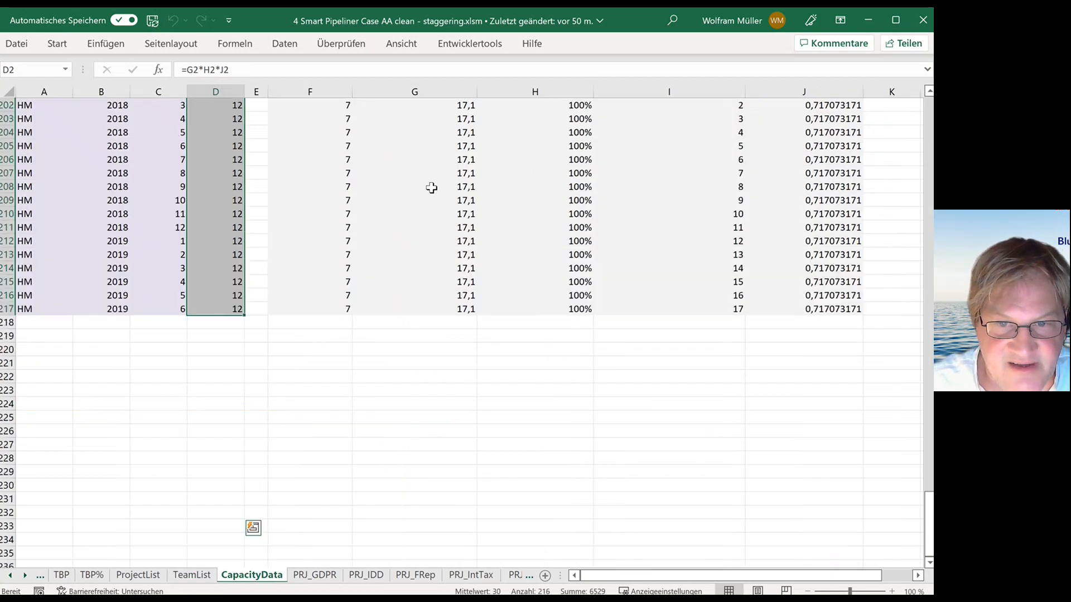
{"action": "scroll", "coordinate": [301, 180], "scroll_direction": "up", "scroll_amount": 20}
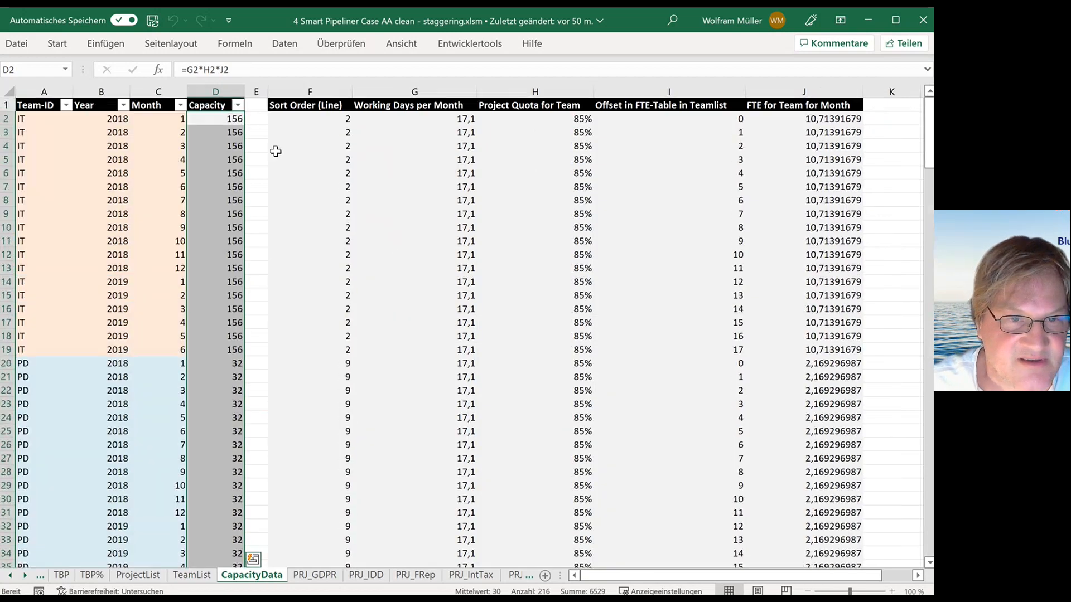
{"action": "left_click", "coordinate": [224, 144]}
{"action": "left_click", "coordinate": [223, 130]}
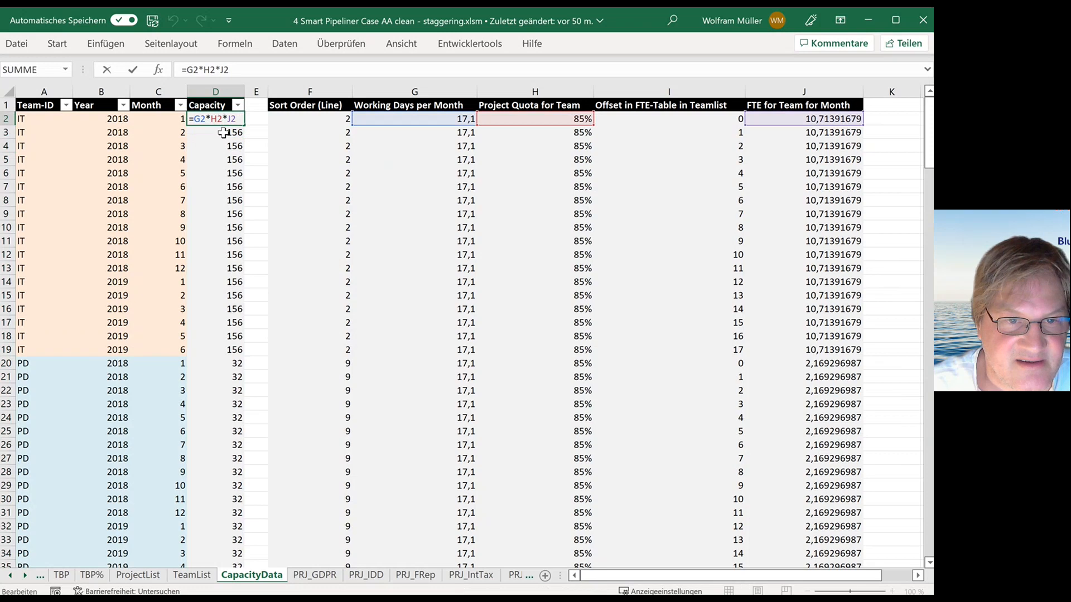
Step: Return to the TeamList sheet and examine Underwriting's average load
{"action": "left_click", "coordinate": [191, 575]}
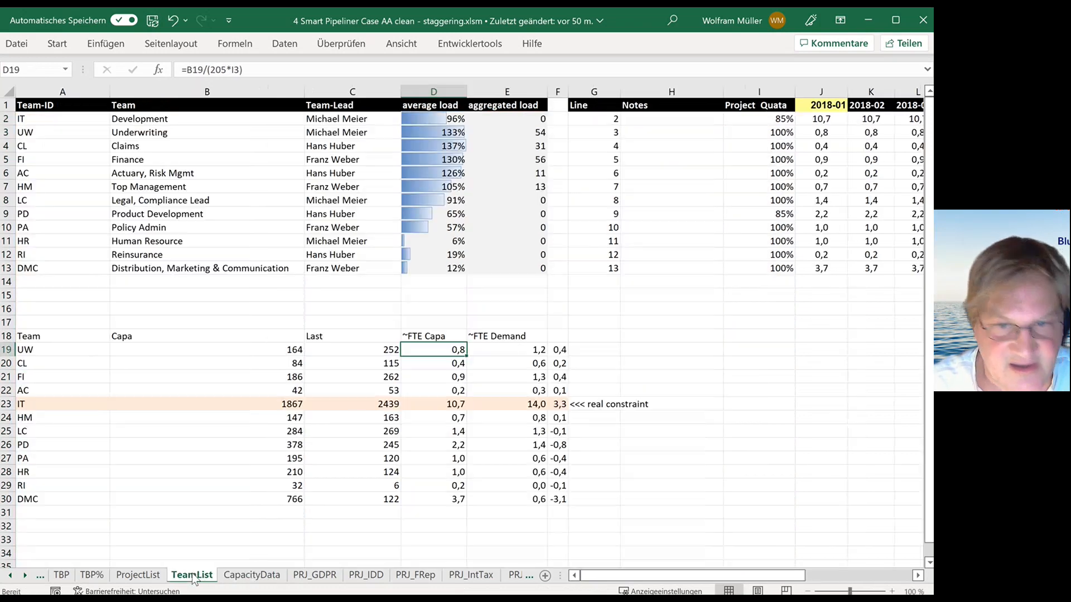
{"action": "left_click", "coordinate": [611, 297]}
{"action": "key", "text": "Up"}
{"action": "key", "text": "Up"}
{"action": "key", "text": "Up"}
{"action": "key", "text": "Up"}
{"action": "key", "text": "Up"}
{"action": "key", "text": "Up"}
{"action": "key", "text": "Up"}
{"action": "key", "text": "Up"}
{"action": "key", "text": "Up"}
{"action": "key", "text": "Up"}
{"action": "key", "text": "Up"}
{"action": "key", "text": "Up"}
{"action": "key", "text": "Up"}
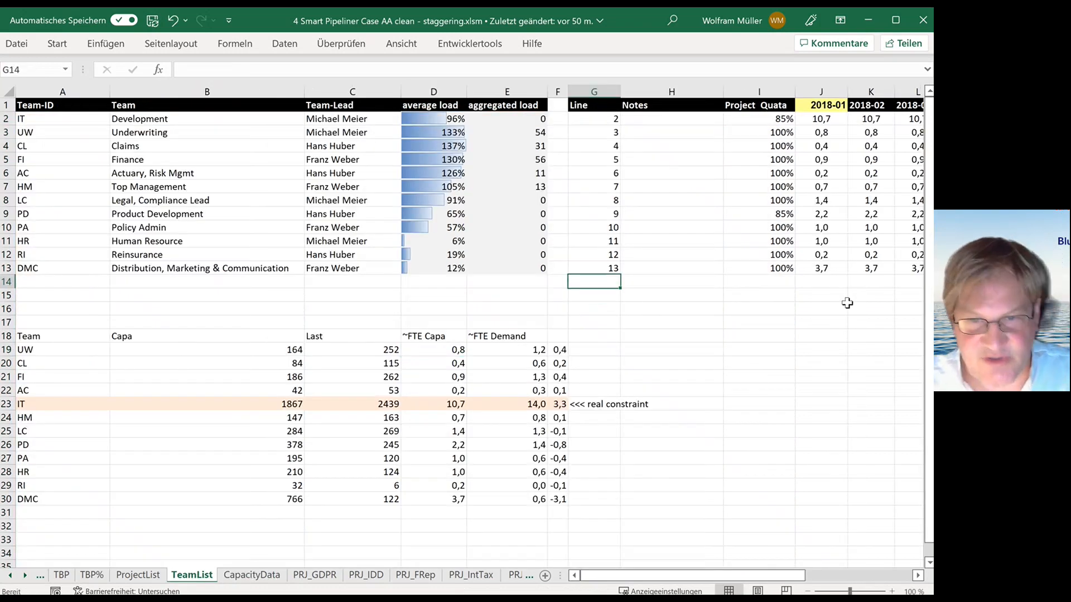
{"action": "key", "text": "Left"}
{"action": "key", "text": "Left"}
{"action": "key", "text": "Left"}
{"action": "key", "text": "Down"}
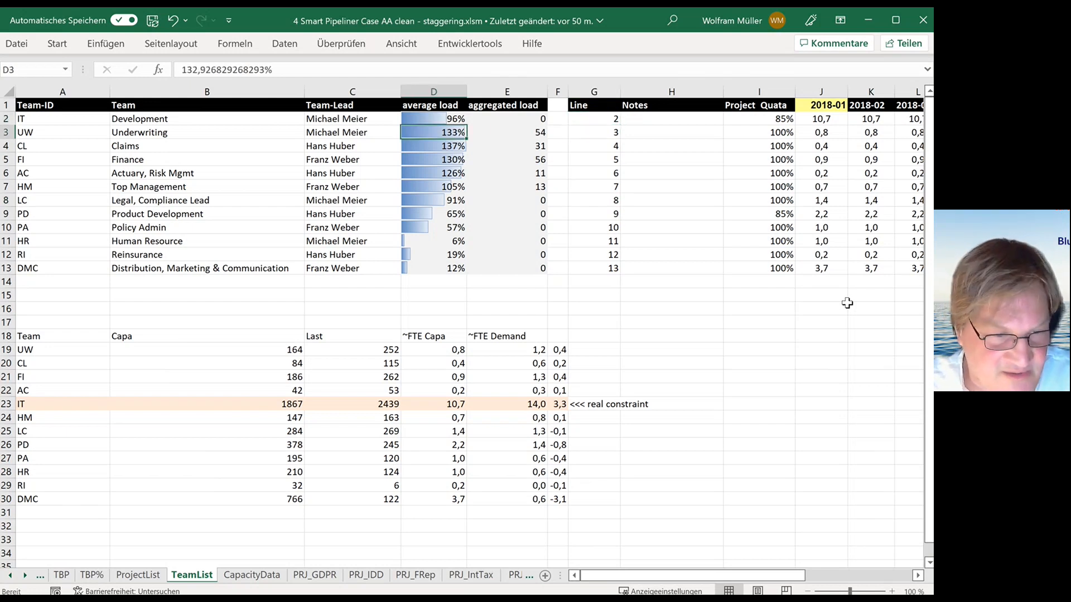
Step: Compare Underwriting's ~FTE Capa with its ~FTE Demand in the lower capacity table
{"action": "key", "text": "Down"}
{"action": "key", "text": "Down"}
{"action": "key", "text": "Down"}
{"action": "key", "text": "Down"}
{"action": "key", "text": "Down"}
{"action": "key", "text": "Down"}
{"action": "key", "text": "Down"}
{"action": "key", "text": "Down"}
{"action": "key", "text": "Down"}
{"action": "key", "text": "Down"}
{"action": "key", "text": "Down"}
{"action": "key", "text": "Down"}
{"action": "key", "text": "Down"}
{"action": "key", "text": "Down"}
{"action": "key", "text": "Down"}
{"action": "key", "text": "Down"}
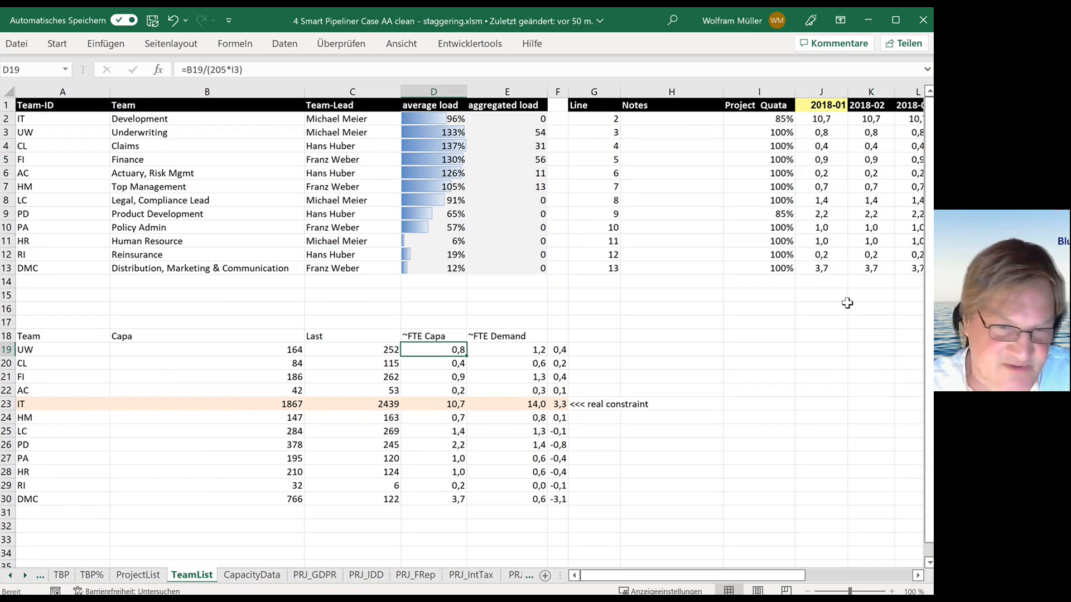
{"action": "key", "text": "Right"}
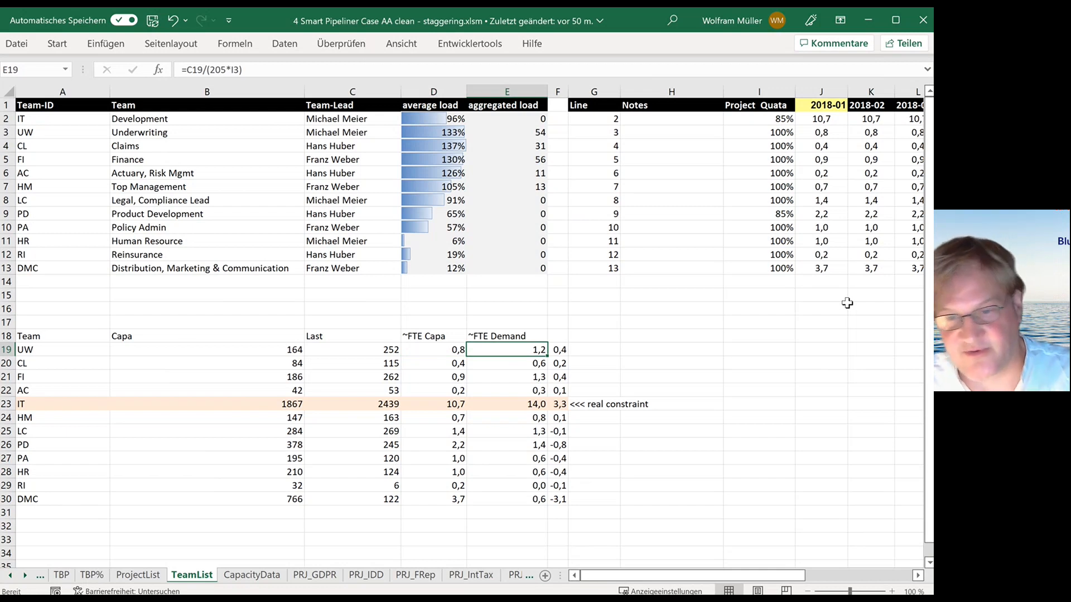
Step: Enter the note "+0,4 FTE more ..." for Underwriting in the team table
{"action": "key", "text": "Up"}
{"action": "key", "text": "Up"}
{"action": "key", "text": "Up"}
{"action": "key", "text": "Up"}
{"action": "key", "text": "Up"}
{"action": "key", "text": "Up"}
{"action": "key", "text": "Up"}
{"action": "key", "text": "Up"}
{"action": "key", "text": "Up"}
{"action": "key", "text": "Up"}
{"action": "key", "text": "Up"}
{"action": "key", "text": "Up"}
{"action": "key", "text": "Up"}
{"action": "key", "text": "Up"}
{"action": "key", "text": "Up"}
{"action": "key", "text": "Up"}
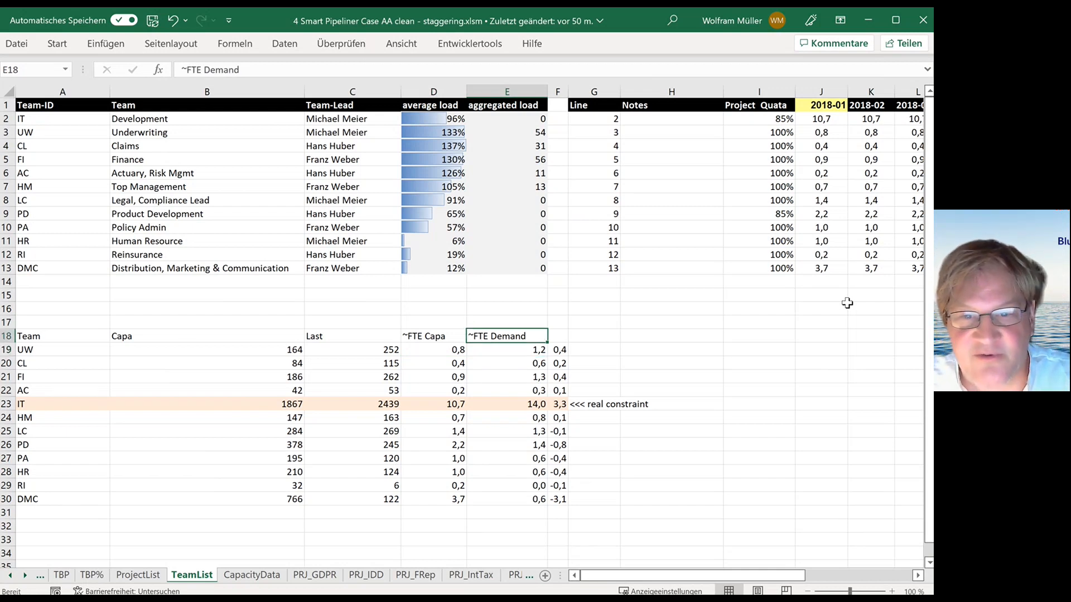
{"action": "key", "text": "Right"}
{"action": "key", "text": "Right"}
{"action": "key", "text": "Right"}
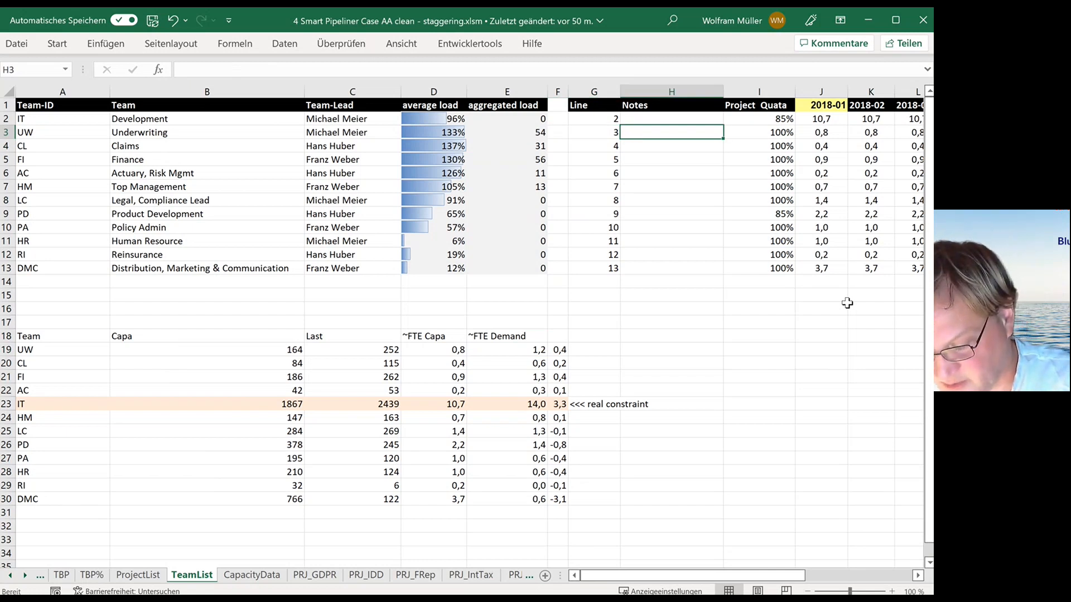
{"action": "type", "text": "'40"}
{"action": "key", "text": "BackSpace"}
{"action": "key", "text": "BackSpace"}
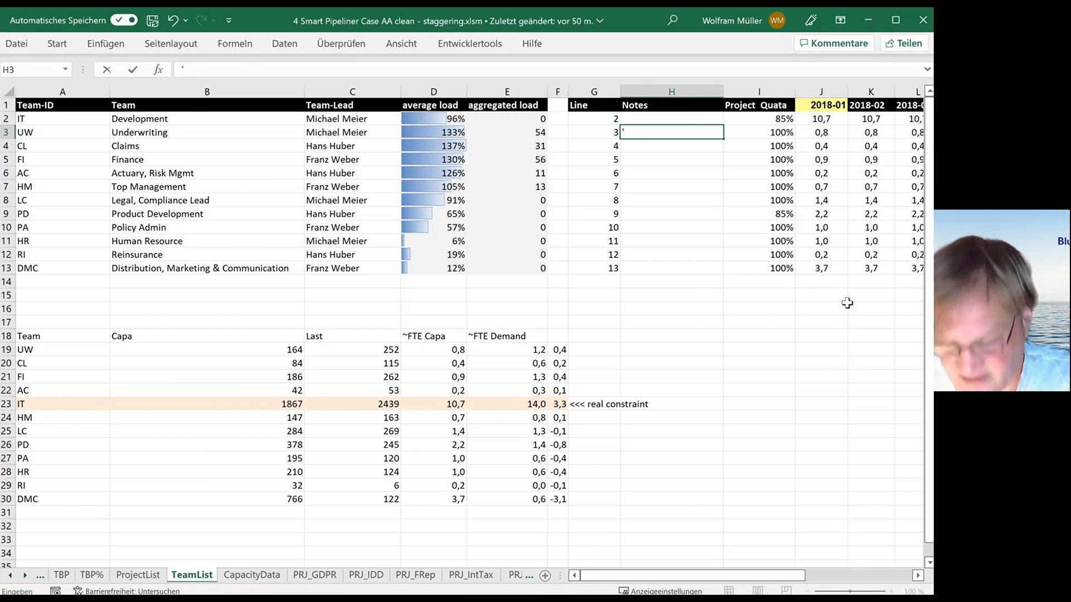
{"action": "type", "text": "+0,"}
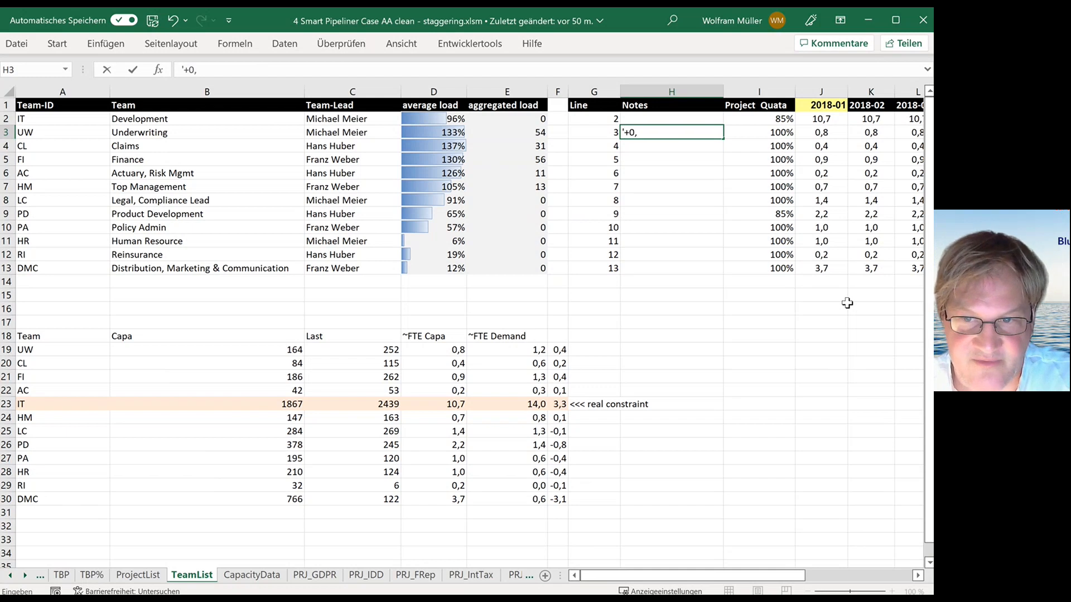
{"action": "type", "text": "4 FTE more"}
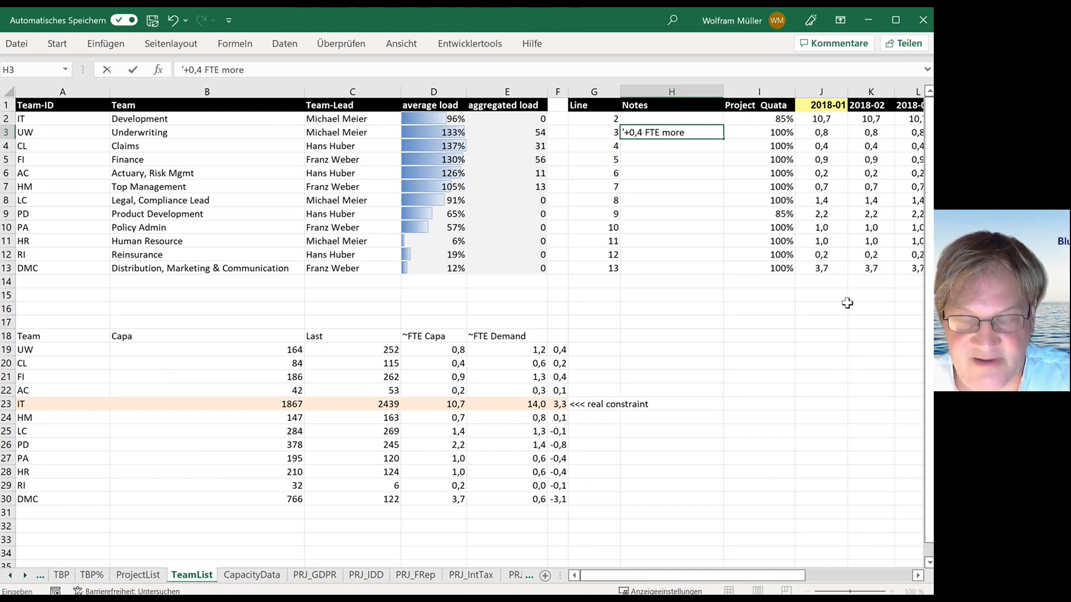
{"action": "type", "text": " ..."}
{"action": "key", "text": "Return"}
{"action": "key", "text": "Up"}
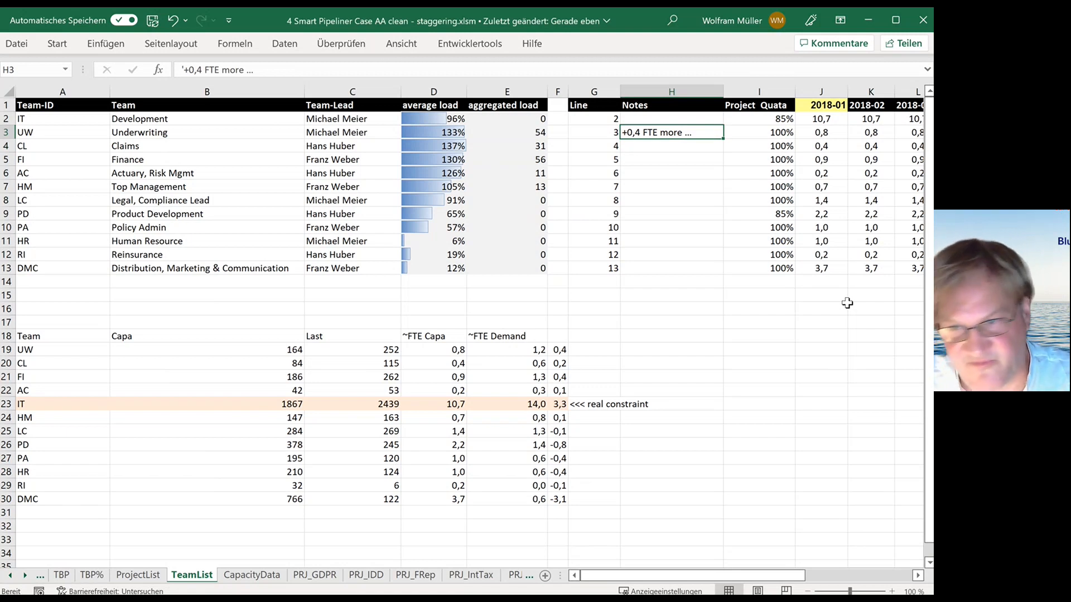
Step: Set Underwriting's FTE capacity for 2018-01 to 1,2
{"action": "key", "text": "Right"}
{"action": "key", "text": "Right"}
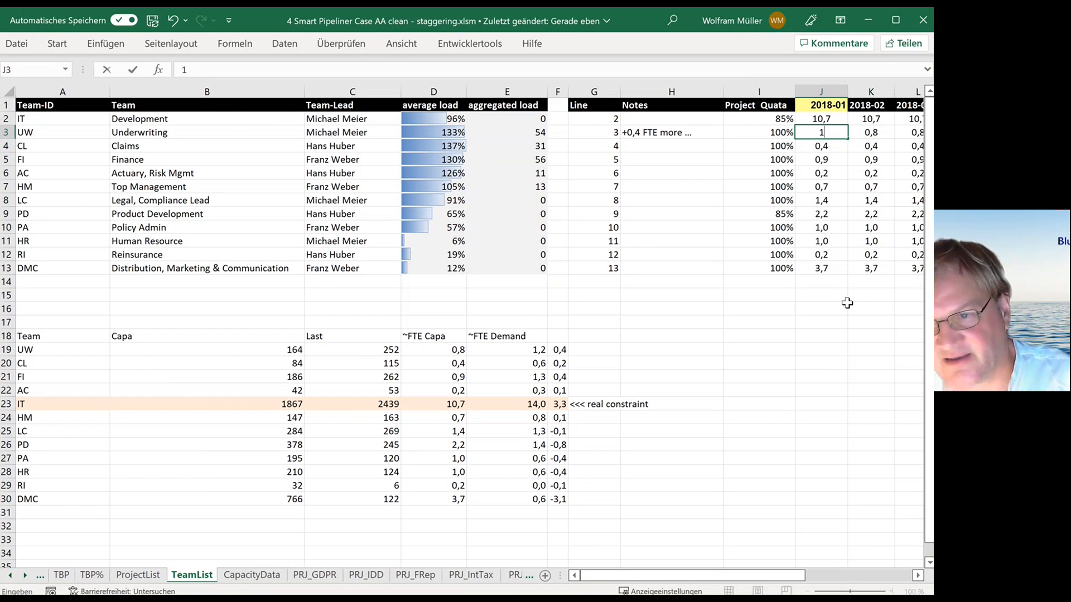
{"action": "type", "text": "1,2"}
{"action": "key", "text": "Return"}
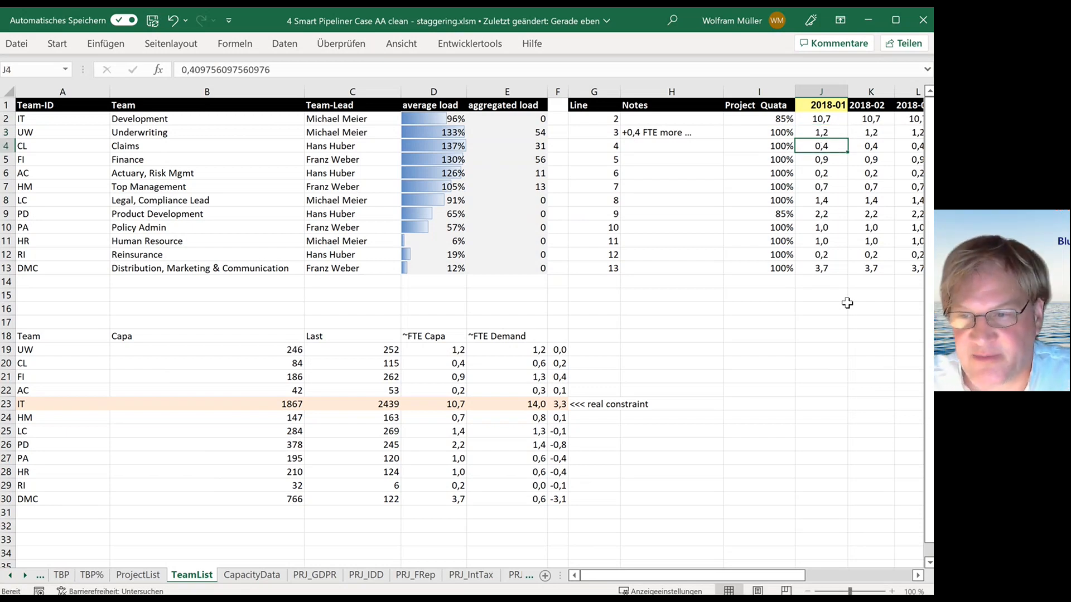
{"action": "key", "text": "Up"}
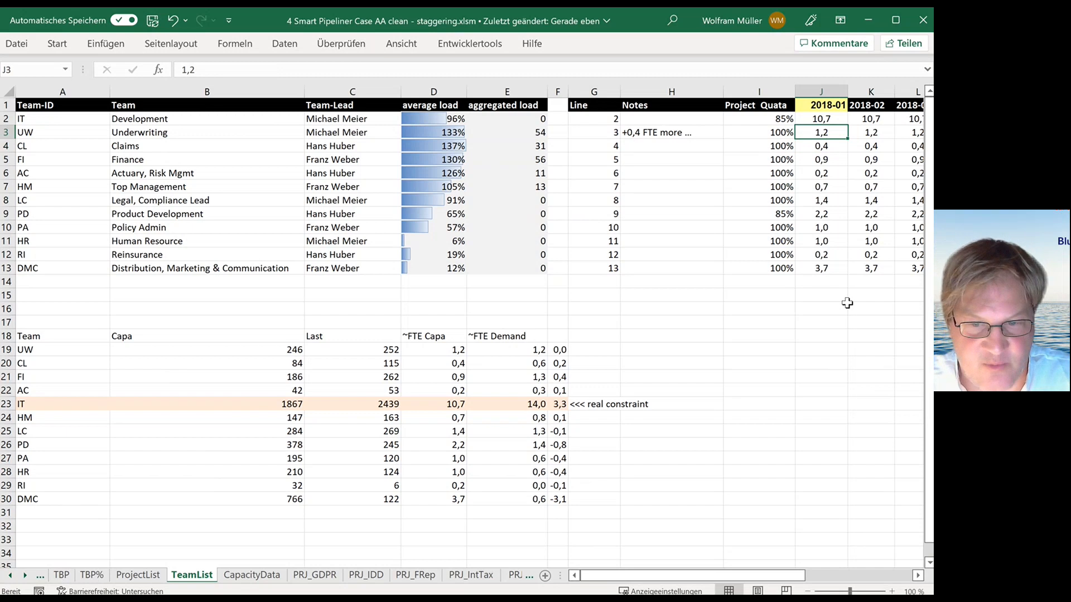
{"action": "key", "text": "Left"}
{"action": "key", "text": "Left"}
{"action": "key", "text": "Left"}
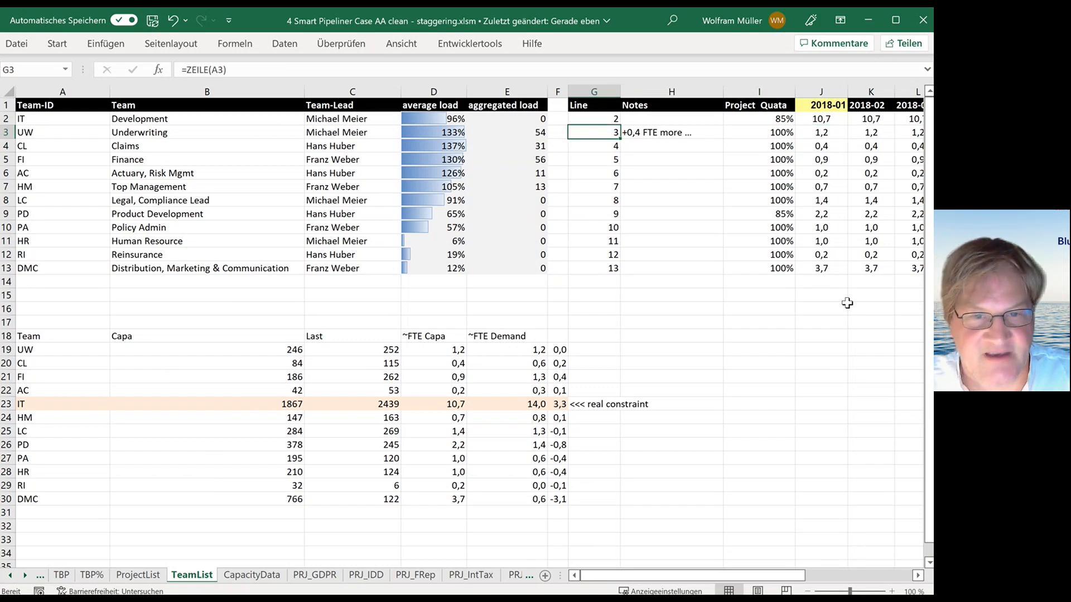
{"action": "key", "text": "Right"}
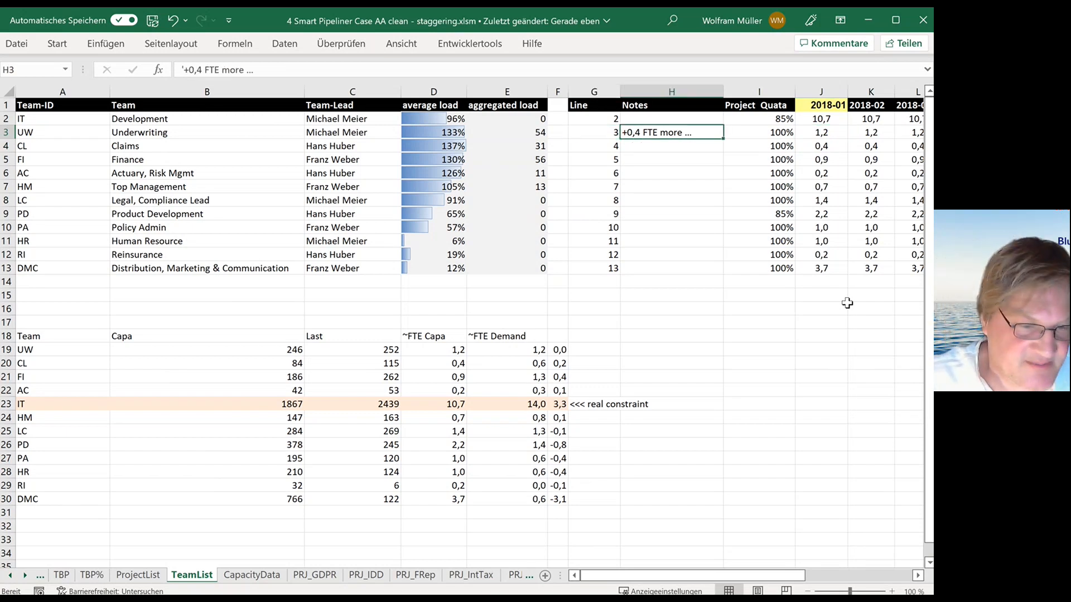
Step: Check Underwriting's average load factor in the TBP sheet and regenerate the Team Balancing Plan from the ProjectList sheet
{"action": "left_click", "coordinate": [62, 577]}
{"action": "scroll", "coordinate": [190, 288], "scroll_direction": "down", "scroll_amount": 7}
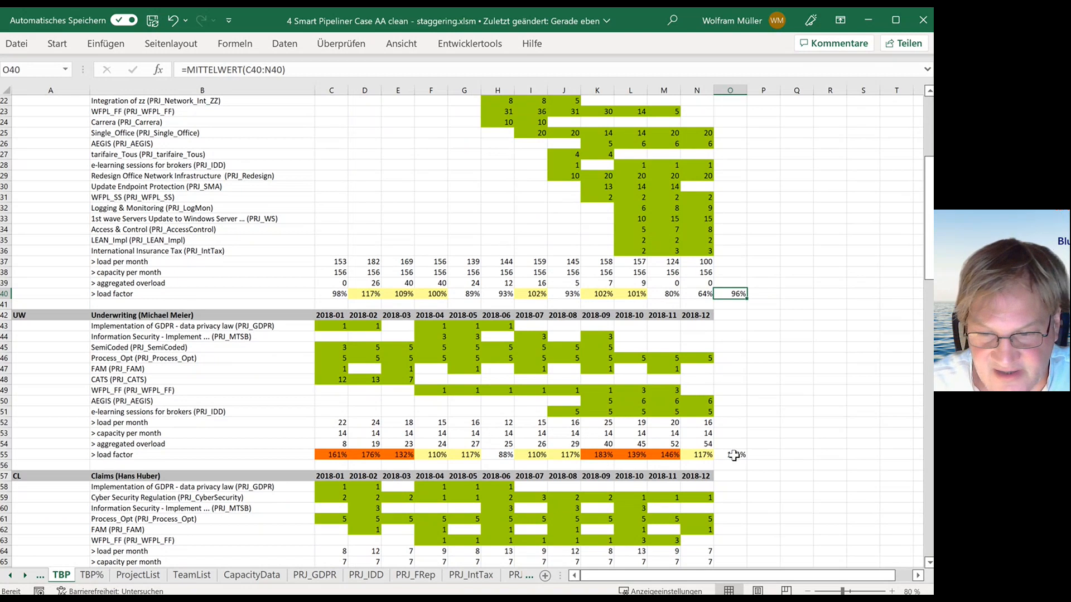
{"action": "left_click", "coordinate": [735, 454]}
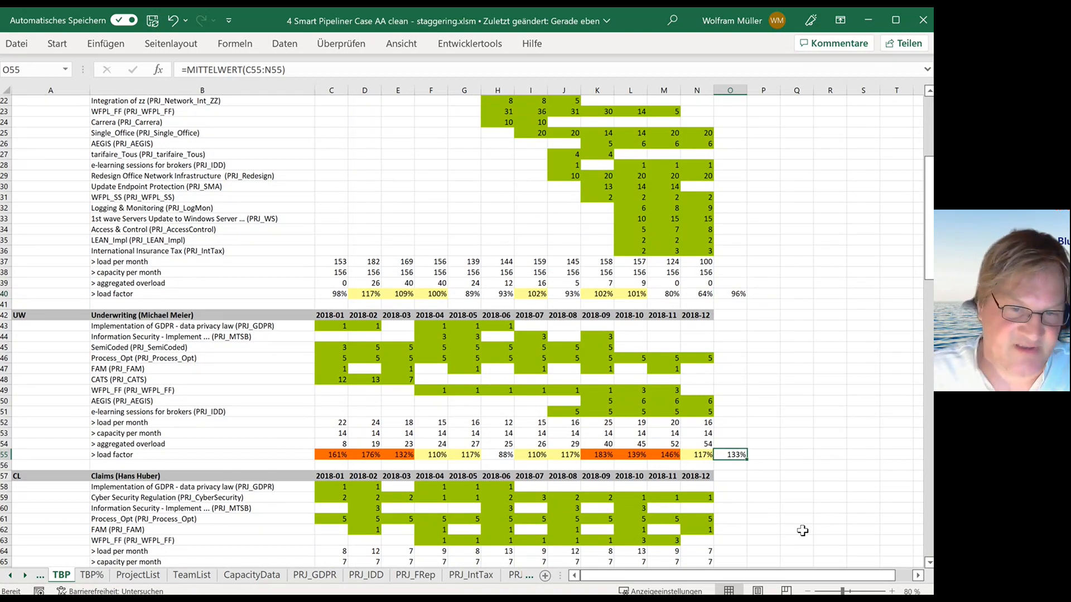
{"action": "left_click", "coordinate": [138, 575]}
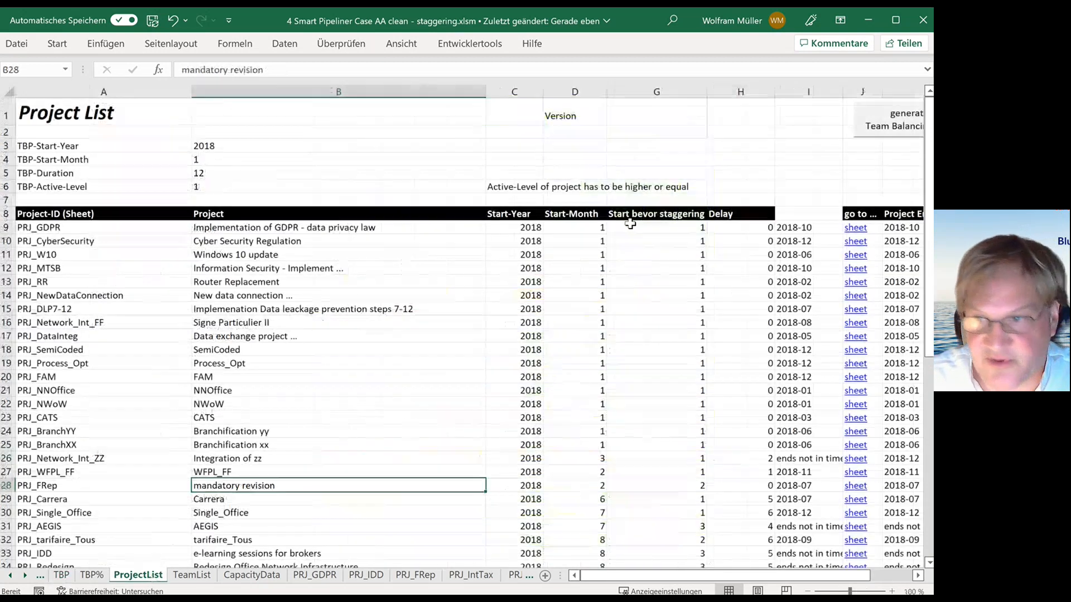
{"action": "left_click", "coordinate": [905, 117]}
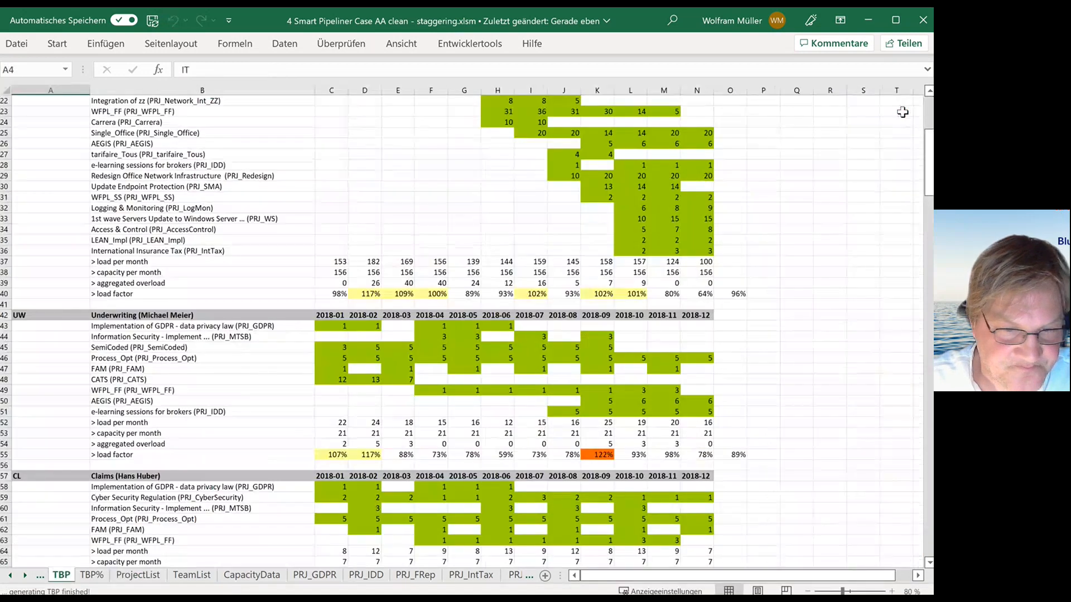
Step: Review Underwriting's monthly load factors from 2018-01 to 2018-12 and their average in the regenerated plan
{"action": "left_click", "coordinate": [227, 327]}
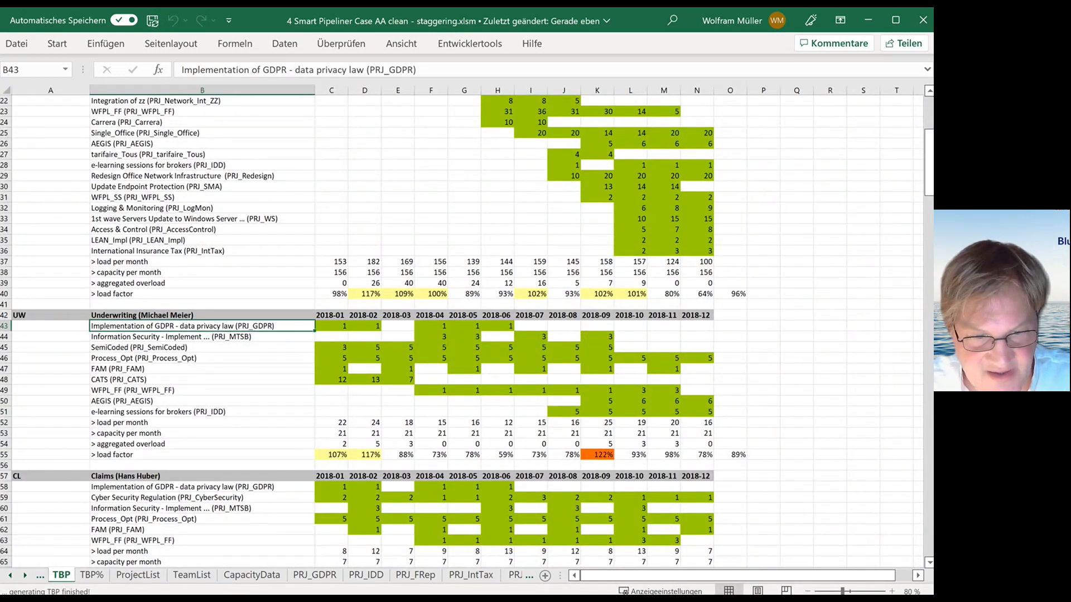
{"action": "key", "text": "ctrl+Down"}
{"action": "key", "text": "Right"}
{"action": "key", "text": "Right"}
{"action": "key", "text": "Right"}
{"action": "key", "text": "Right"}
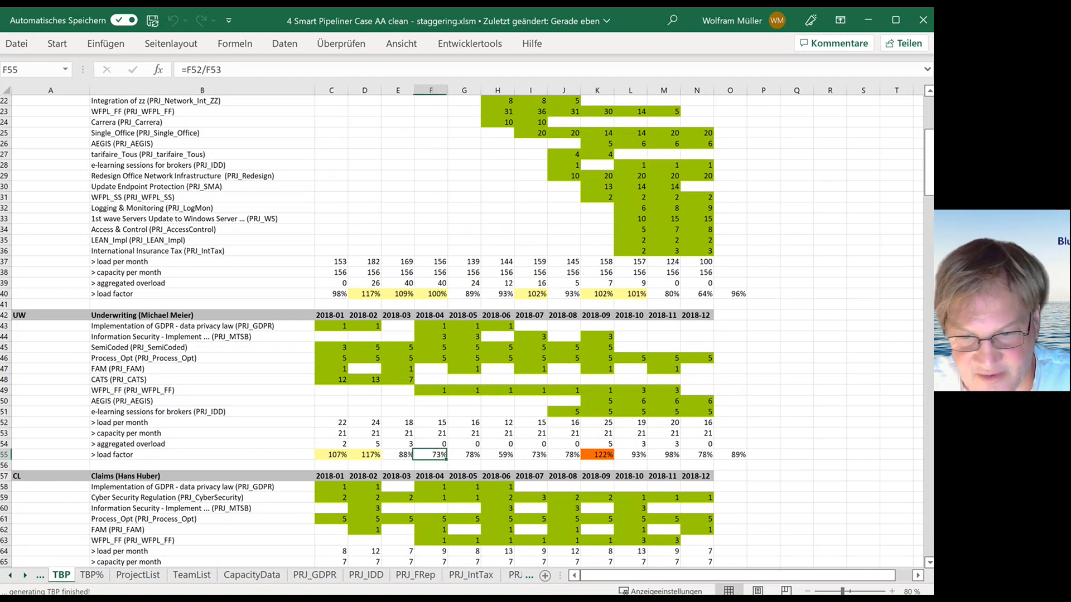
{"action": "key", "text": "Right"}
{"action": "key", "text": "Right"}
{"action": "key", "text": "Right"}
{"action": "key", "text": "Right"}
{"action": "key", "text": "Right"}
{"action": "key", "text": "Right"}
{"action": "key", "text": "Left"}
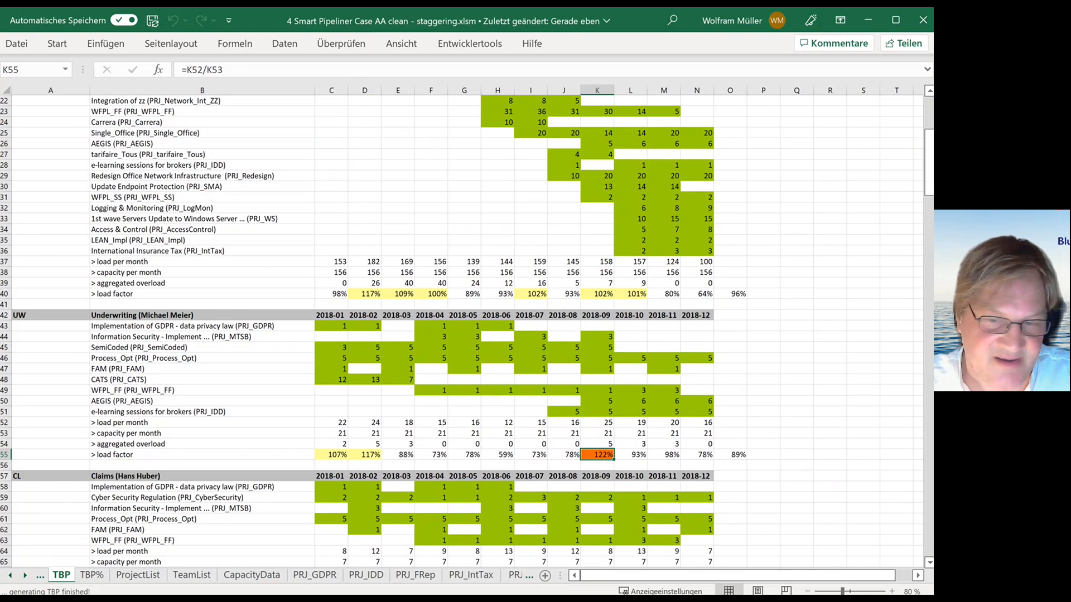
{"action": "key", "text": "Right"}
{"action": "key", "text": "Right"}
{"action": "key", "text": "Right"}
{"action": "key", "text": "Right"}
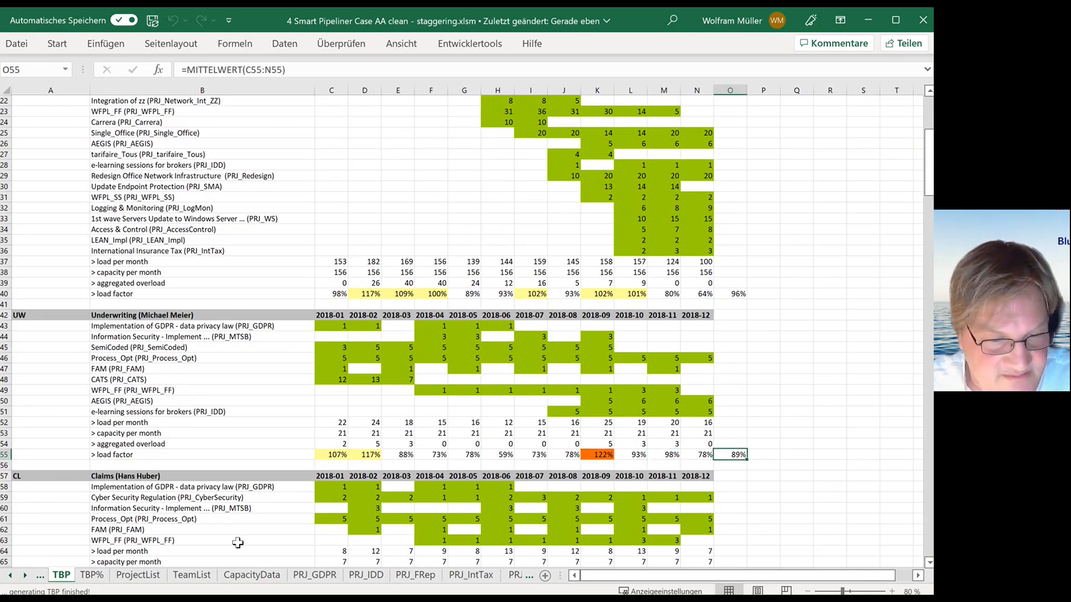
Step: Enter the note "0,6 FTE" for Claims in the TeamList sheet
{"action": "left_click", "coordinate": [191, 575]}
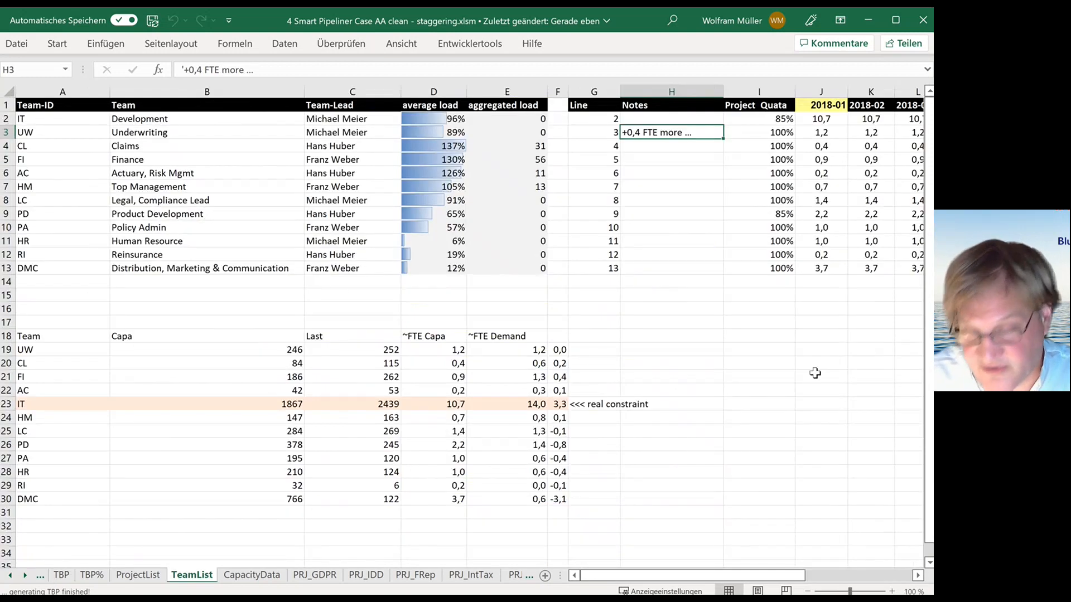
{"action": "key", "text": "Down"}
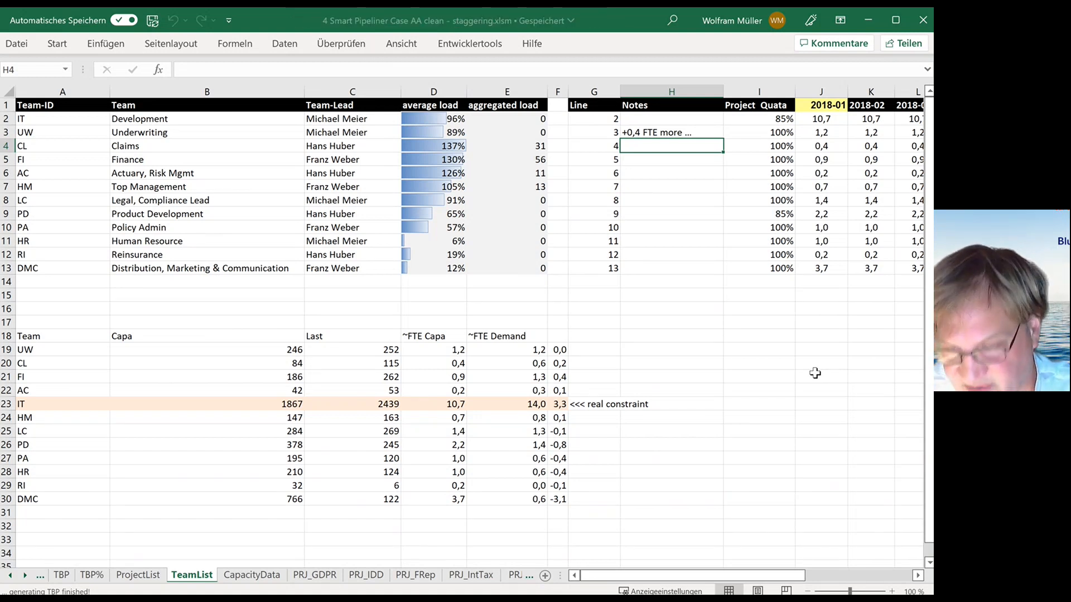
{"action": "type", "text": "'"}
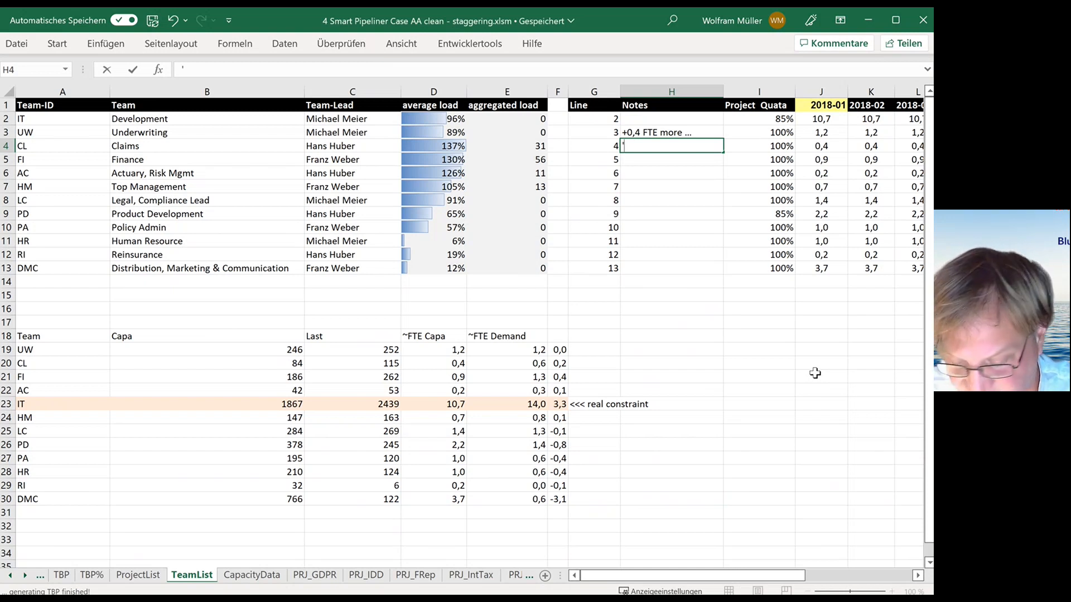
{"action": "type", "text": "=,"}
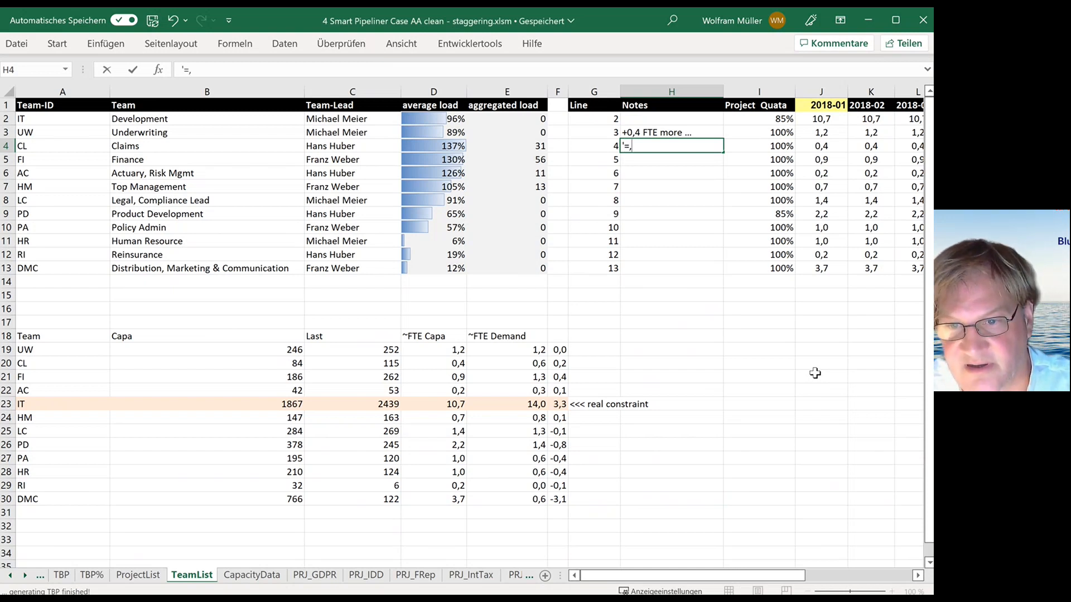
{"action": "key", "text": "BackSpace"}
{"action": "key", "text": "BackSpace"}
{"action": "type", "text": "0,6 FTE"}
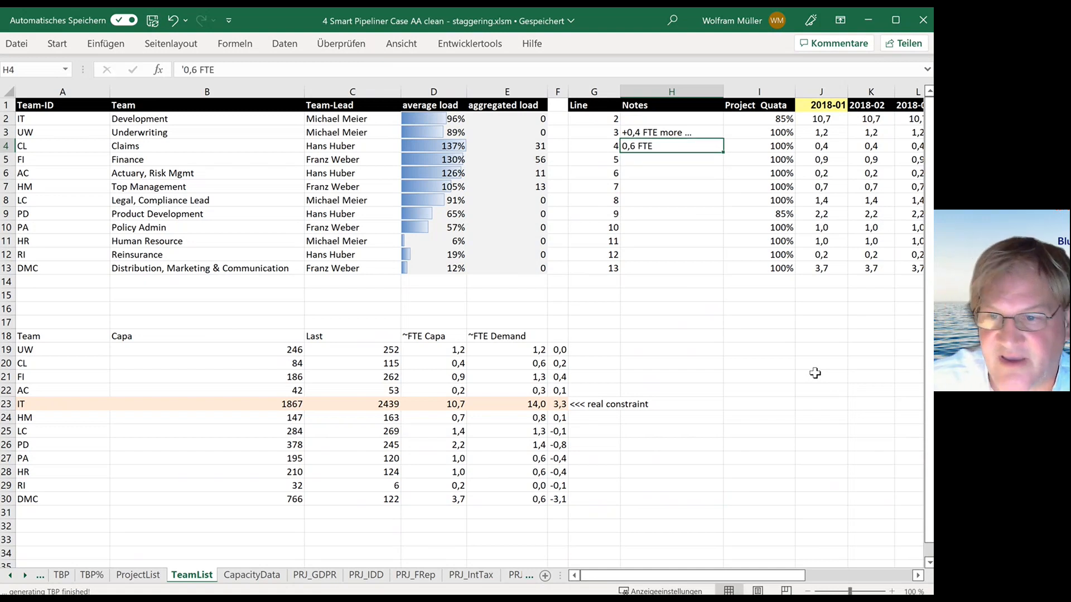
Step: Replace the Claims note with "+0,2 FTE more ..." and set the team's 2018-01 FTE capacity to 0,6
{"action": "key", "text": "Tab"}
{"action": "key", "text": "Tab"}
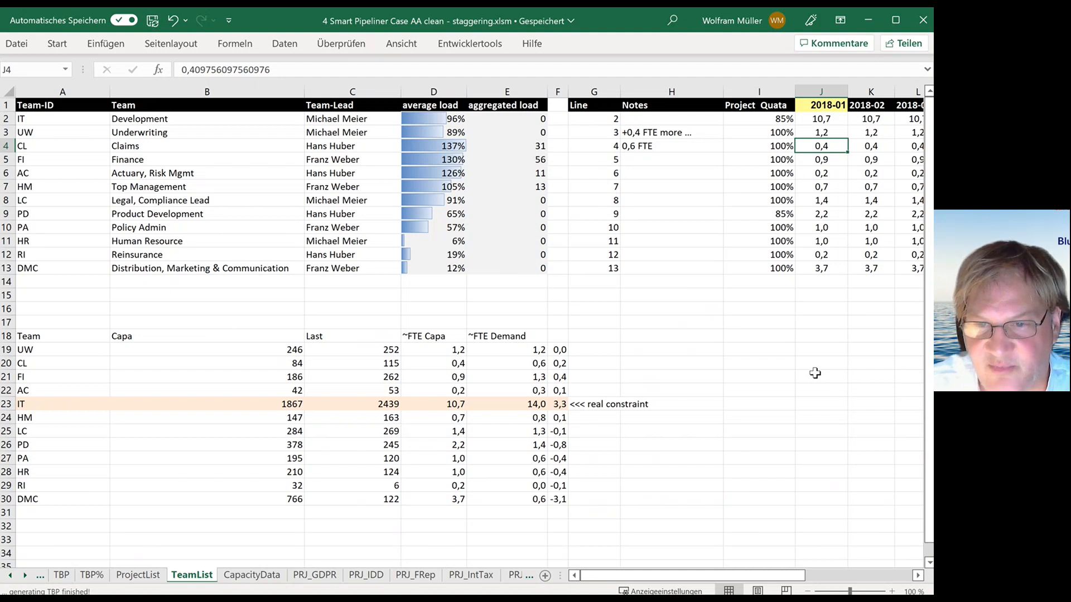
{"action": "key", "text": "Left"}
{"action": "key", "text": "Left"}
{"action": "type", "text": "'+0,2"}
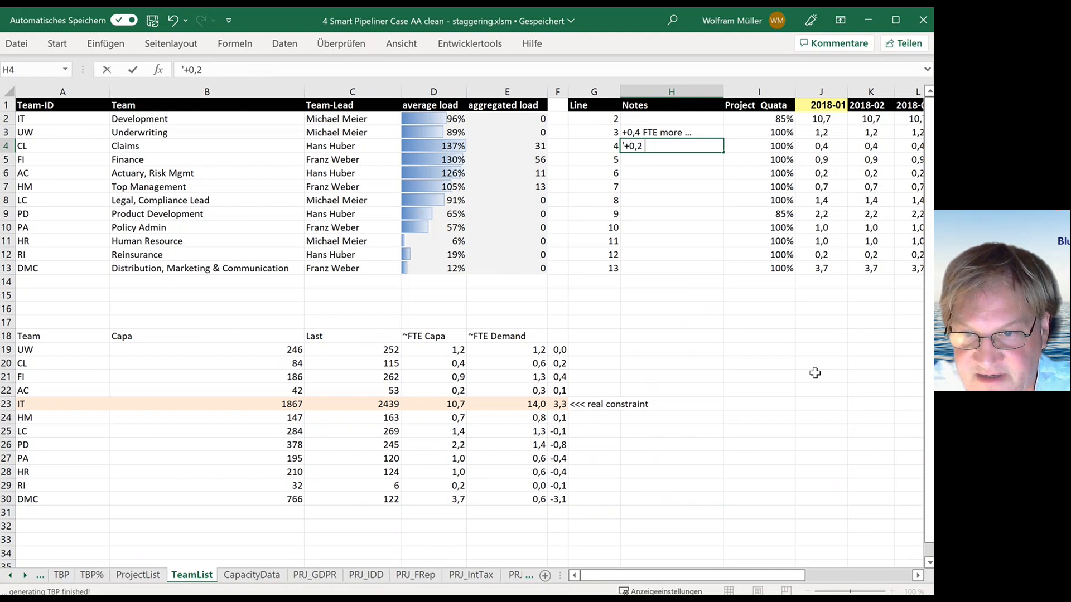
{"action": "type", "text": " FTE "}
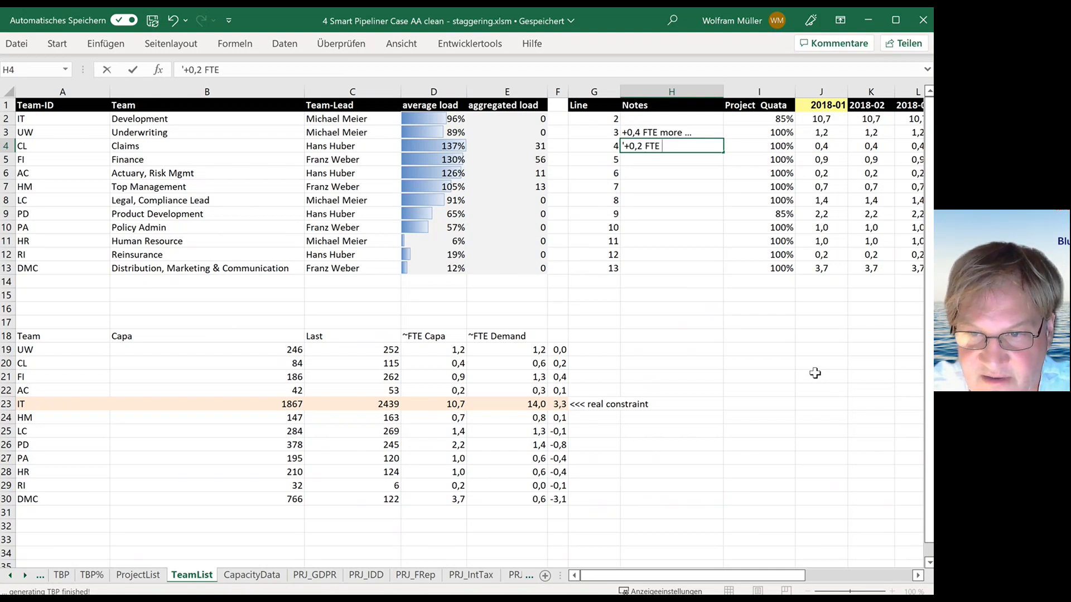
{"action": "type", "text": "more "}
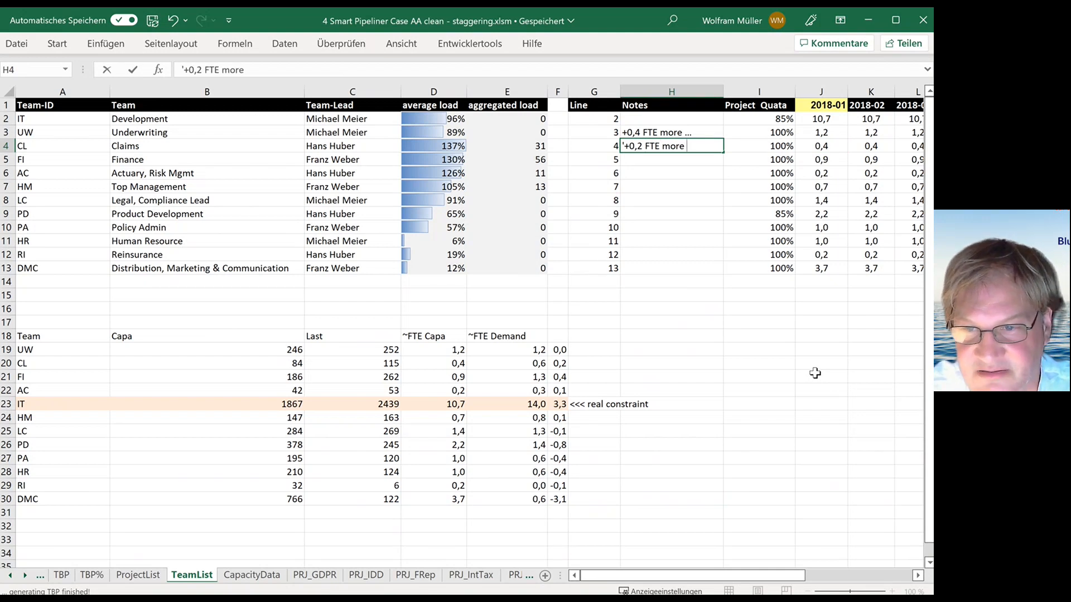
{"action": "type", "text": "..."}
{"action": "key", "text": "Tab"}
{"action": "key", "text": "Tab"}
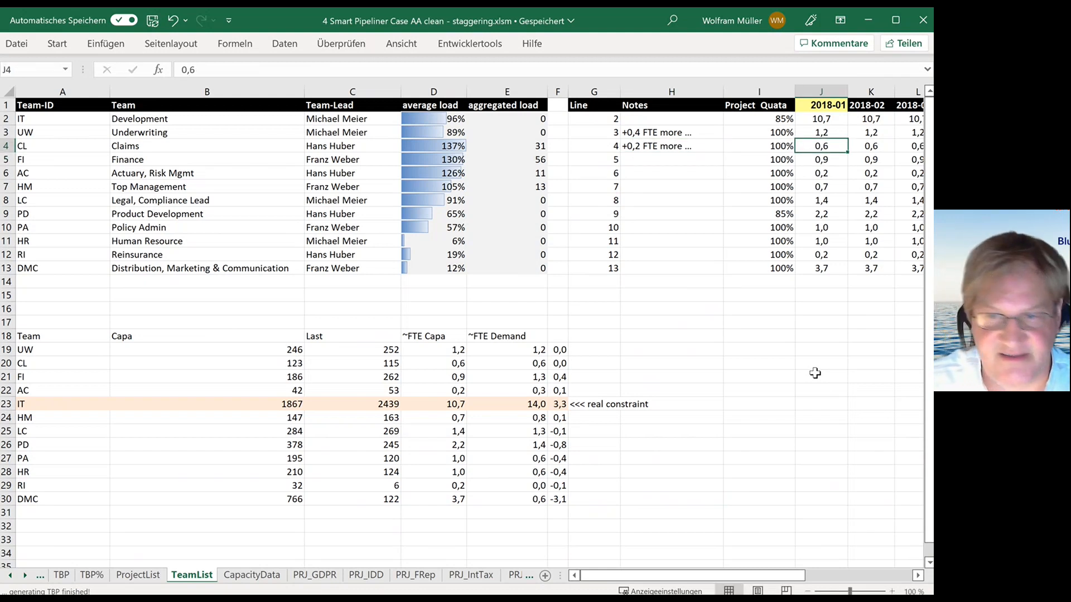
Step: Copy Underwriting's note "+0,4 FTE more ..." into the Notes cell for Finance
{"action": "key", "text": "Down"}
{"action": "key", "text": "Left"}
{"action": "key", "text": "Left"}
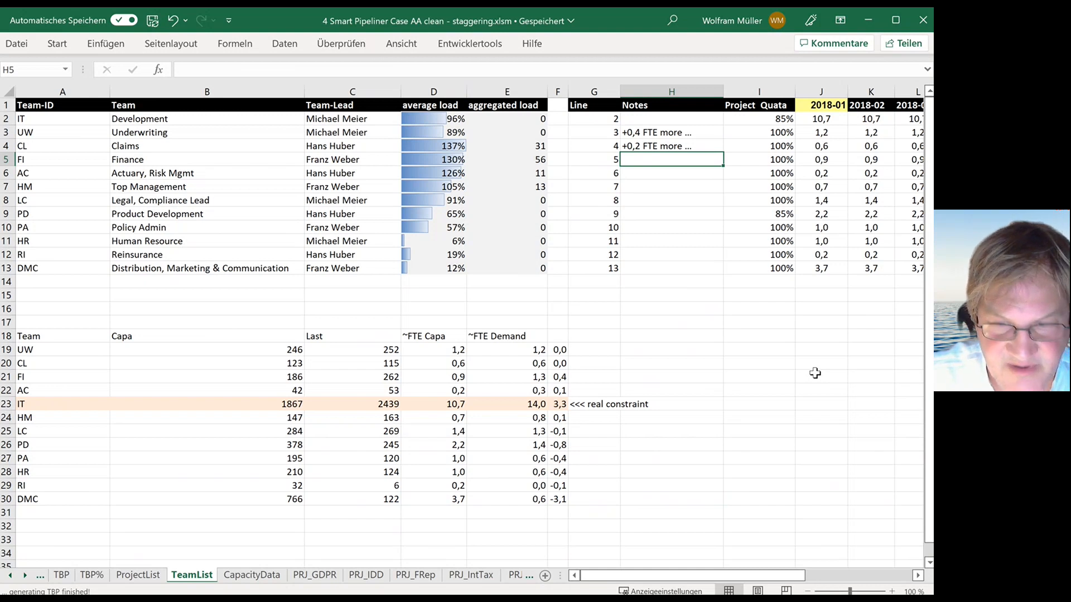
{"action": "key", "text": "Up"}
{"action": "key", "text": "Up"}
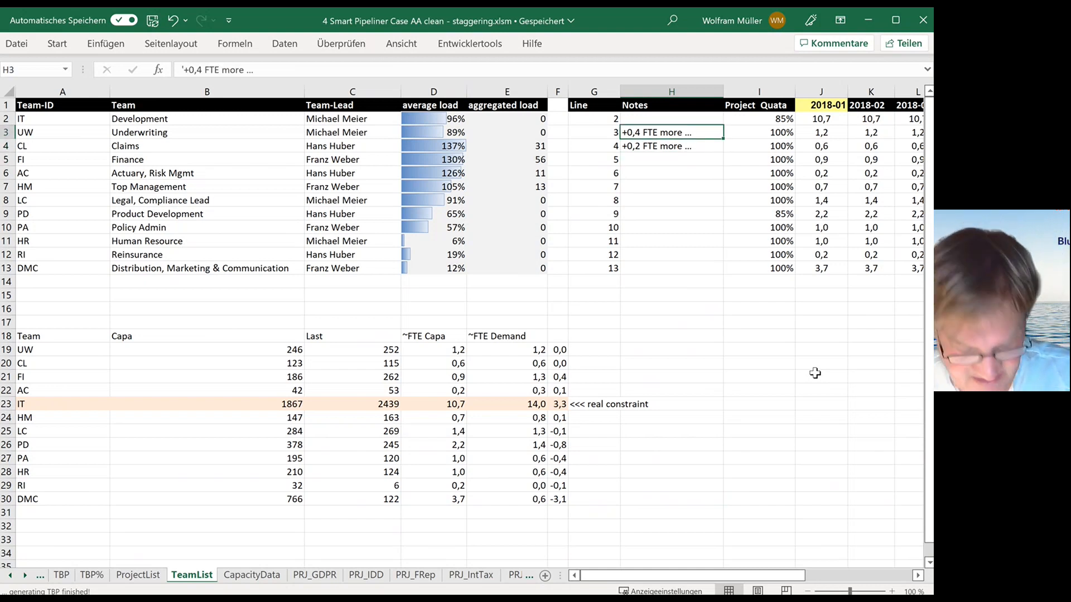
{"action": "key", "text": "ctrl+c"}
{"action": "key", "text": "Down"}
{"action": "key", "text": "Down"}
{"action": "key", "text": "ctrl+v"}
Step: Set Finance's FTE capacity for 2018-01 to 1,3
{"action": "key", "text": "Right"}
{"action": "key", "text": "Right"}
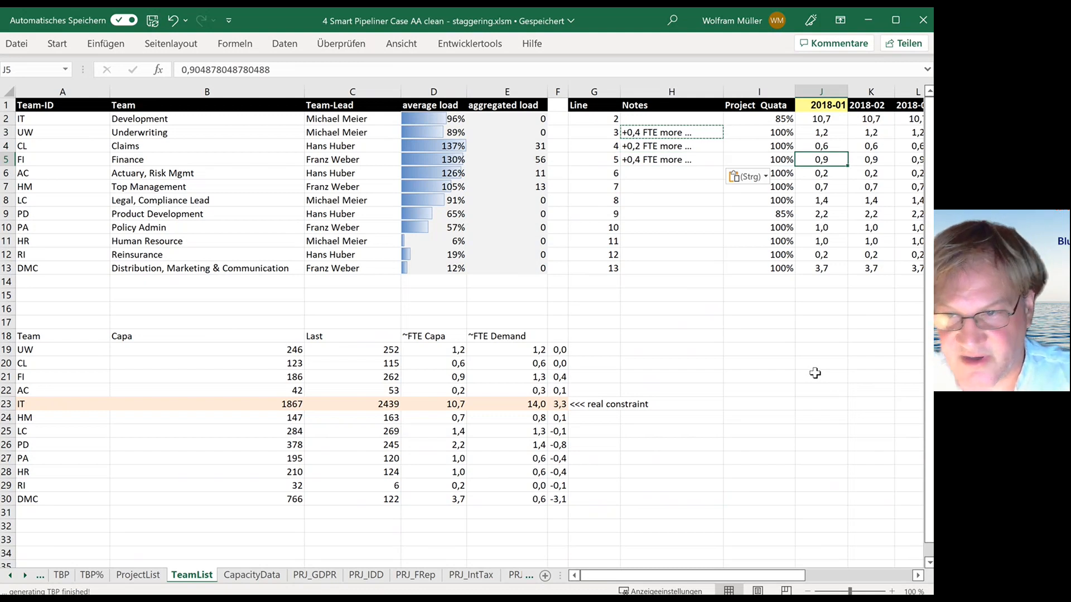
{"action": "type", "text": "1"}
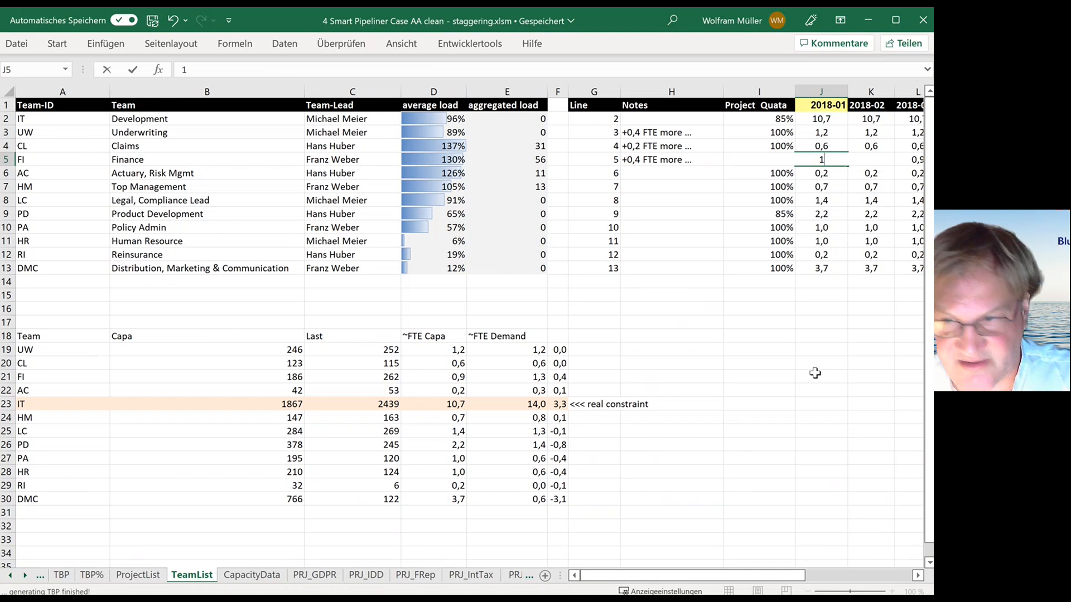
{"action": "key", "text": "Return"}
Step: Check the remaining team rows from Actuary, Risk Mgmt to Distribution, Marketing & Communication for further capacity needs
{"action": "key", "text": "Left"}
{"action": "key", "text": "Left"}
{"action": "key", "text": "Left"}
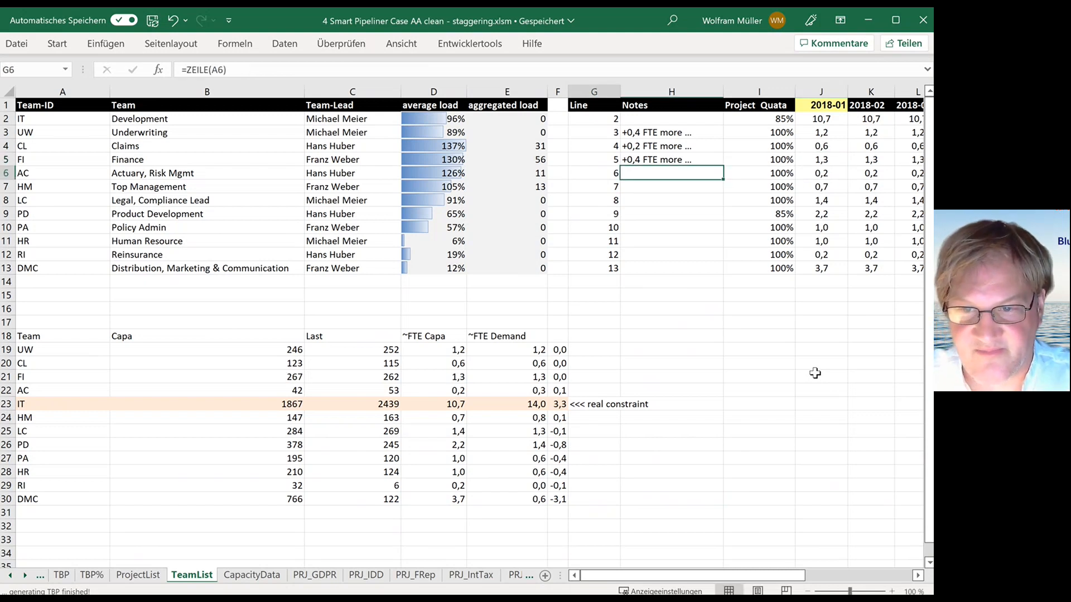
{"action": "key", "text": "Right"}
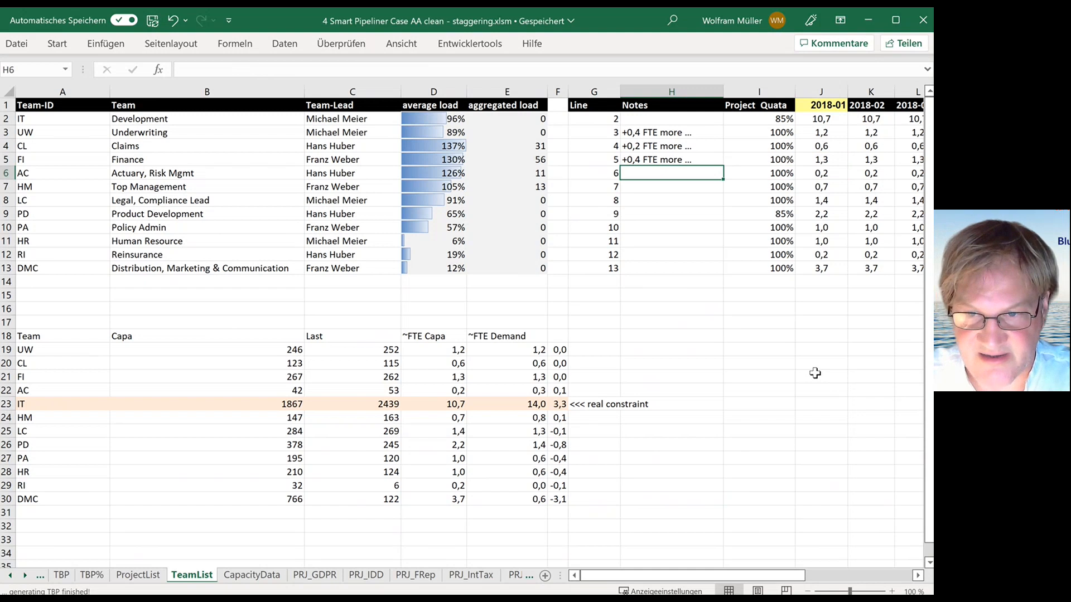
{"action": "key", "text": "Down"}
{"action": "key", "text": "Down"}
{"action": "key", "text": "Down"}
{"action": "key", "text": "Down"}
{"action": "key", "text": "Down"}
{"action": "key", "text": "Down"}
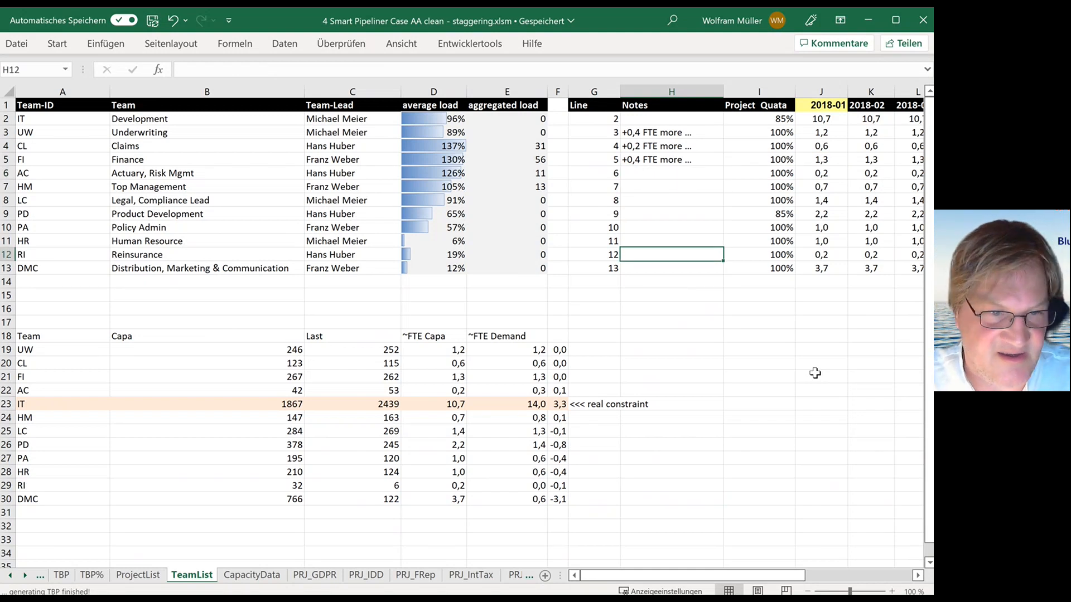
{"action": "key", "text": "Down"}
{"action": "key", "text": "Up"}
{"action": "key", "text": "Up"}
{"action": "key", "text": "Up"}
{"action": "key", "text": "Up"}
{"action": "key", "text": "Down"}
{"action": "key", "text": "Down"}
{"action": "key", "text": "Down"}
{"action": "key", "text": "Down"}
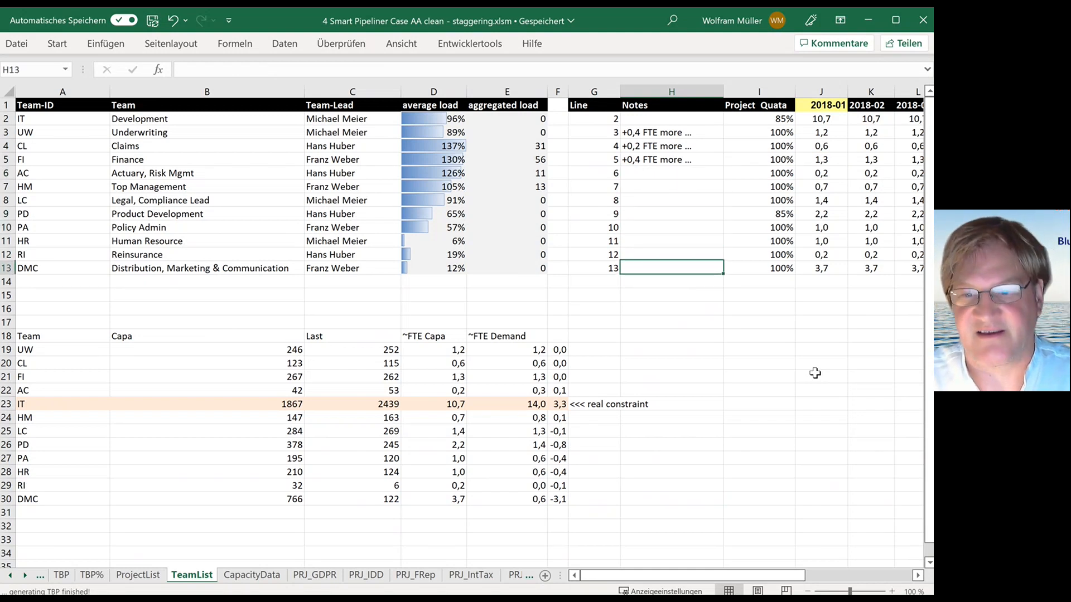
{"action": "key", "text": "Up"}
{"action": "key", "text": "Up"}
{"action": "key", "text": "Up"}
{"action": "key", "text": "Up"}
{"action": "key", "text": "Up"}
{"action": "key", "text": "Up"}
{"action": "key", "text": "Up"}
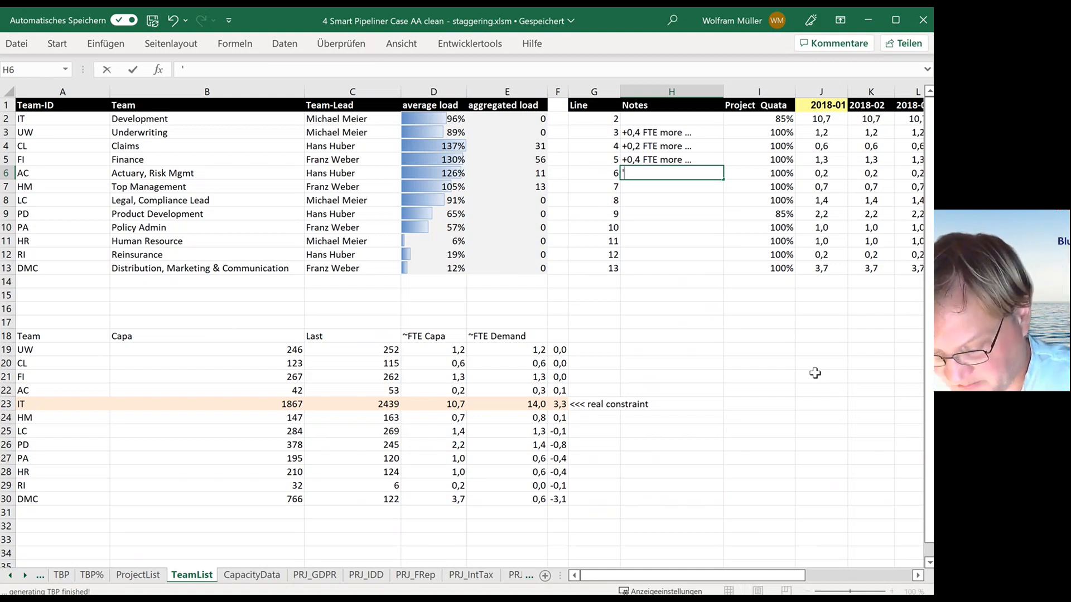
Step: Enter the note "+0,1 FTE more .." for Actuary, Risk Mgmt
{"action": "type", "text": "'+0,"}
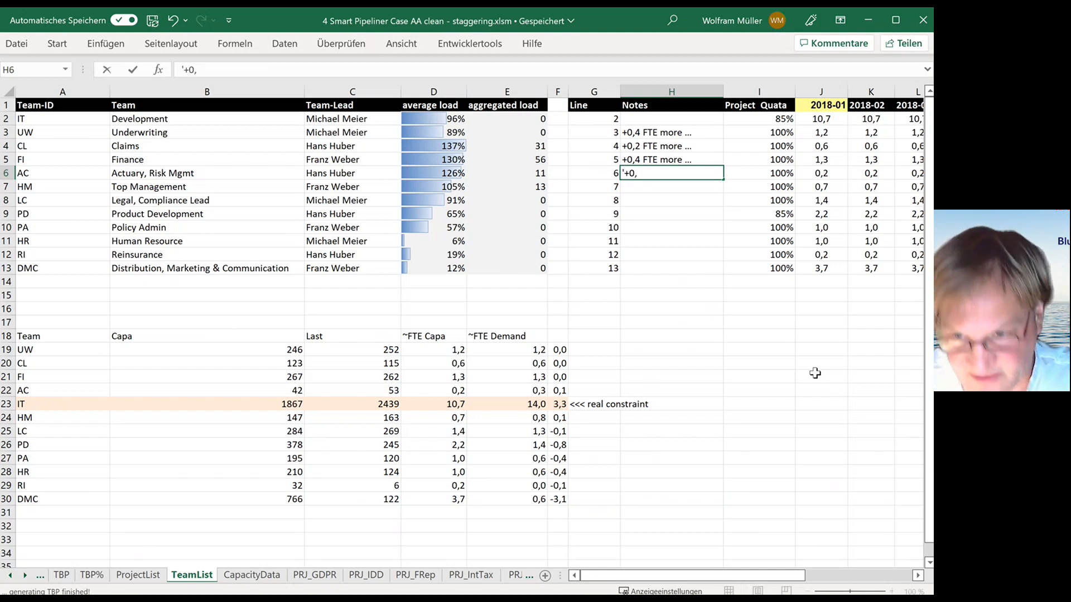
{"action": "type", "text": "1 FTE mo"}
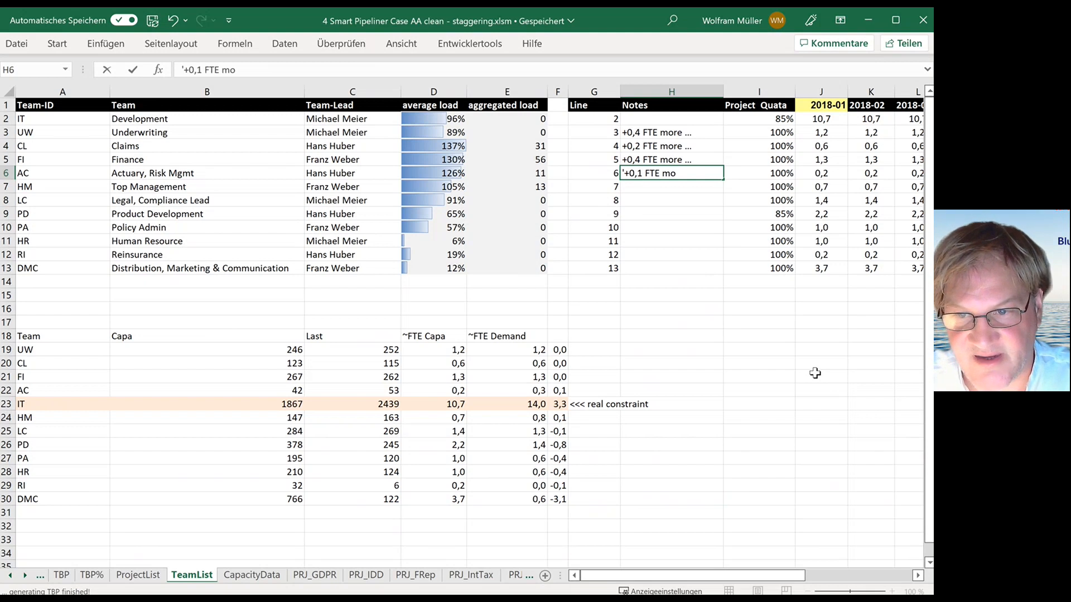
{"action": "type", "text": "re .."}
{"action": "key", "text": "Return"}
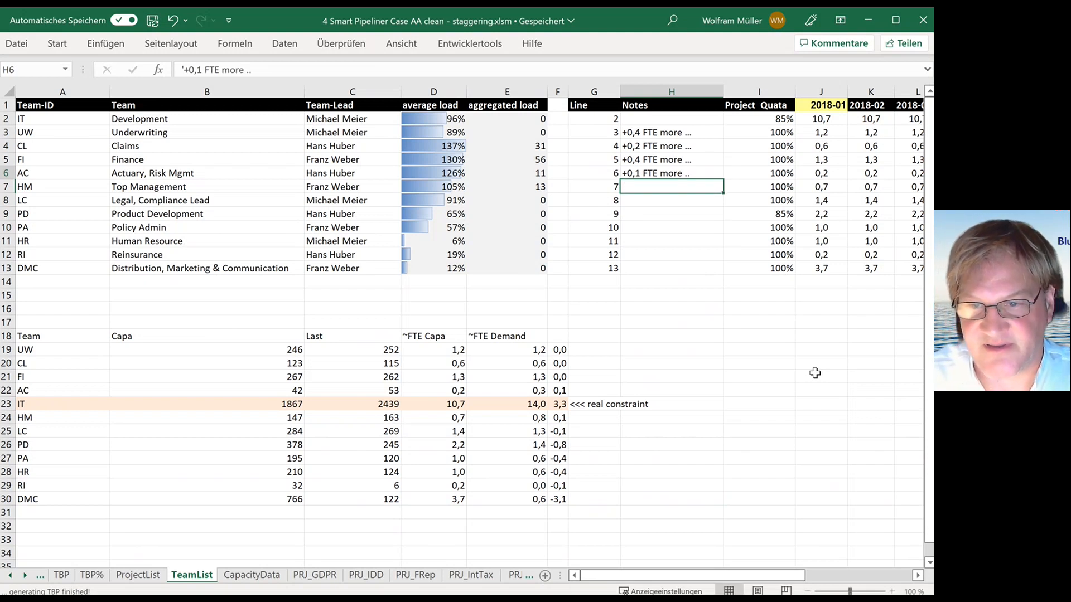
Step: Set the 2018-01 FTE capacity of Actuary, Risk Mgmt to 0,3
{"action": "key", "text": "Up"}
{"action": "key", "text": "Right"}
{"action": "key", "text": "Right"}
{"action": "type", "text": "0,3"}
{"action": "key", "text": "Return"}
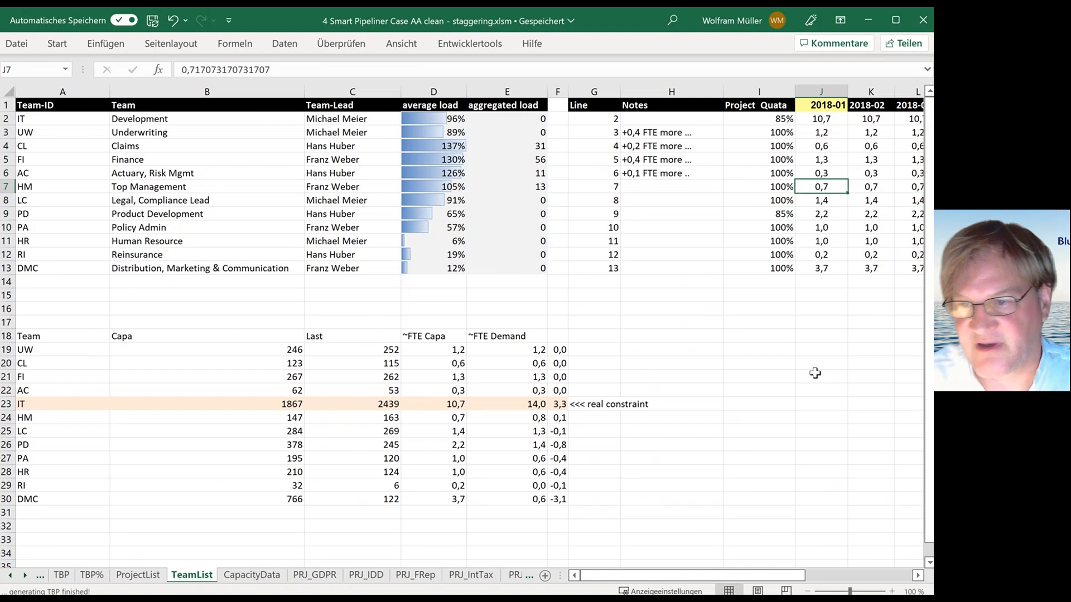
Step: Regenerate the Team Balancing Plan from the ProjectList sheet
{"action": "key", "text": "Up"}
{"action": "key", "text": "Left"}
{"action": "key", "text": "Left"}
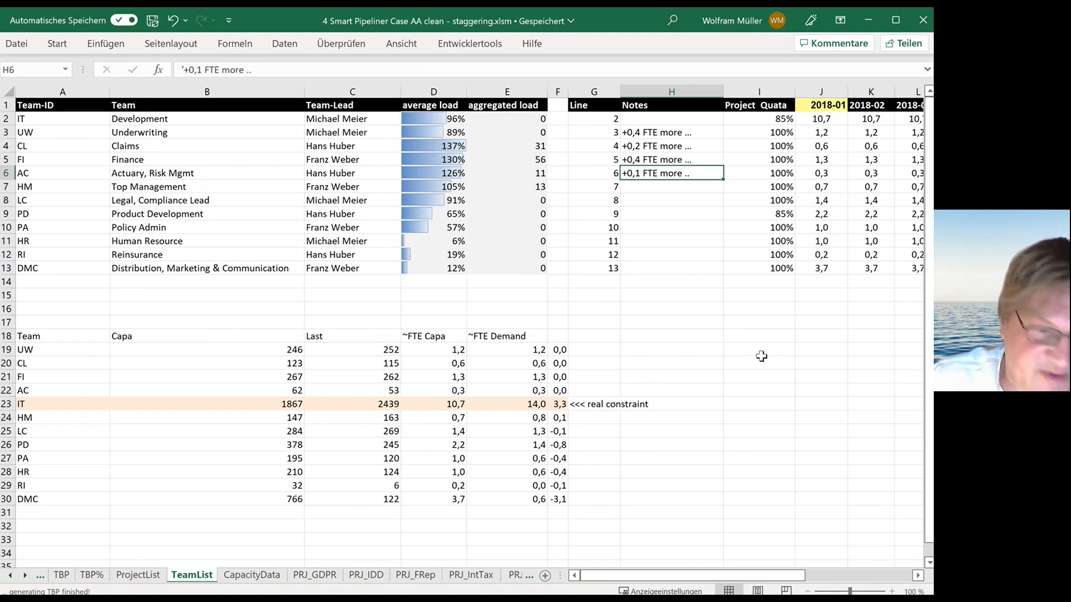
{"action": "left_click", "coordinate": [143, 576]}
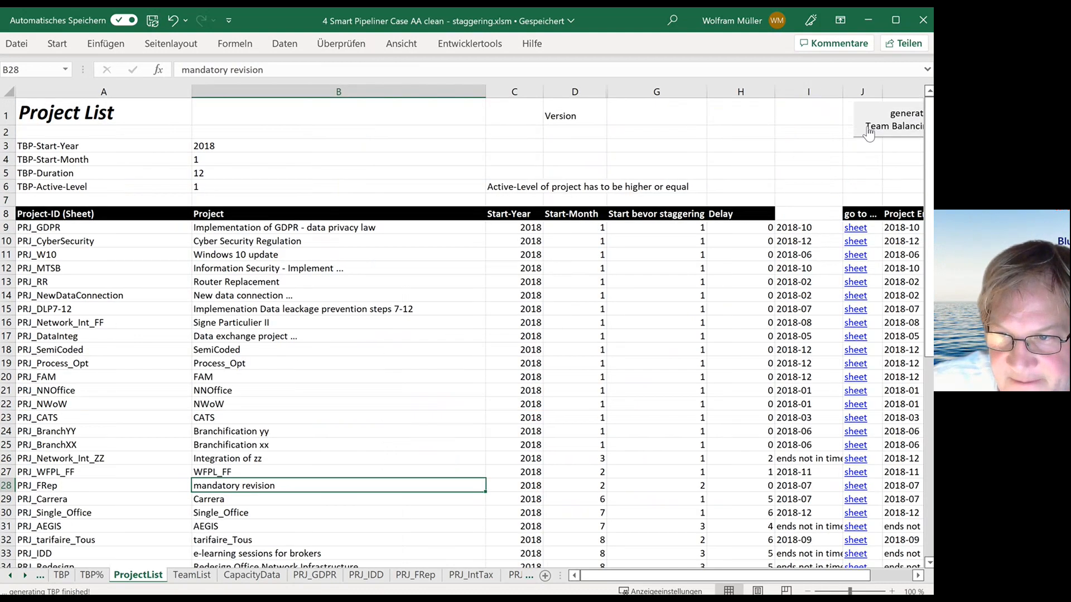
{"action": "left_click", "coordinate": [868, 134]}
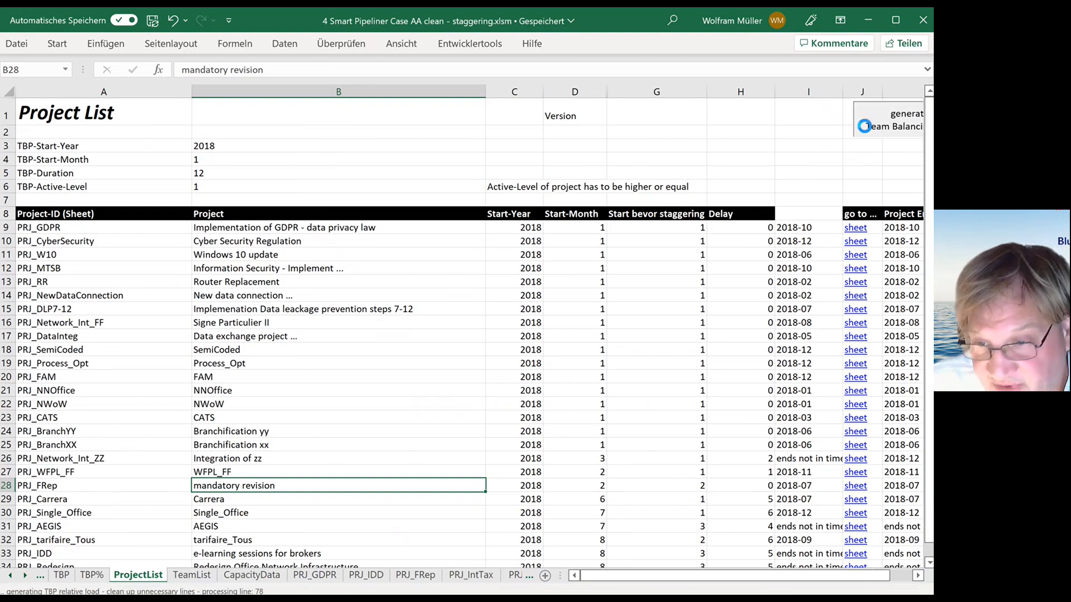
Step: Review the monthly load factors and averages of Development and Underwriting in the regenerated plan
{"action": "scroll", "coordinate": [602, 224], "scroll_direction": "up", "scroll_amount": 7}
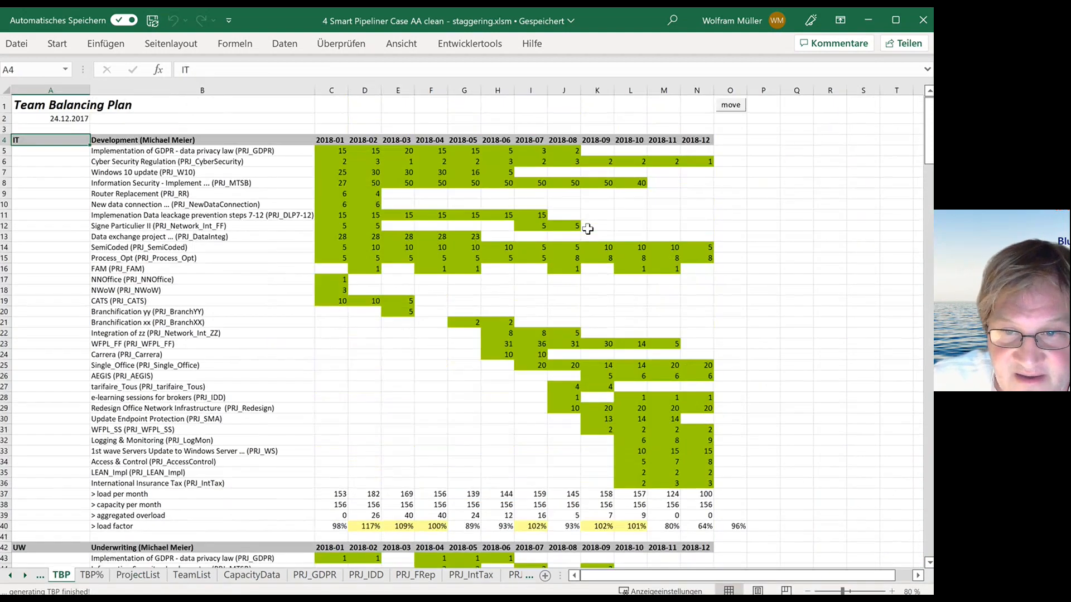
{"action": "scroll", "coordinate": [588, 228], "scroll_direction": "down", "scroll_amount": 2}
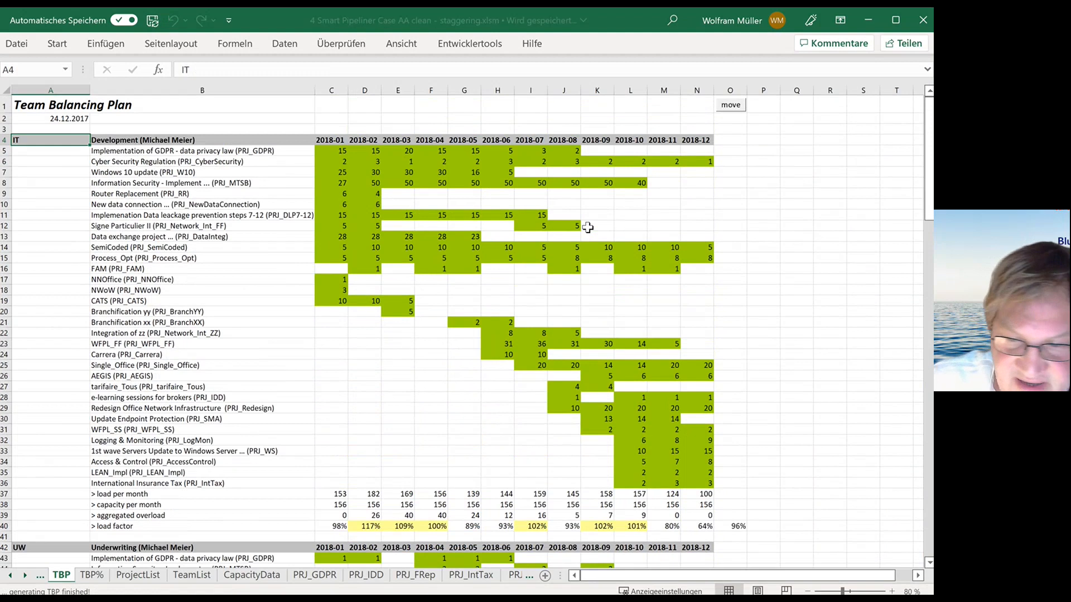
{"action": "scroll", "coordinate": [588, 227], "scroll_direction": "down", "scroll_amount": 3}
{"action": "left_click", "coordinate": [740, 423]}
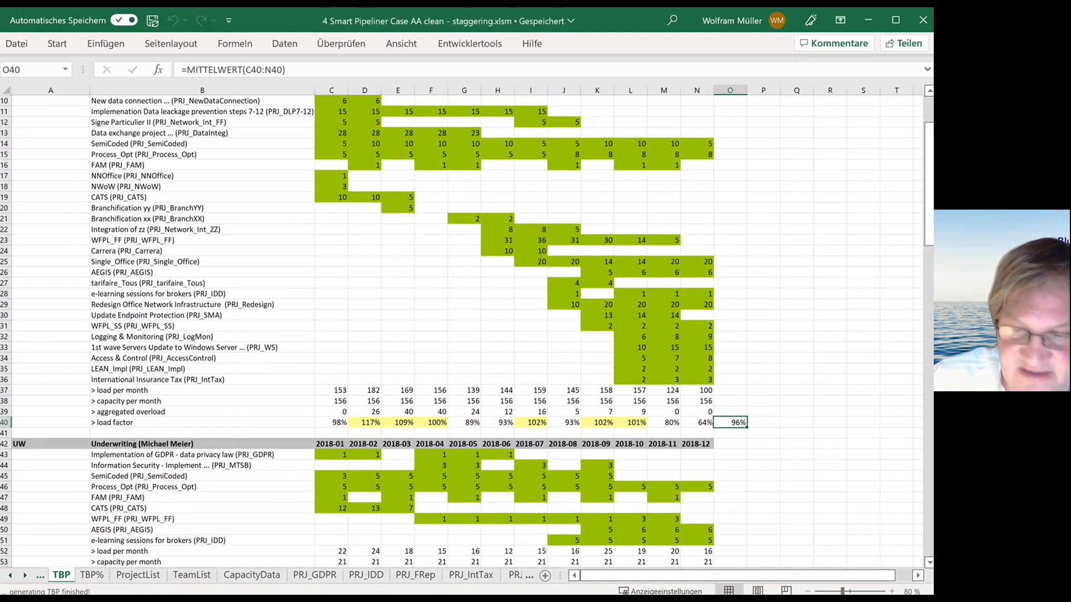
{"action": "key", "text": "Down"}
{"action": "key", "text": "Down"}
{"action": "key", "text": "Down"}
{"action": "key", "text": "Down"}
{"action": "key", "text": "Down"}
{"action": "key", "text": "Down"}
{"action": "key", "text": "Down"}
{"action": "key", "text": "Down"}
{"action": "key", "text": "Down"}
{"action": "key", "text": "Down"}
{"action": "key", "text": "Down"}
{"action": "key", "text": "Down"}
{"action": "key", "text": "Down"}
{"action": "key", "text": "Down"}
{"action": "key", "text": "Down"}
{"action": "key", "text": "Down"}
{"action": "key", "text": "Down"}
{"action": "key", "text": "Down"}
{"action": "key", "text": "Down"}
{"action": "key", "text": "Down"}
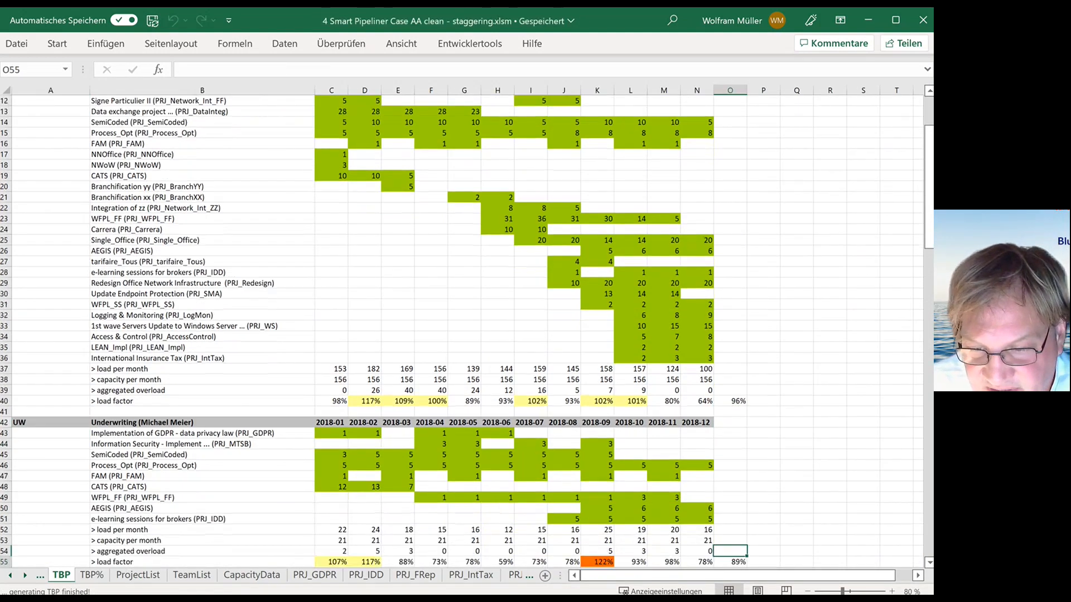
{"action": "key", "text": "Up"}
{"action": "key", "text": "Up"}
{"action": "key", "text": "Up"}
{"action": "key", "text": "Up"}
{"action": "key", "text": "Up"}
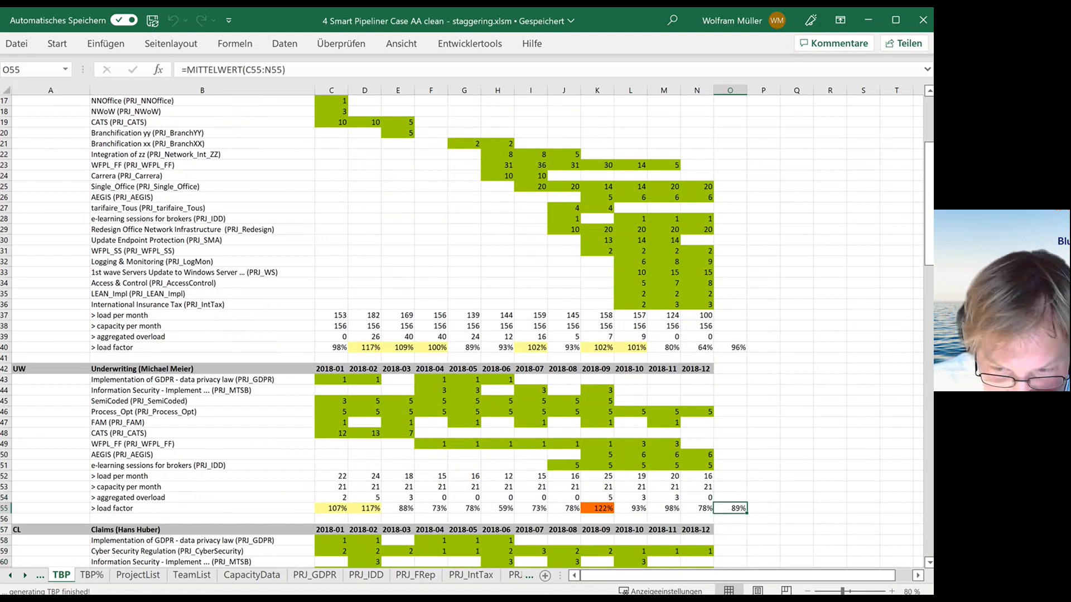
Step: Examine the Claims team's monthly load factors and their average in the Team Balancing Plan
{"action": "key", "text": "Down"}
{"action": "key", "text": "Down"}
{"action": "key", "text": "Down"}
{"action": "key", "text": "Down"}
{"action": "key", "text": "Down"}
{"action": "key", "text": "Down"}
{"action": "key", "text": "Down"}
{"action": "key", "text": "Down"}
{"action": "key", "text": "Down"}
{"action": "key", "text": "Down"}
{"action": "key", "text": "Down"}
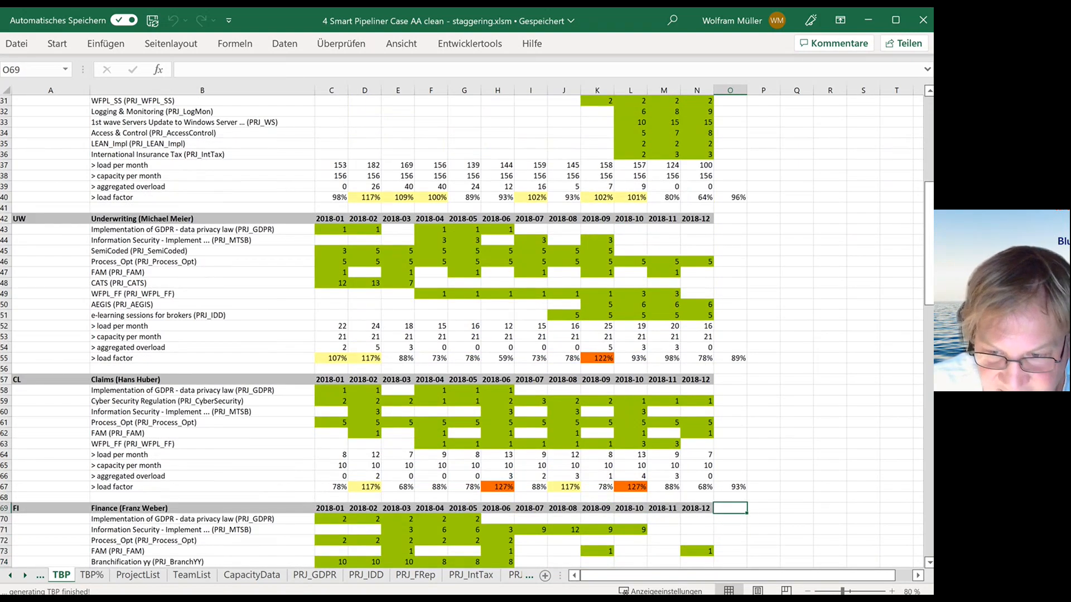
{"action": "key", "text": "Down"}
{"action": "key", "text": "Down"}
{"action": "key", "text": "Down"}
{"action": "key", "text": "Down"}
{"action": "key", "text": "Down"}
{"action": "key", "text": "Down"}
{"action": "key", "text": "Down"}
{"action": "key", "text": "Down"}
{"action": "key", "text": "Down"}
{"action": "key", "text": "Down"}
{"action": "key", "text": "Down"}
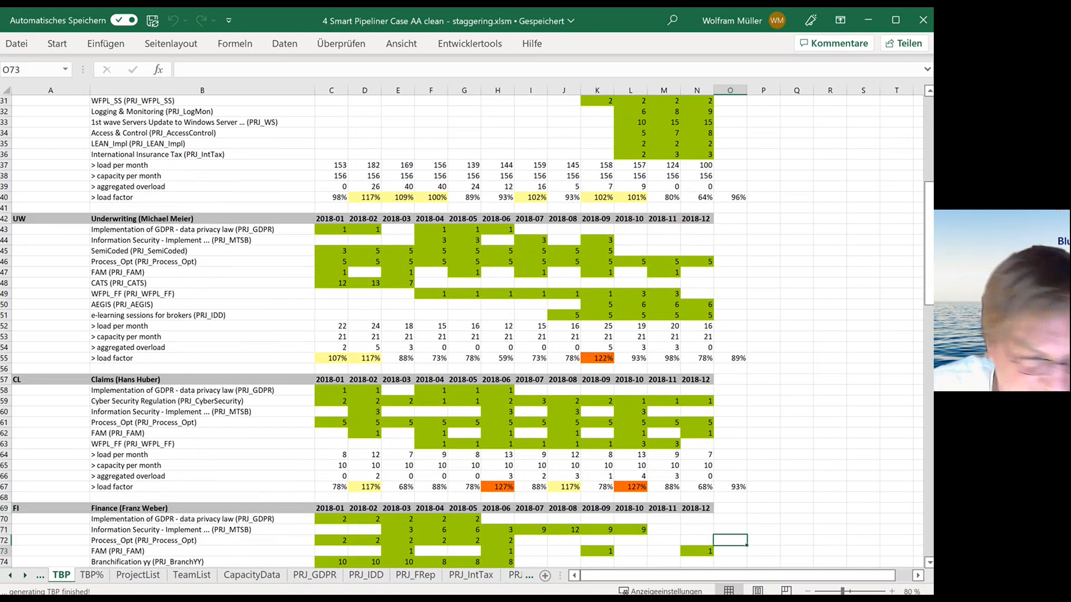
Step: Examine Finance's monthly load factors, aggregated overload and average load in the Team Balancing Plan
{"action": "key", "text": "Down"}
{"action": "key", "text": "Down"}
{"action": "key", "text": "Down"}
{"action": "key", "text": "Down"}
{"action": "key", "text": "Down"}
{"action": "key", "text": "Down"}
{"action": "key", "text": "Down"}
{"action": "key", "text": "Down"}
{"action": "key", "text": "Down"}
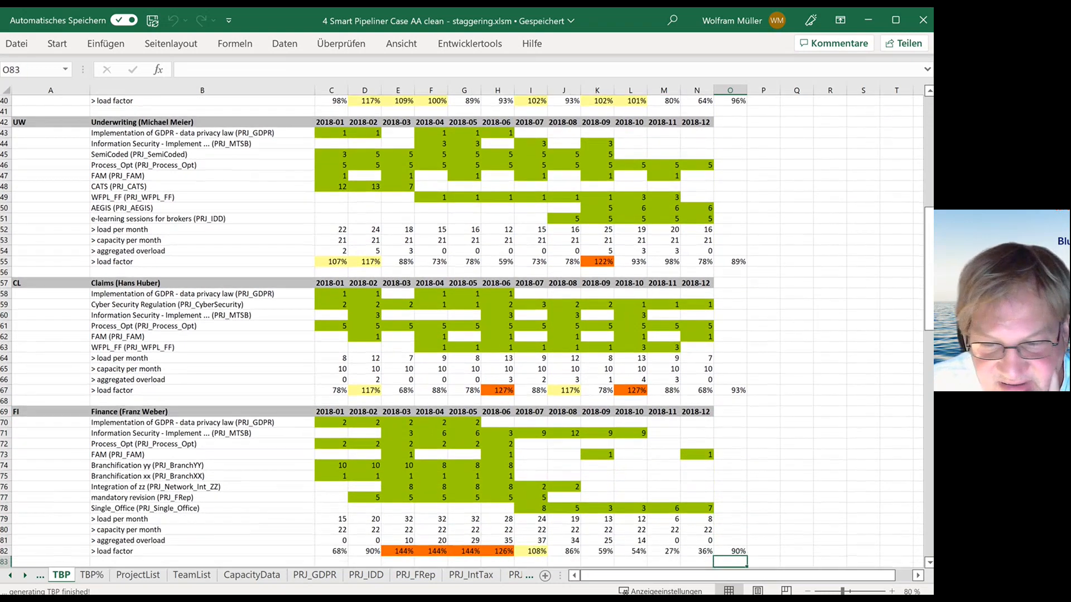
{"action": "key", "text": "Down"}
{"action": "key", "text": "Down"}
{"action": "key", "text": "Down"}
{"action": "key", "text": "Down"}
{"action": "key", "text": "Down"}
{"action": "key", "text": "Down"}
{"action": "key", "text": "Down"}
{"action": "key", "text": "Down"}
{"action": "key", "text": "Down"}
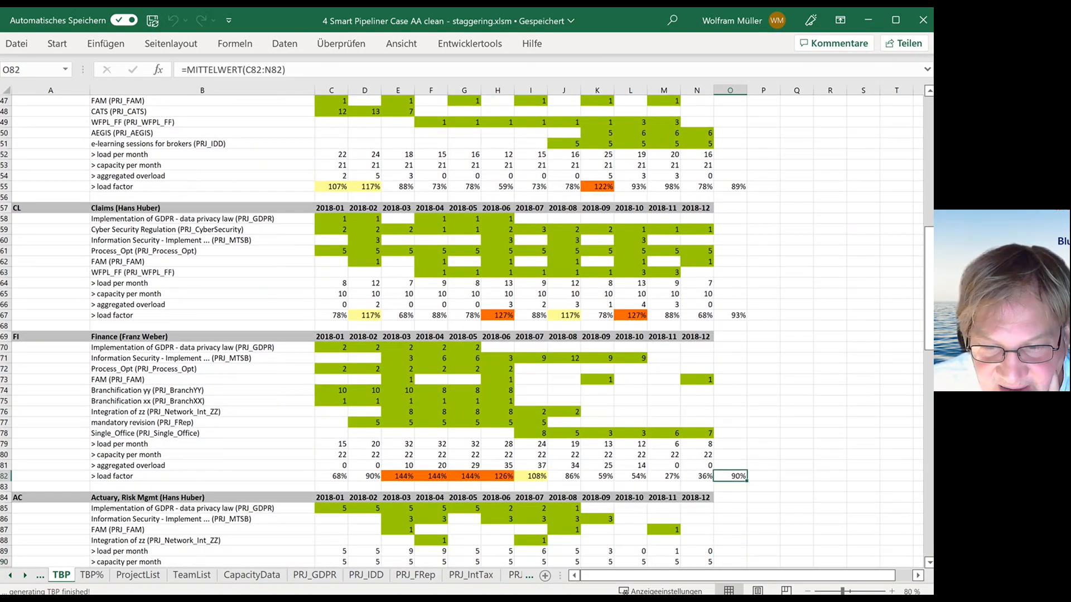
Step: Examine the load factors and averages of Actuary, Risk Mgmt and Top Management in the Team Balancing Plan
{"action": "scroll", "coordinate": [373, 333], "scroll_direction": "down", "scroll_amount": 1}
{"action": "key", "text": "Up"}
{"action": "key", "text": "Up"}
{"action": "key", "text": "Up"}
{"action": "key", "text": "Up"}
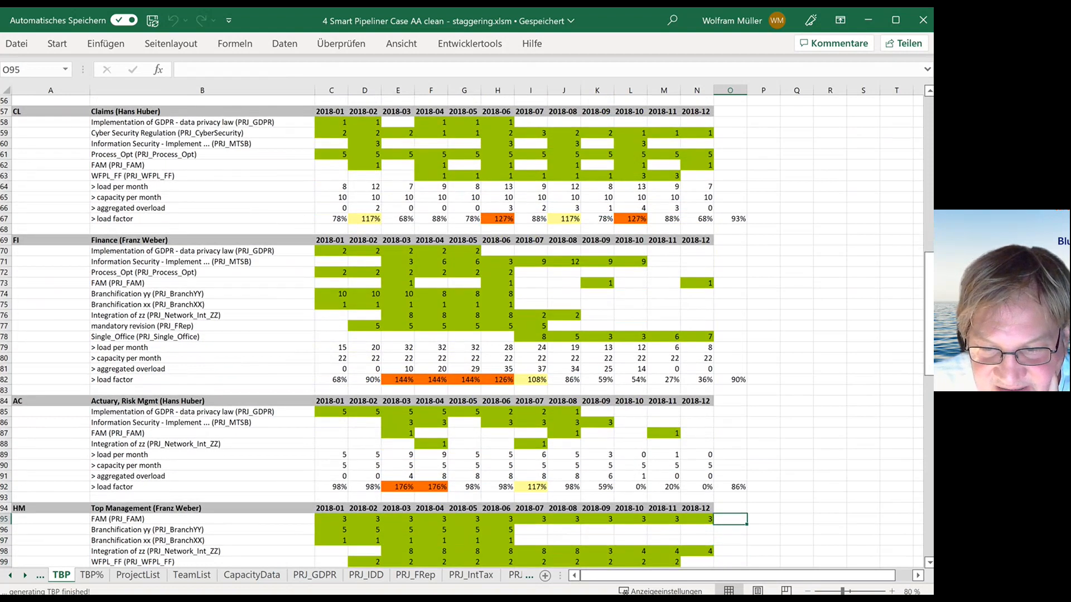
{"action": "key", "text": "Down"}
{"action": "key", "text": "Down"}
{"action": "key", "text": "Down"}
{"action": "key", "text": "Down"}
{"action": "key", "text": "Down"}
{"action": "key", "text": "Down"}
{"action": "key", "text": "Down"}
{"action": "key", "text": "Down"}
{"action": "key", "text": "Down"}
{"action": "key", "text": "Down"}
{"action": "key", "text": "Down"}
{"action": "key", "text": "Down"}
{"action": "key", "text": "Down"}
{"action": "key", "text": "Down"}
{"action": "key", "text": "Down"}
{"action": "key", "text": "Down"}
{"action": "key", "text": "Down"}
{"action": "key", "text": "Down"}
{"action": "key", "text": "Down"}
{"action": "key", "text": "Down"}
{"action": "key", "text": "Down"}
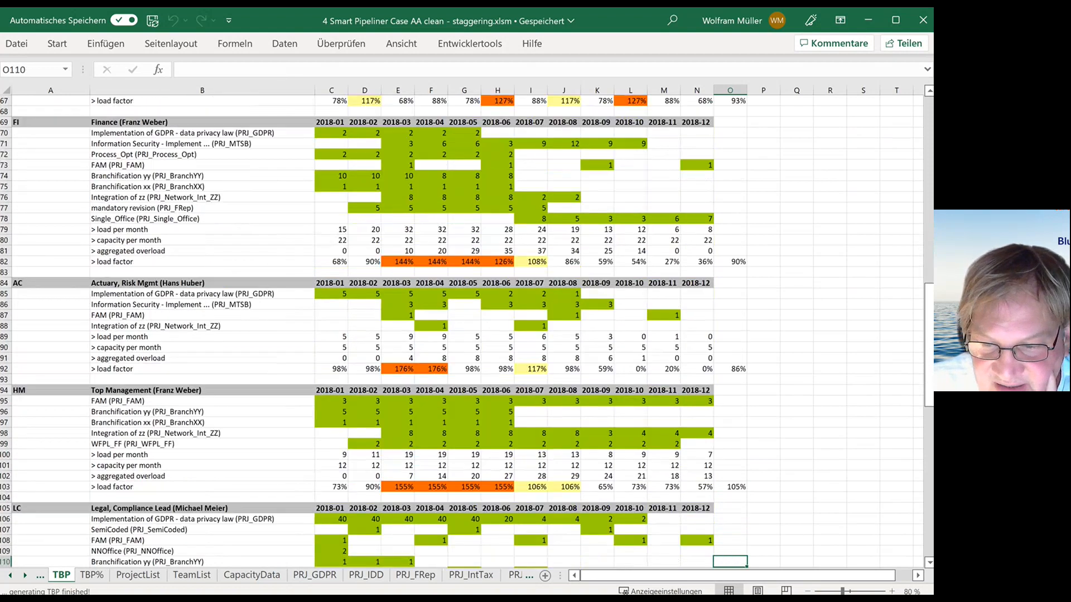
Step: Look over the Legal, Compliance Lead team's monthly loads, aggregated overload and average load in the Team Balancing Plan
{"action": "key", "text": "Down"}
{"action": "key", "text": "Down"}
{"action": "key", "text": "Up"}
{"action": "key", "text": "Up"}
{"action": "key", "text": "Up"}
{"action": "key", "text": "Up"}
{"action": "key", "text": "Up"}
{"action": "key", "text": "Up"}
{"action": "key", "text": "Up"}
{"action": "key", "text": "Up"}
{"action": "key", "text": "Up"}
{"action": "key", "text": "Up"}
{"action": "key", "text": "Up"}
{"action": "key", "text": "Up"}
{"action": "key", "text": "Up"}
{"action": "key", "text": "Up"}
{"action": "key", "text": "Up"}
{"action": "key", "text": "Up"}
{"action": "key", "text": "Up"}
{"action": "key", "text": "Up"}
{"action": "key", "text": "Up"}
{"action": "key", "text": "Up"}
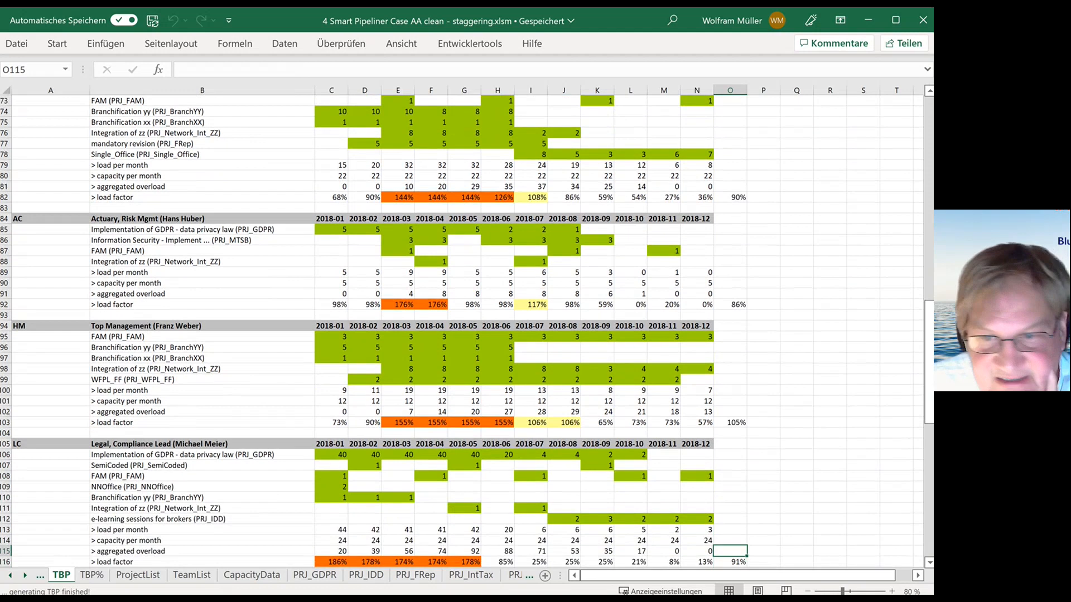
Step: Re-examine Finance's monthly load factors from 2018-03 through 2018-12 in the Team Balancing Plan
{"action": "key", "text": "Left"}
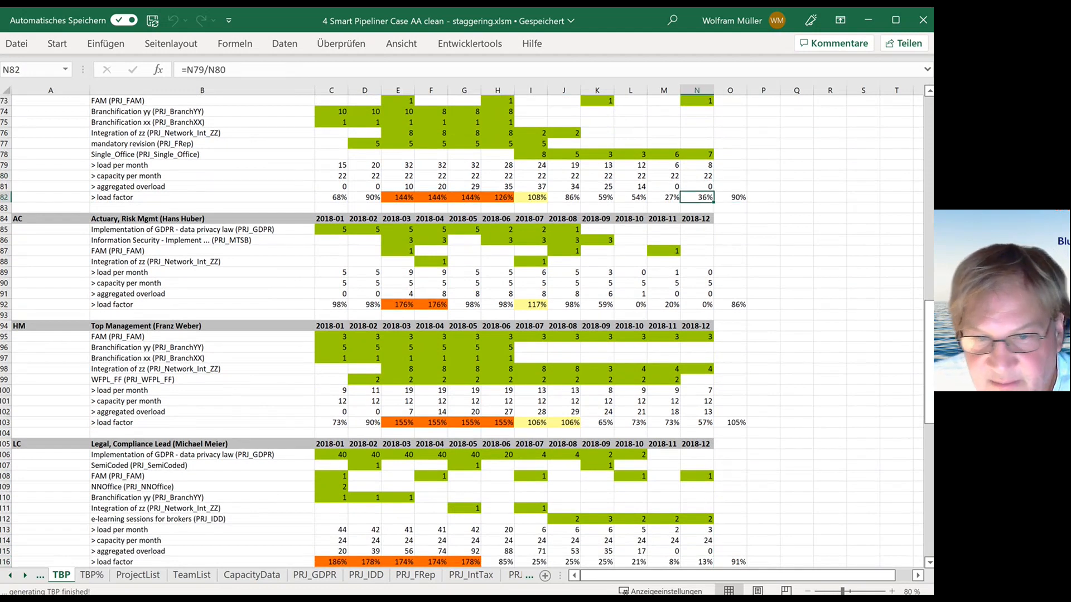
{"action": "key", "text": "Left"}
{"action": "key", "text": "Left"}
{"action": "key", "text": "Left"}
{"action": "key", "text": "Left"}
{"action": "key", "text": "Left"}
{"action": "key", "text": "Left"}
{"action": "key", "text": "Left"}
{"action": "key", "text": "Left"}
{"action": "key", "text": "Left"}
{"action": "key", "text": "Right"}
{"action": "key", "text": "Right"}
{"action": "key", "text": "Right"}
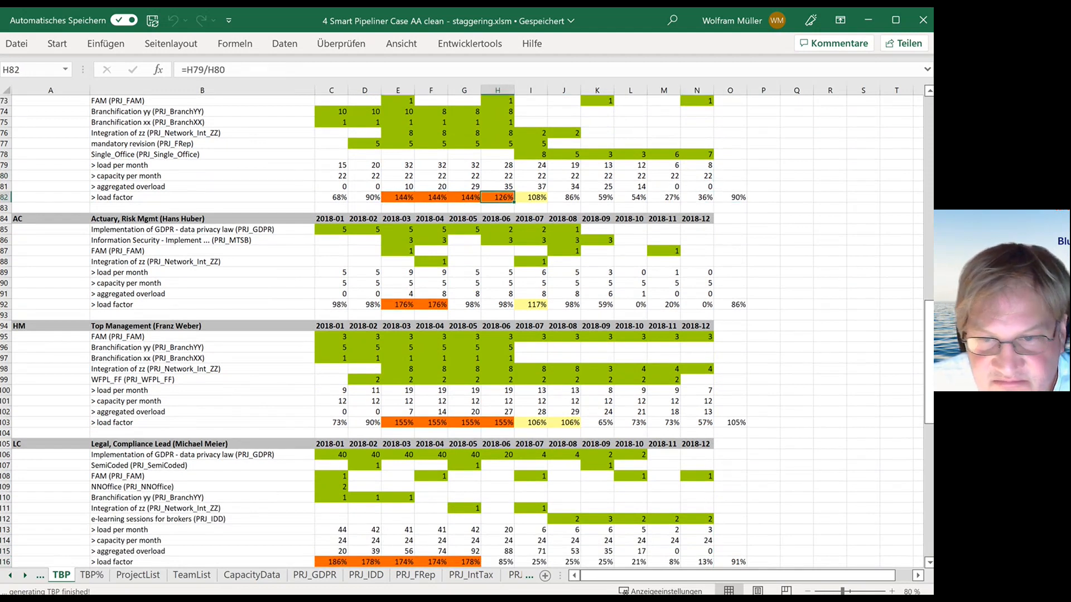
{"action": "key", "text": "Right"}
{"action": "key", "text": "Right"}
{"action": "key", "text": "Right"}
{"action": "key", "text": "Right"}
{"action": "key", "text": "Right"}
{"action": "key", "text": "Right"}
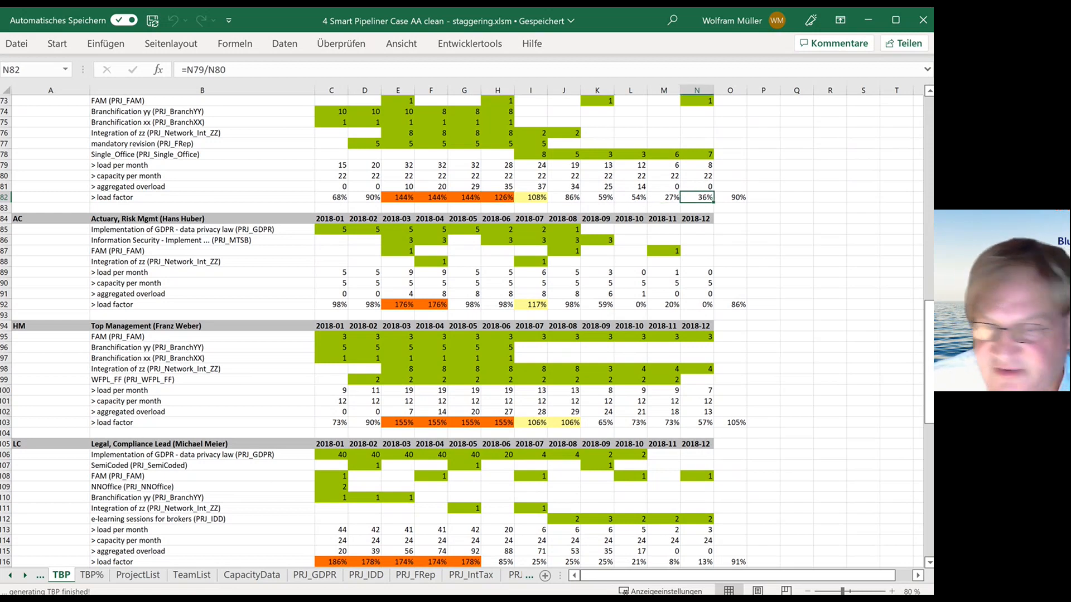
Step: Review Finance's project rows by month, going back to the 2018-01 to 2018-03 column headings
{"action": "key", "text": "Up"}
{"action": "key", "text": "Up"}
{"action": "key", "text": "Up"}
{"action": "key", "text": "Up"}
{"action": "key", "text": "Up"}
{"action": "key", "text": "Up"}
{"action": "key", "text": "Up"}
{"action": "key", "text": "Up"}
{"action": "key", "text": "Up"}
{"action": "key", "text": "Up"}
{"action": "key", "text": "Up"}
{"action": "key", "text": "Up"}
{"action": "key", "text": "Up"}
{"action": "key", "text": "Up"}
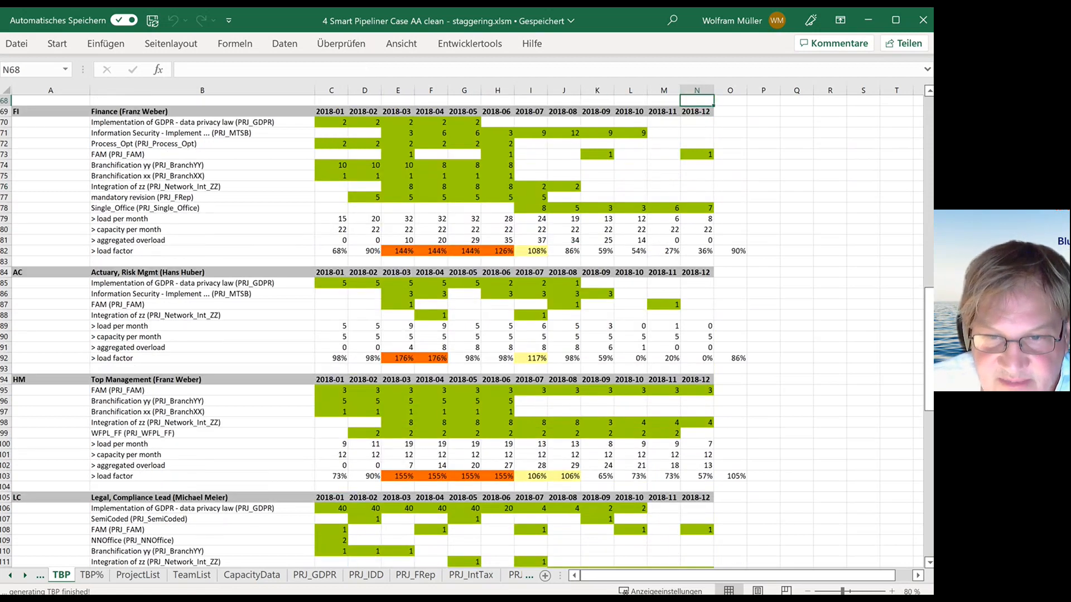
{"action": "key", "text": "Up"}
{"action": "key", "text": "Up"}
{"action": "key", "text": "Up"}
{"action": "key", "text": "Down"}
{"action": "key", "text": "Down"}
{"action": "key", "text": "Left"}
{"action": "key", "text": "Left"}
{"action": "key", "text": "Left"}
{"action": "key", "text": "Left"}
{"action": "key", "text": "Left"}
{"action": "key", "text": "Left"}
{"action": "key", "text": "Left"}
{"action": "key", "text": "Left"}
{"action": "key", "text": "Left"}
{"action": "key", "text": "Left"}
{"action": "key", "text": "Left"}
{"action": "key", "text": "Left"}
{"action": "key", "text": "Down"}
{"action": "key", "text": "Right"}
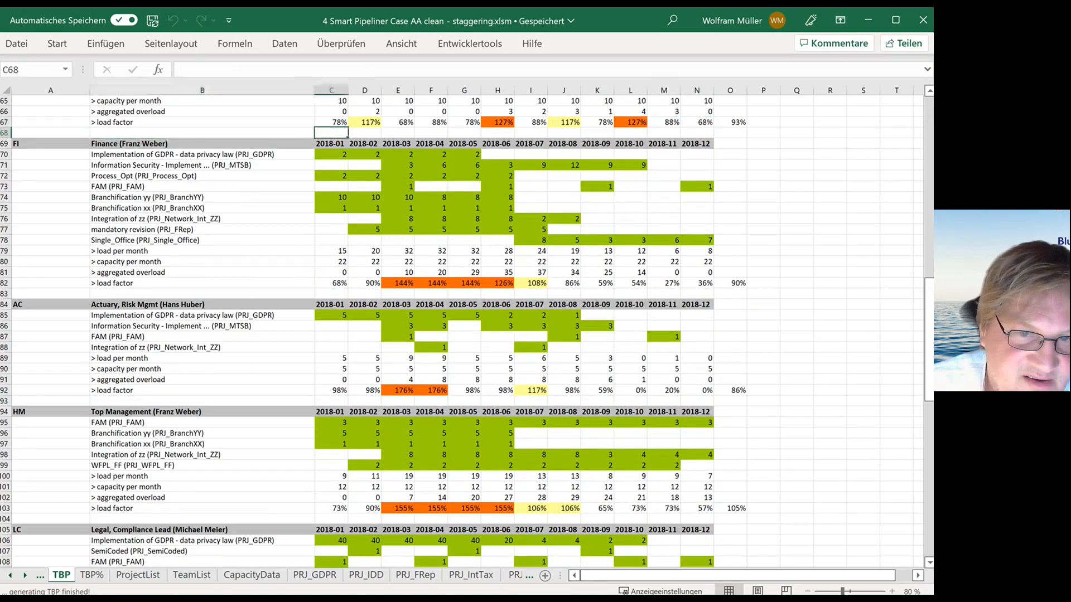
{"action": "key", "text": "Down"}
{"action": "key", "text": "Right"}
{"action": "key", "text": "Right"}
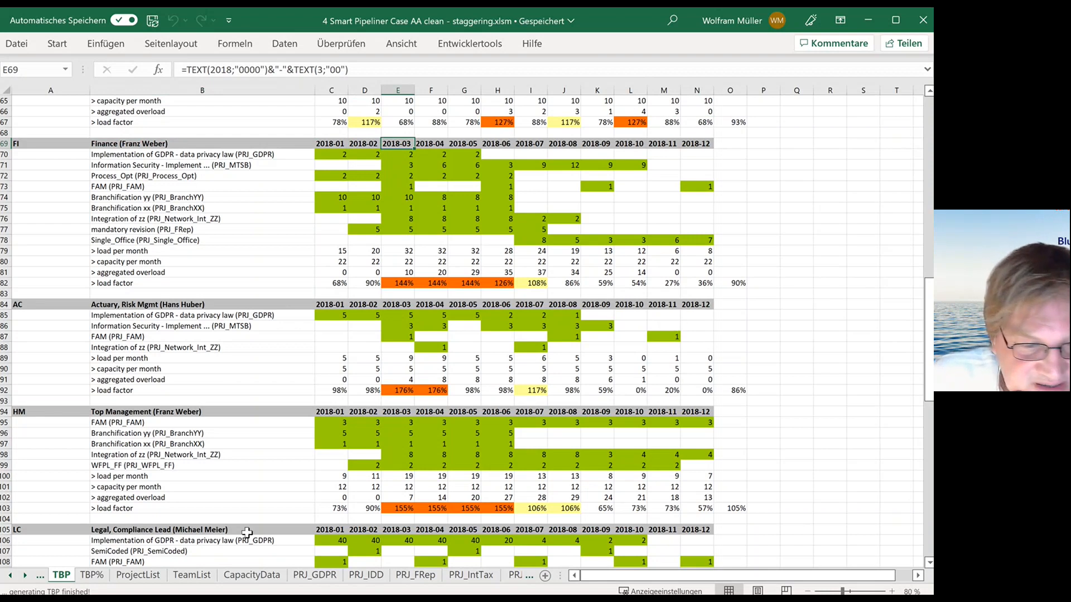
Step: Move the Top Management row to the first position in the TeamList, directly above Development
{"action": "left_click", "coordinate": [191, 575]}
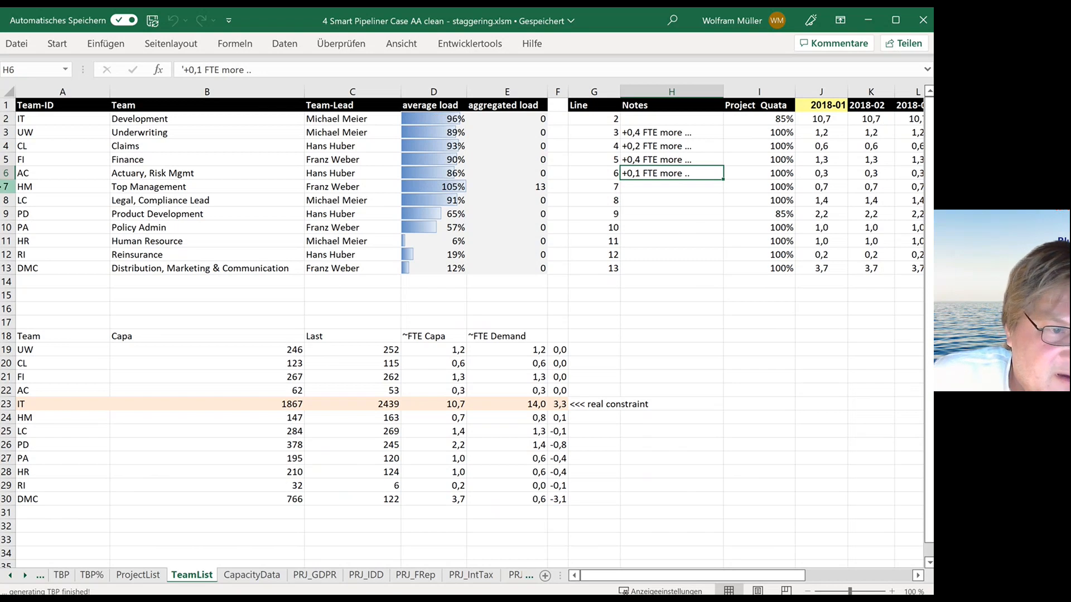
{"action": "left_click", "coordinate": [4, 186]}
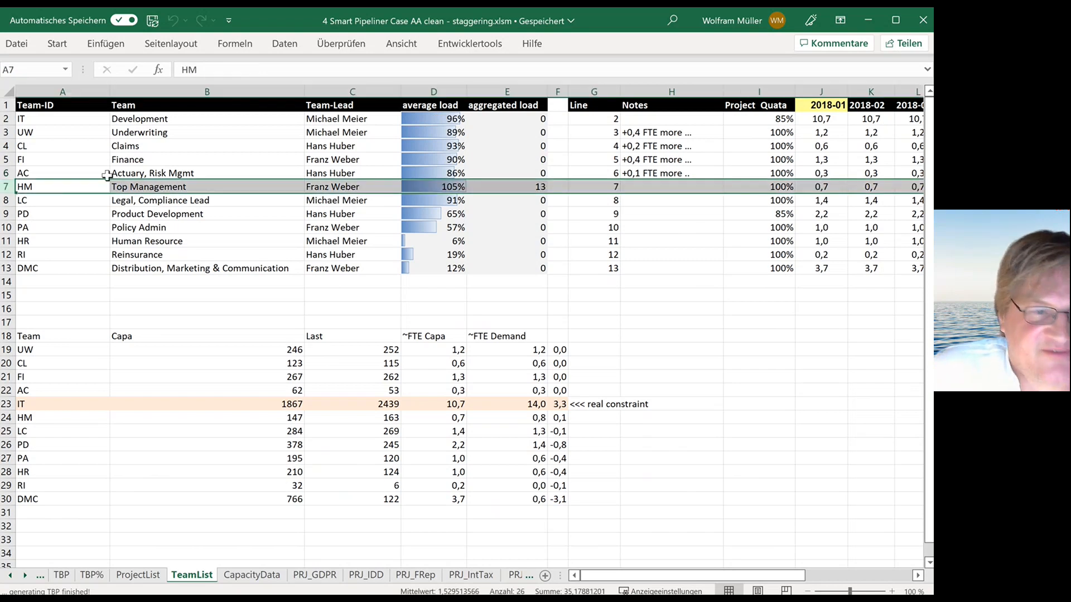
{"action": "left_click_drag", "start_coordinate": [99, 178], "coordinate": [106, 113]}
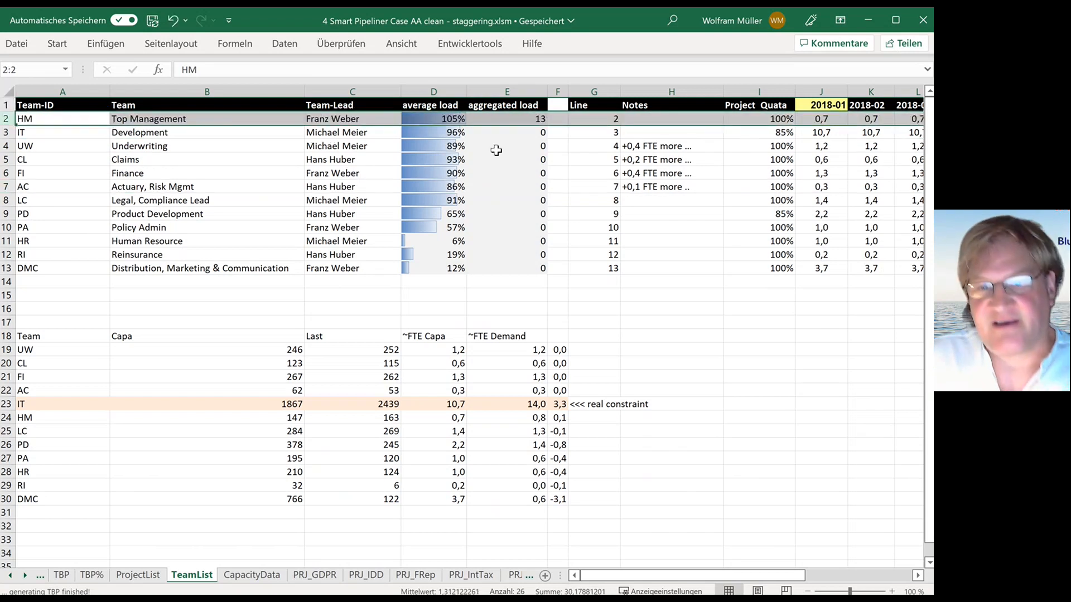
Step: Compare the average loads of Top Management and Development, including the whole average load column for all teams
{"action": "left_click", "coordinate": [463, 137]}
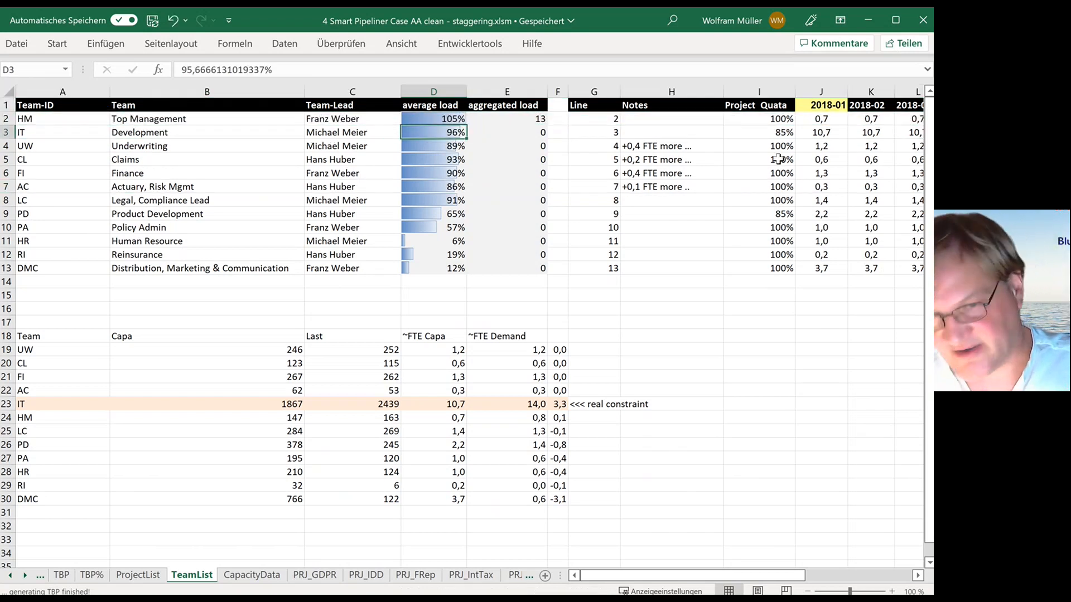
{"action": "key", "text": "Up"}
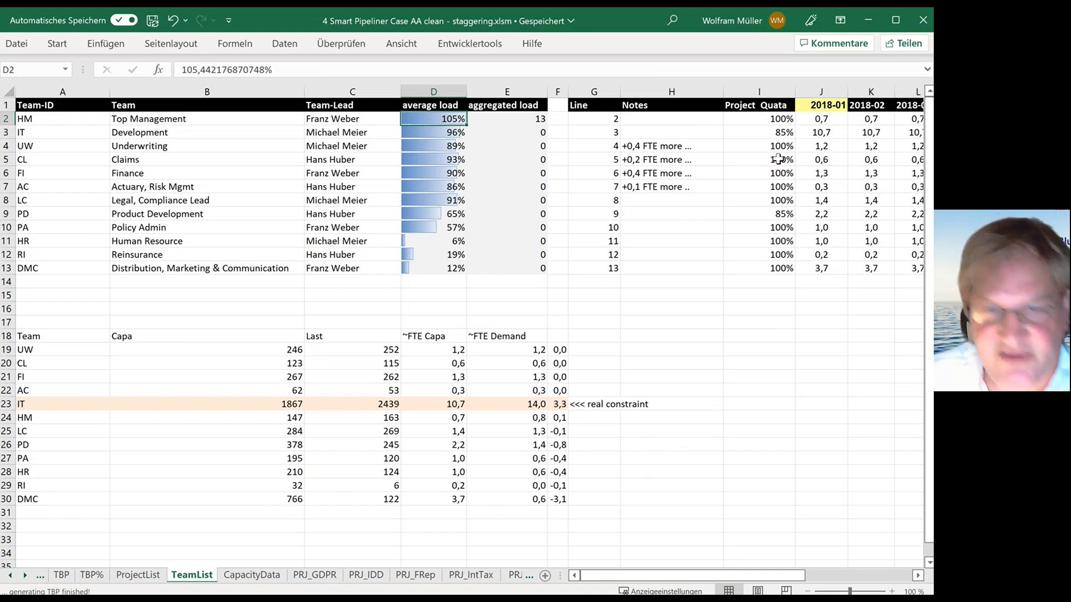
{"action": "key", "text": "Left"}
{"action": "key", "text": "Left"}
{"action": "key", "text": "Left"}
{"action": "key", "text": "Right"}
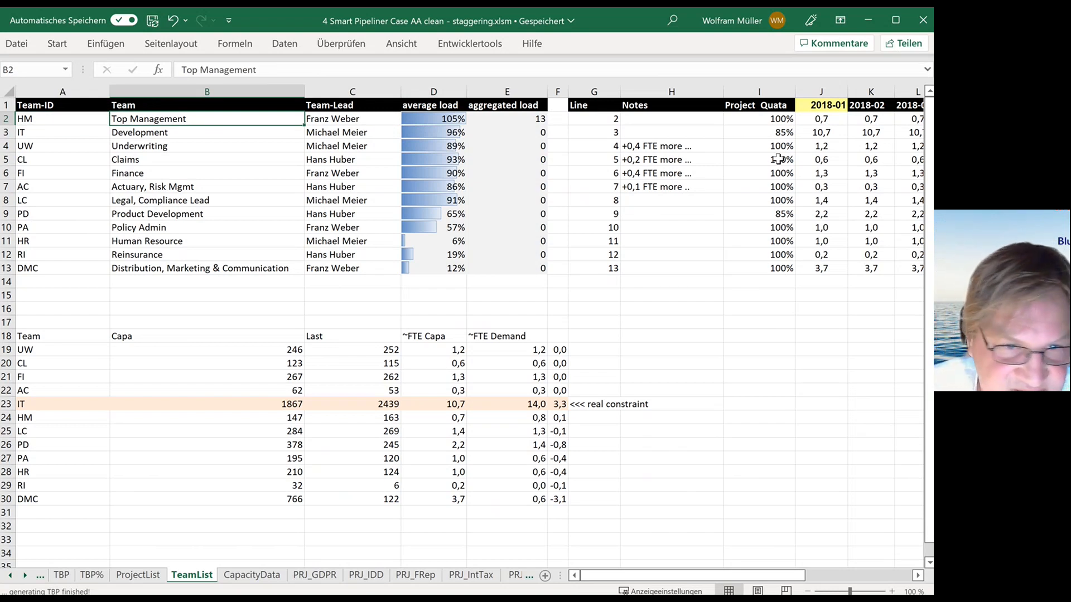
{"action": "key", "text": "Down"}
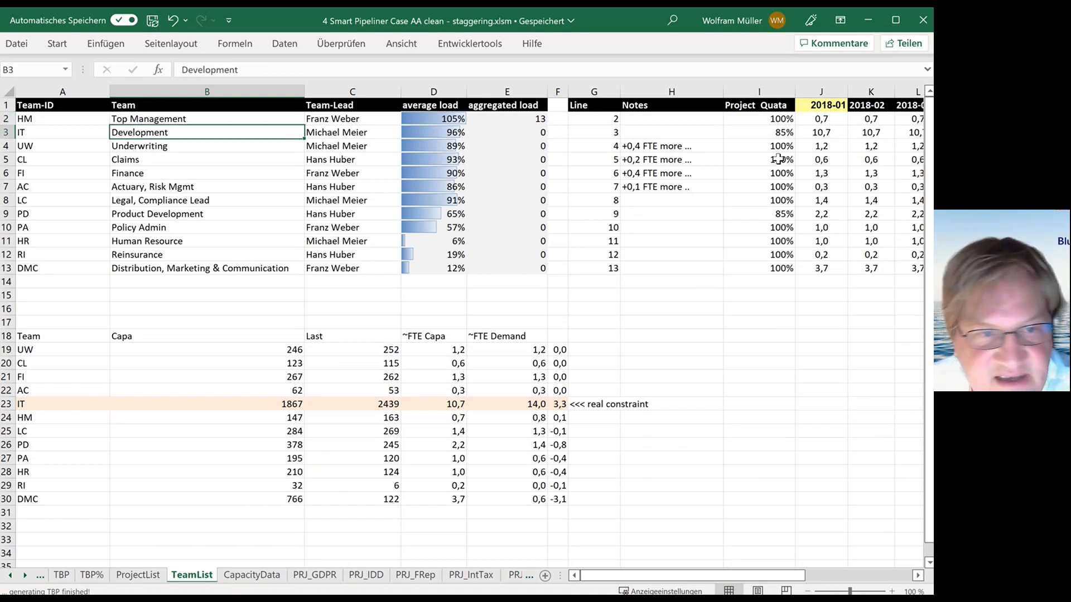
{"action": "key", "text": "Up"}
{"action": "key", "text": "Left"}
{"action": "key", "text": "Right"}
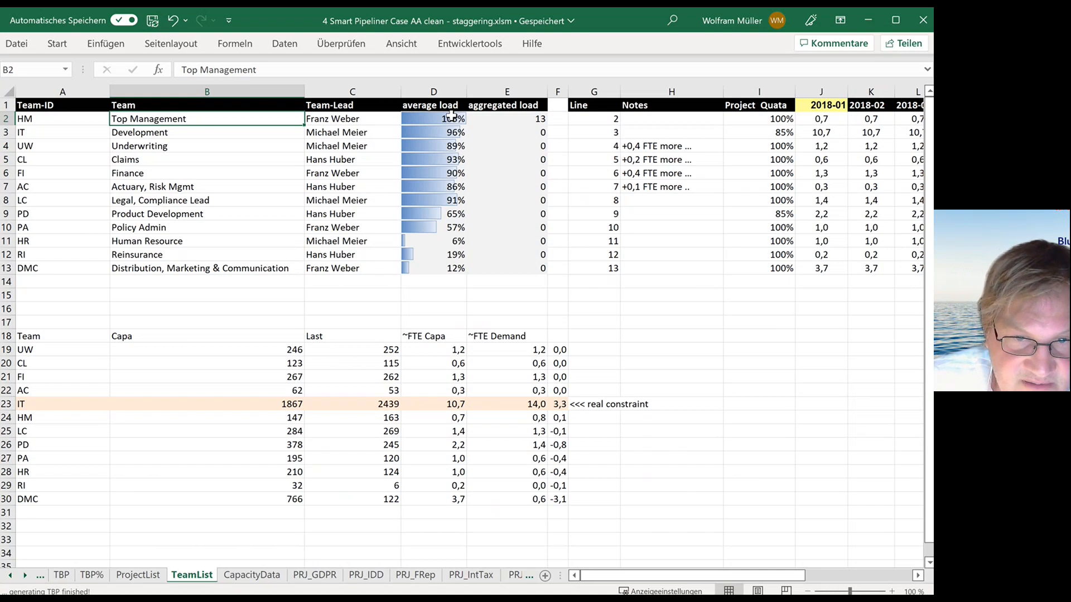
{"action": "left_click_drag", "start_coordinate": [452, 116], "coordinate": [434, 271]}
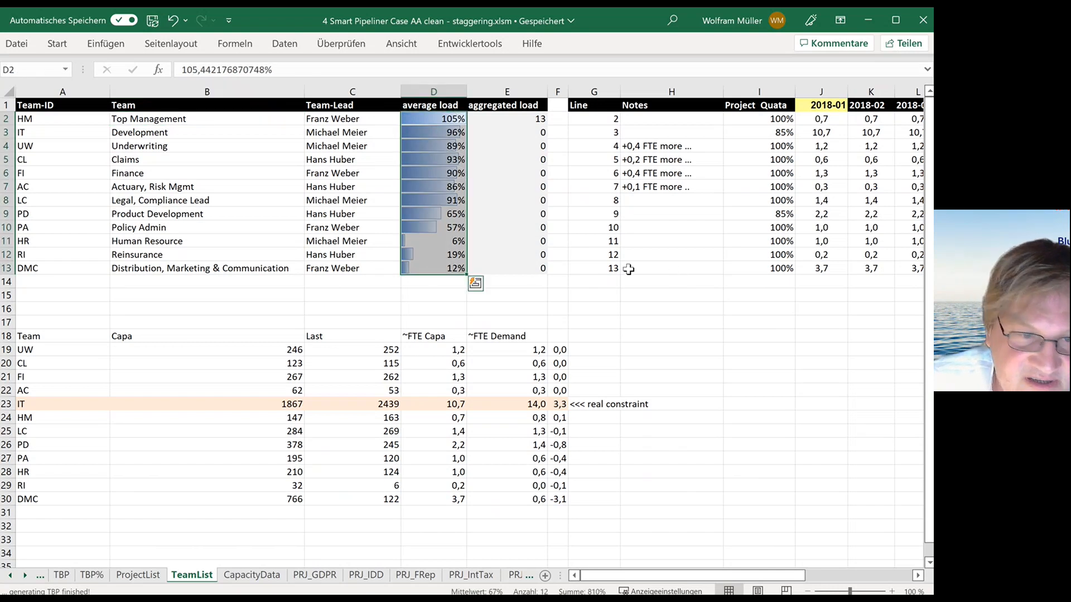
Step: Check the start months of Branchification xx, Integration of zz, WFPL_FF and mandatory revision in the ProjectList
{"action": "left_click", "coordinate": [135, 580]}
{"action": "scroll", "coordinate": [657, 302], "scroll_direction": "down", "scroll_amount": 4}
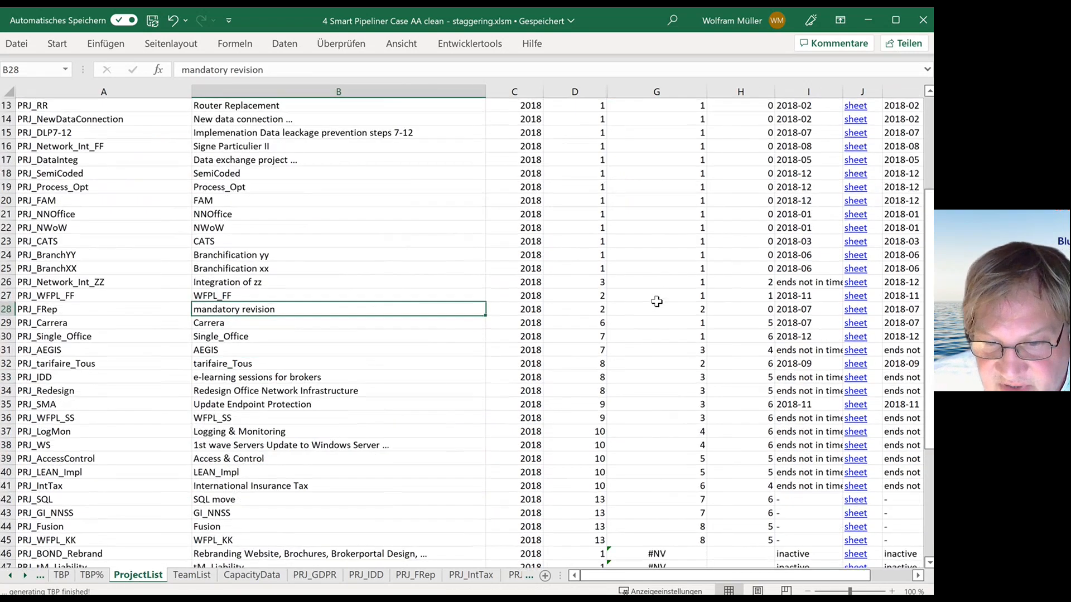
{"action": "scroll", "coordinate": [657, 301], "scroll_direction": "down", "scroll_amount": 1}
{"action": "left_click_drag", "start_coordinate": [584, 224], "coordinate": [596, 259]}
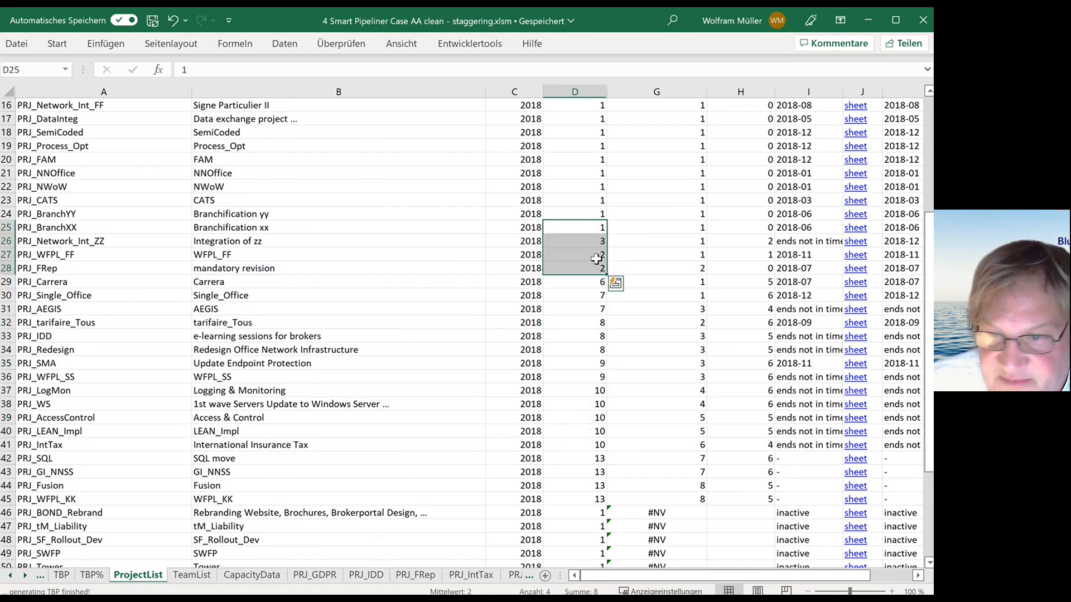
{"action": "scroll", "coordinate": [631, 267], "scroll_direction": "up", "scroll_amount": 5}
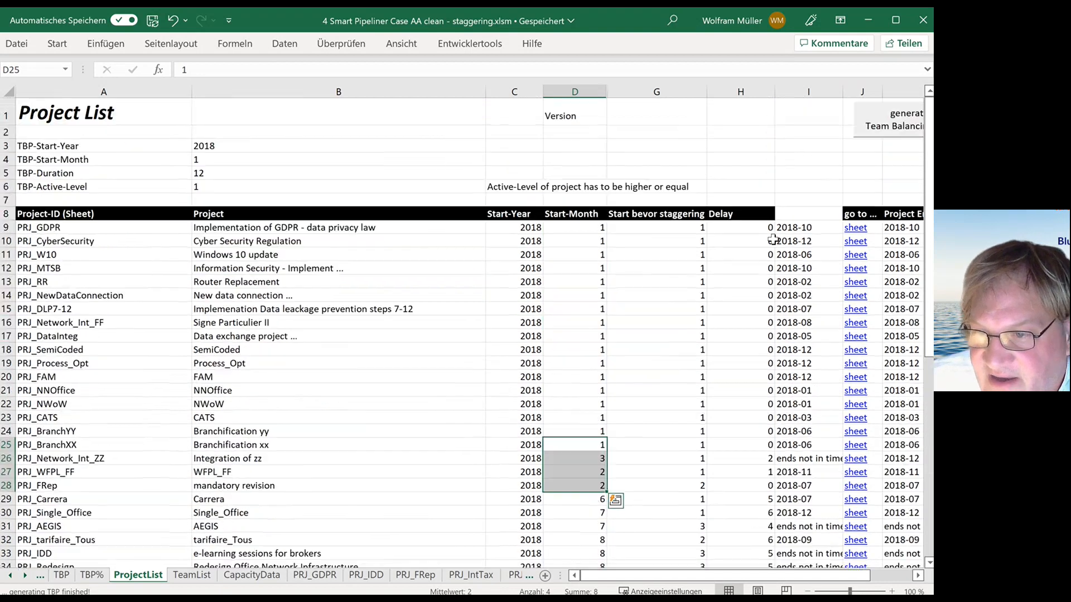
Step: Examine the Project End Mont values from the GDPR implementation down to the Data exchange project
{"action": "left_click", "coordinate": [892, 229]}
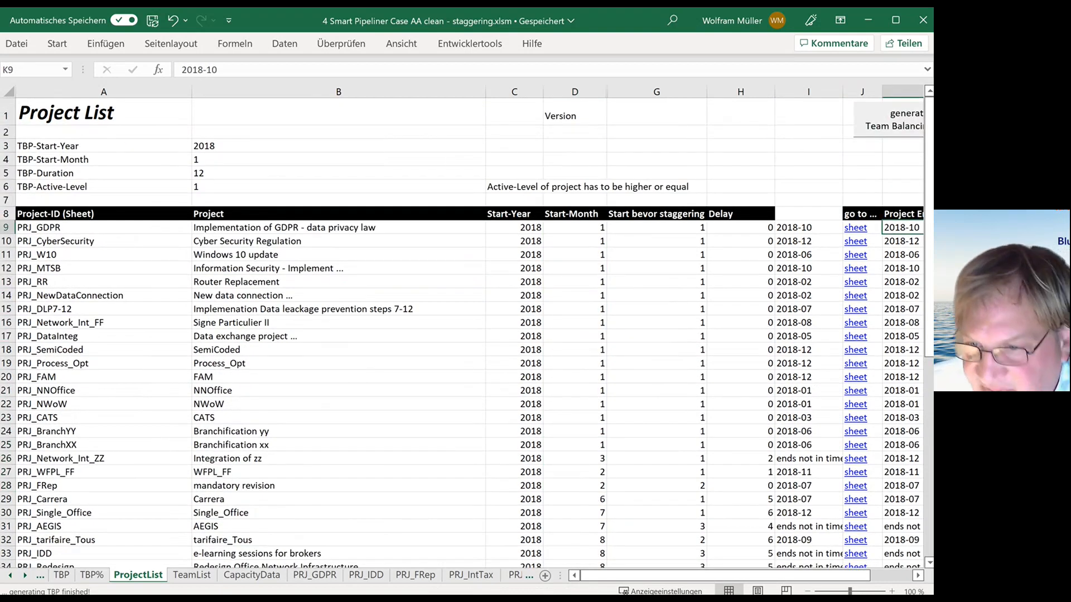
{"action": "key", "text": "Right"}
{"action": "key", "text": "Right"}
{"action": "key", "text": "Left"}
{"action": "key", "text": "Left"}
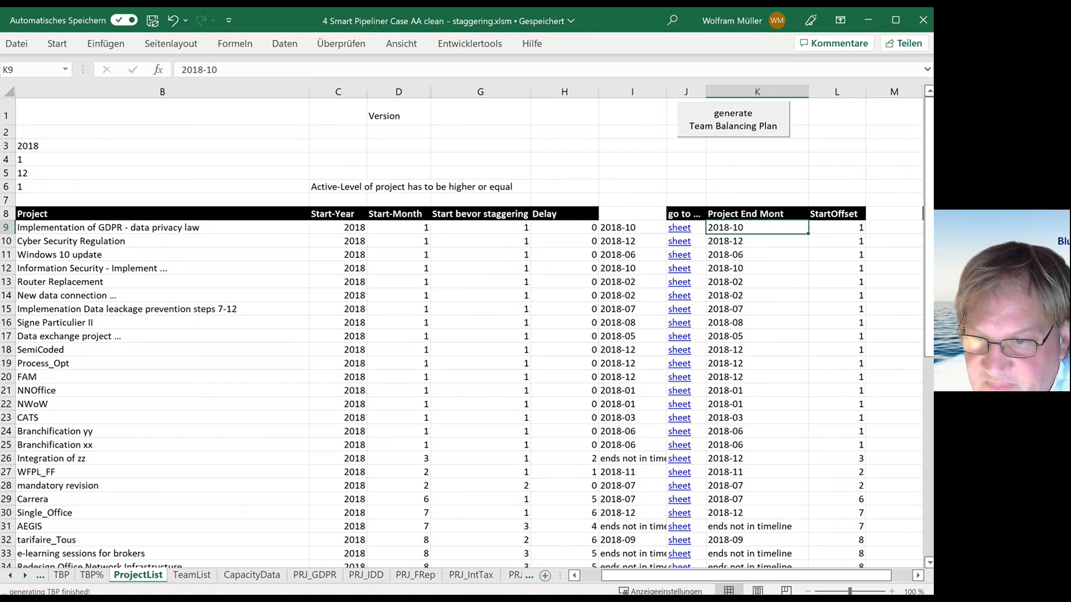
{"action": "key", "text": "Down"}
{"action": "key", "text": "Down"}
{"action": "key", "text": "Down"}
{"action": "key", "text": "Down"}
{"action": "key", "text": "Down"}
{"action": "key", "text": "Down"}
{"action": "key", "text": "Down"}
{"action": "key", "text": "Down"}
{"action": "key", "text": "Down"}
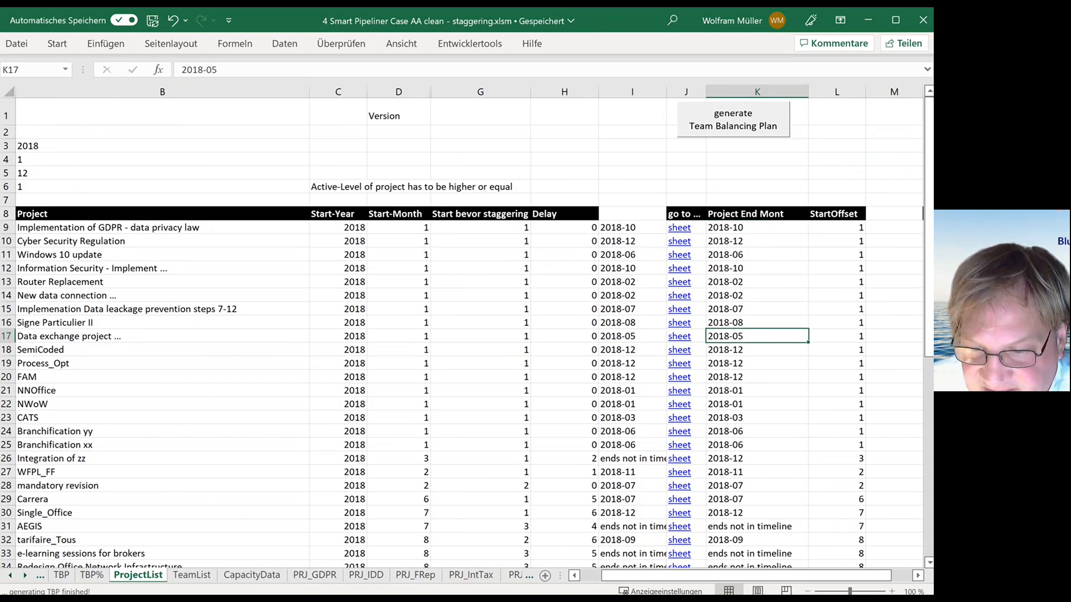
Step: Check the end months in the unlabelled column next to Delay, going back to the GDPR implementation row
{"action": "key", "text": "Left"}
{"action": "key", "text": "Left"}
{"action": "key", "text": "Up"}
{"action": "key", "text": "Up"}
{"action": "key", "text": "Up"}
{"action": "key", "text": "Up"}
{"action": "key", "text": "Up"}
{"action": "key", "text": "Up"}
{"action": "key", "text": "Up"}
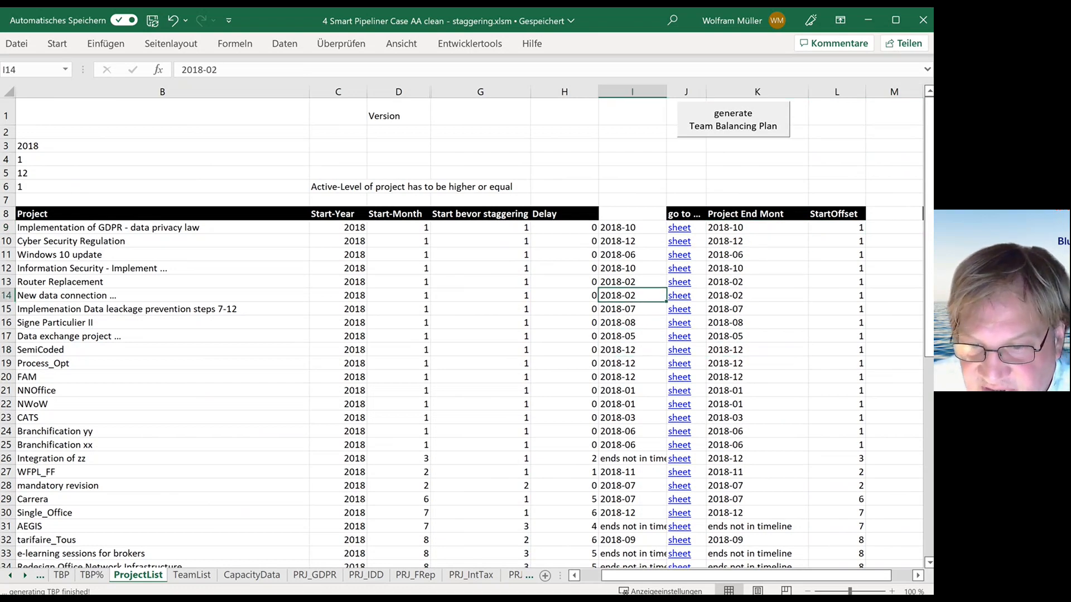
{"action": "key", "text": "Up"}
{"action": "key", "text": "Up"}
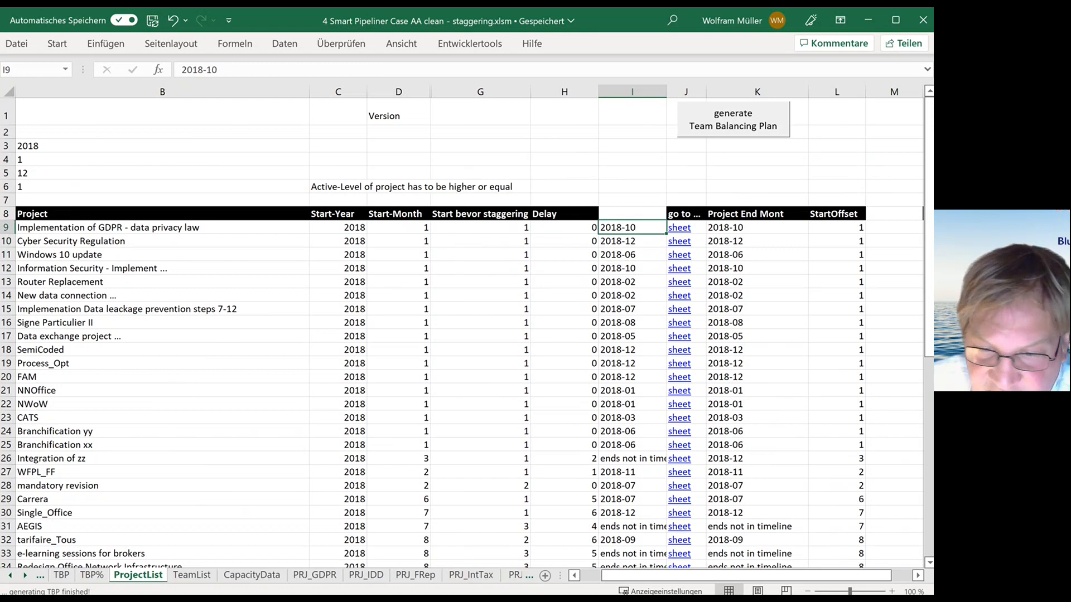
Step: Compare the Project End Mont values with the unlabelled end-month column, down to Integration of zz
{"action": "key", "text": "Right"}
{"action": "key", "text": "Right"}
{"action": "key", "text": "Down"}
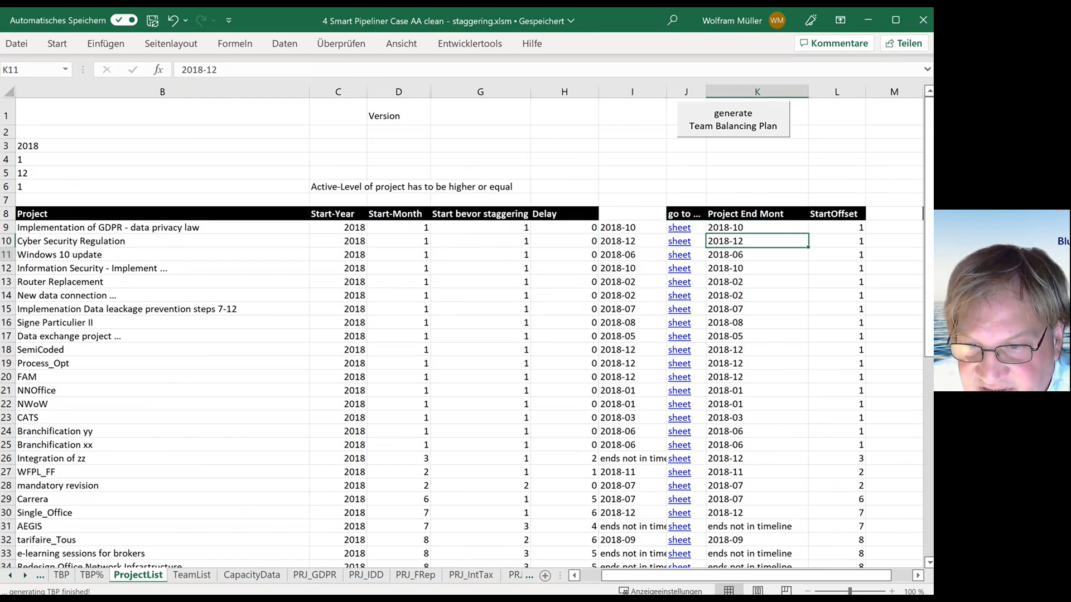
{"action": "key", "text": "Down"}
{"action": "key", "text": "Down"}
{"action": "key", "text": "Down"}
{"action": "key", "text": "Down"}
{"action": "key", "text": "Down"}
{"action": "key", "text": "Down"}
{"action": "key", "text": "Down"}
{"action": "key", "text": "Down"}
{"action": "key", "text": "Down"}
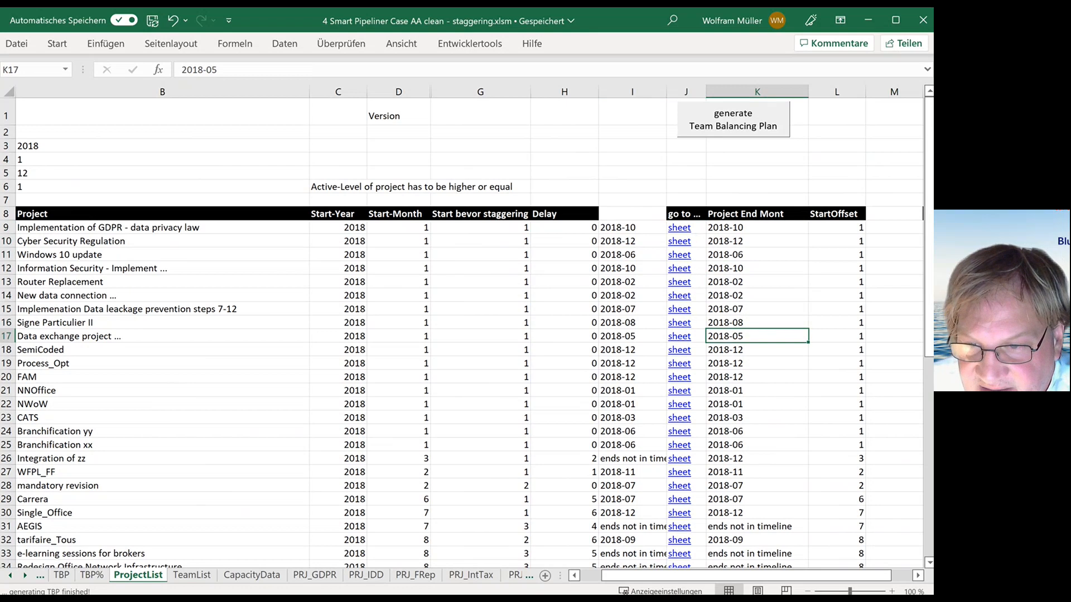
{"action": "key", "text": "Down"}
{"action": "key", "text": "Down"}
{"action": "key", "text": "Down"}
{"action": "key", "text": "Down"}
{"action": "key", "text": "Down"}
{"action": "key", "text": "Down"}
{"action": "key", "text": "Down"}
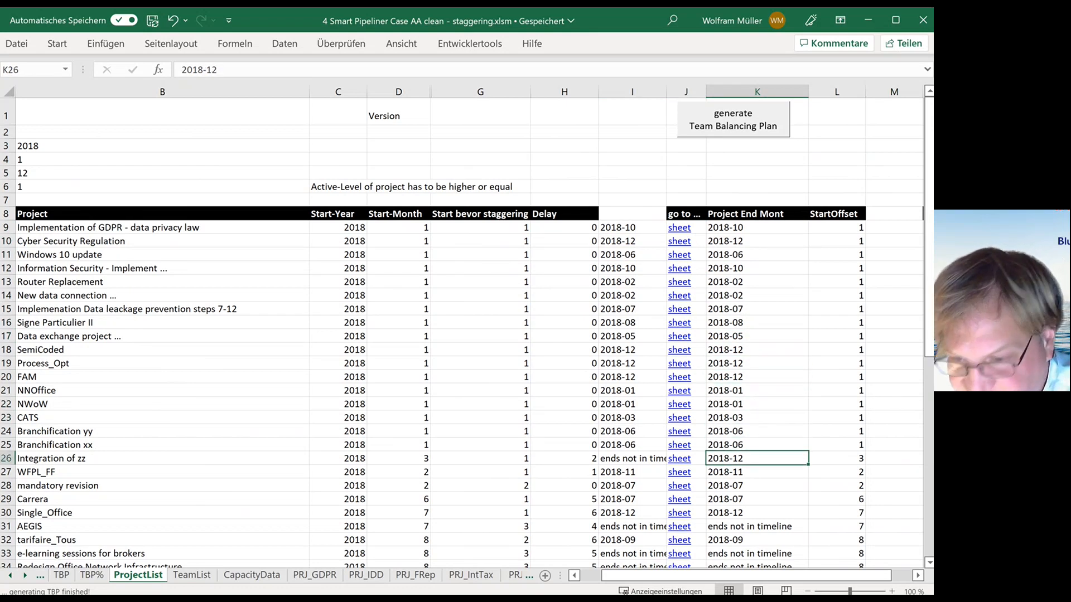
Step: Examine the Project End Mont values from Integration of zz down to LEAN_Impl
{"action": "key", "text": "Down"}
{"action": "key", "text": "Down"}
{"action": "key", "text": "Down"}
{"action": "key", "text": "Down"}
{"action": "key", "text": "Down"}
{"action": "key", "text": "Down"}
{"action": "key", "text": "Down"}
{"action": "key", "text": "Down"}
{"action": "key", "text": "Down"}
{"action": "key", "text": "Down"}
{"action": "key", "text": "Down"}
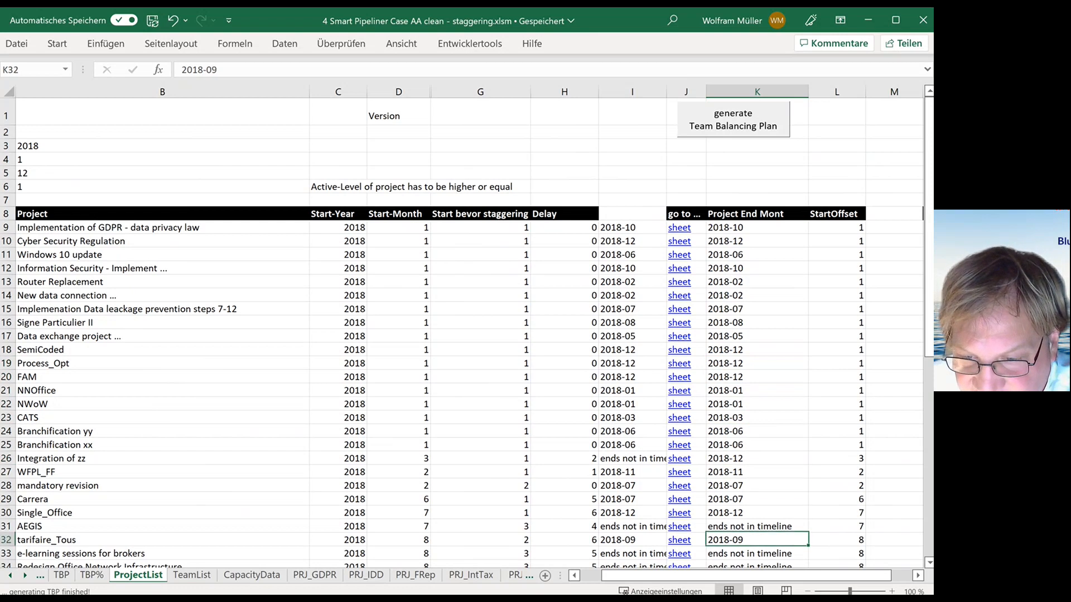
{"action": "key", "text": "Down"}
{"action": "key", "text": "Down"}
{"action": "key", "text": "Down"}
{"action": "key", "text": "Down"}
{"action": "key", "text": "Down"}
{"action": "key", "text": "Down"}
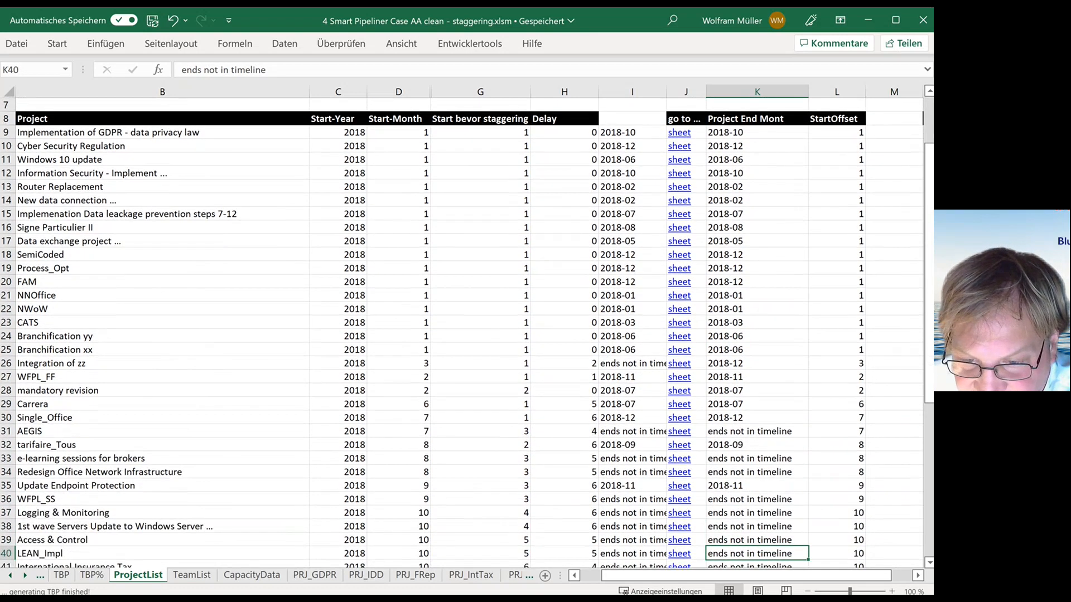
Step: Recheck the Project End Mont values from the lower projects back up to Integration of zz
{"action": "key", "text": "Up"}
{"action": "key", "text": "Up"}
{"action": "key", "text": "Up"}
{"action": "key", "text": "Up"}
{"action": "key", "text": "Up"}
{"action": "key", "text": "Up"}
{"action": "key", "text": "Up"}
{"action": "key", "text": "Up"}
{"action": "key", "text": "Up"}
{"action": "key", "text": "Up"}
{"action": "key", "text": "Up"}
{"action": "key", "text": "Up"}
{"action": "key", "text": "Up"}
{"action": "key", "text": "Up"}
{"action": "key", "text": "Up"}
{"action": "key", "text": "Up"}
{"action": "key", "text": "Up"}
{"action": "key", "text": "Up"}
{"action": "key", "text": "Up"}
{"action": "key", "text": "Up"}
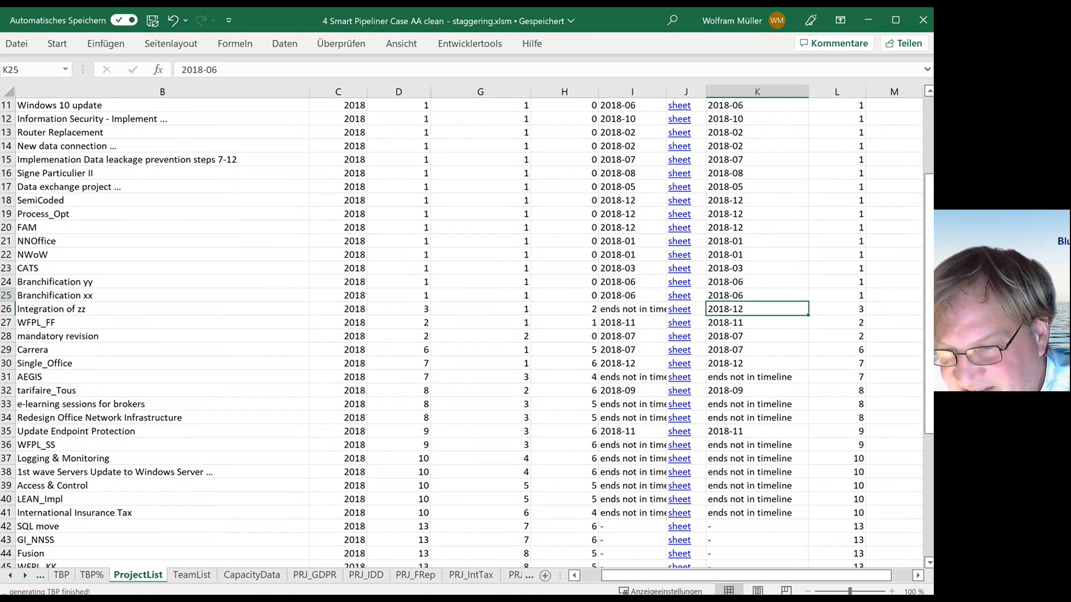
Step: Review the Project End Mont values below Integration of zz once more, going back up to the start of the sheet
{"action": "key", "text": "Down"}
{"action": "key", "text": "Down"}
{"action": "key", "text": "Down"}
{"action": "key", "text": "Down"}
{"action": "key", "text": "Down"}
{"action": "key", "text": "Down"}
{"action": "key", "text": "Down"}
{"action": "key", "text": "Down"}
{"action": "key", "text": "Down"}
{"action": "key", "text": "Down"}
{"action": "key", "text": "Down"}
{"action": "key", "text": "Down"}
{"action": "key", "text": "Down"}
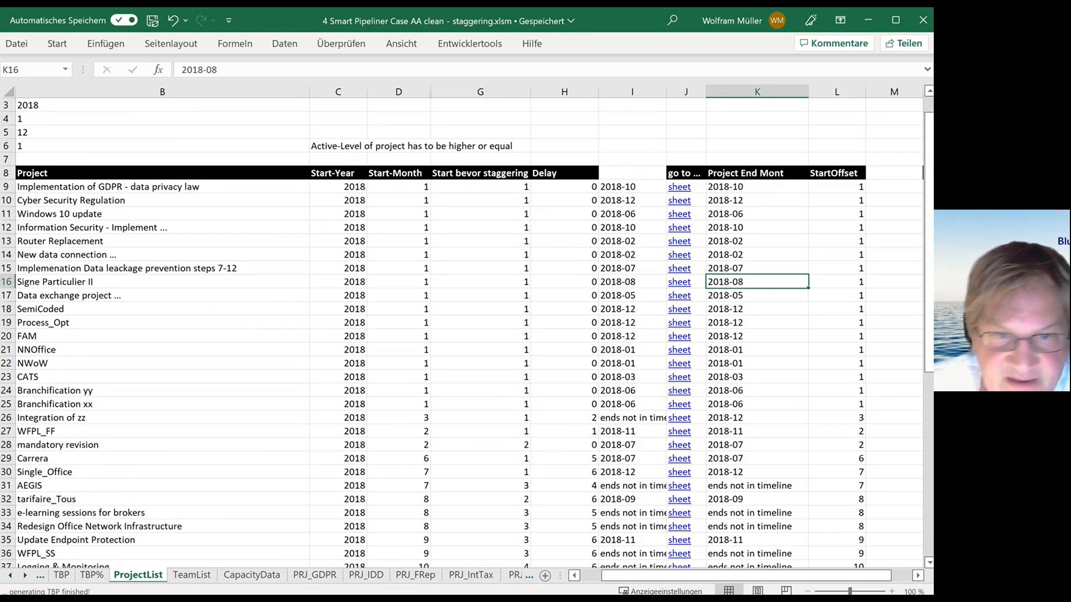
{"action": "key", "text": "Up"}
{"action": "key", "text": "Up"}
{"action": "key", "text": "Up"}
{"action": "key", "text": "Up"}
{"action": "key", "text": "Up"}
{"action": "key", "text": "Up"}
{"action": "key", "text": "Up"}
{"action": "key", "text": "Up"}
{"action": "key", "text": "Up"}
{"action": "key", "text": "Up"}
{"action": "key", "text": "Up"}
{"action": "key", "text": "Up"}
{"action": "key", "text": "Up"}
{"action": "key", "text": "Up"}
{"action": "key", "text": "Up"}
Step: Look at the before-staggering start-month list beside the project table, returning to the first columns of the ProjectList
{"action": "key", "text": "Right"}
{"action": "key", "text": "Right"}
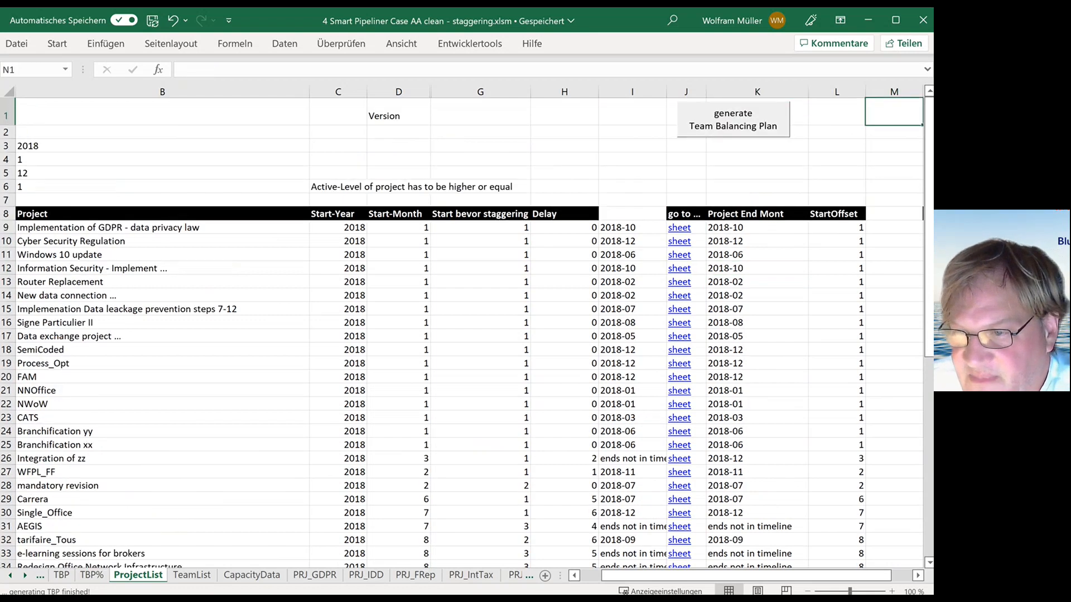
{"action": "key", "text": "Left"}
{"action": "key", "text": "Left"}
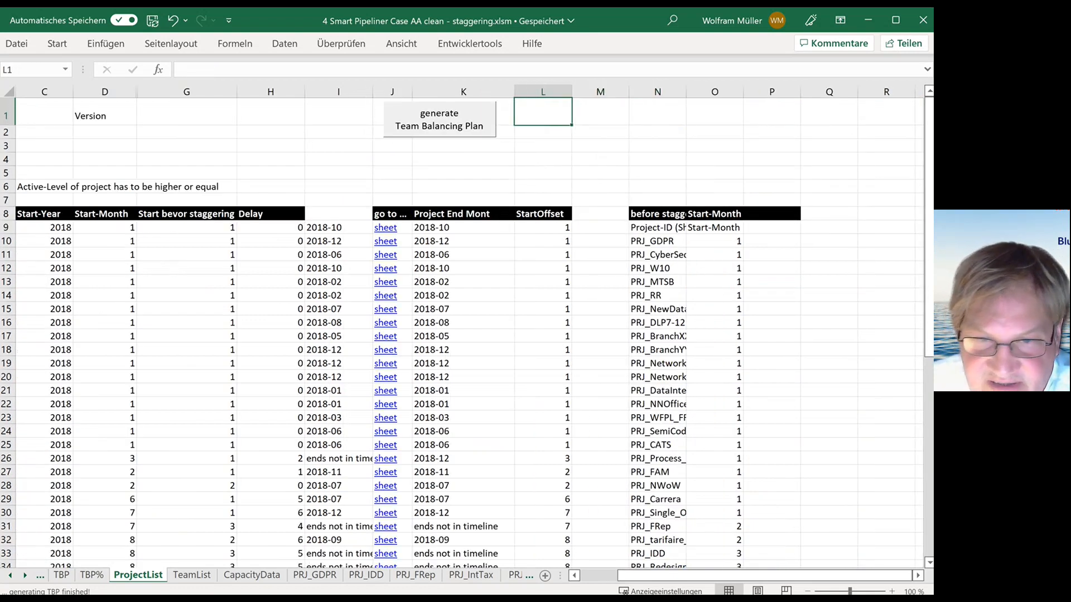
{"action": "key", "text": "Left"}
{"action": "key", "text": "Left"}
{"action": "key", "text": "Left"}
{"action": "key", "text": "Left"}
{"action": "key", "text": "Left"}
{"action": "key", "text": "Left"}
{"action": "key", "text": "Left"}
{"action": "key", "text": "Left"}
{"action": "key", "text": "Left"}
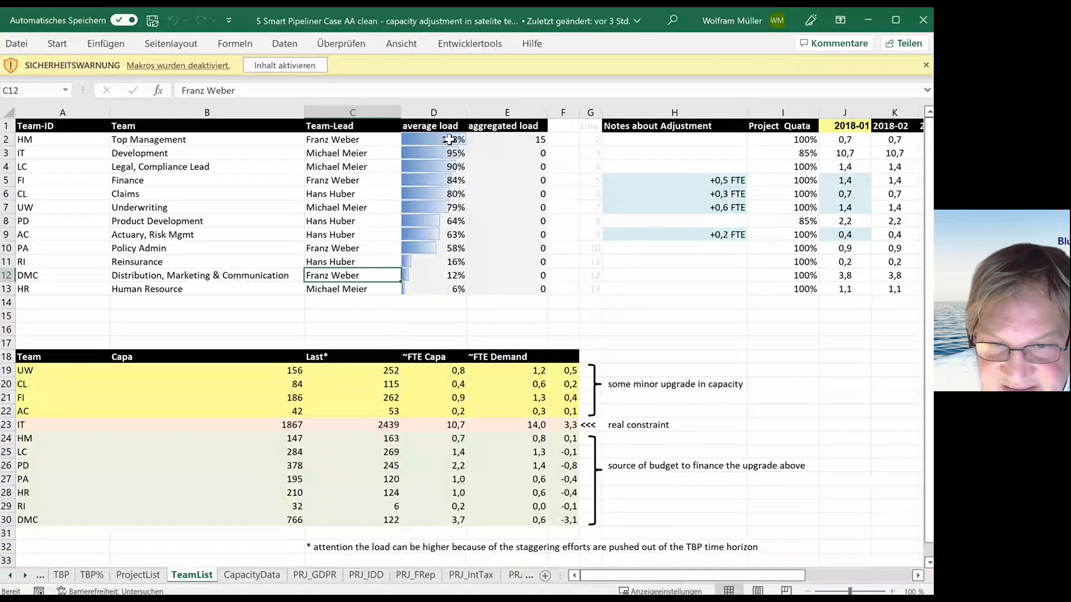
Step: Examine the average load of all teams in the capacity adjustment workbook's TeamList, especially Top Management, Development and Legal, Compliance Lead
{"action": "left_click_drag", "start_coordinate": [435, 140], "coordinate": [442, 287]}
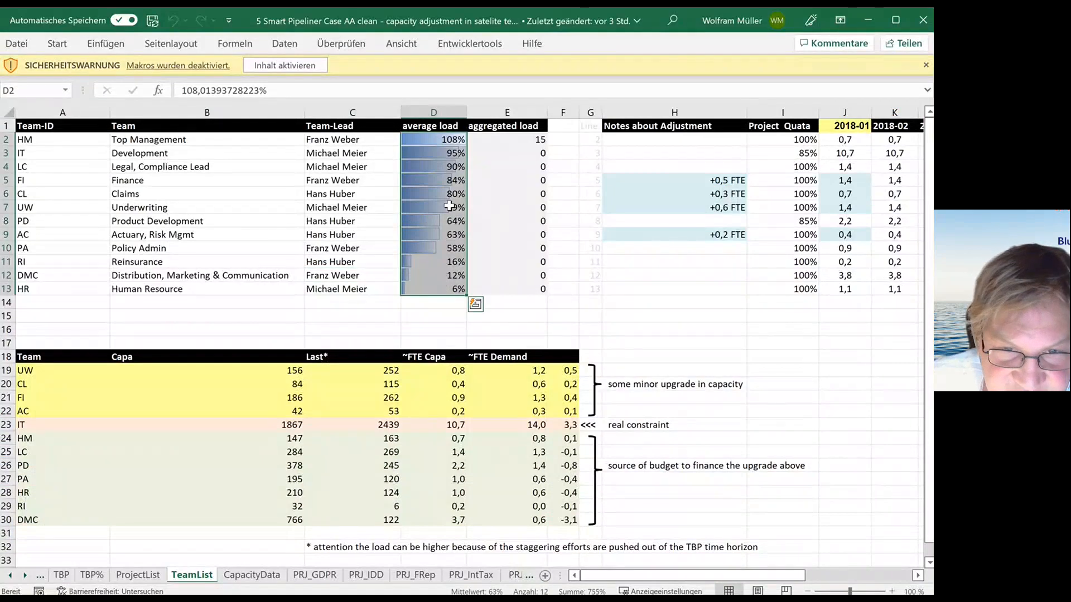
{"action": "left_click", "coordinate": [452, 143]}
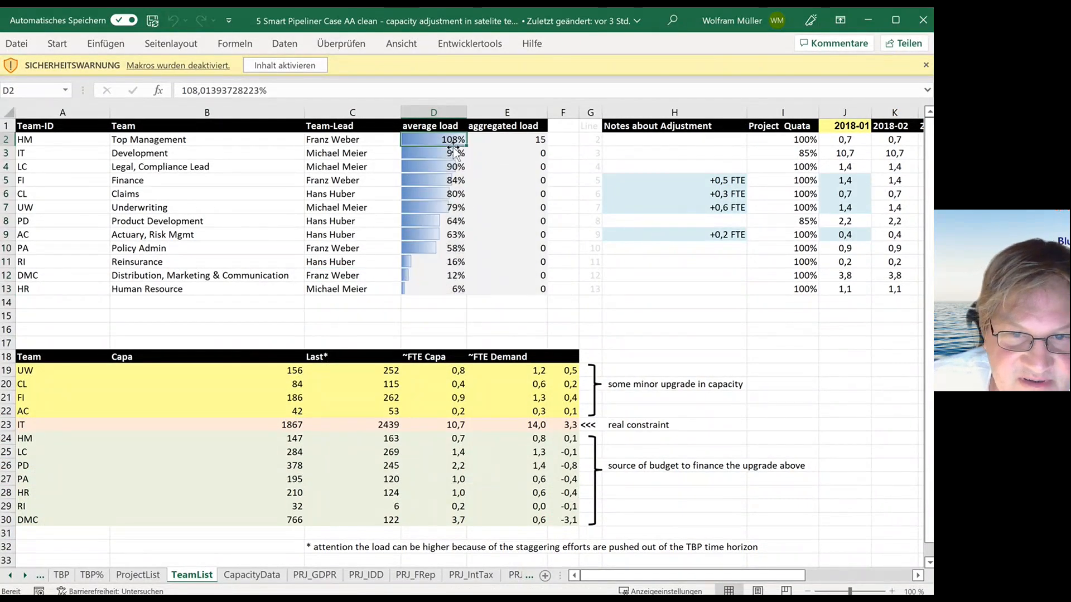
{"action": "left_click", "coordinate": [453, 152]}
{"action": "left_click", "coordinate": [454, 164]}
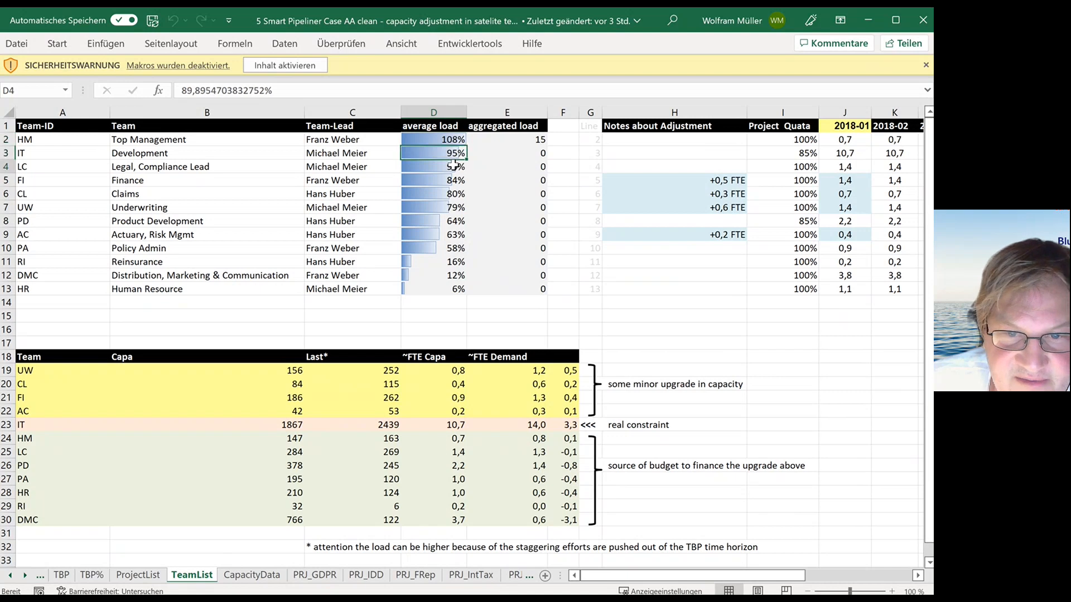
Step: Open the capacity adjustment workbook's ProjectList and look through the project rows and end months down to Fusion
{"action": "left_click", "coordinate": [149, 575]}
{"action": "left_click", "coordinate": [781, 384]}
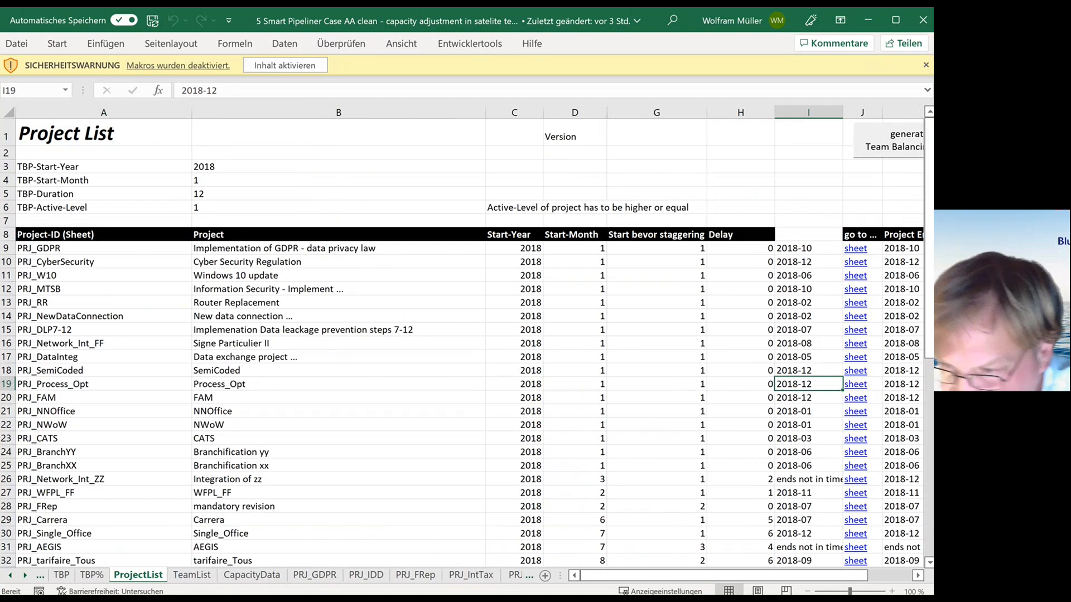
{"action": "key", "text": "Right"}
{"action": "key", "text": "Right"}
{"action": "key", "text": "Right"}
{"action": "key", "text": "Right"}
{"action": "key", "text": "Down"}
{"action": "key", "text": "Down"}
{"action": "key", "text": "Down"}
{"action": "key", "text": "Down"}
{"action": "key", "text": "Down"}
{"action": "key", "text": "Down"}
{"action": "key", "text": "Down"}
{"action": "key", "text": "Down"}
{"action": "key", "text": "Down"}
{"action": "key", "text": "Down"}
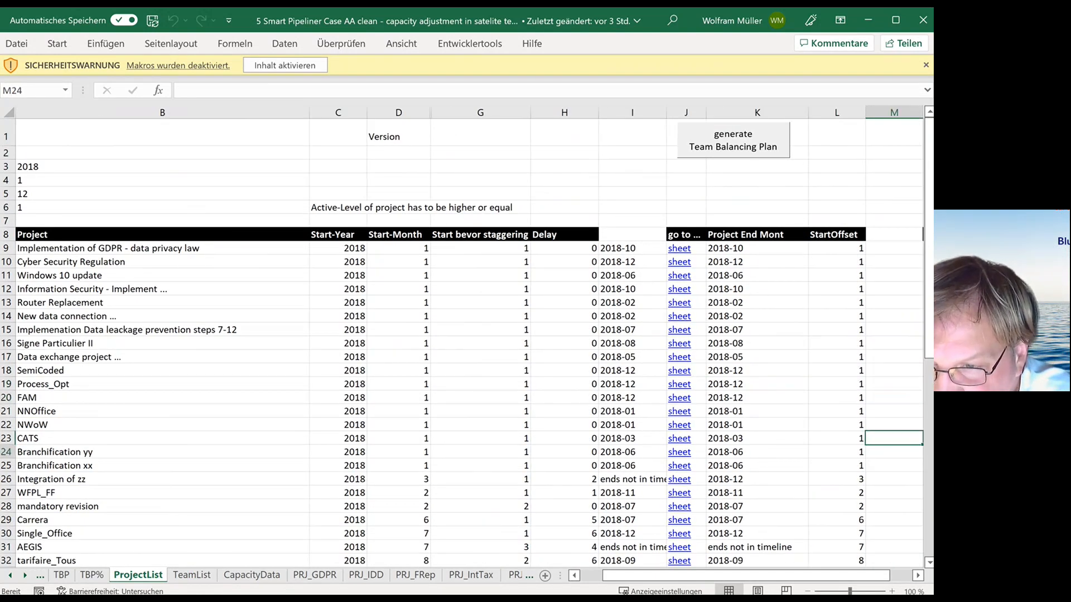
{"action": "key", "text": "Down"}
{"action": "key", "text": "Down"}
{"action": "key", "text": "Down"}
{"action": "key", "text": "Down"}
{"action": "key", "text": "Down"}
{"action": "key", "text": "Down"}
{"action": "key", "text": "Down"}
{"action": "key", "text": "Down"}
{"action": "key", "text": "Down"}
{"action": "key", "text": "Down"}
{"action": "key", "text": "Down"}
{"action": "key", "text": "Down"}
{"action": "key", "text": "Down"}
{"action": "key", "text": "Down"}
{"action": "key", "text": "Down"}
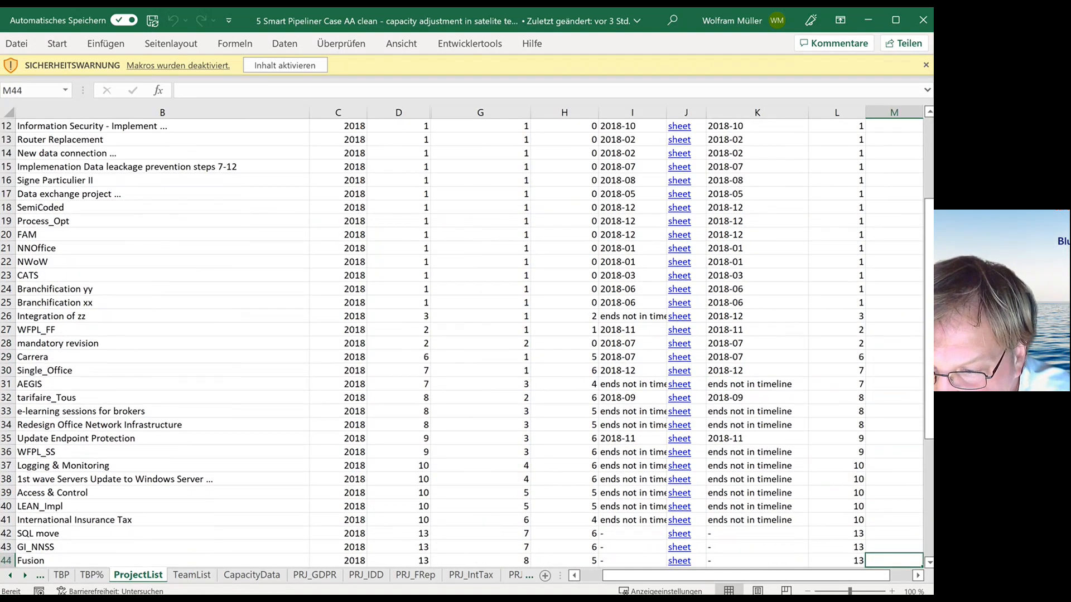
Step: Check the StartOffset values from the SQL move project upwards to the first projects
{"action": "key", "text": "Up"}
{"action": "key", "text": "Up"}
{"action": "key", "text": "Left"}
{"action": "key", "text": "Up"}
{"action": "key", "text": "Up"}
{"action": "key", "text": "Up"}
{"action": "key", "text": "Up"}
{"action": "key", "text": "Up"}
{"action": "key", "text": "Up"}
{"action": "key", "text": "Up"}
{"action": "key", "text": "Up"}
{"action": "key", "text": "Up"}
{"action": "key", "text": "Up"}
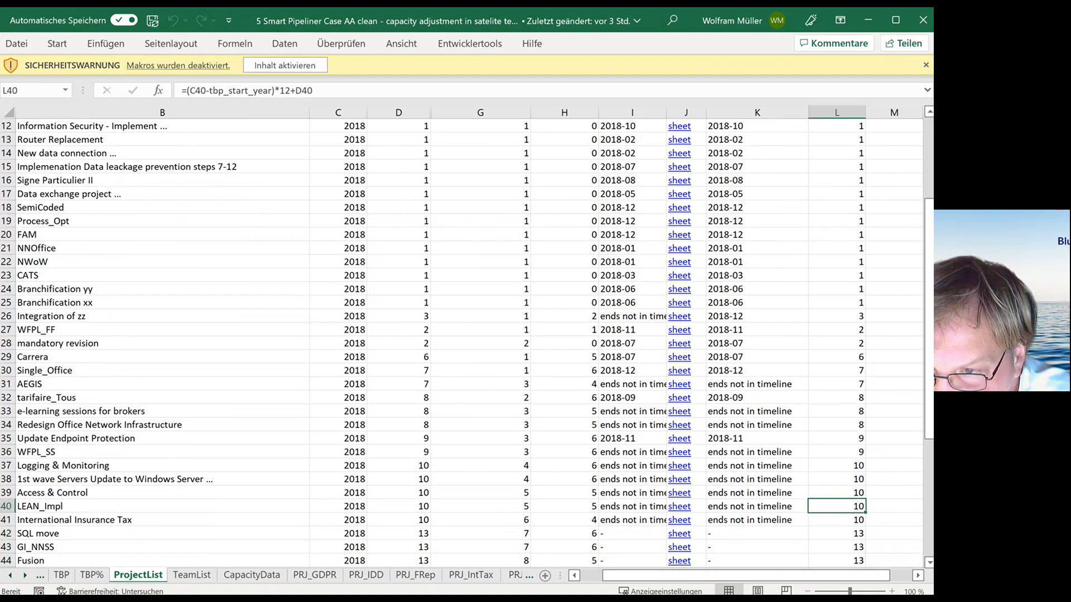
{"action": "key", "text": "Up"}
{"action": "key", "text": "Up"}
{"action": "key", "text": "Up"}
{"action": "key", "text": "Up"}
{"action": "key", "text": "Up"}
{"action": "key", "text": "Up"}
{"action": "key", "text": "Up"}
{"action": "key", "text": "Up"}
{"action": "key", "text": "Up"}
{"action": "key", "text": "Up"}
{"action": "key", "text": "Up"}
{"action": "key", "text": "Up"}
{"action": "key", "text": "Up"}
{"action": "key", "text": "Up"}
{"action": "key", "text": "Up"}
{"action": "key", "text": "Up"}
{"action": "key", "text": "Up"}
{"action": "key", "text": "Up"}
{"action": "key", "text": "Up"}
{"action": "key", "text": "Up"}
Step: Check the StartOffset values from Router Replacement down to Integration of zz
{"action": "key", "text": "Down"}
{"action": "key", "text": "Down"}
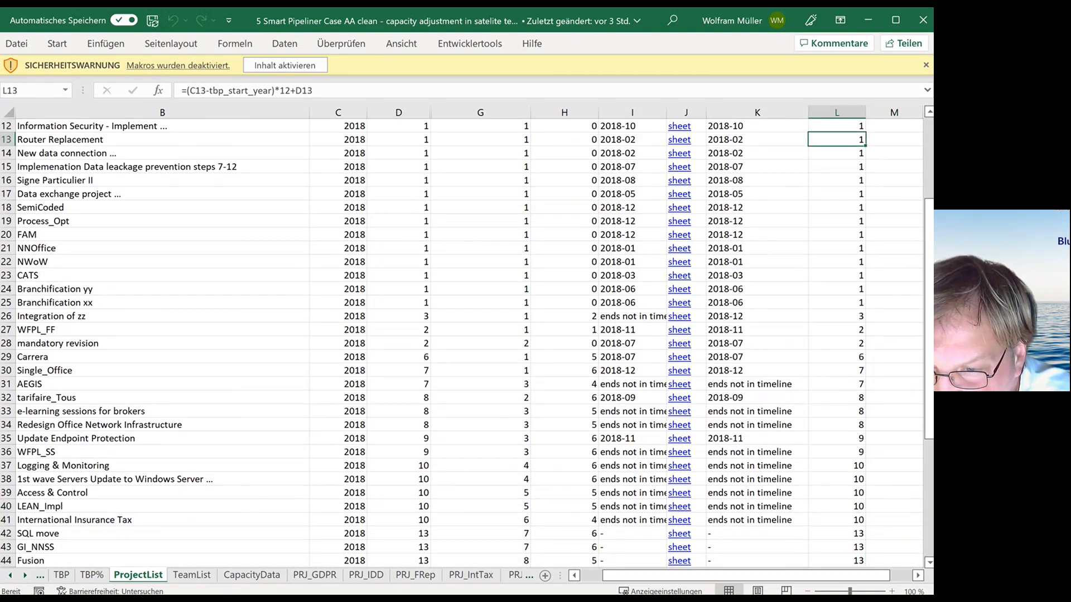
{"action": "key", "text": "Down"}
{"action": "key", "text": "Down"}
{"action": "key", "text": "Down"}
{"action": "key", "text": "Down"}
{"action": "key", "text": "Down"}
{"action": "key", "text": "Down"}
{"action": "key", "text": "Down"}
{"action": "key", "text": "Down"}
{"action": "key", "text": "Down"}
{"action": "key", "text": "Down"}
{"action": "key", "text": "Down"}
{"action": "key", "text": "Down"}
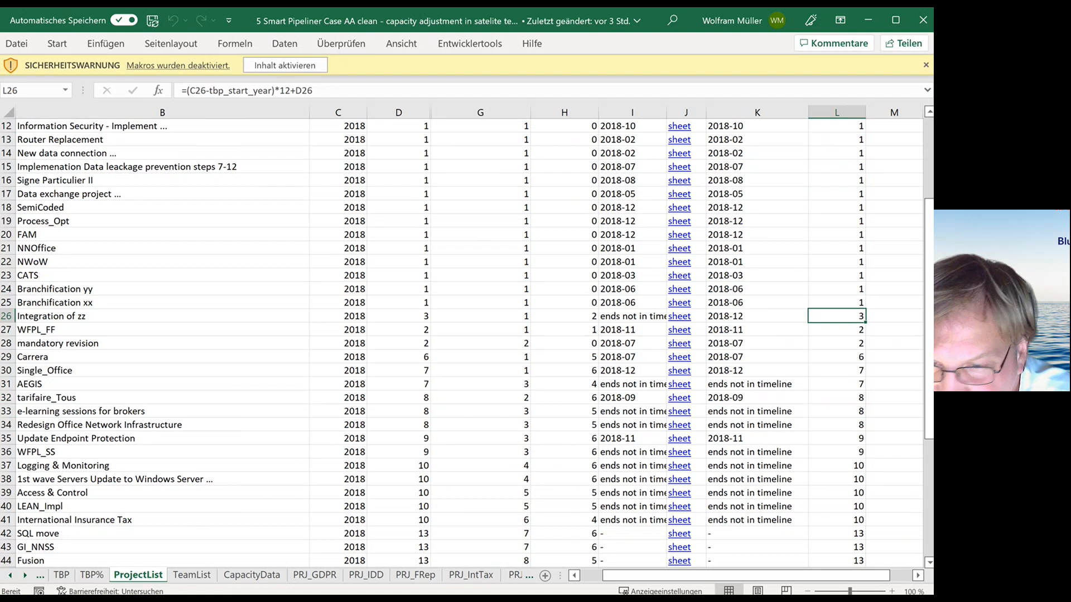
Step: Check the Delay values in the ProjectList from Branchification xx upwards to Implementation of GDPR - data privacy law
{"action": "key", "text": "Left"}
{"action": "key", "text": "Up"}
{"action": "key", "text": "Up"}
{"action": "key", "text": "Left"}
{"action": "key", "text": "Left"}
{"action": "key", "text": "Left"}
{"action": "key", "text": "Left"}
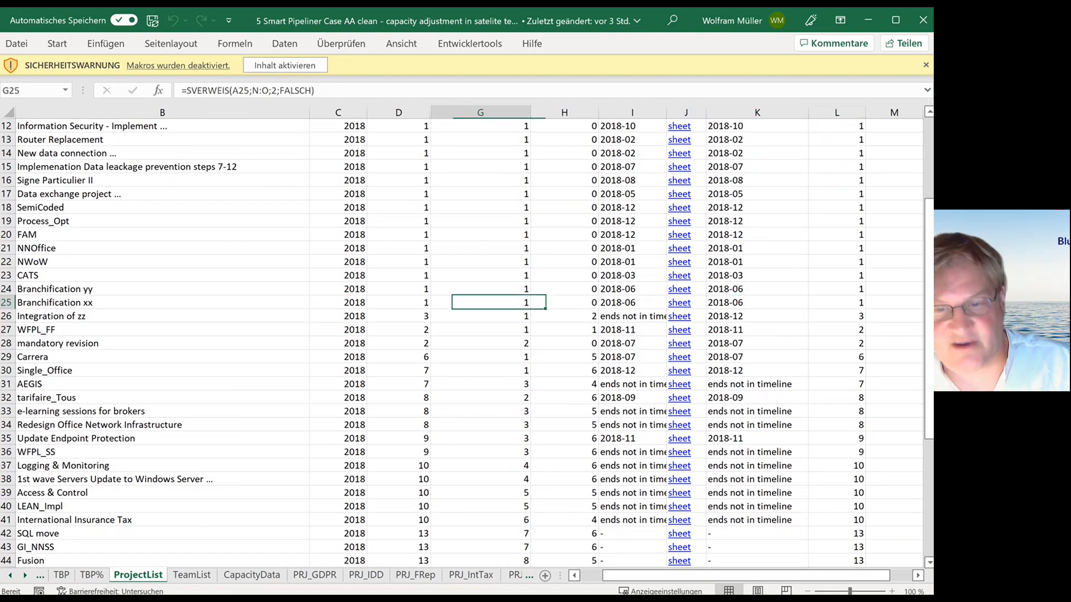
{"action": "key", "text": "Right"}
{"action": "key", "text": "Up"}
{"action": "key", "text": "Up"}
{"action": "key", "text": "Up"}
{"action": "key", "text": "Up"}
{"action": "key", "text": "Up"}
{"action": "key", "text": "Up"}
{"action": "key", "text": "Up"}
{"action": "key", "text": "Up"}
{"action": "key", "text": "Up"}
{"action": "key", "text": "Up"}
{"action": "key", "text": "Up"}
{"action": "key", "text": "Up"}
{"action": "key", "text": "Up"}
{"action": "key", "text": "Up"}
{"action": "key", "text": "Up"}
{"action": "key", "text": "Up"}
{"action": "key", "text": "Up"}
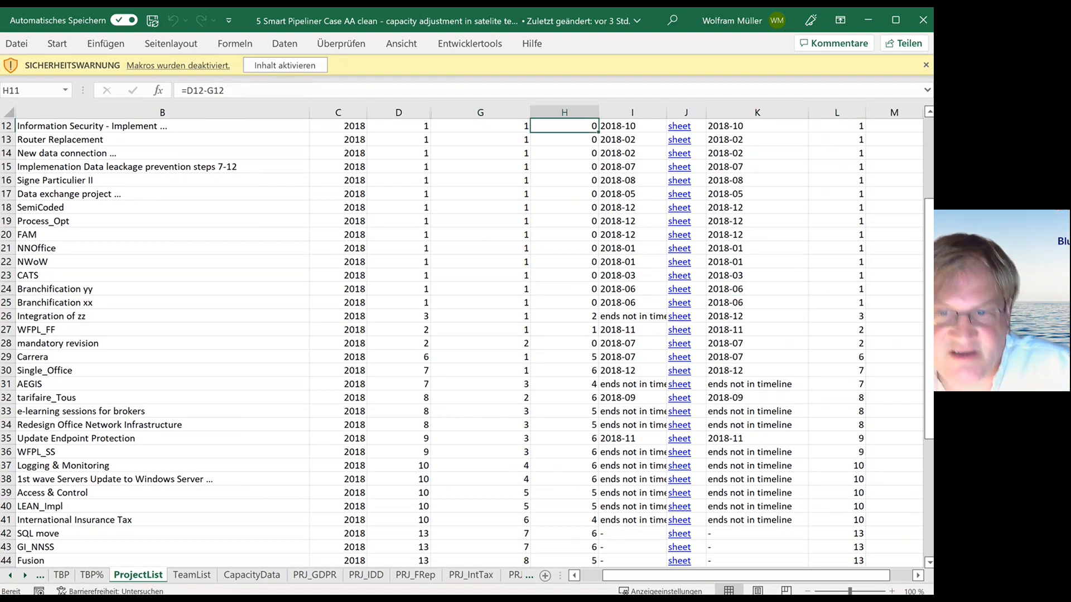
{"action": "key", "text": "Down"}
{"action": "key", "text": "Down"}
{"action": "key", "text": "Up"}
{"action": "key", "text": "Down"}
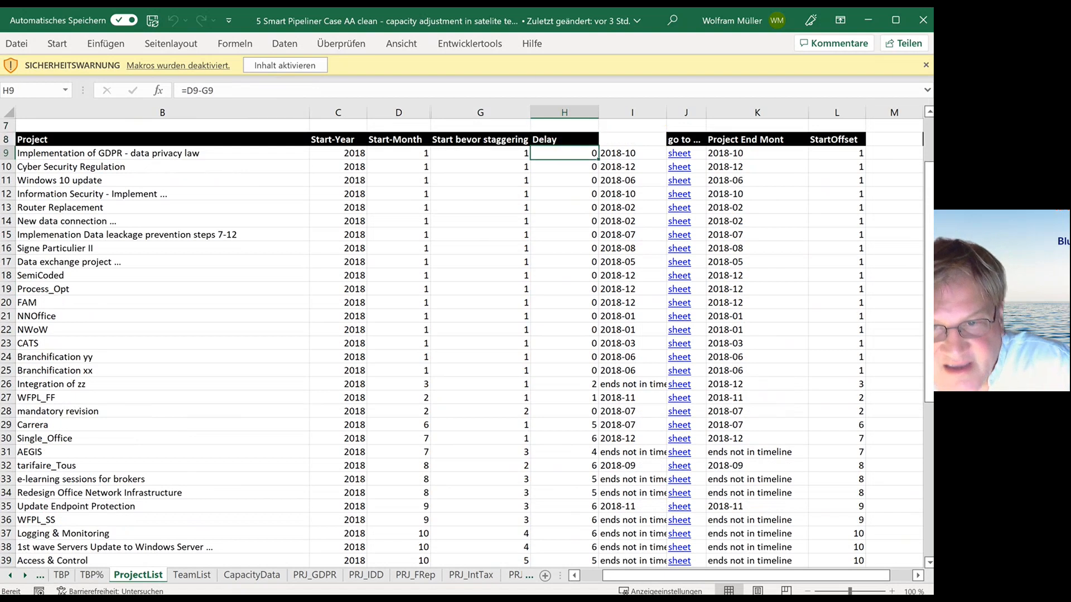
Step: Examine the Delay values of all projects from Implementation of GDPR - data privacy law down to Fusion
{"action": "key", "text": "Down"}
{"action": "key", "text": "Down"}
{"action": "key", "text": "Down"}
{"action": "key", "text": "Down"}
{"action": "key", "text": "Down"}
{"action": "key", "text": "Down"}
{"action": "key", "text": "Down"}
{"action": "key", "text": "Down"}
{"action": "key", "text": "Down"}
{"action": "key", "text": "Down"}
{"action": "key", "text": "Down"}
{"action": "key", "text": "Down"}
{"action": "key", "text": "Down"}
{"action": "key", "text": "Down"}
{"action": "key", "text": "Down"}
{"action": "key", "text": "Down"}
{"action": "key", "text": "Down"}
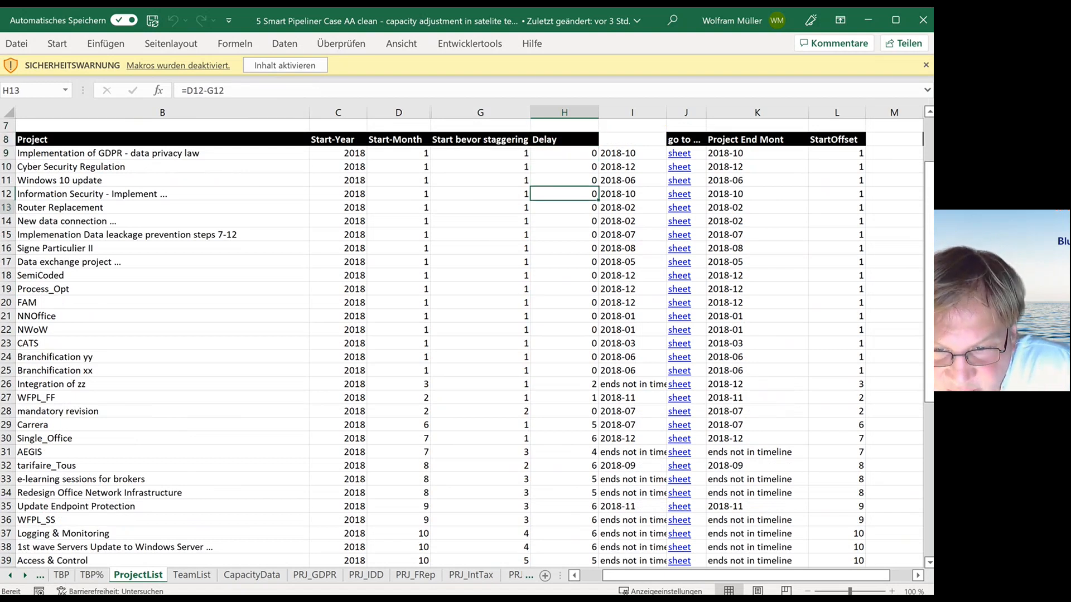
{"action": "key", "text": "Down"}
{"action": "key", "text": "Down"}
{"action": "key", "text": "Down"}
{"action": "key", "text": "Down"}
{"action": "key", "text": "Down"}
{"action": "key", "text": "Down"}
{"action": "key", "text": "Down"}
{"action": "key", "text": "Down"}
{"action": "key", "text": "Down"}
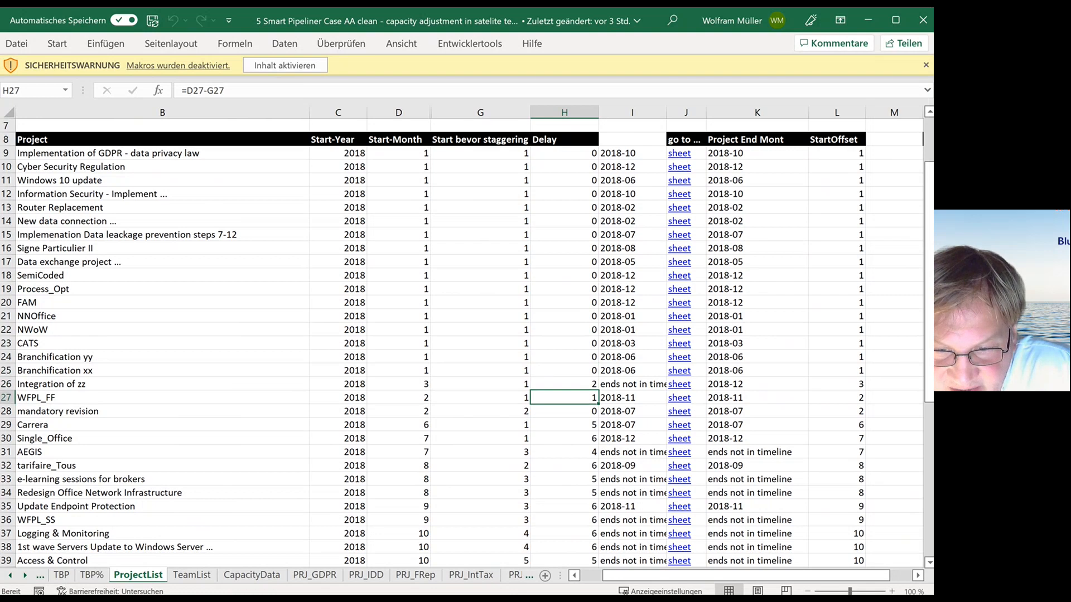
{"action": "key", "text": "Down"}
{"action": "key", "text": "Down"}
{"action": "key", "text": "Down"}
{"action": "key", "text": "Down"}
{"action": "key", "text": "Down"}
{"action": "key", "text": "Down"}
{"action": "key", "text": "Down"}
{"action": "key", "text": "Down"}
{"action": "key", "text": "Down"}
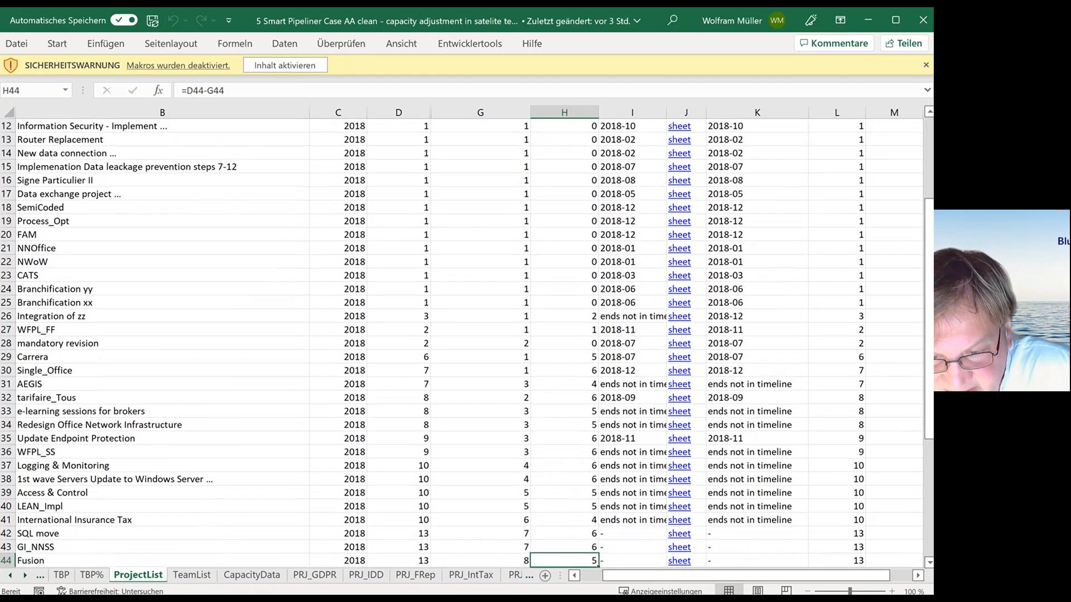
Step: Review the Delay values again from Fusion upwards past Integration of zz to the start of the ProjectList
{"action": "key", "text": "Up"}
{"action": "key", "text": "Up"}
{"action": "key", "text": "Up"}
{"action": "key", "text": "Up"}
{"action": "key", "text": "Up"}
{"action": "key", "text": "Up"}
{"action": "key", "text": "Up"}
{"action": "key", "text": "Up"}
{"action": "key", "text": "Up"}
{"action": "key", "text": "Up"}
{"action": "key", "text": "Up"}
{"action": "key", "text": "Up"}
{"action": "key", "text": "Up"}
{"action": "key", "text": "Up"}
{"action": "key", "text": "Up"}
{"action": "key", "text": "Up"}
{"action": "key", "text": "Up"}
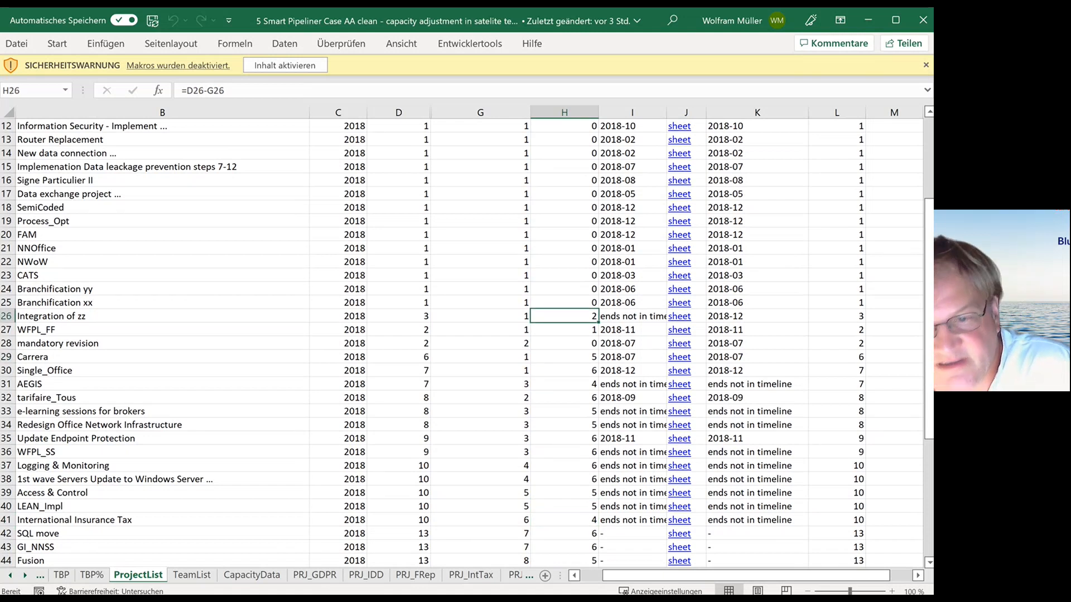
{"action": "key", "text": "Up"}
{"action": "key", "text": "Up"}
{"action": "key", "text": "Up"}
{"action": "key", "text": "Up"}
{"action": "key", "text": "Up"}
{"action": "key", "text": "Up"}
{"action": "key", "text": "Up"}
{"action": "key", "text": "Up"}
{"action": "key", "text": "Up"}
{"action": "key", "text": "Up"}
{"action": "key", "text": "Up"}
{"action": "key", "text": "Up"}
{"action": "key", "text": "Up"}
{"action": "key", "text": "Up"}
{"action": "key", "text": "Up"}
{"action": "key", "text": "Up"}
{"action": "key", "text": "Up"}
{"action": "key", "text": "Up"}
{"action": "key", "text": "Up"}
{"action": "key", "text": "Up"}
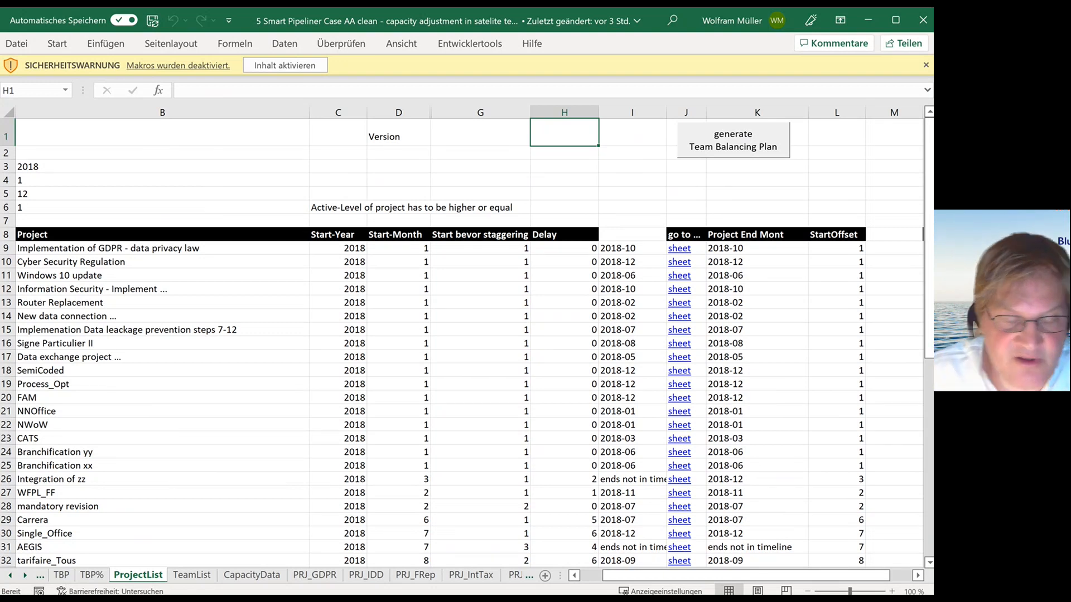
Step: Enable the workbook's blocked content and examine Top Management's load factors for 2018-03 to 2018-06 in the TBP sheet
{"action": "left_click", "coordinate": [309, 66]}
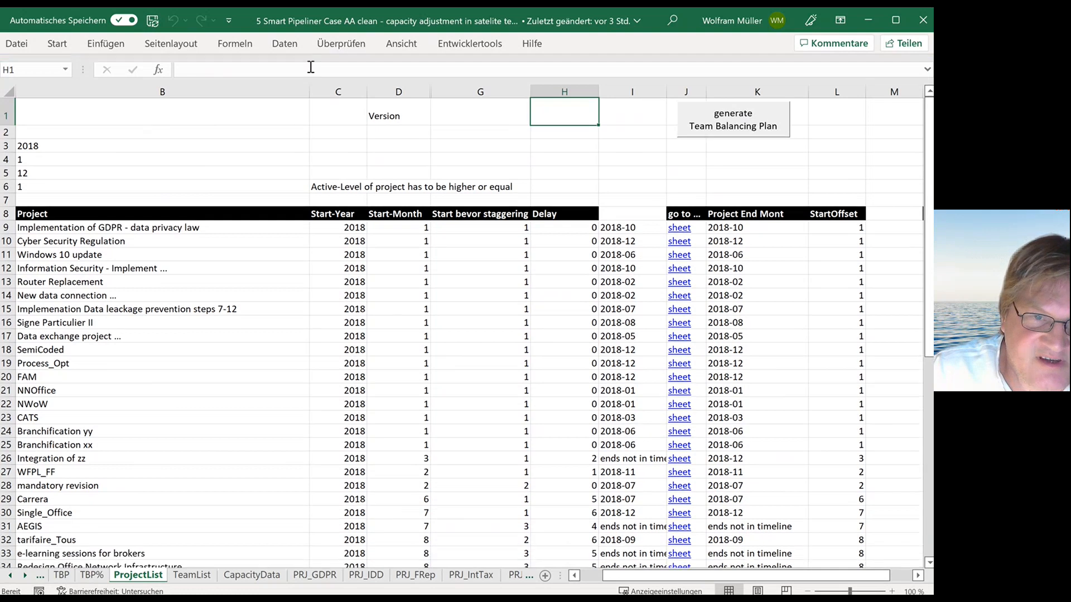
{"action": "left_click", "coordinate": [61, 575]}
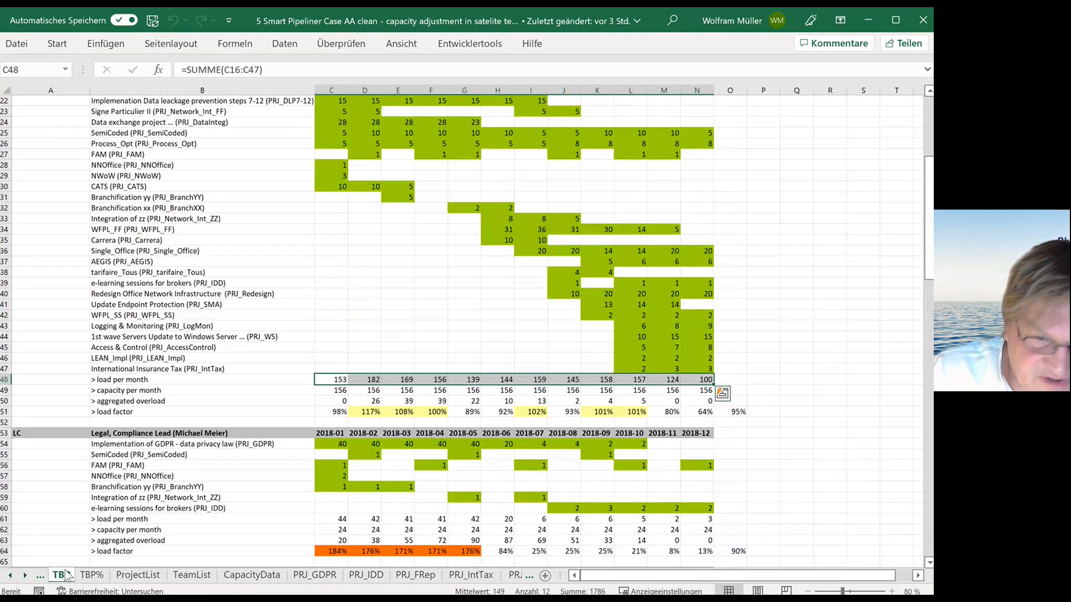
{"action": "scroll", "coordinate": [433, 299], "scroll_direction": "up", "scroll_amount": 7}
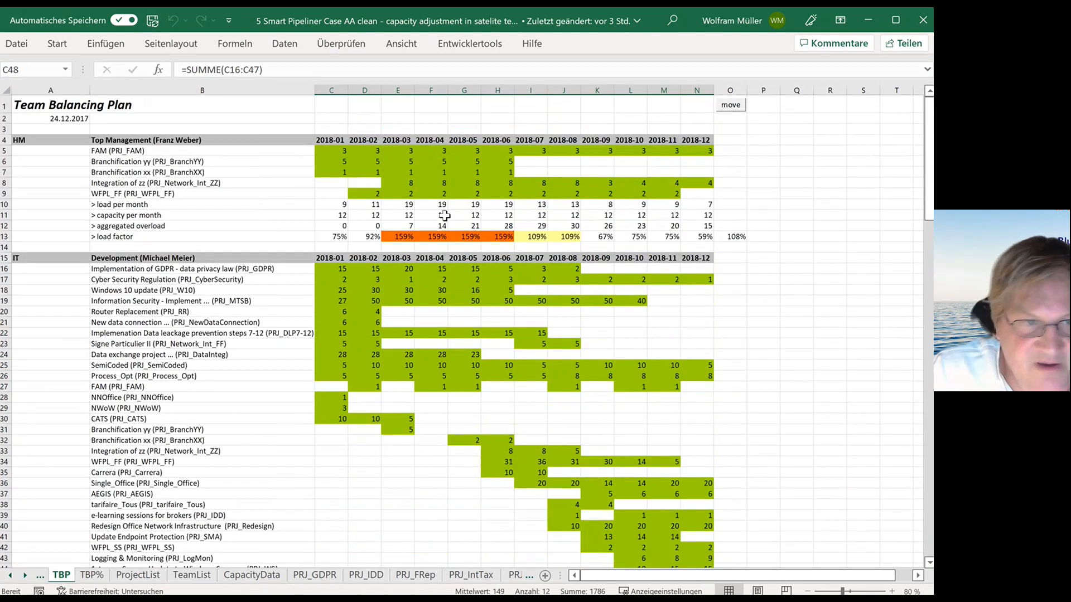
{"action": "left_click_drag", "start_coordinate": [407, 237], "coordinate": [502, 237]}
Step: Examine Development's monthly project loads and its average load factor in the Team Balancing Plan
{"action": "scroll", "coordinate": [500, 351], "scroll_direction": "down", "scroll_amount": 4}
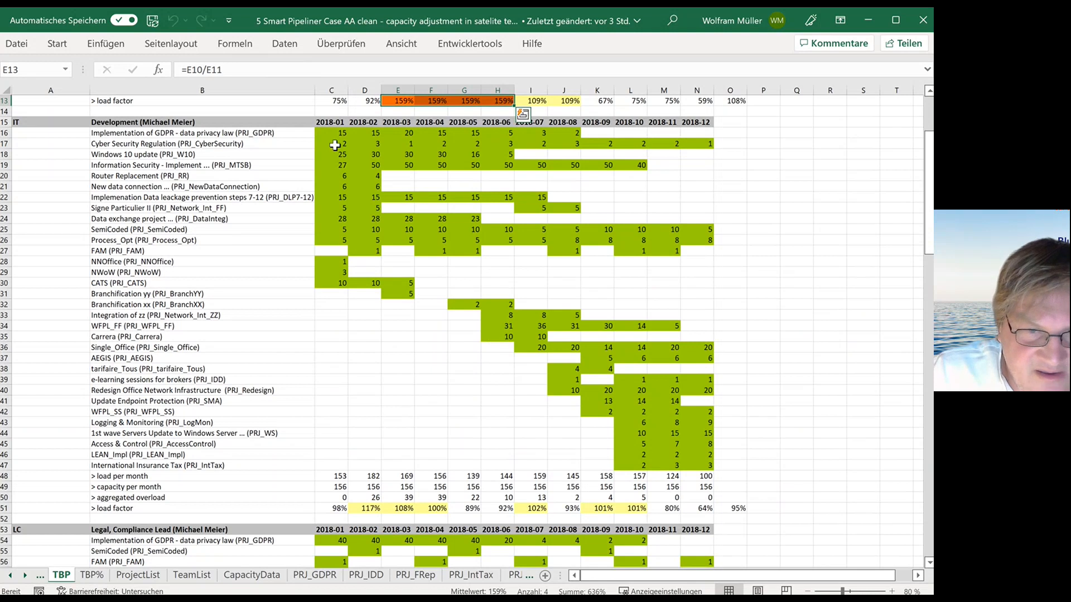
{"action": "left_click_drag", "start_coordinate": [339, 137], "coordinate": [732, 505]}
{"action": "left_click", "coordinate": [732, 505]}
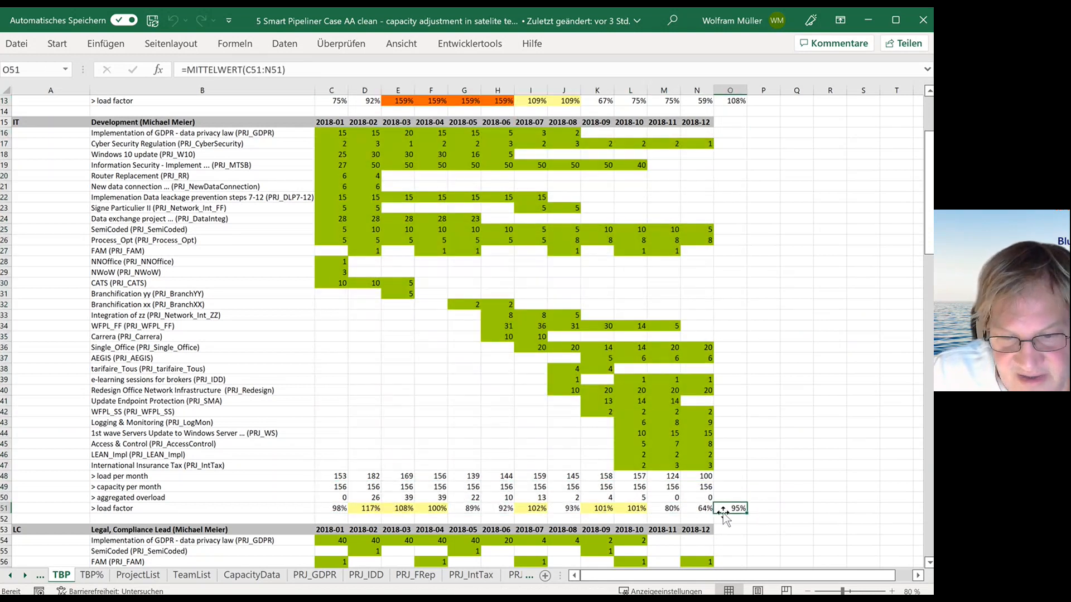
Step: Check the load factors of Legal, Compliance Lead for 2018-01 to 2018-05 and of Finance for 2018-03 to 2018-05
{"action": "scroll", "coordinate": [728, 500], "scroll_direction": "down", "scroll_amount": 13}
{"action": "scroll", "coordinate": [723, 489], "scroll_direction": "down", "scroll_amount": 1}
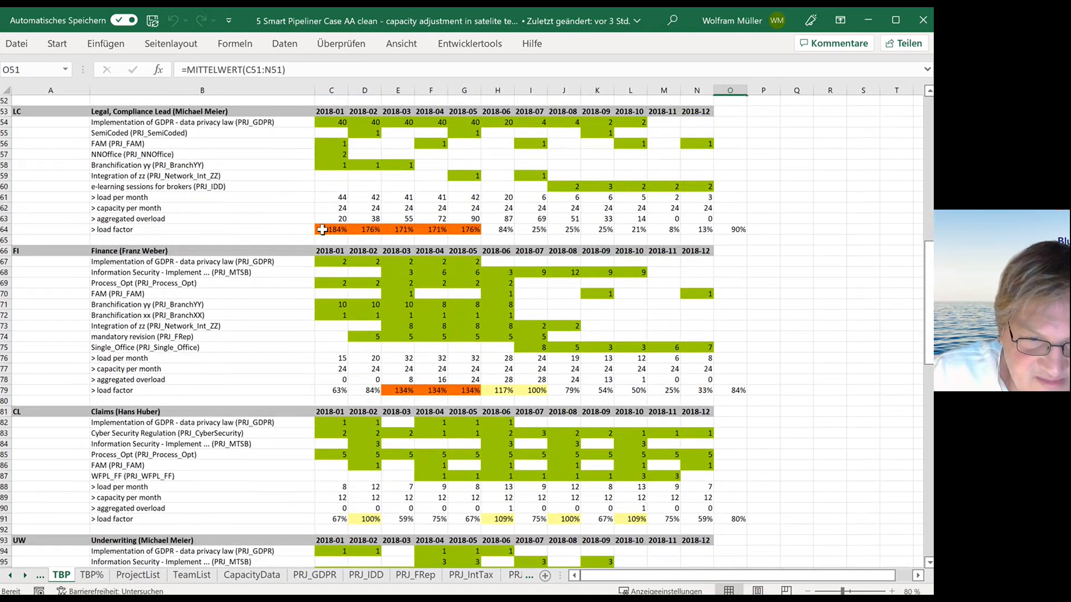
{"action": "left_click_drag", "start_coordinate": [323, 229], "coordinate": [468, 231]}
{"action": "left_click_drag", "start_coordinate": [395, 396], "coordinate": [470, 390]}
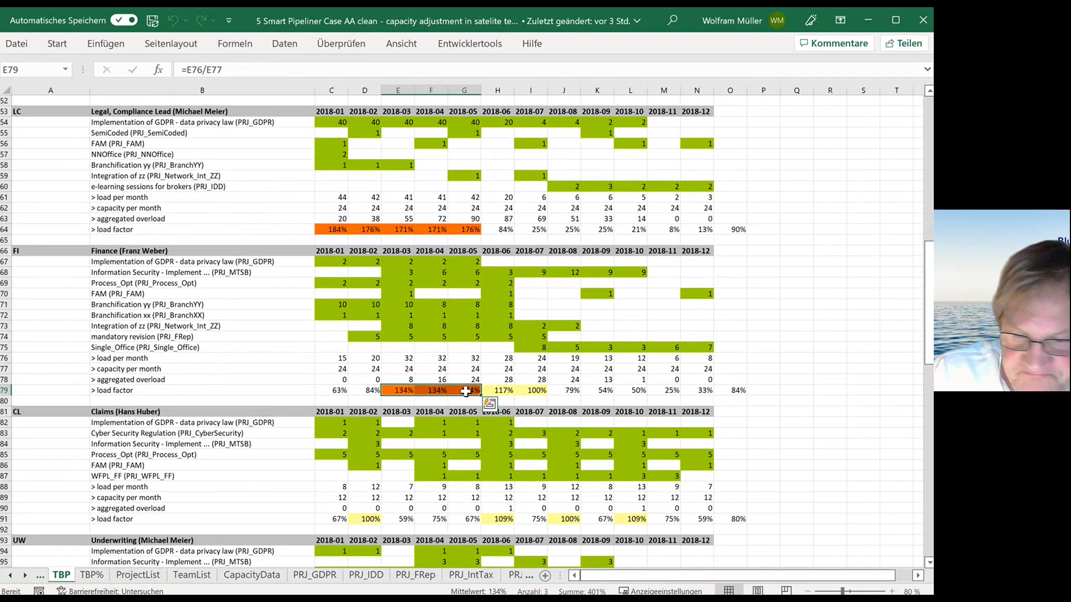
Step: Check the average load factors of Human Resource, Distribution, Marketing & Communication and Reinsurance, and return to the start of the plan
{"action": "scroll", "coordinate": [469, 390], "scroll_direction": "down", "scroll_amount": 12}
{"action": "scroll", "coordinate": [469, 392], "scroll_direction": "down", "scroll_amount": 15}
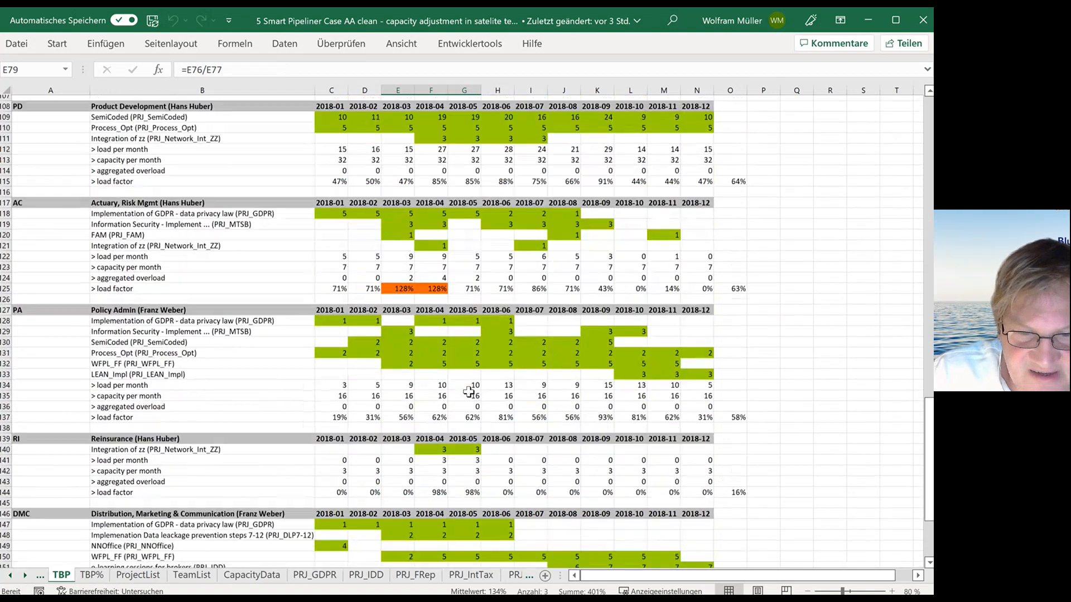
{"action": "scroll", "coordinate": [478, 378], "scroll_direction": "down", "scroll_amount": 1}
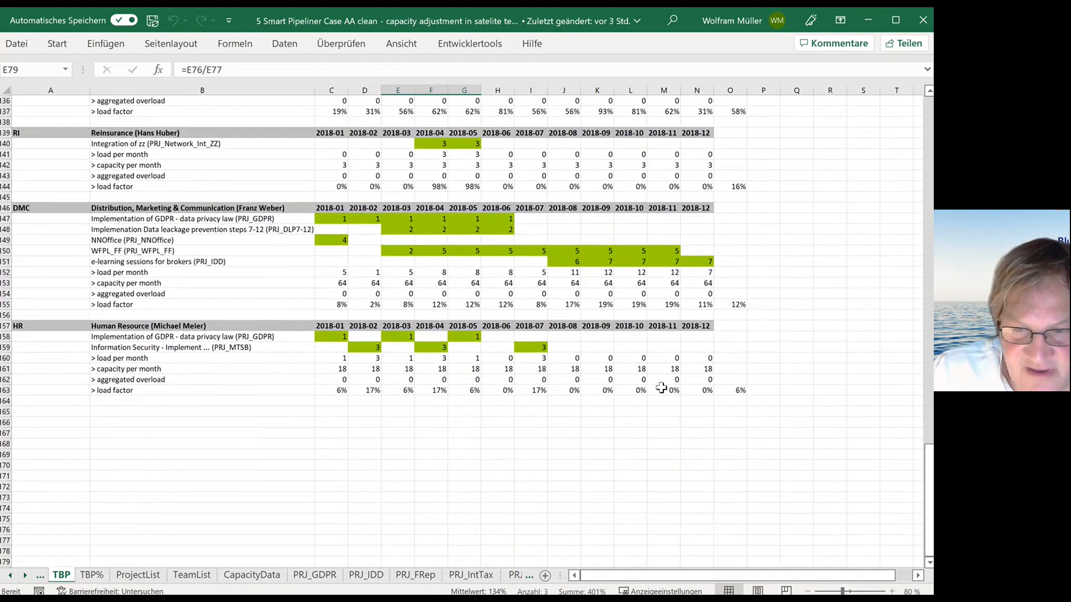
{"action": "left_click", "coordinate": [728, 390]}
{"action": "left_click", "coordinate": [730, 304]}
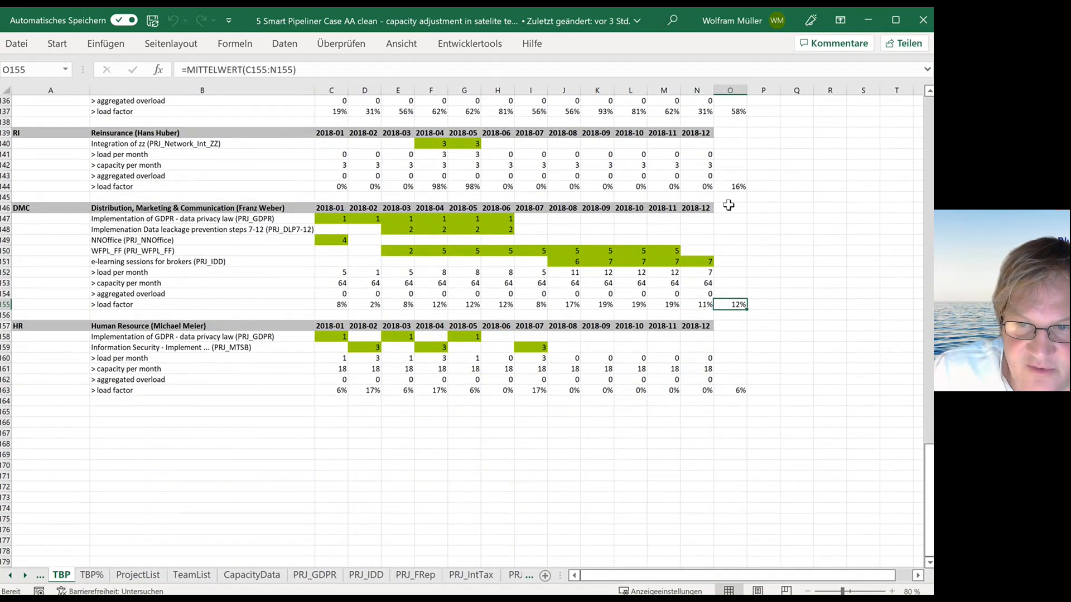
{"action": "left_click", "coordinate": [730, 187]}
{"action": "scroll", "coordinate": [730, 212], "scroll_direction": "up", "scroll_amount": 9}
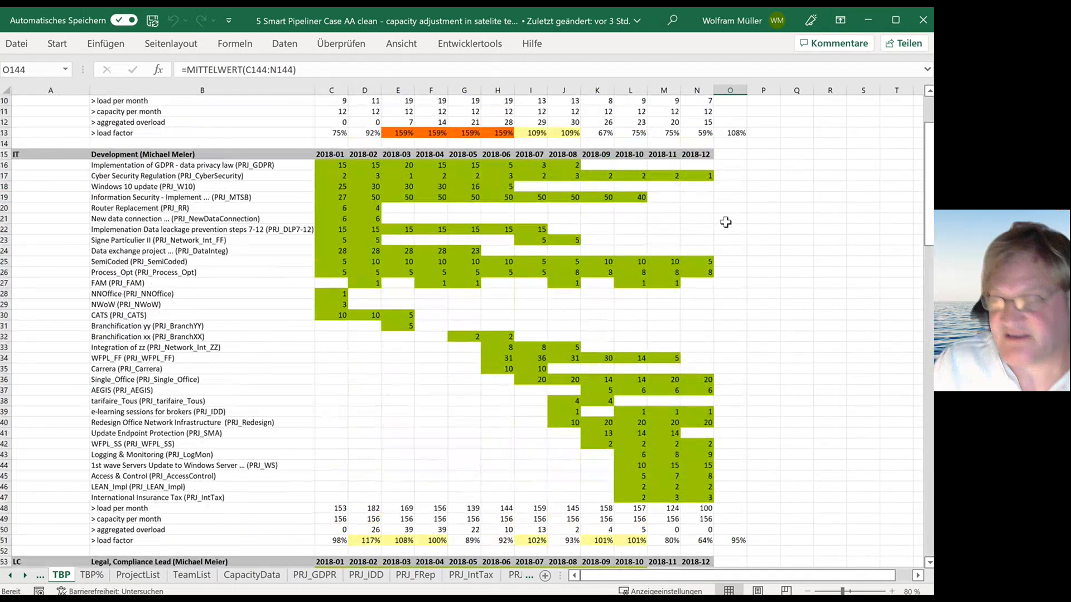
{"action": "scroll", "coordinate": [725, 222], "scroll_direction": "up", "scroll_amount": 3}
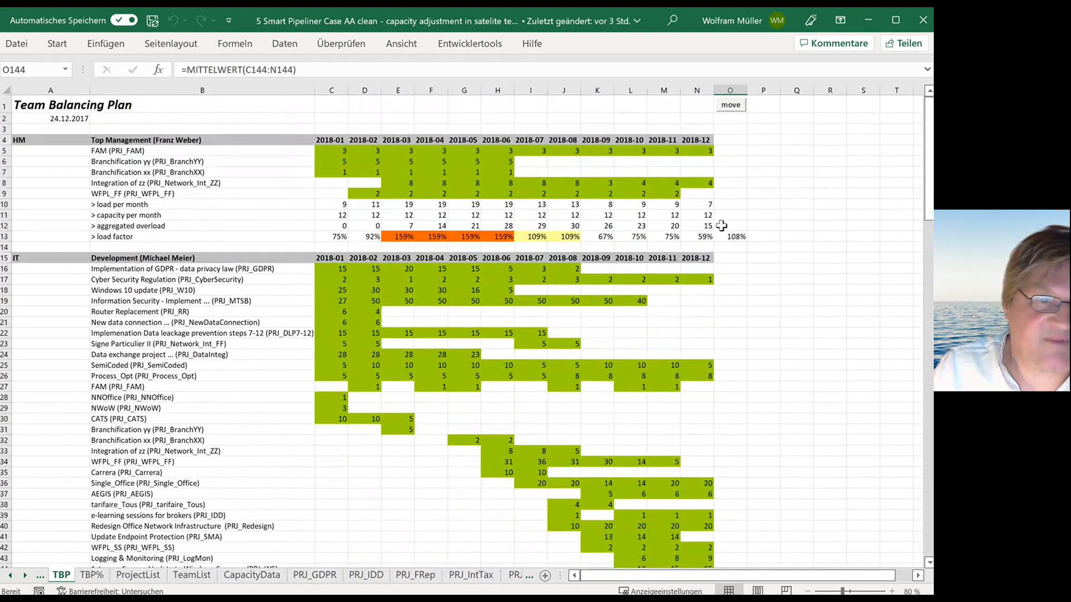